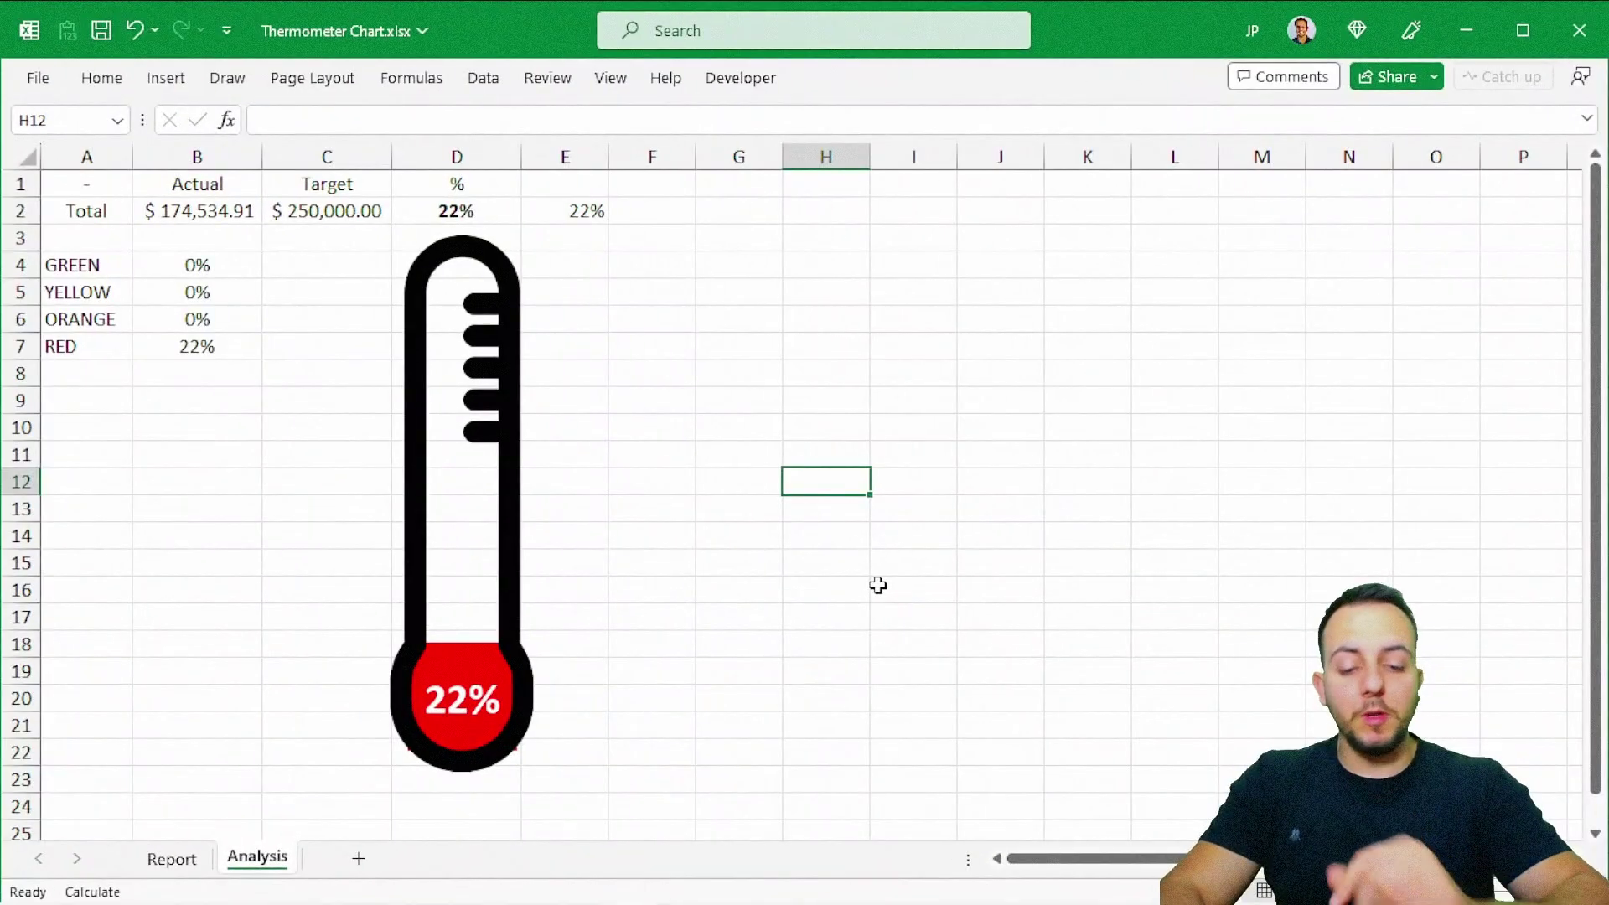
Step: Recalculate the Analysis sheet repeatedly to examine how the thermometer's fill level and color respond to different percentages
key("F9")
key("F9")
key("F9")
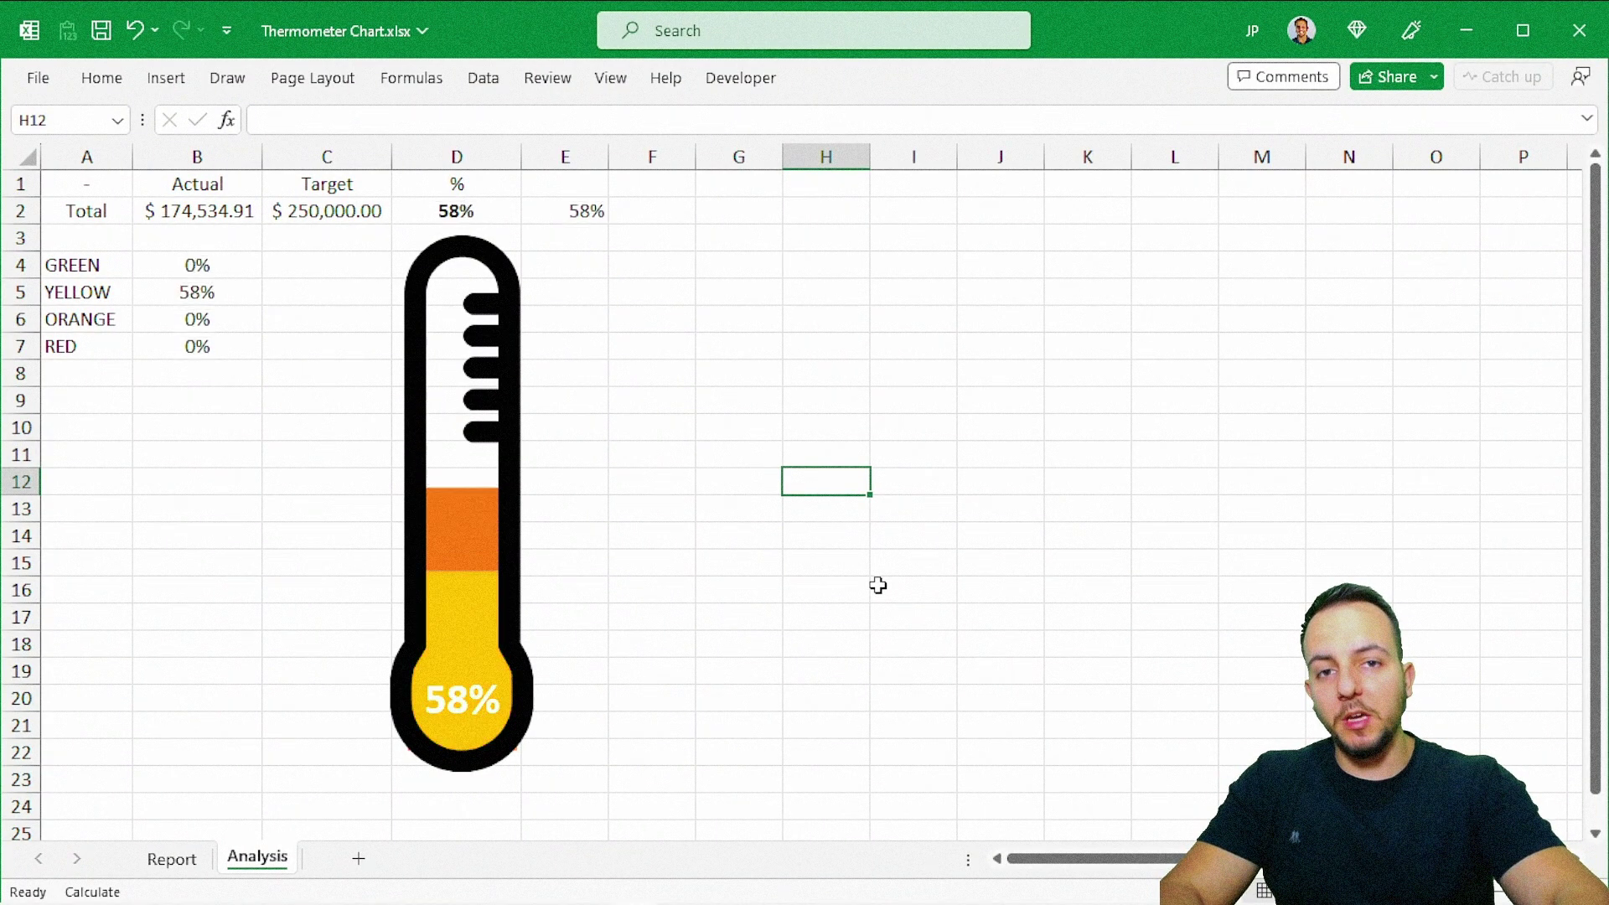
key("F9")
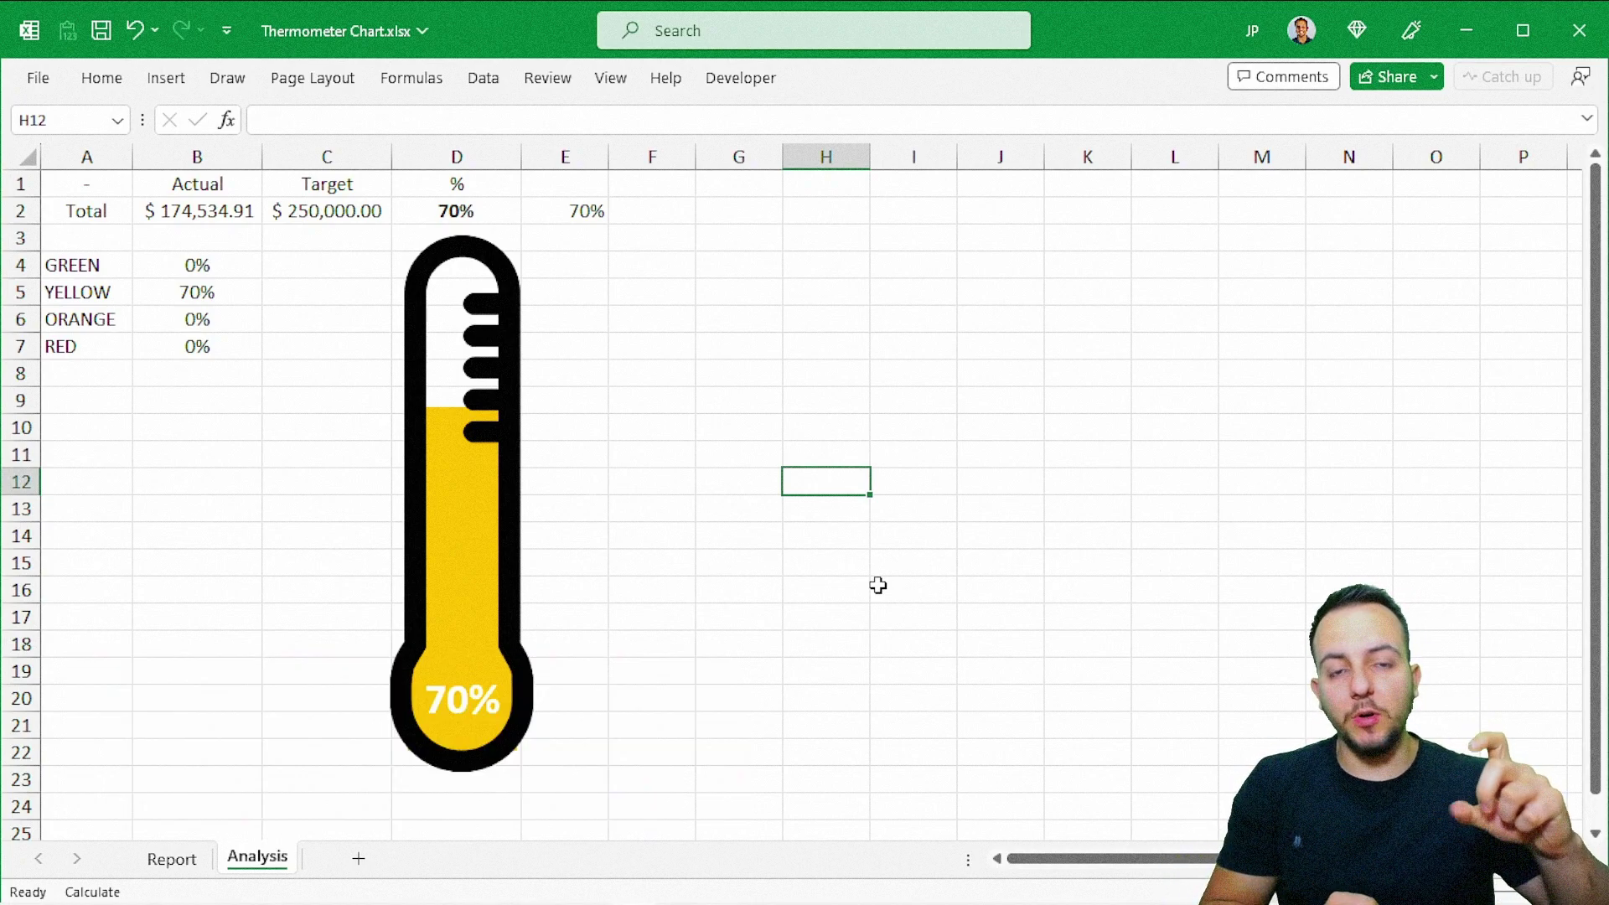
key("F9")
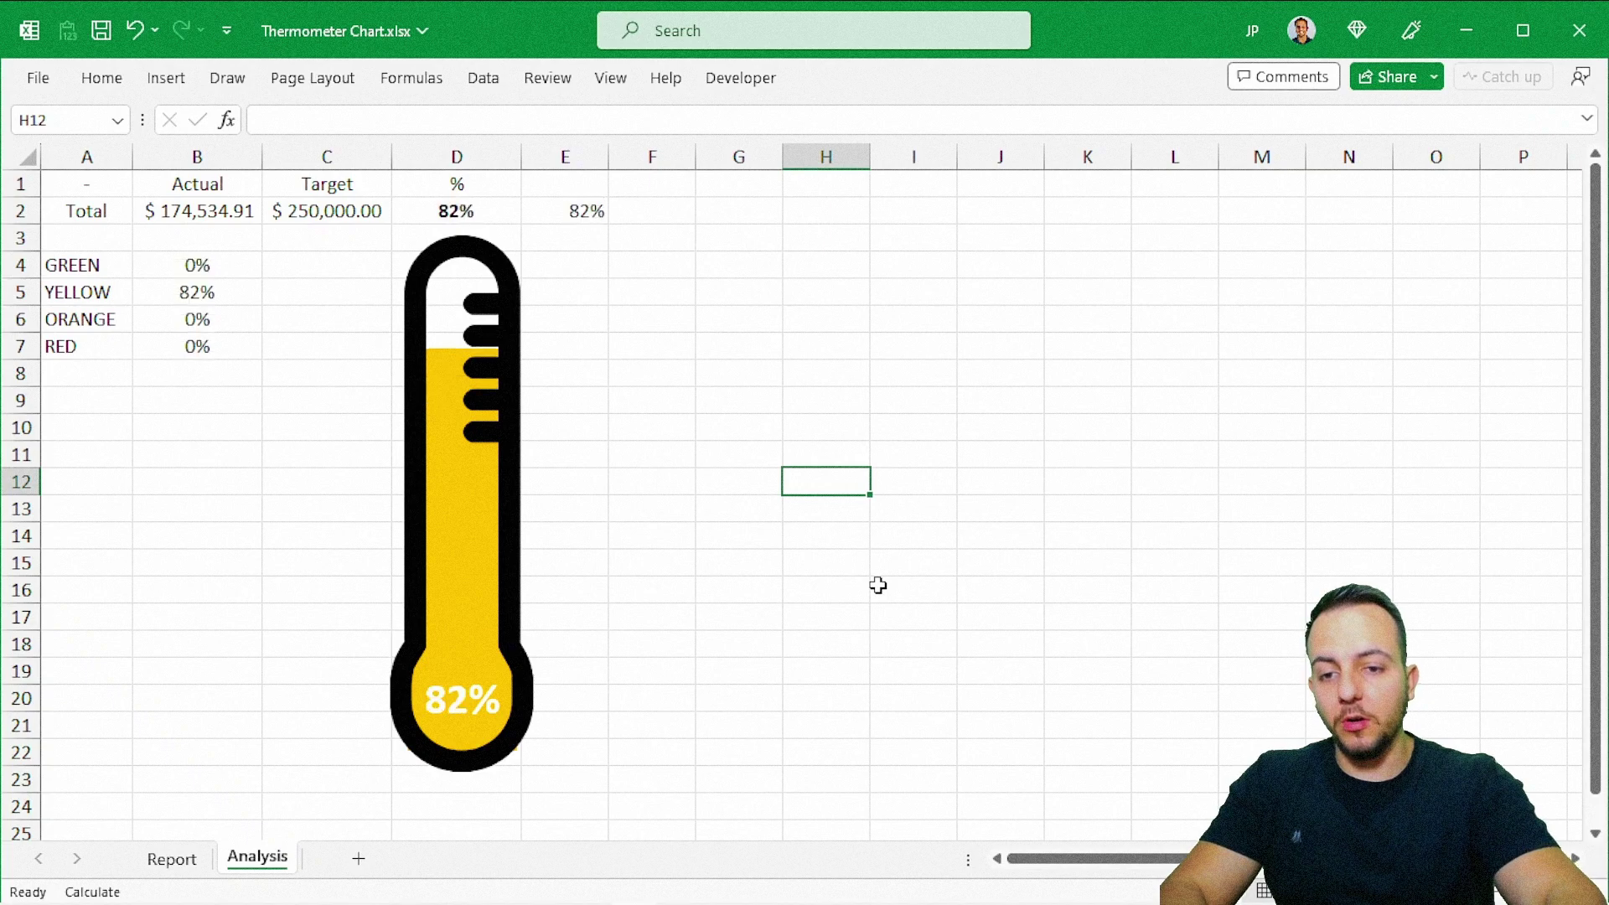
key("F9")
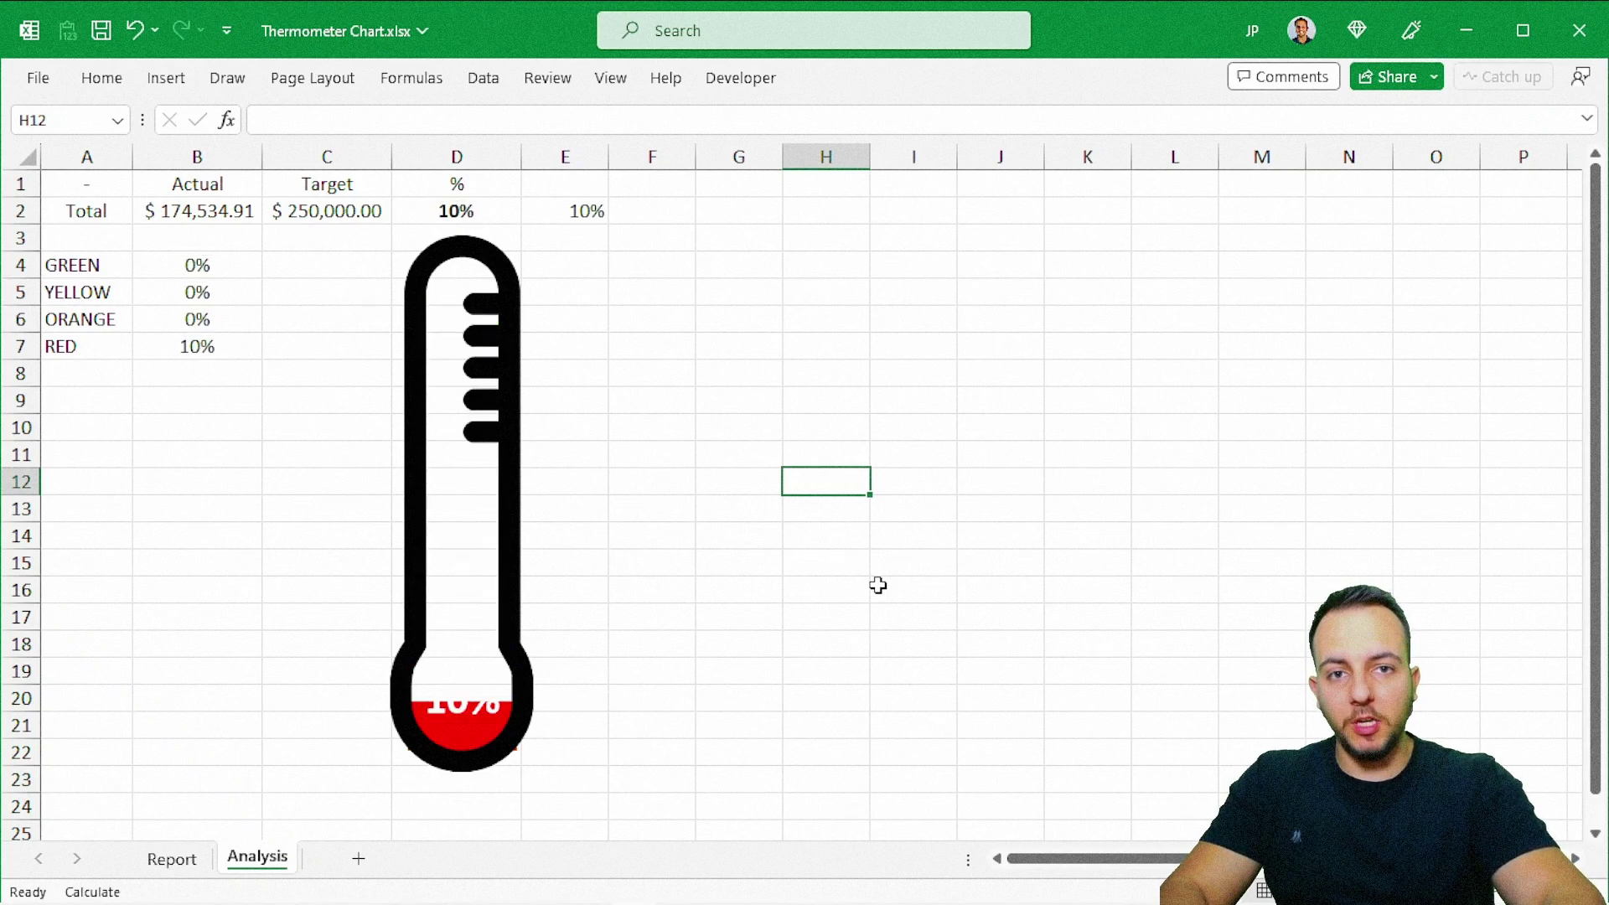
key("F9")
key("F9")
key("F9")
key("F9")
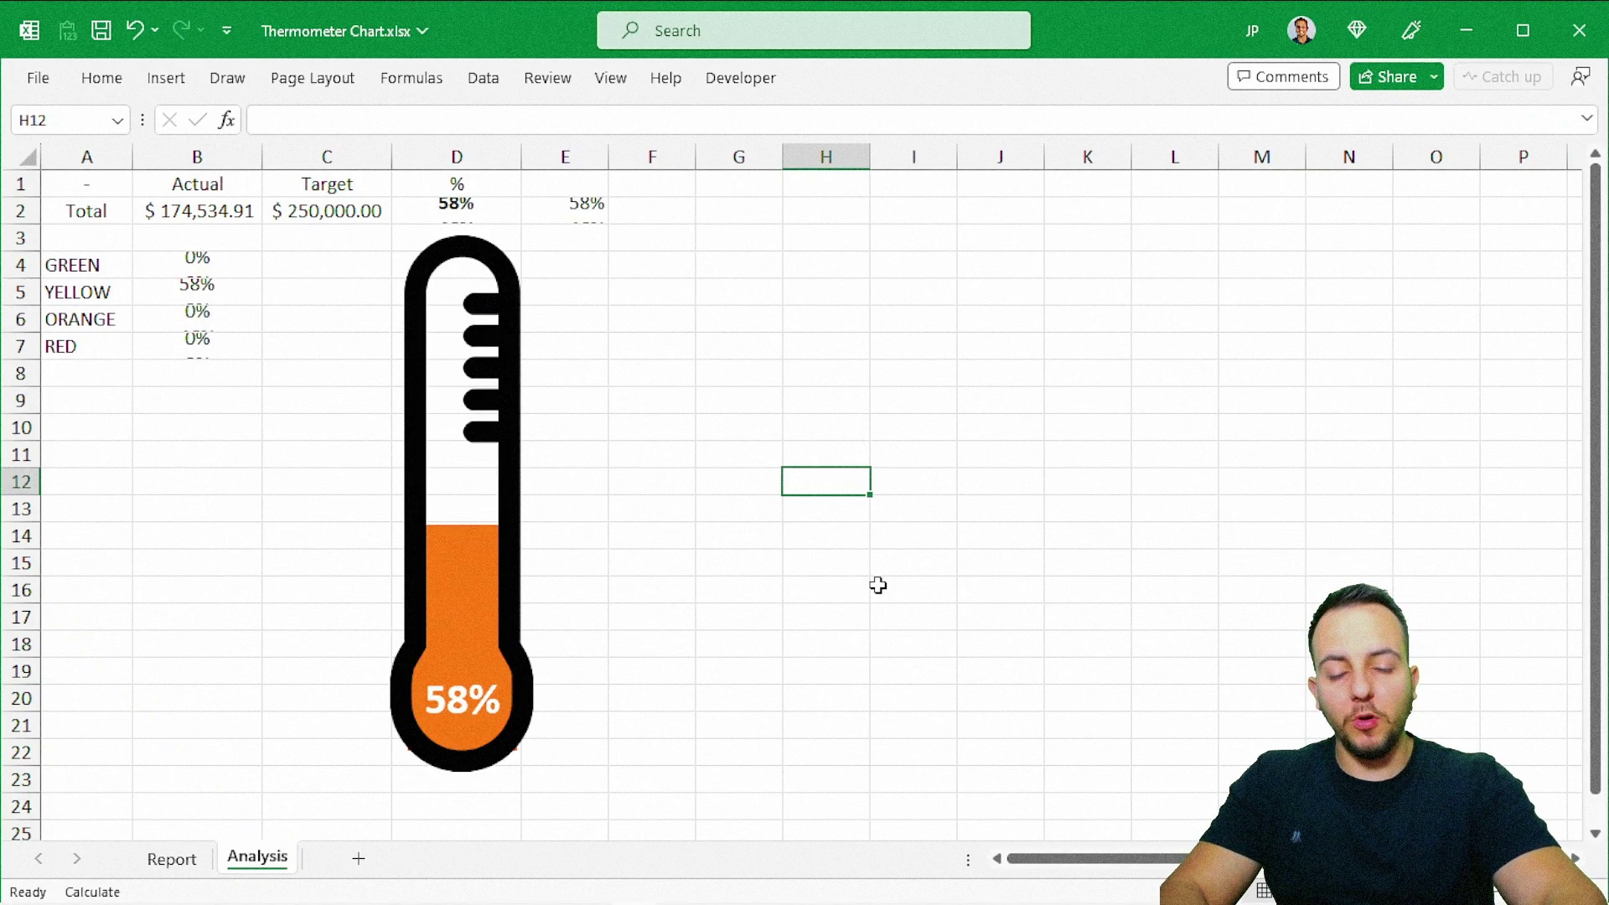
key("F9")
key("F9")
key("F9")
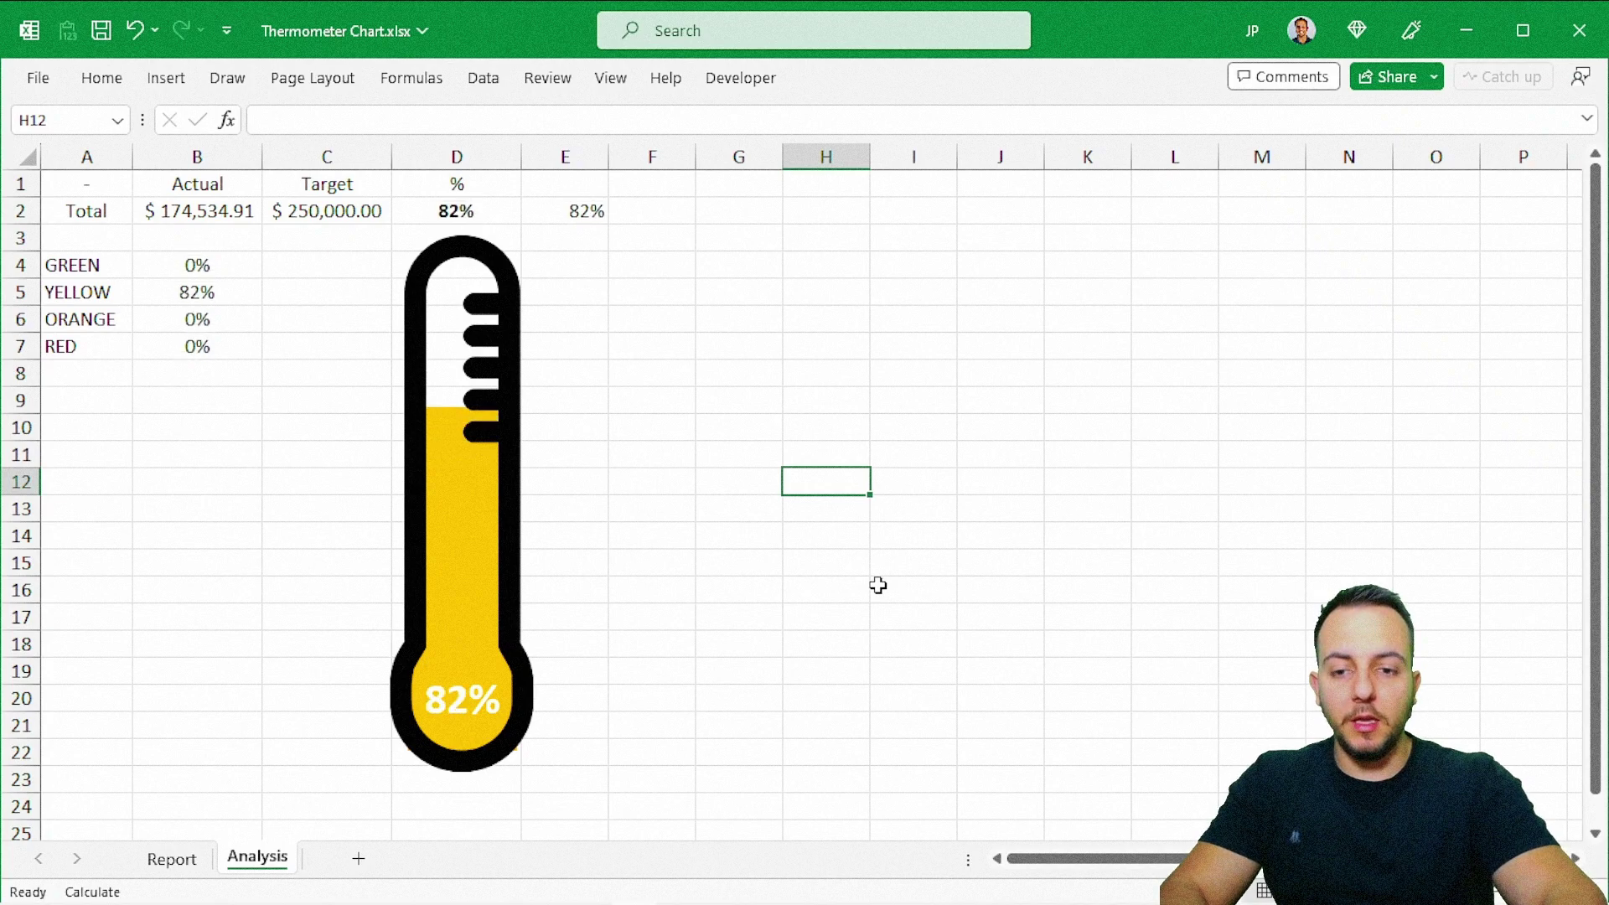
key("F9")
key("F9")
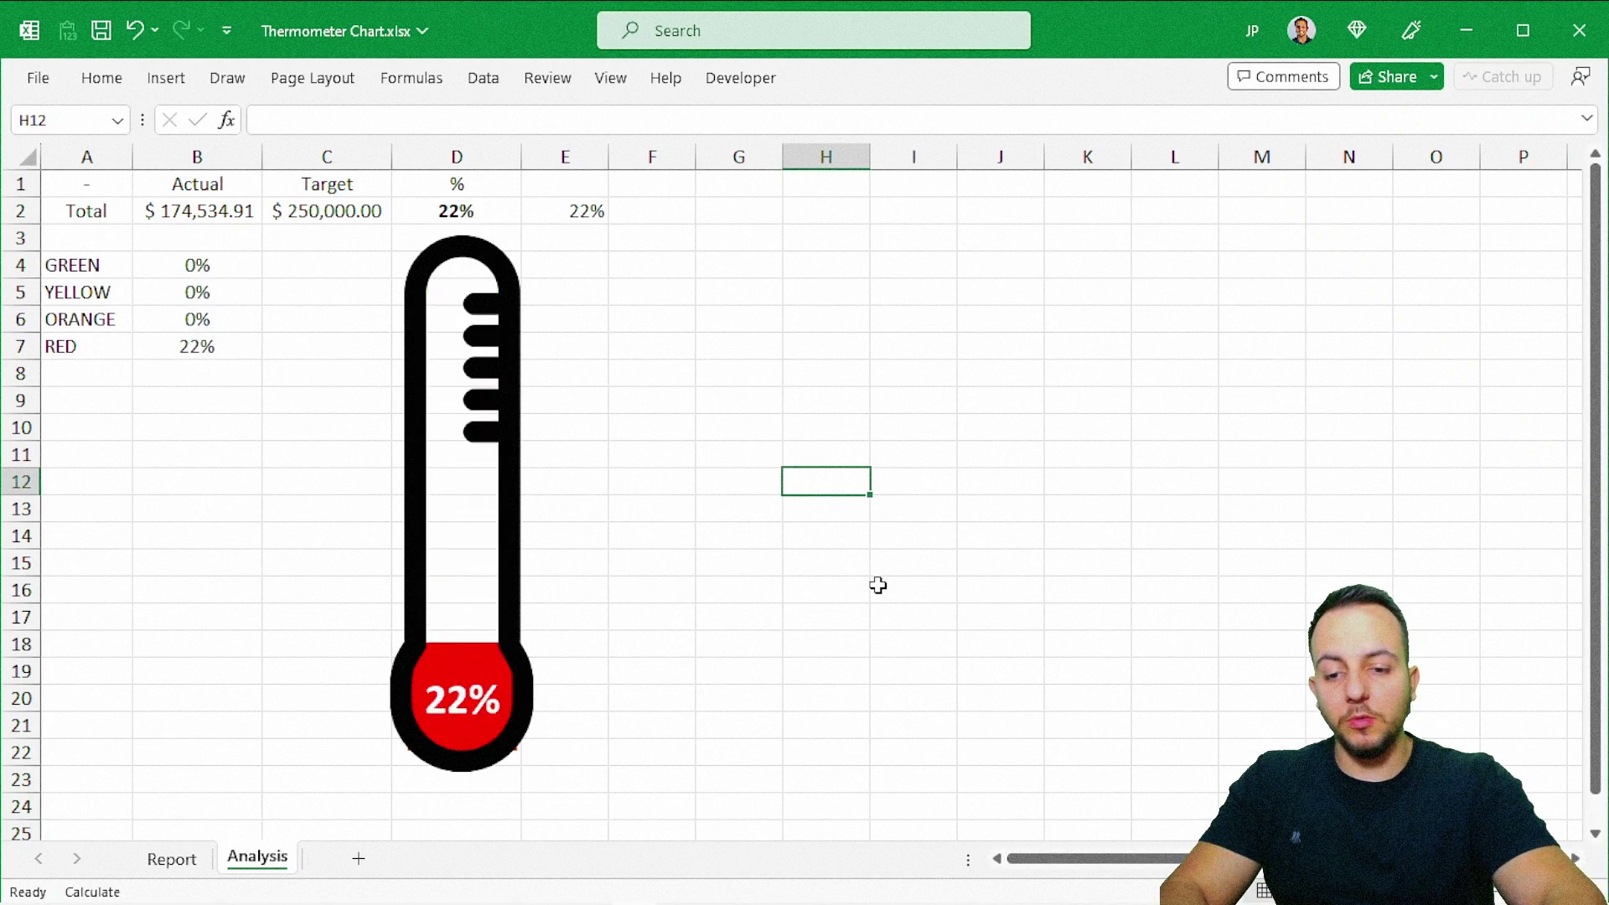
key("F9")
key("F9")
key("F9")
key("F9")
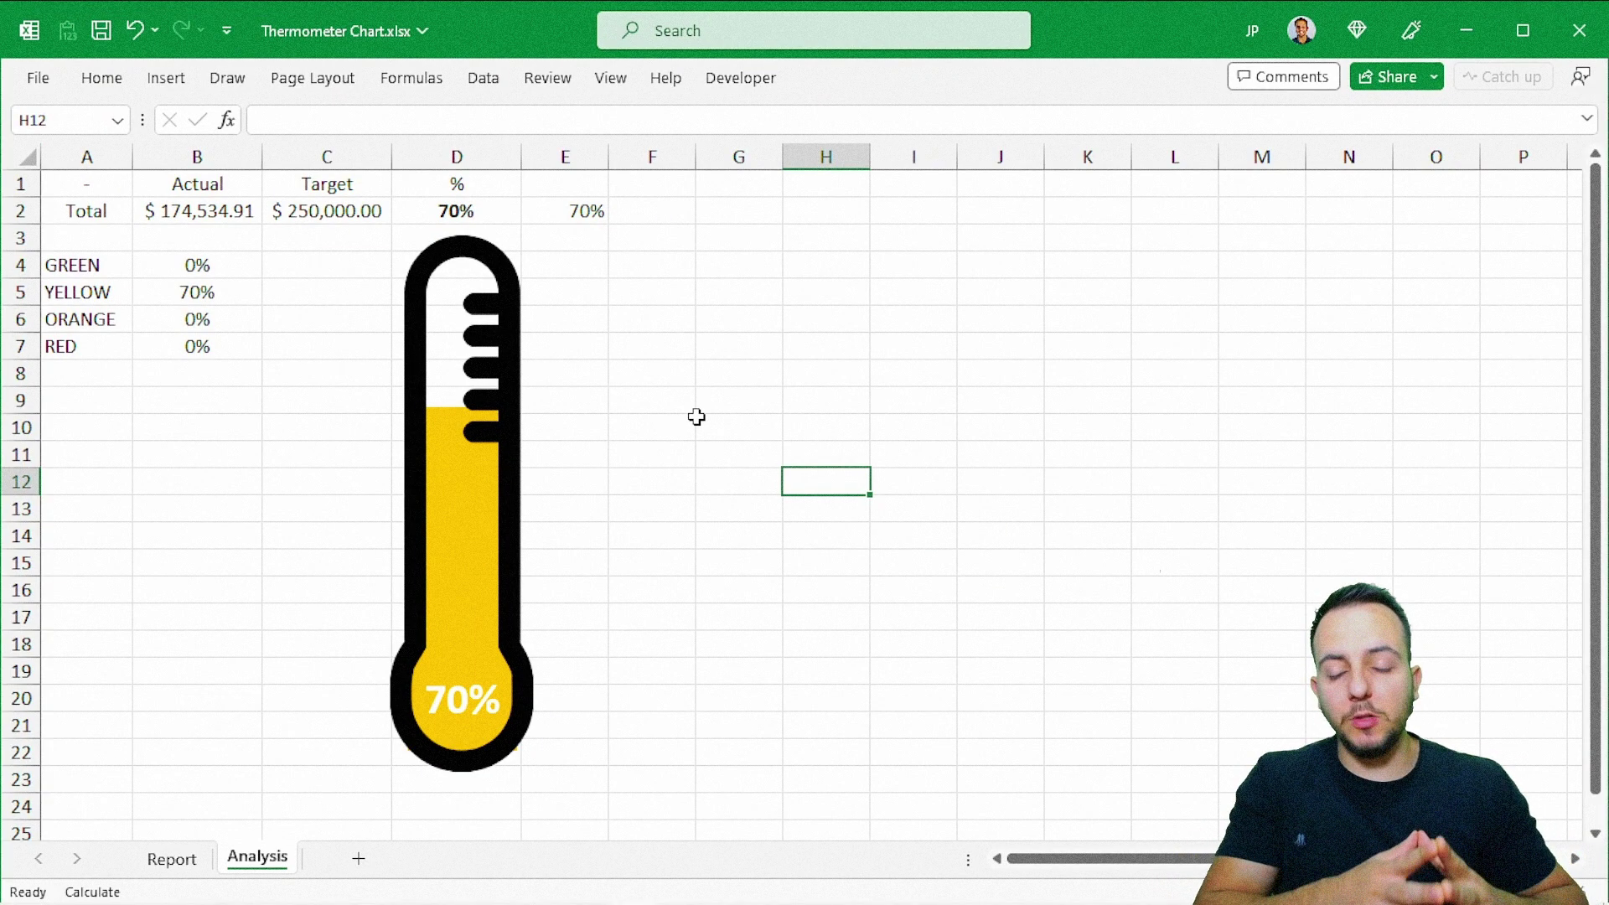
Step: Delete the thermometer graphic and all its overlapping objects from the Analysis sheet
left_click(516, 335)
key("ctrl+a")
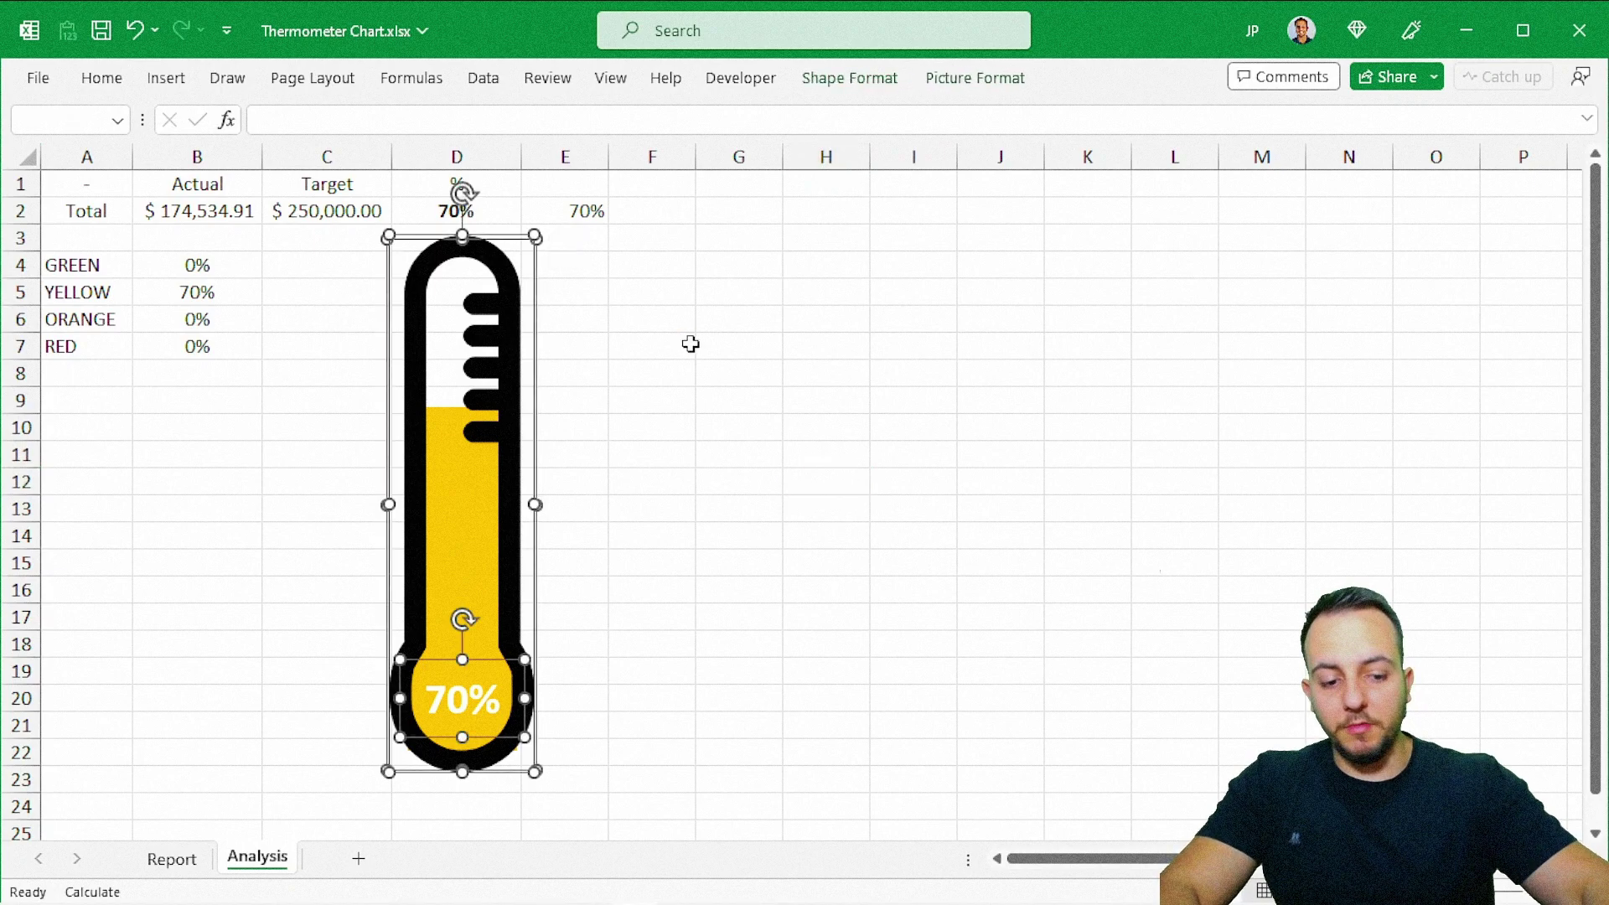
key("Delete")
Step: Clear the percentage cells D1:E2 and the color values in B4:B7
left_click_drag(450, 189, 528, 223)
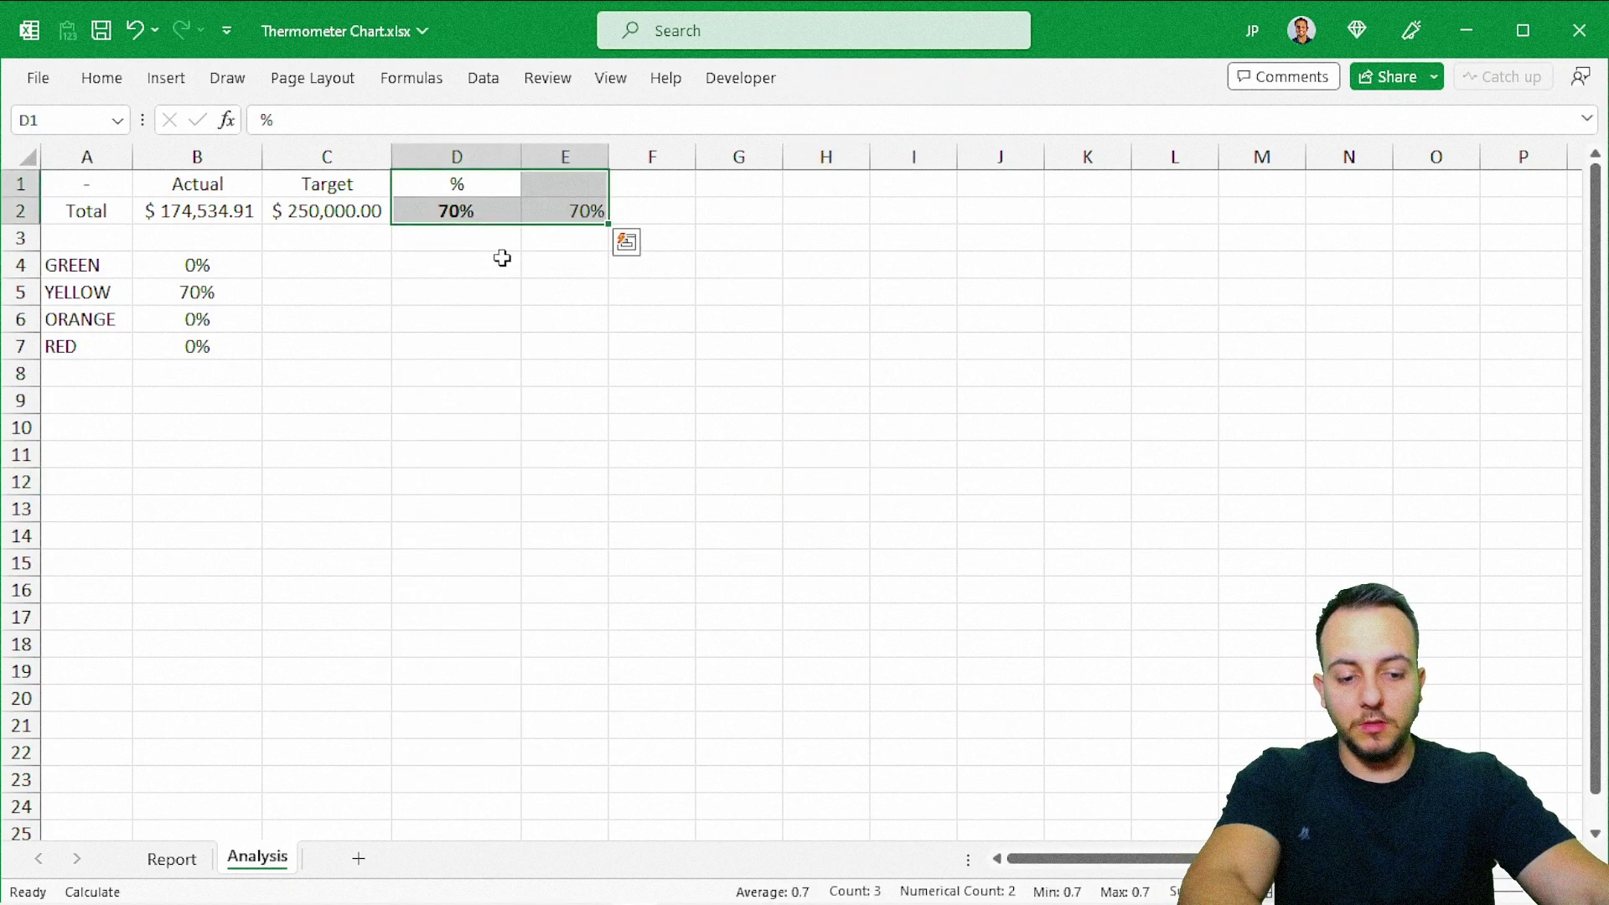
key("Delete")
left_click_drag(197, 265, 187, 344)
key("Delete")
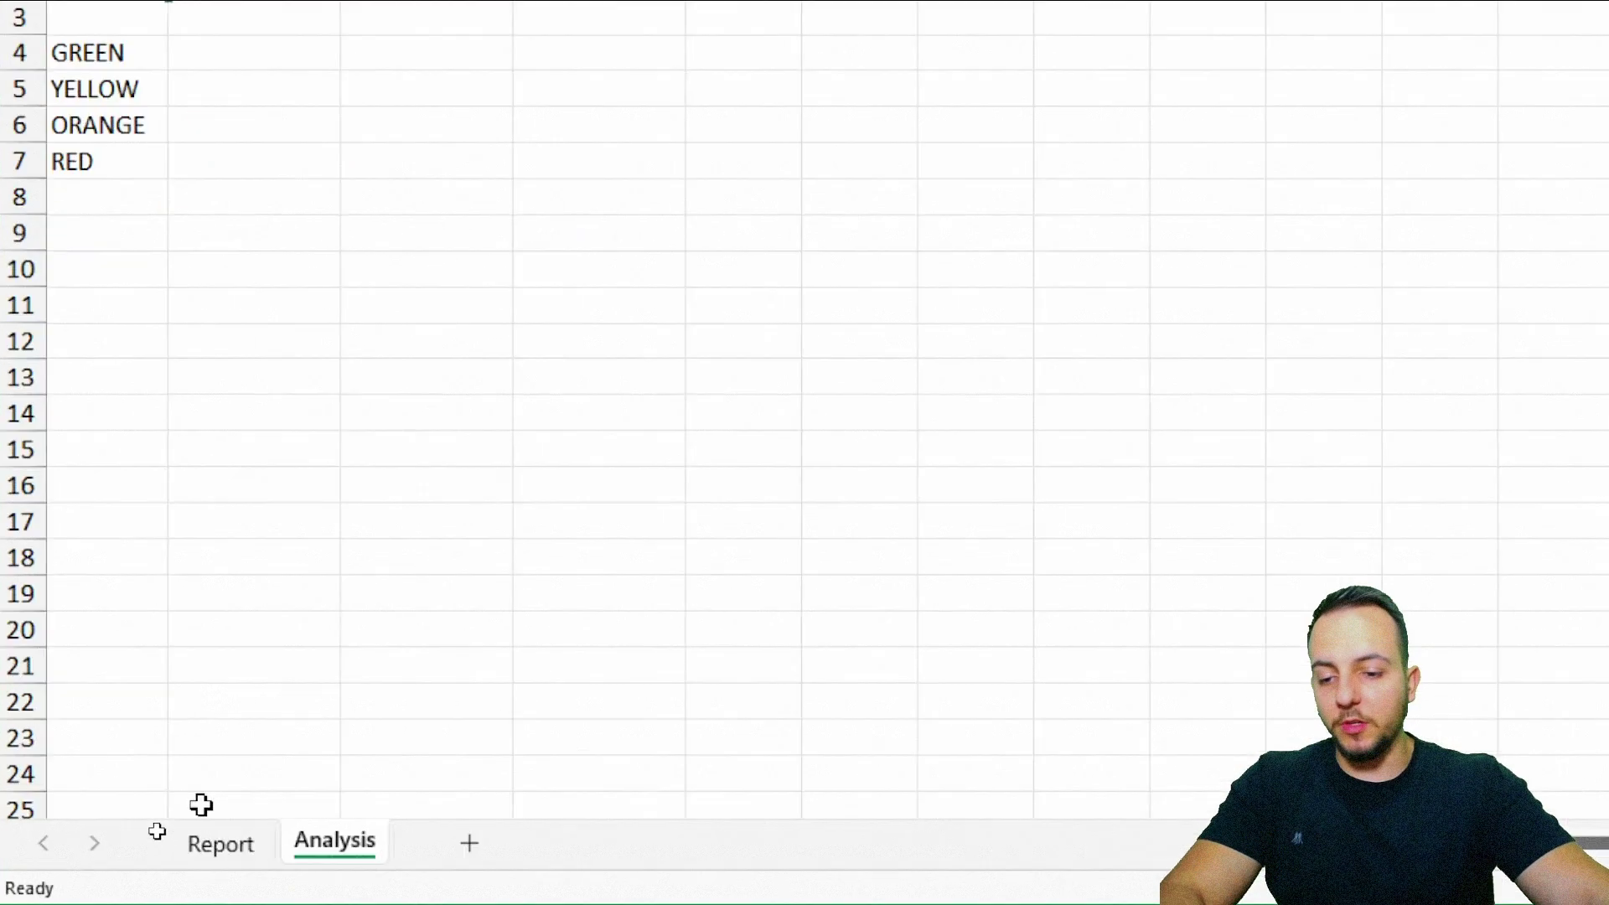
Step: Review the Total column of the sales data on the Report sheet and return to the Analysis sheet
left_click(219, 814)
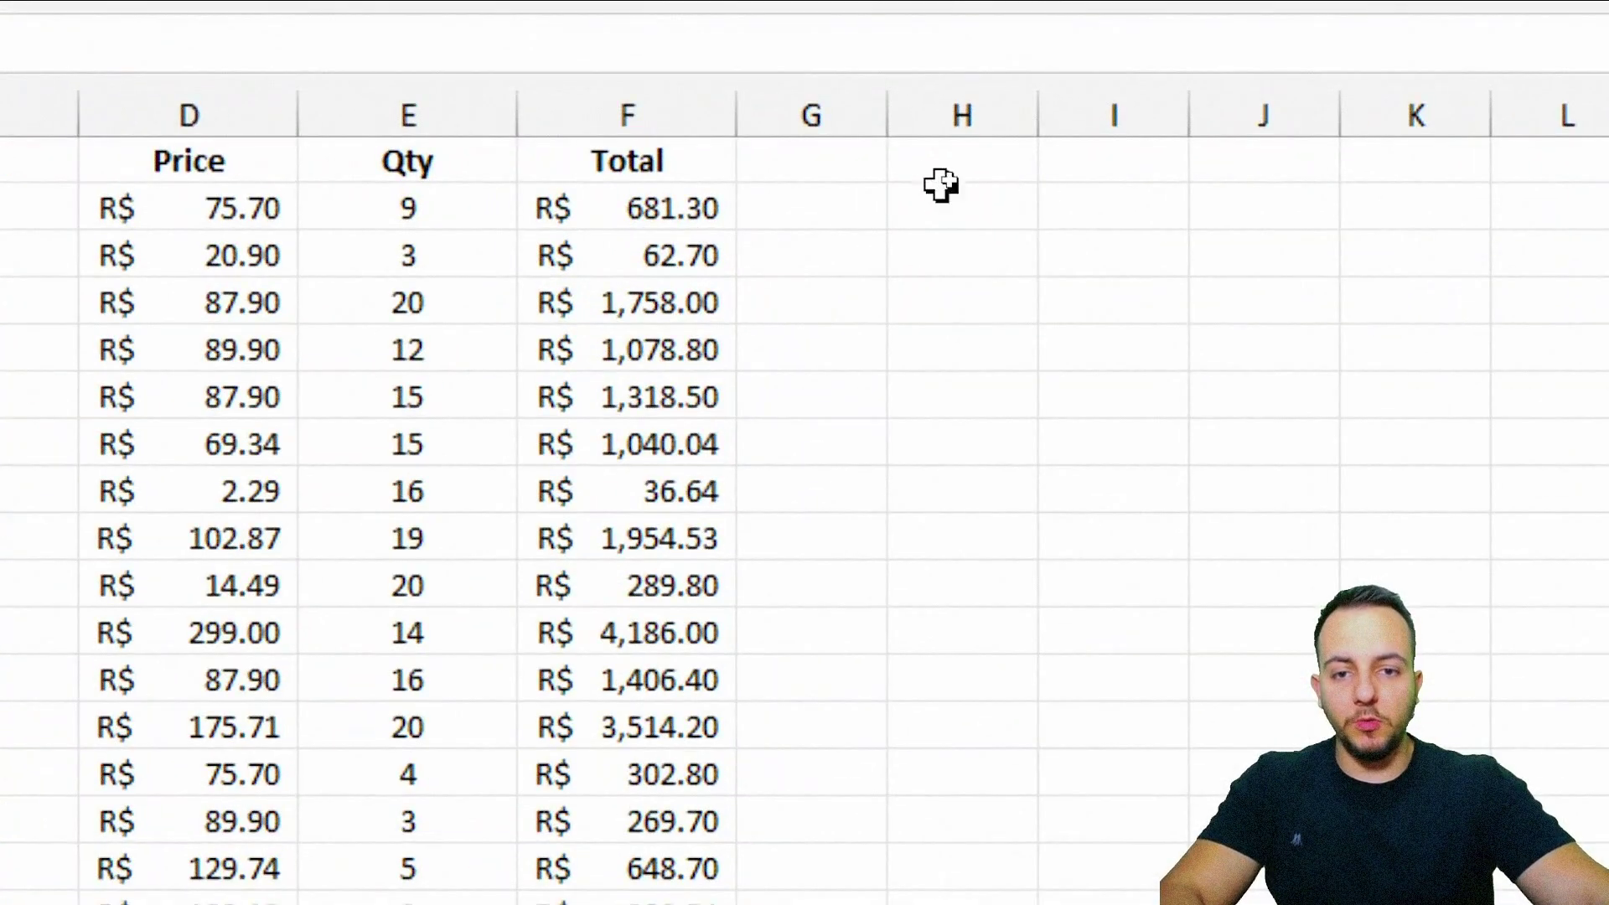
left_click(830, 155)
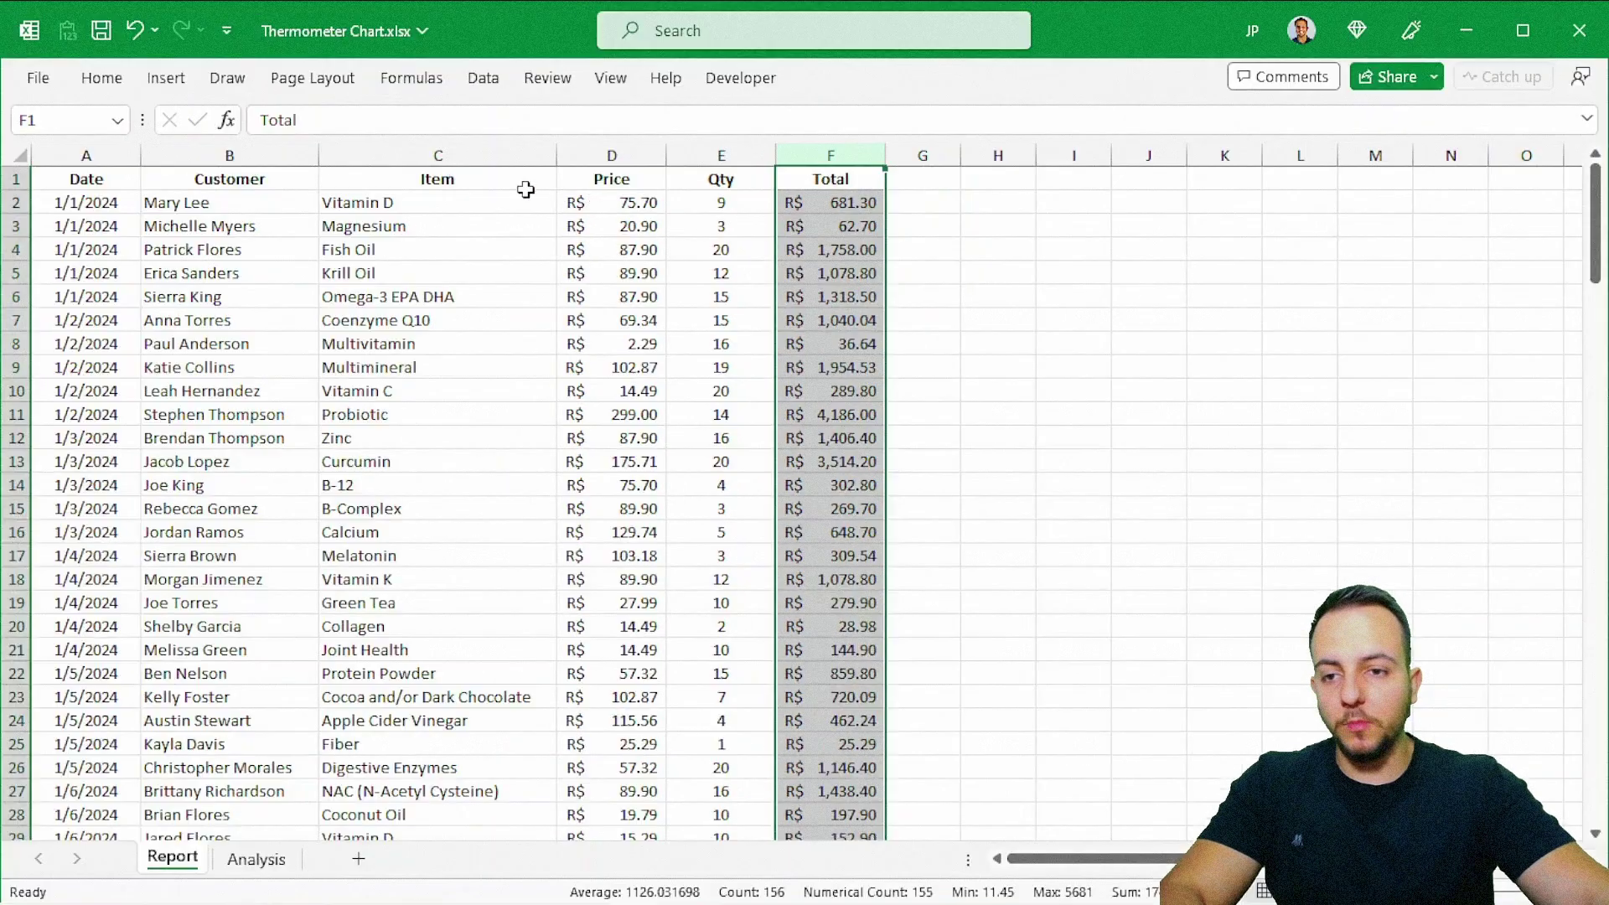
key("ctrl+Home")
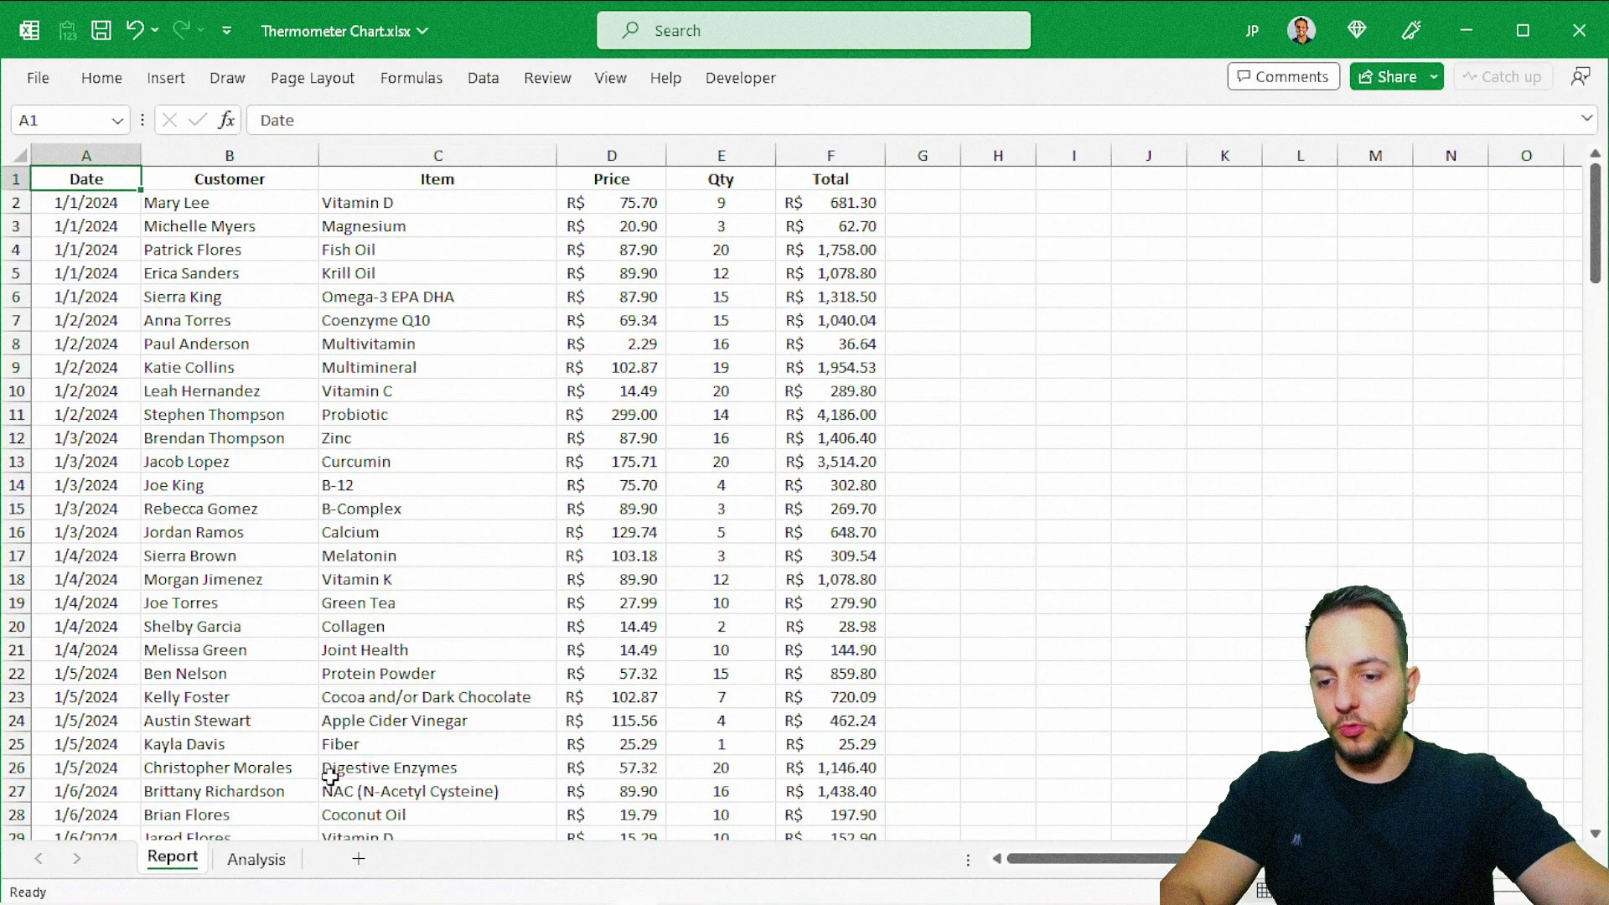
left_click(257, 856)
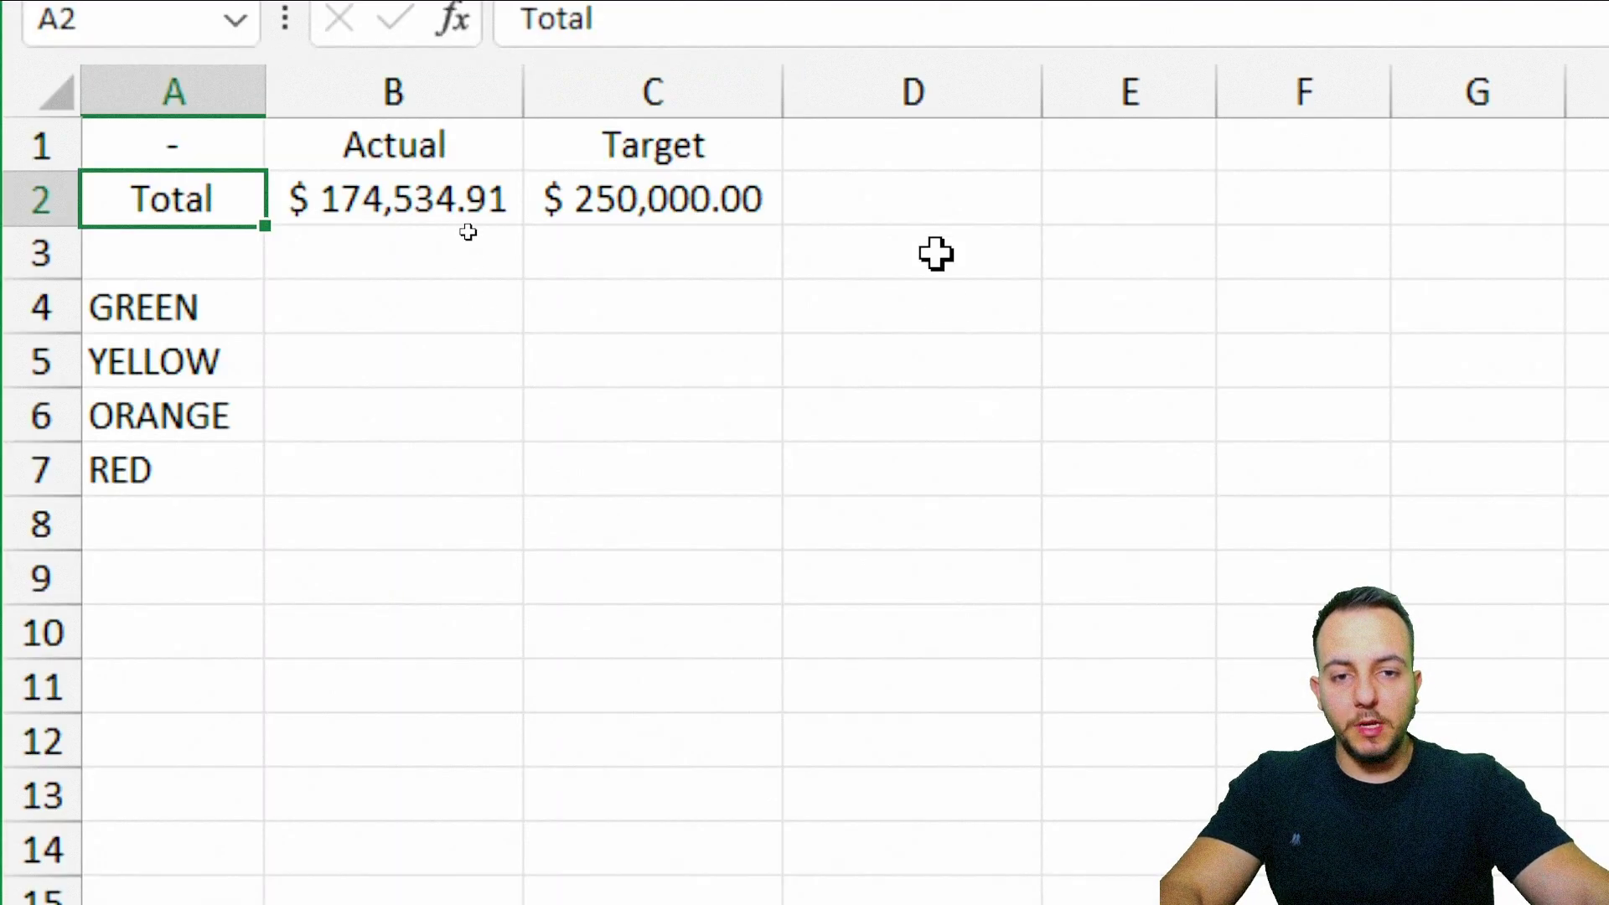
Step: Enter the header % in D1 and calculate Actual divided by Target in D2 with =B2/C2
left_click(955, 136)
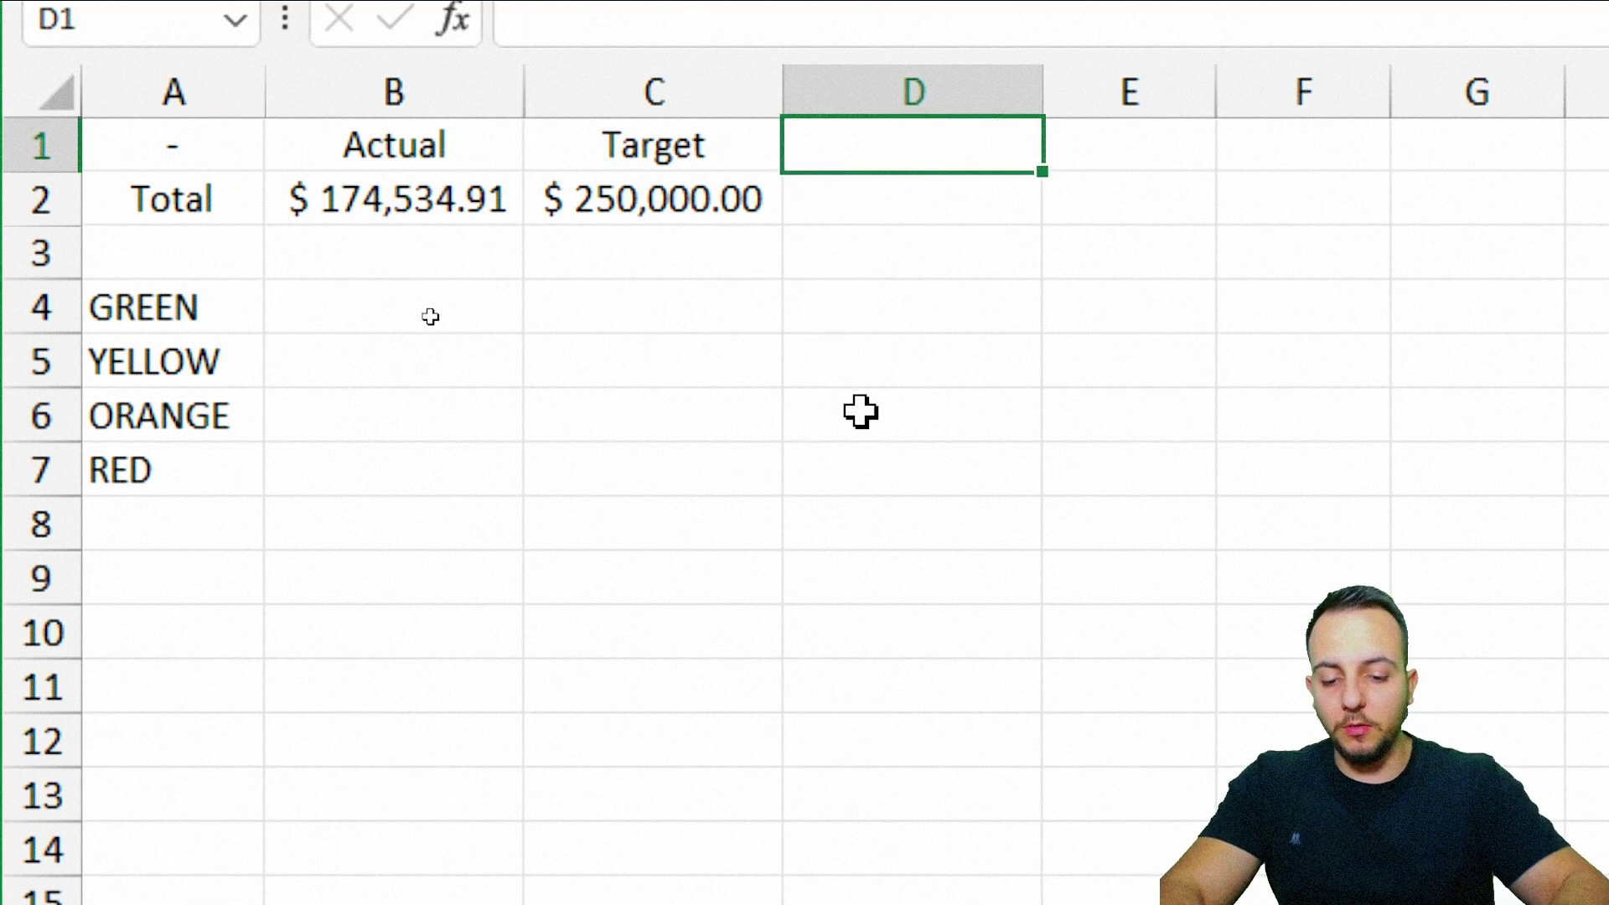
type("%")
key("Return")
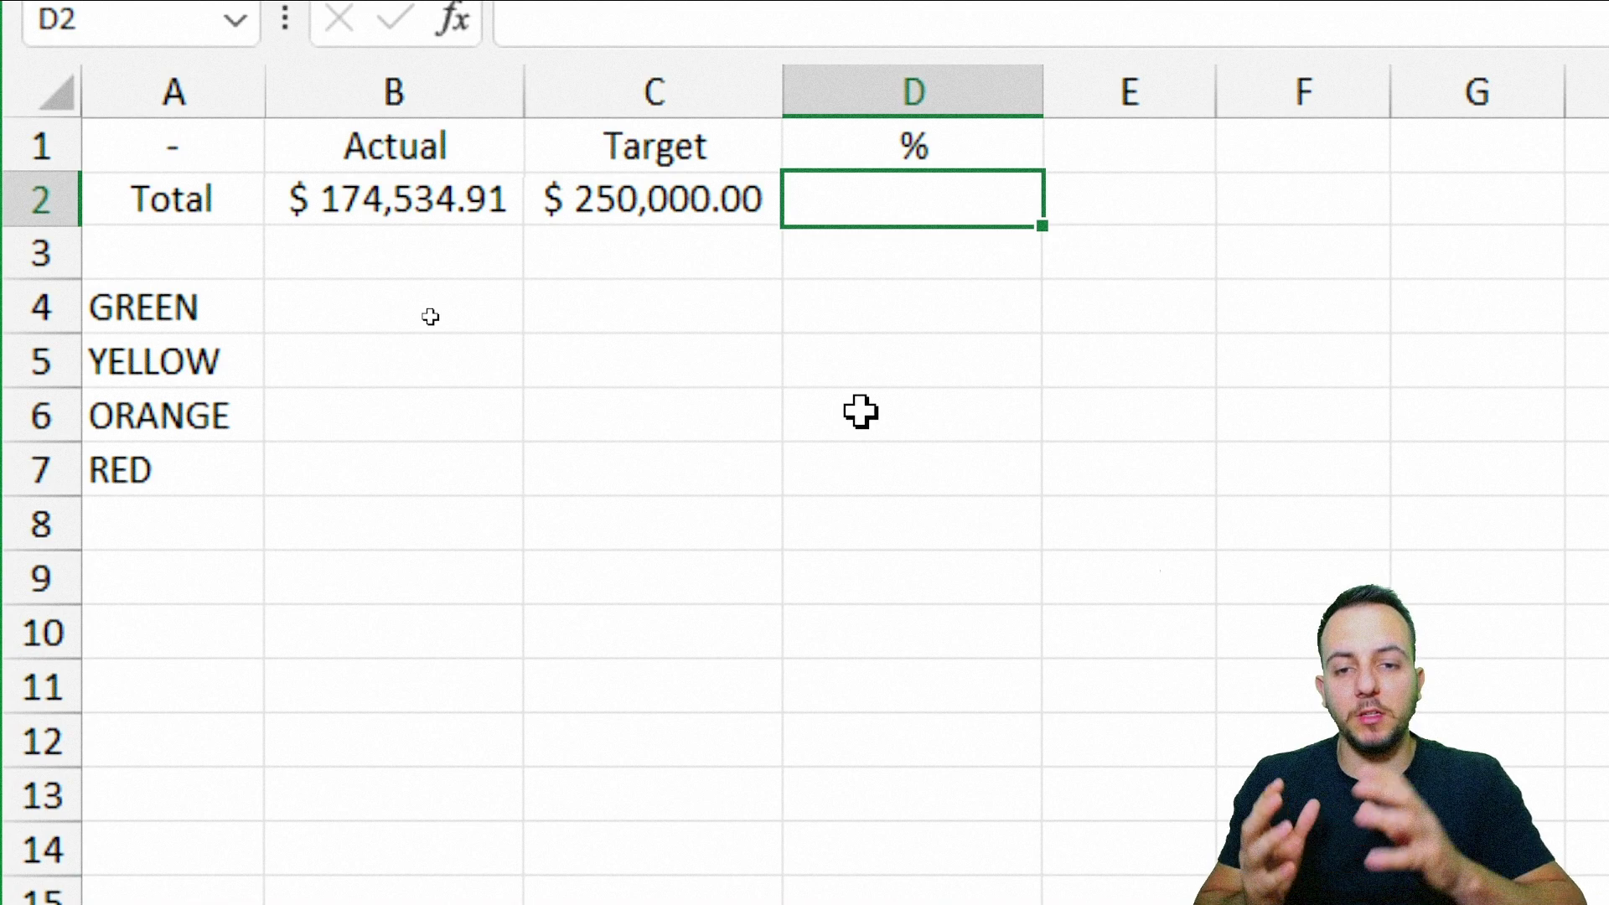
type("=")
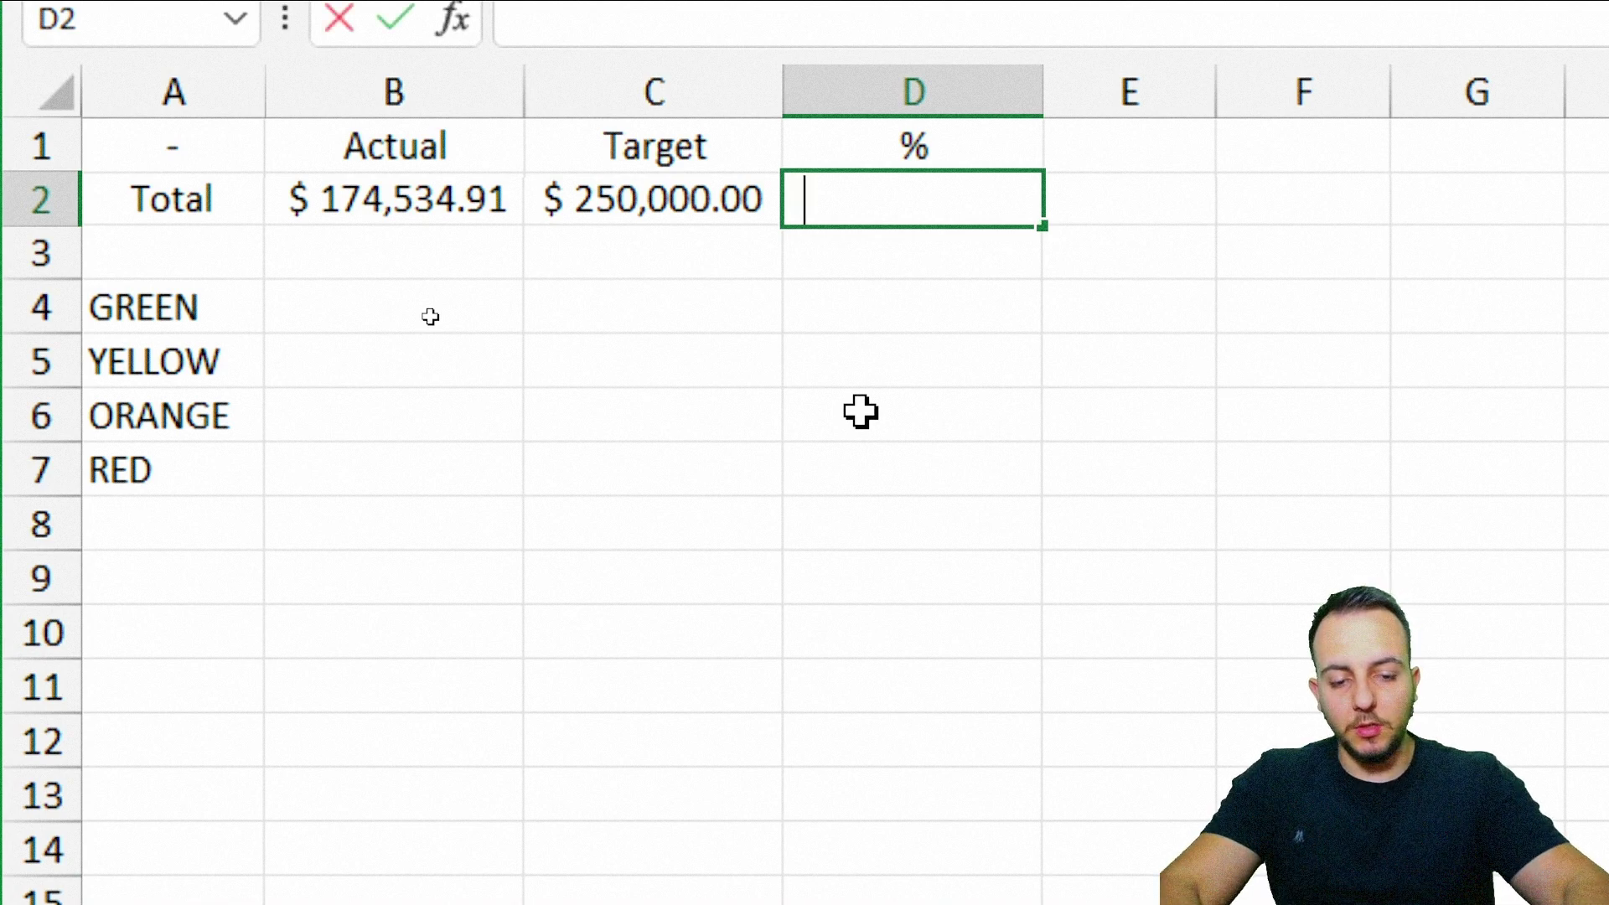
left_click(454, 220)
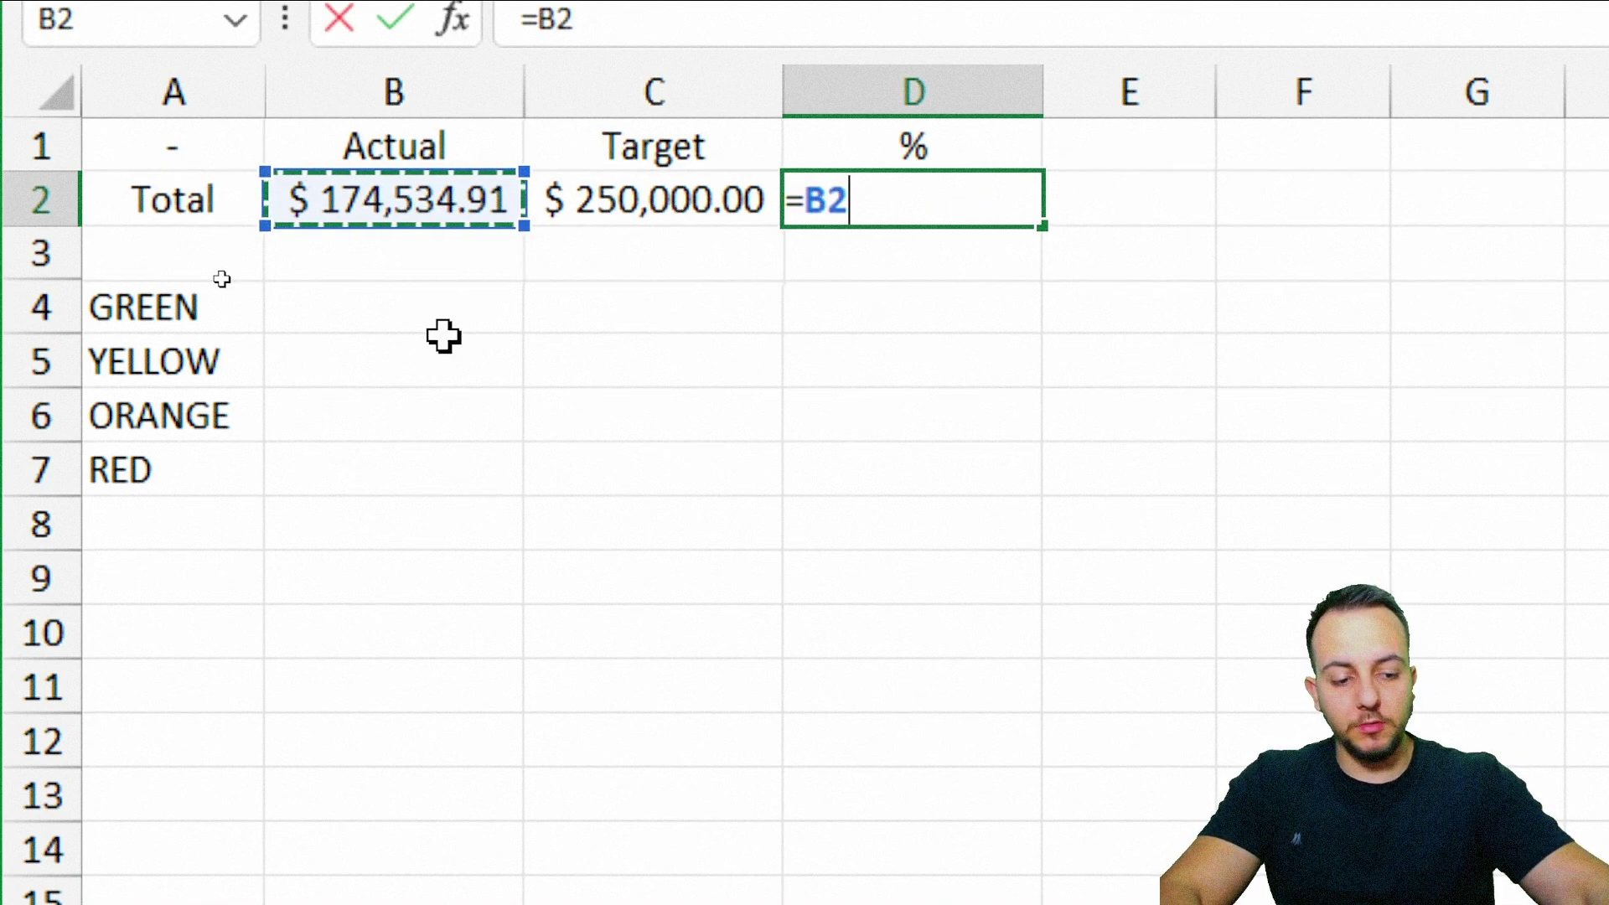
type("/")
left_click(671, 206)
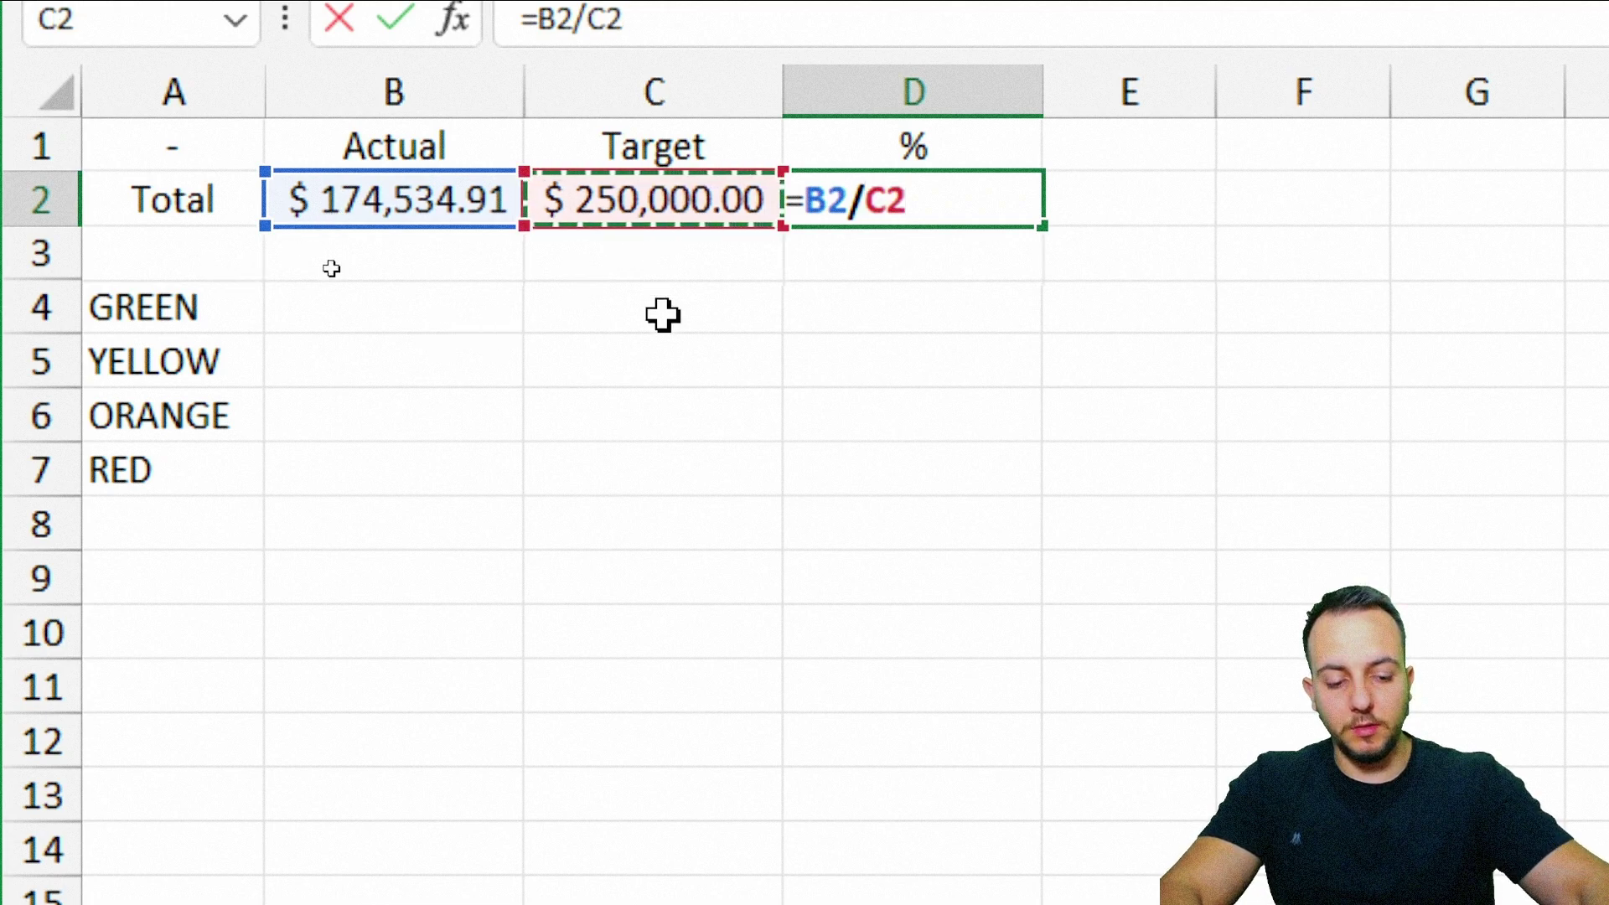
key("Return")
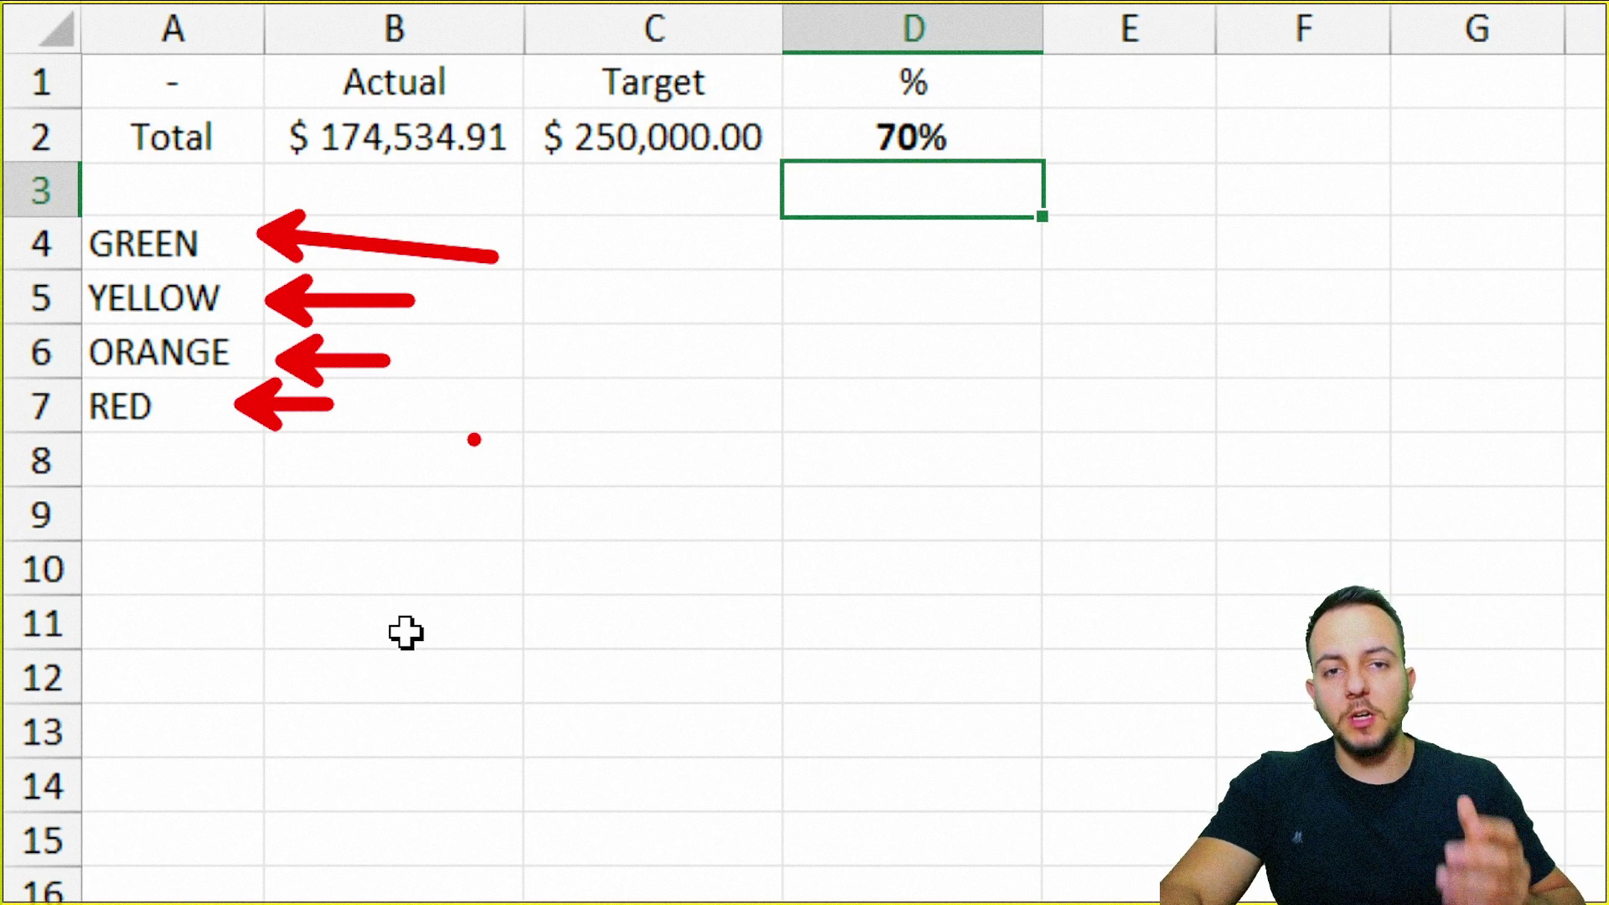
key("Escape")
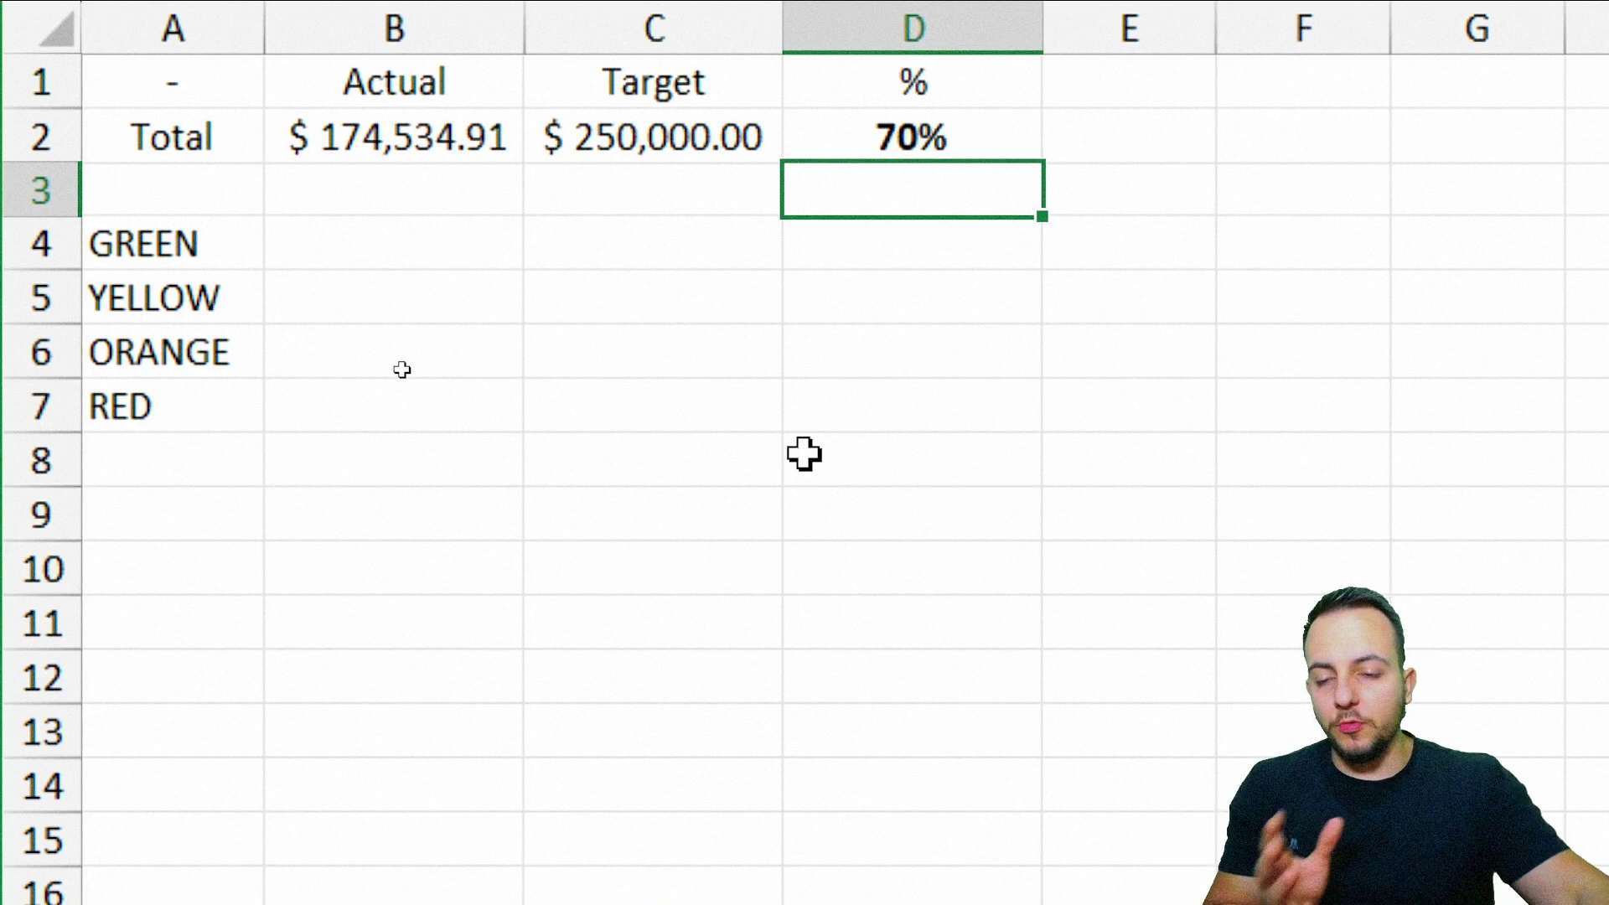
Step: Enter the formula =IF(D2>=85%,D2,) in B4 for the GREEN row
left_click_drag(251, 231, 373, 231)
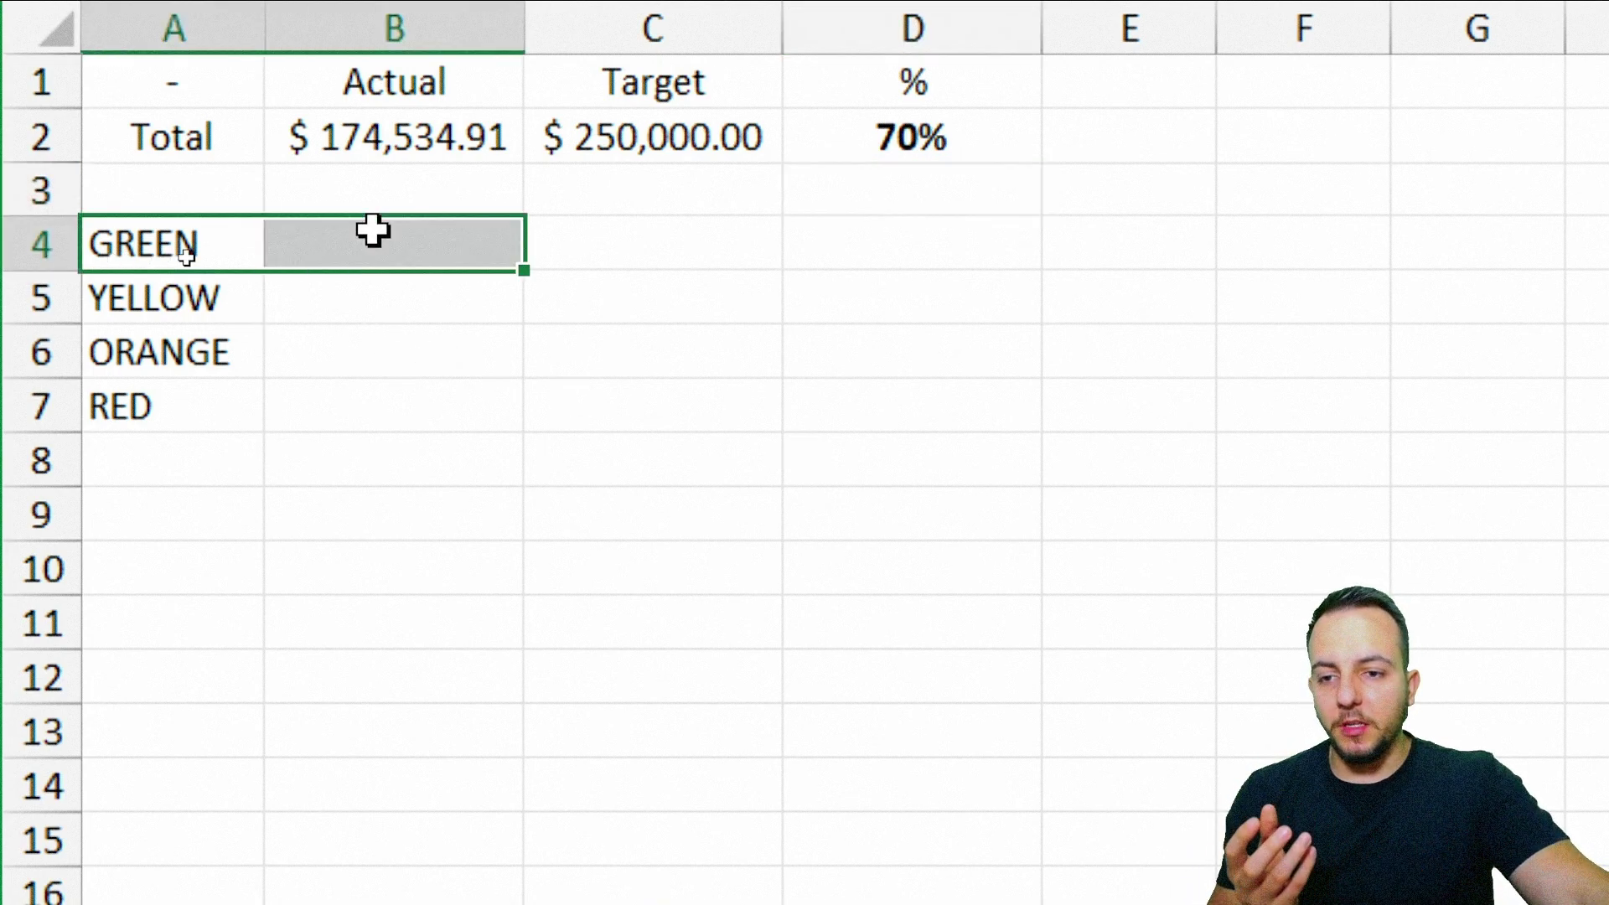
left_click(419, 235)
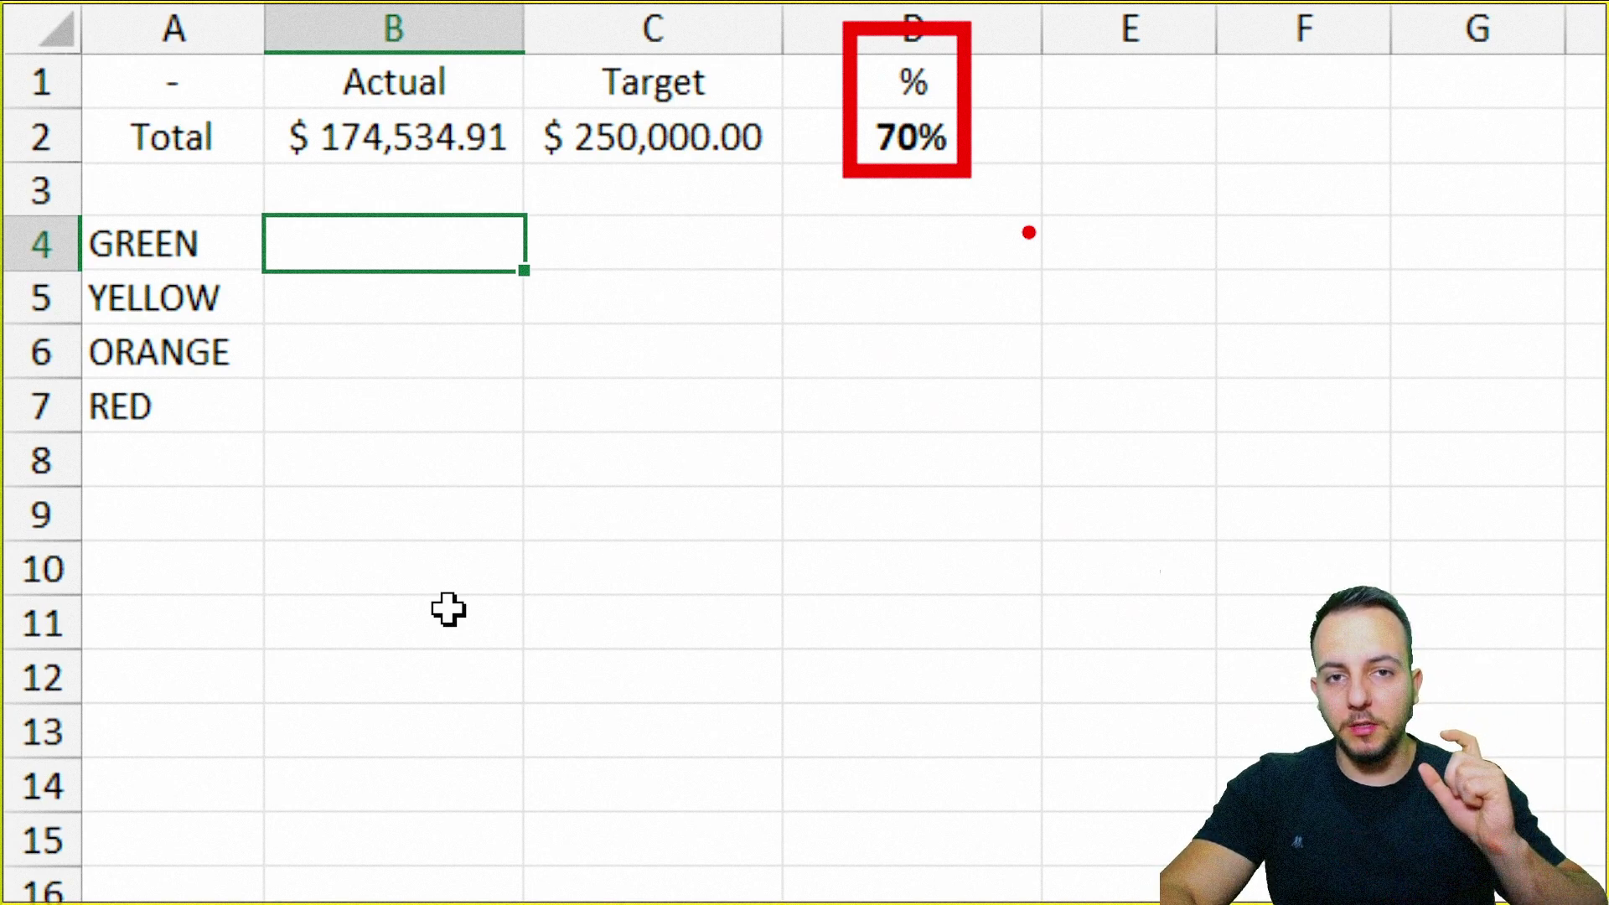
type("=")
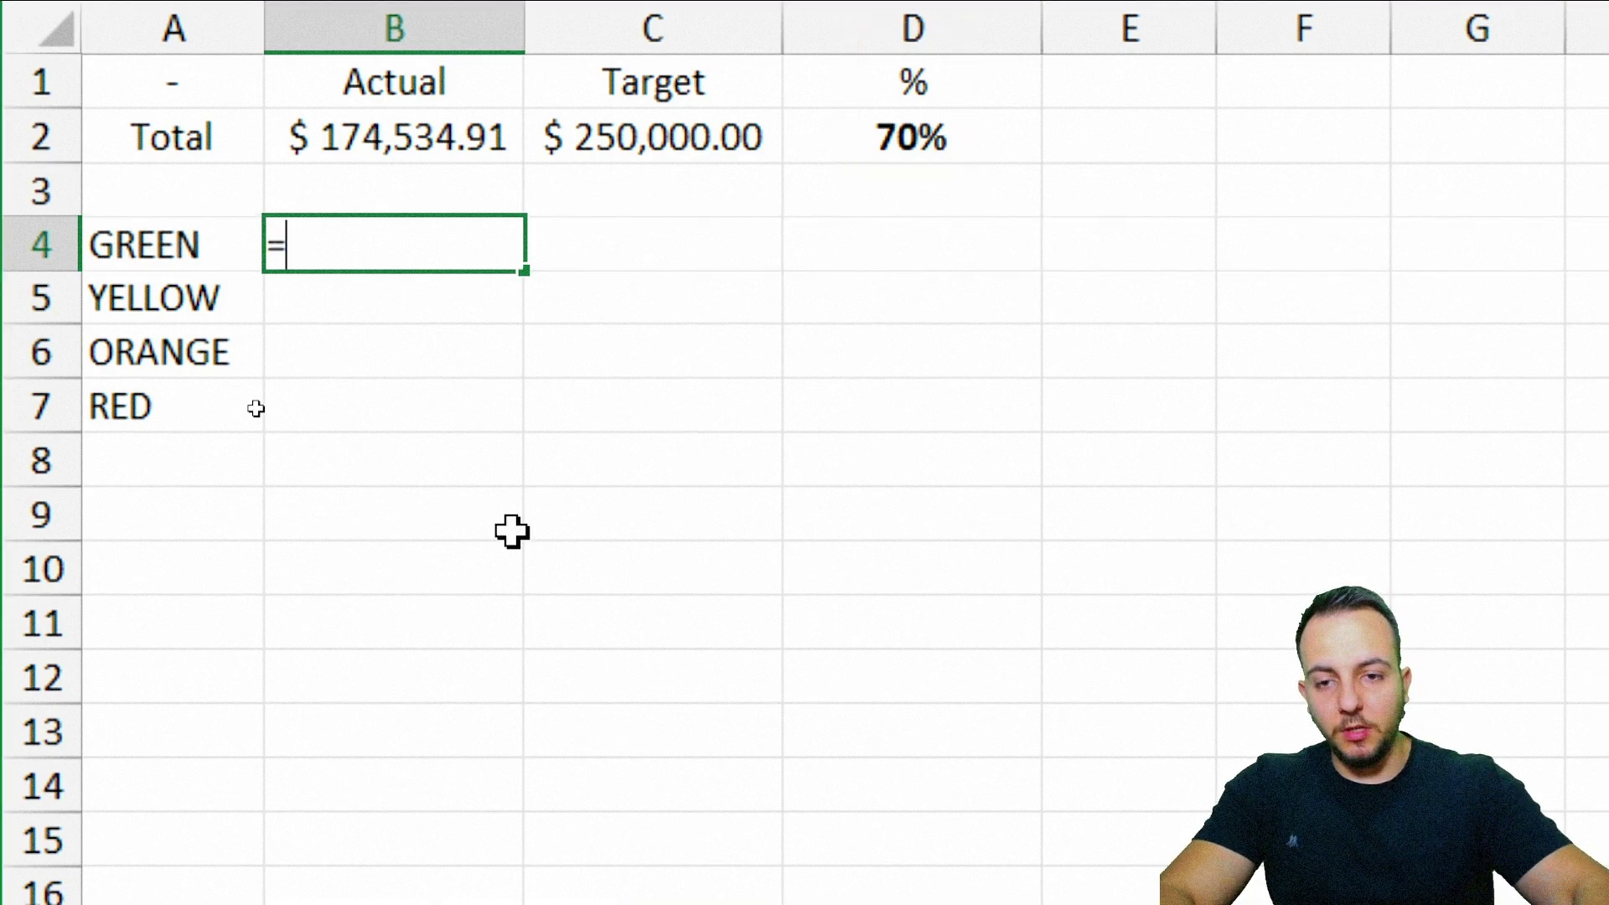
type("if")
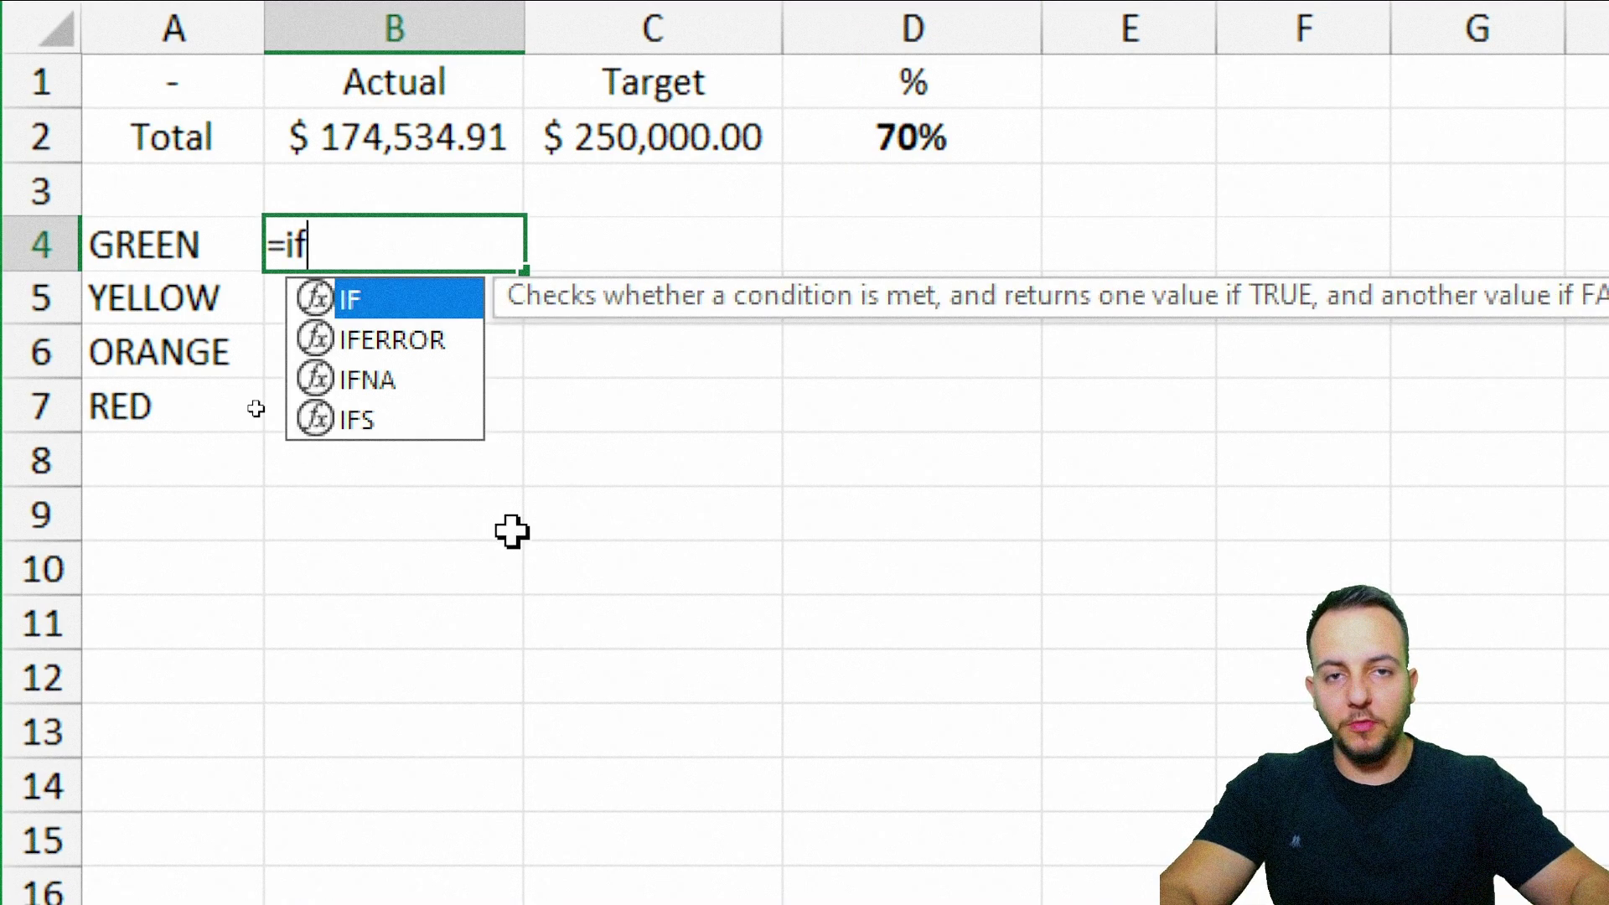
double_click(382, 298)
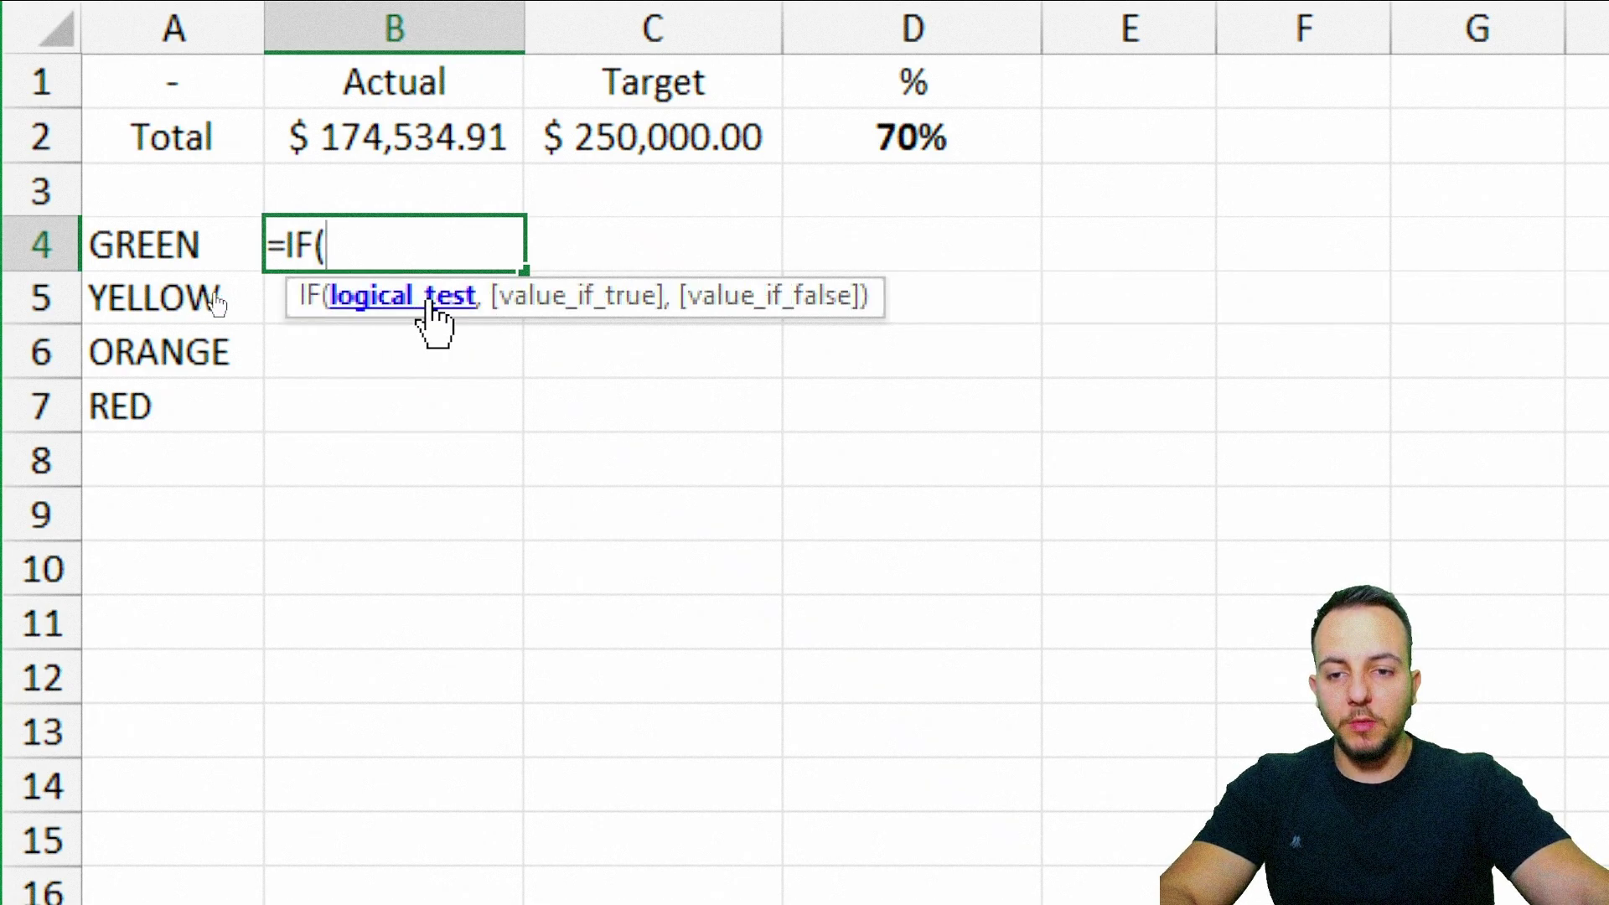
left_click(933, 138)
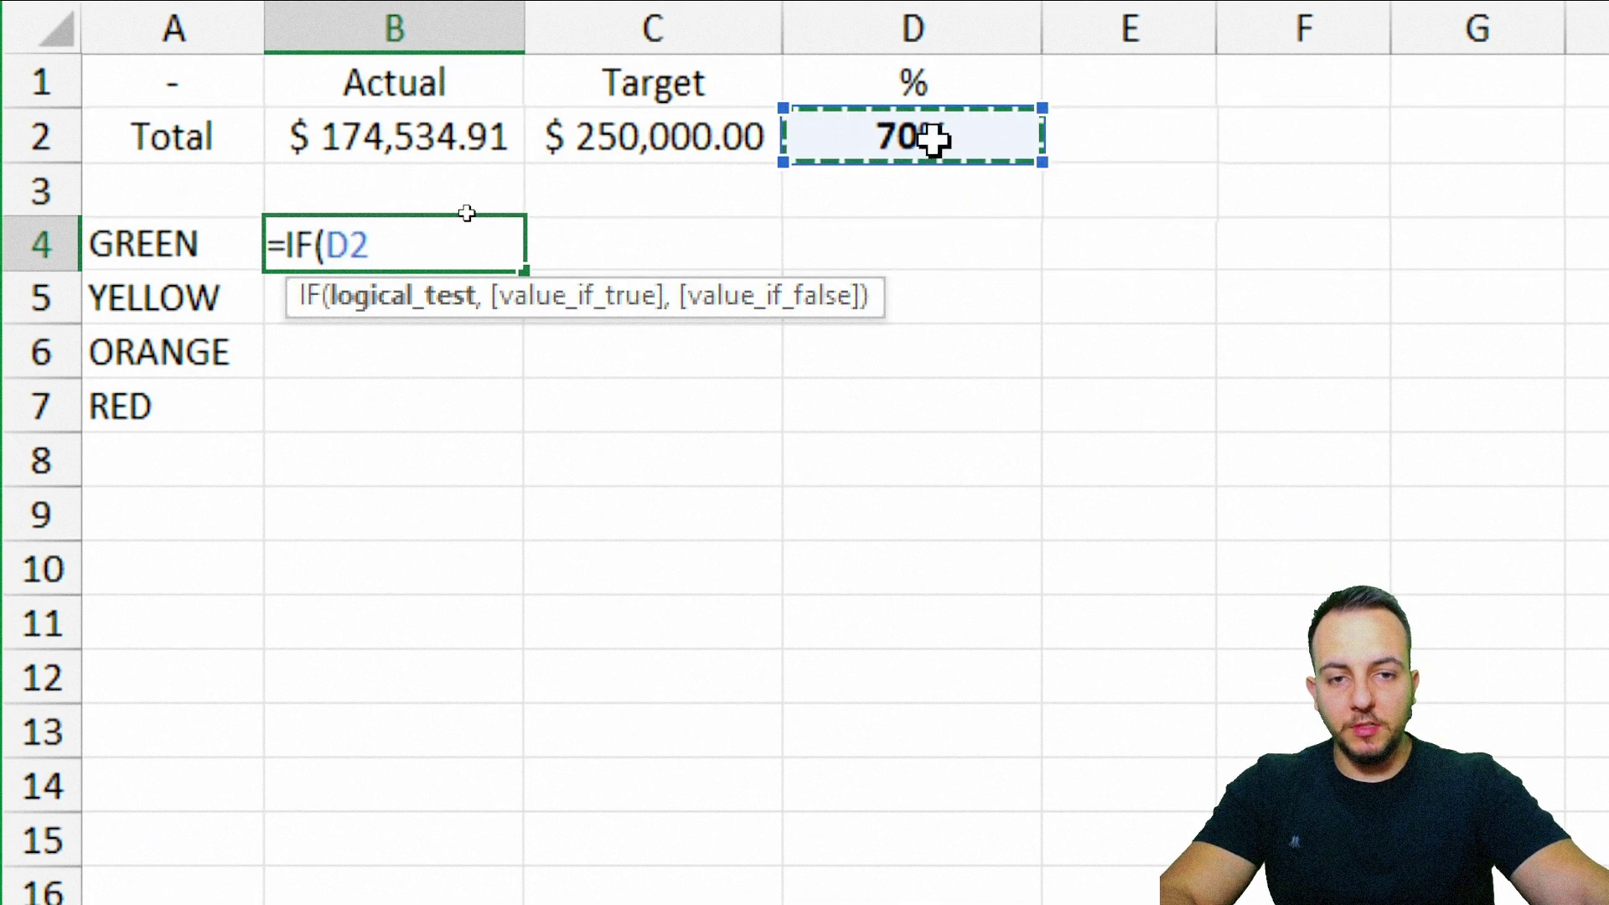
type(">")
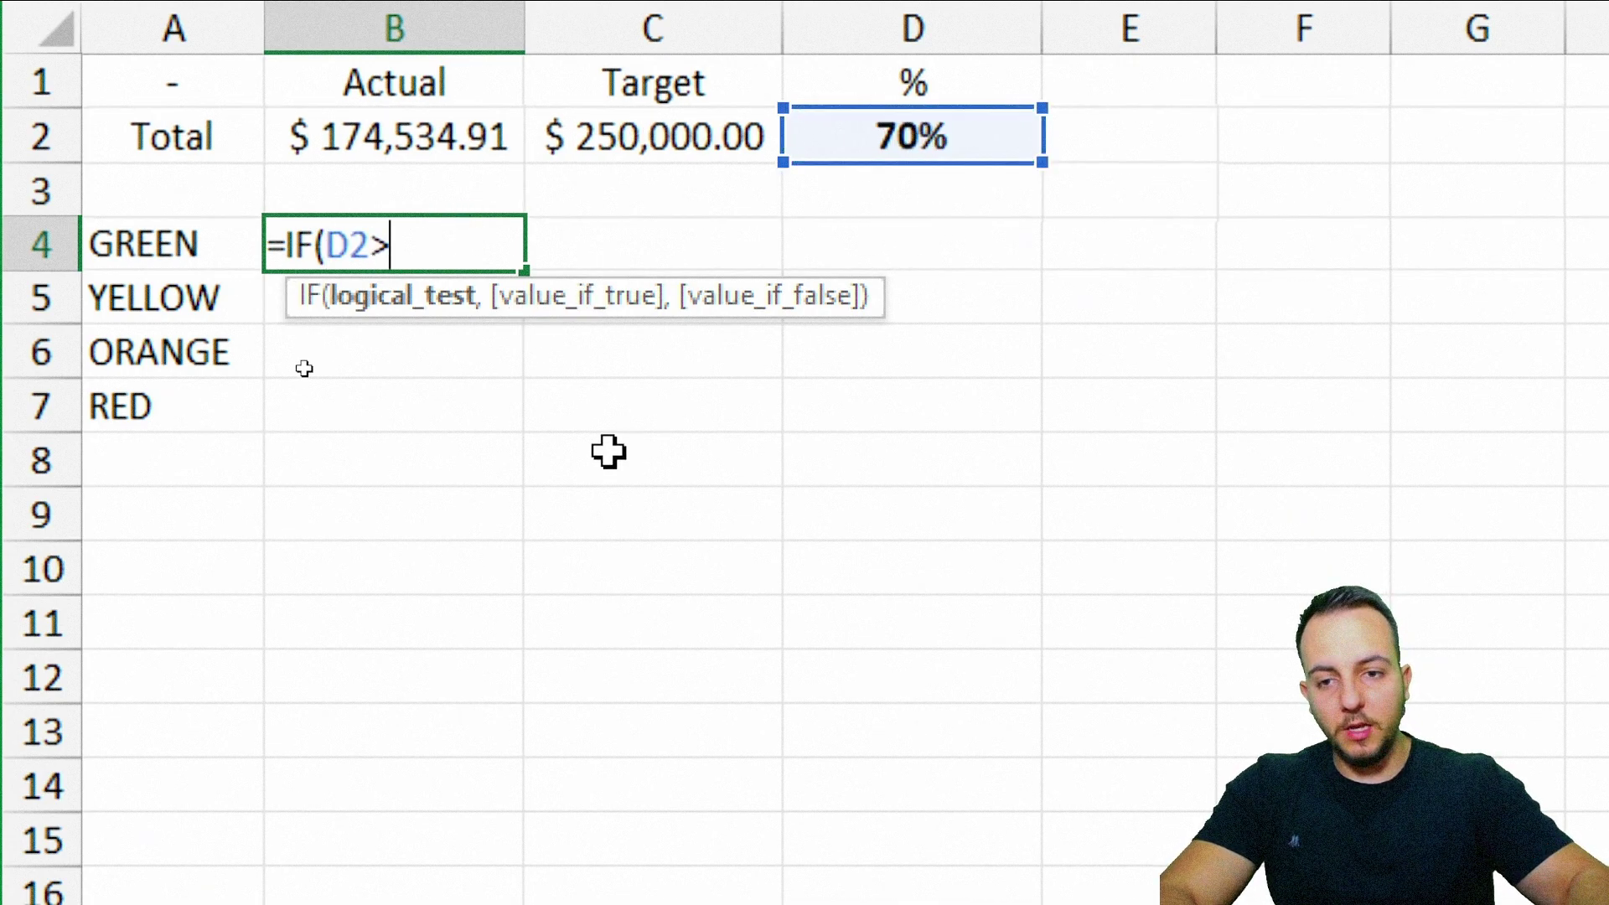
type("=")
type("85")
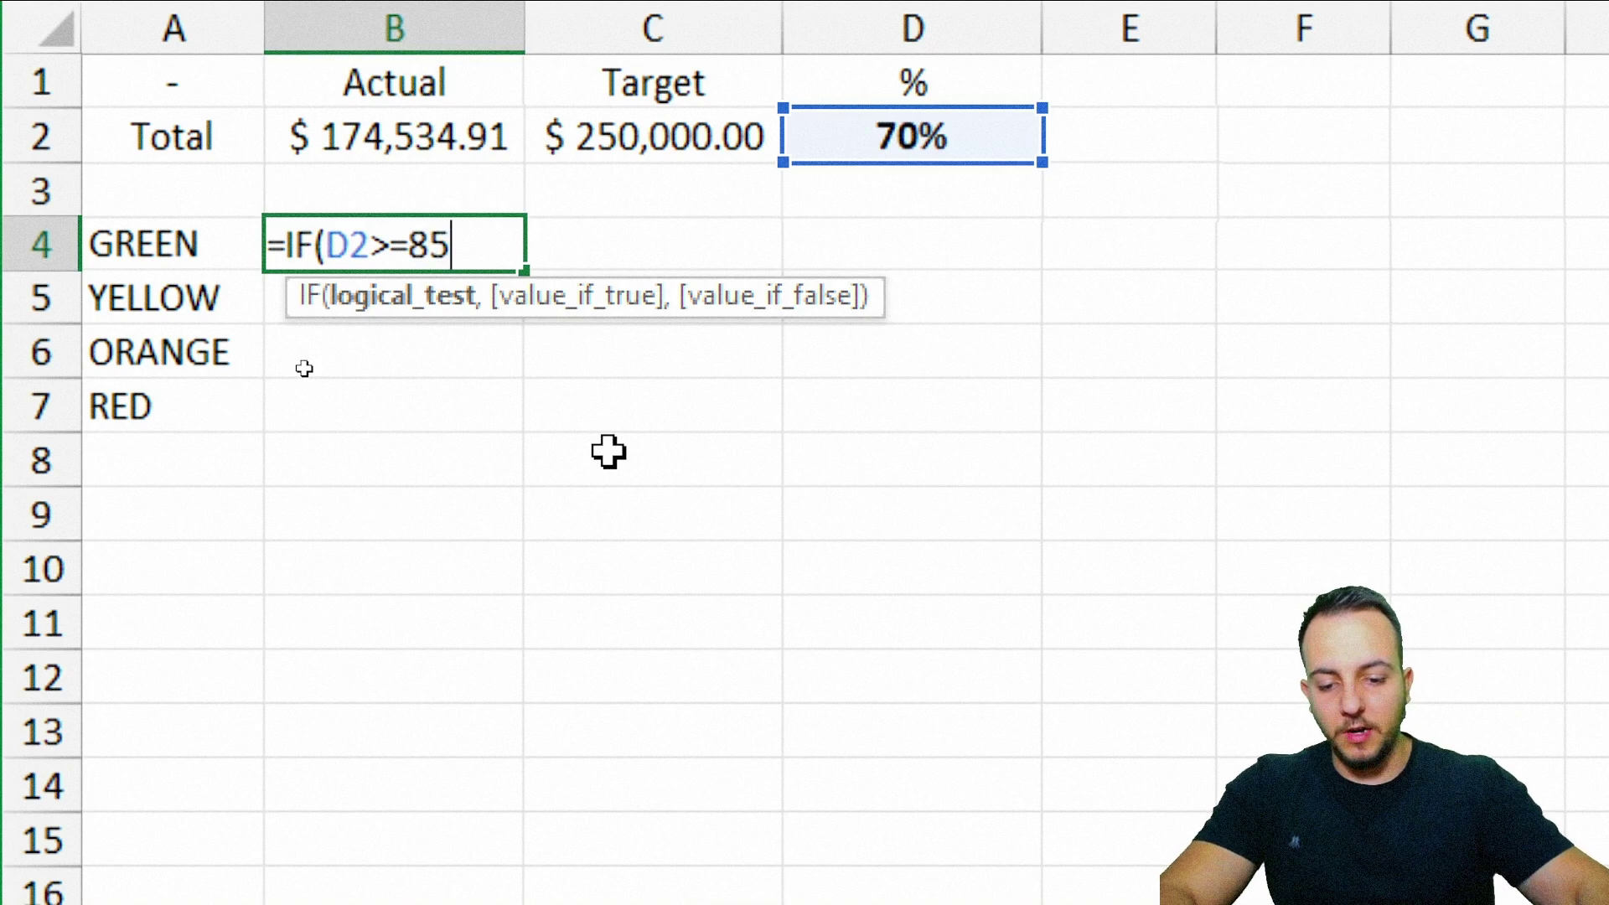
type("%,")
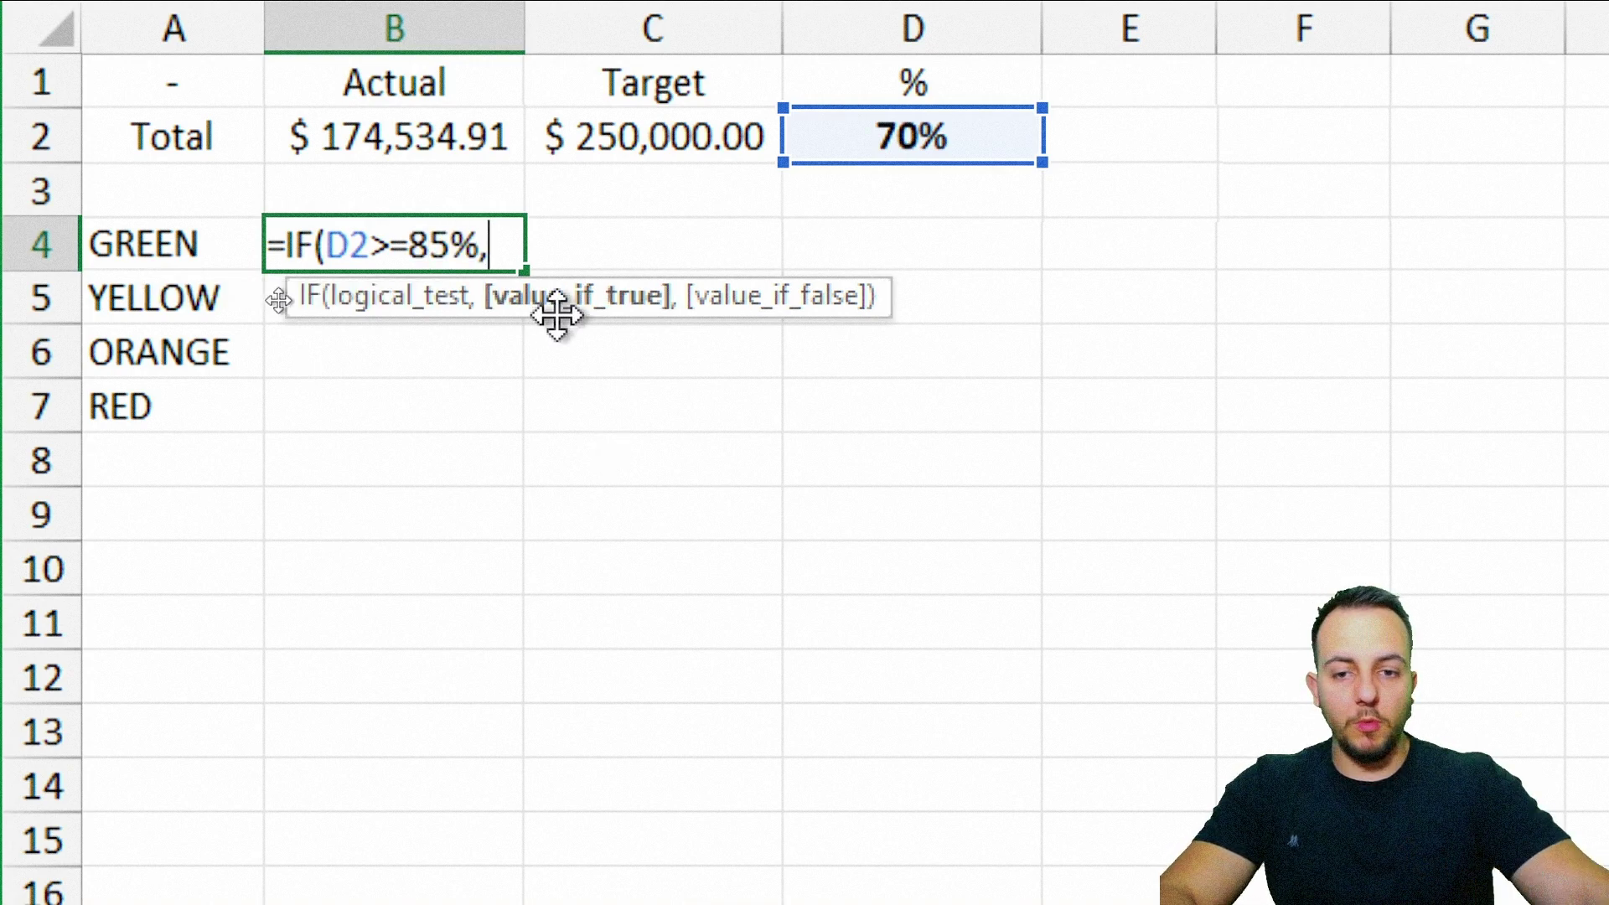
left_click(922, 137)
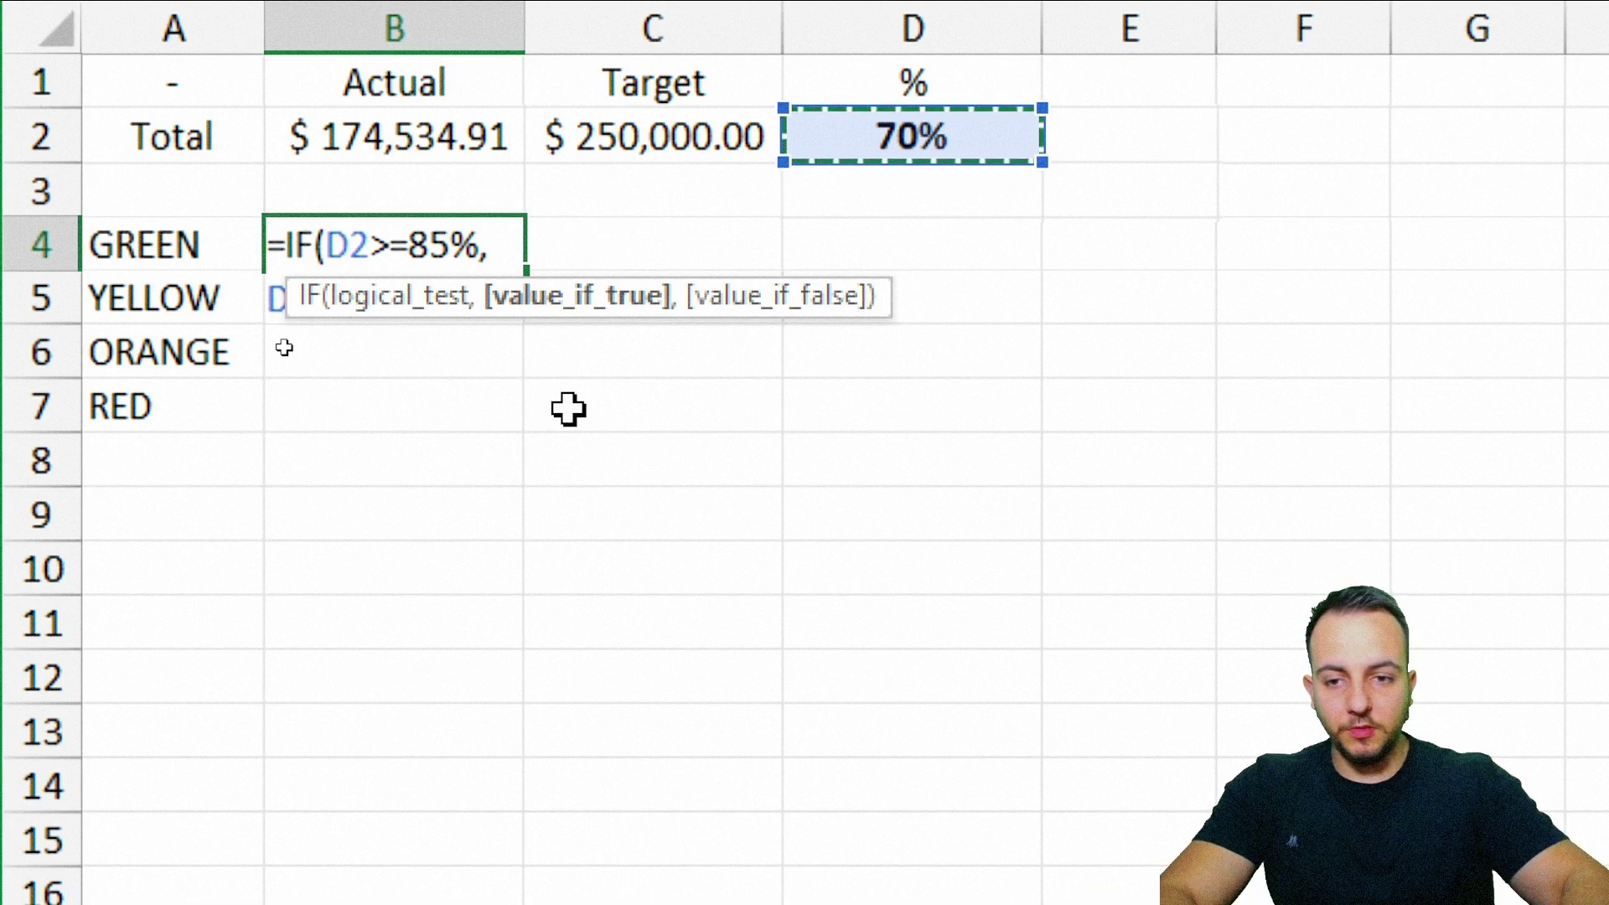
type(",")
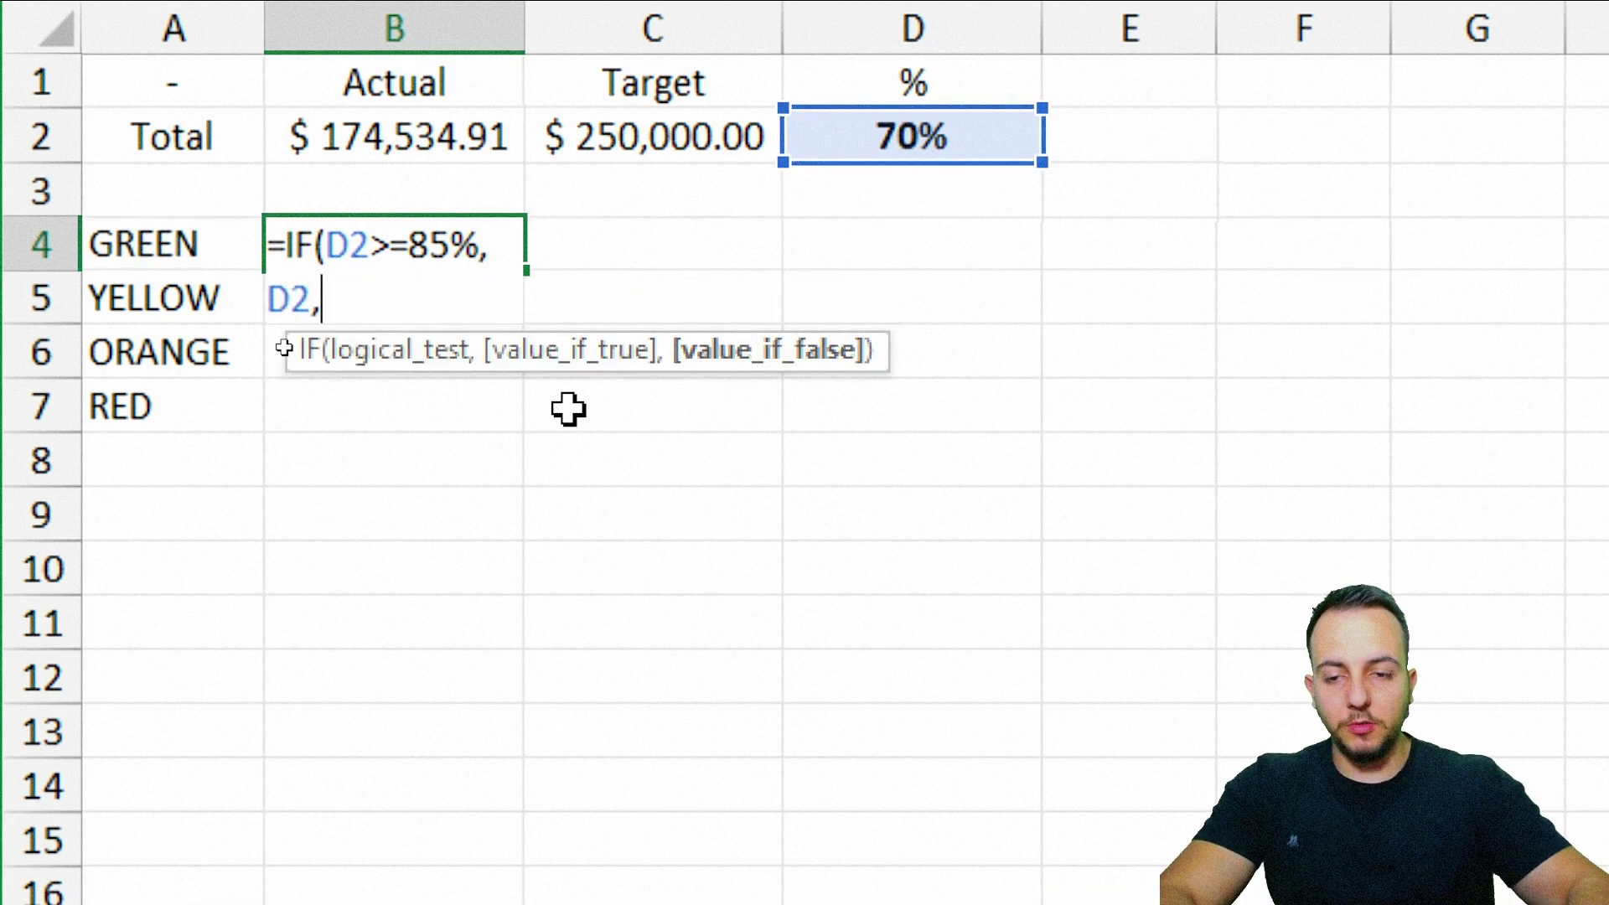
type(")")
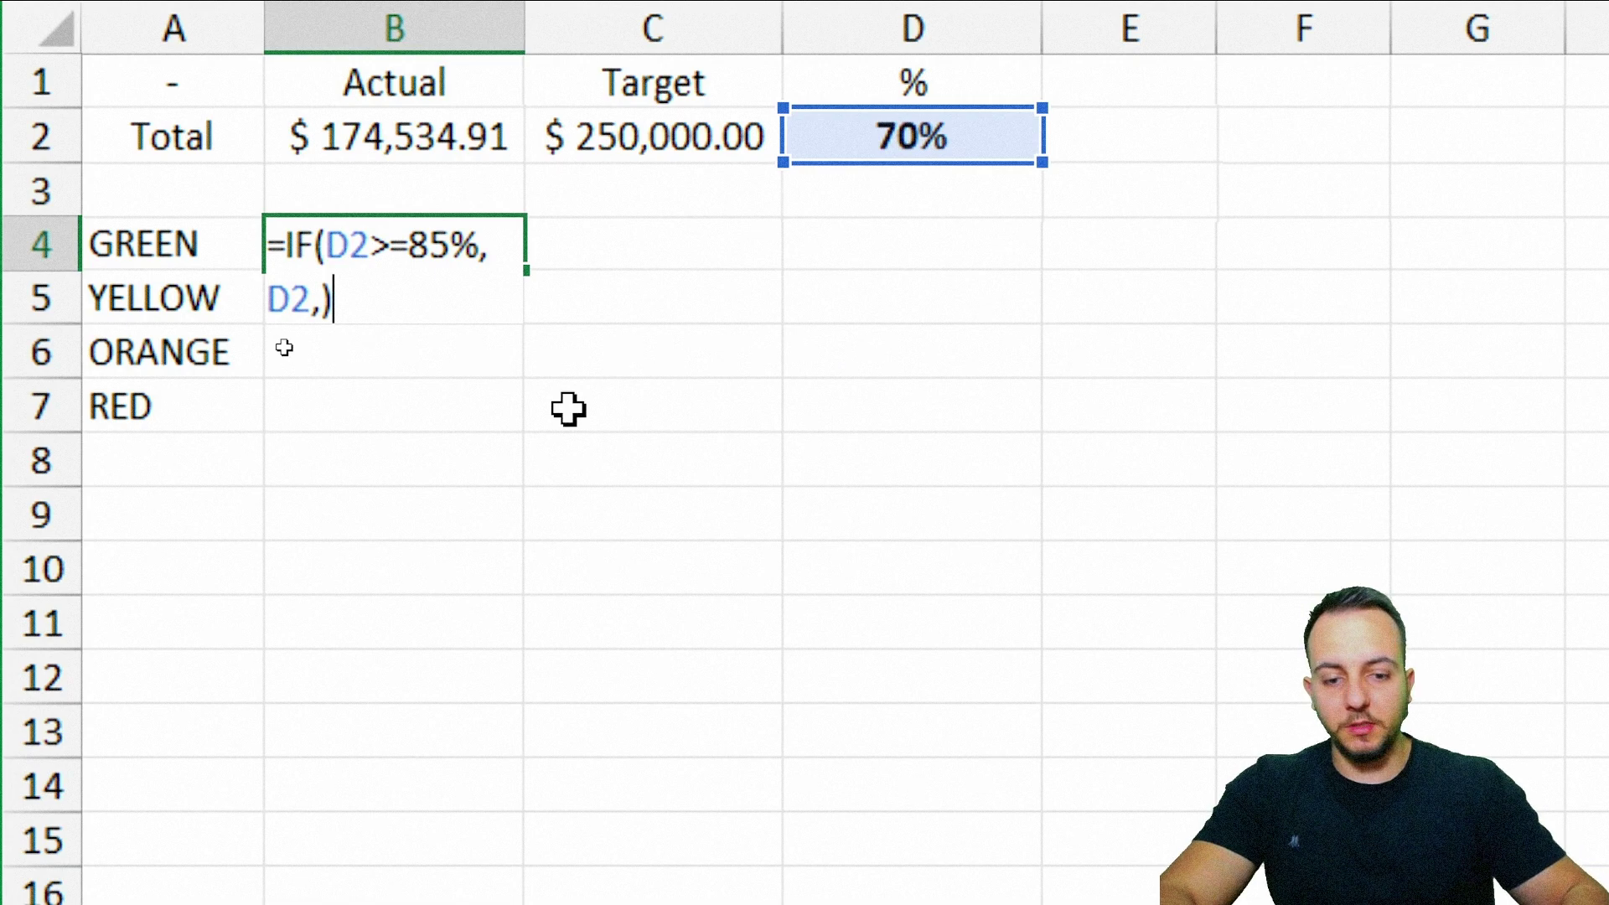
key("Return")
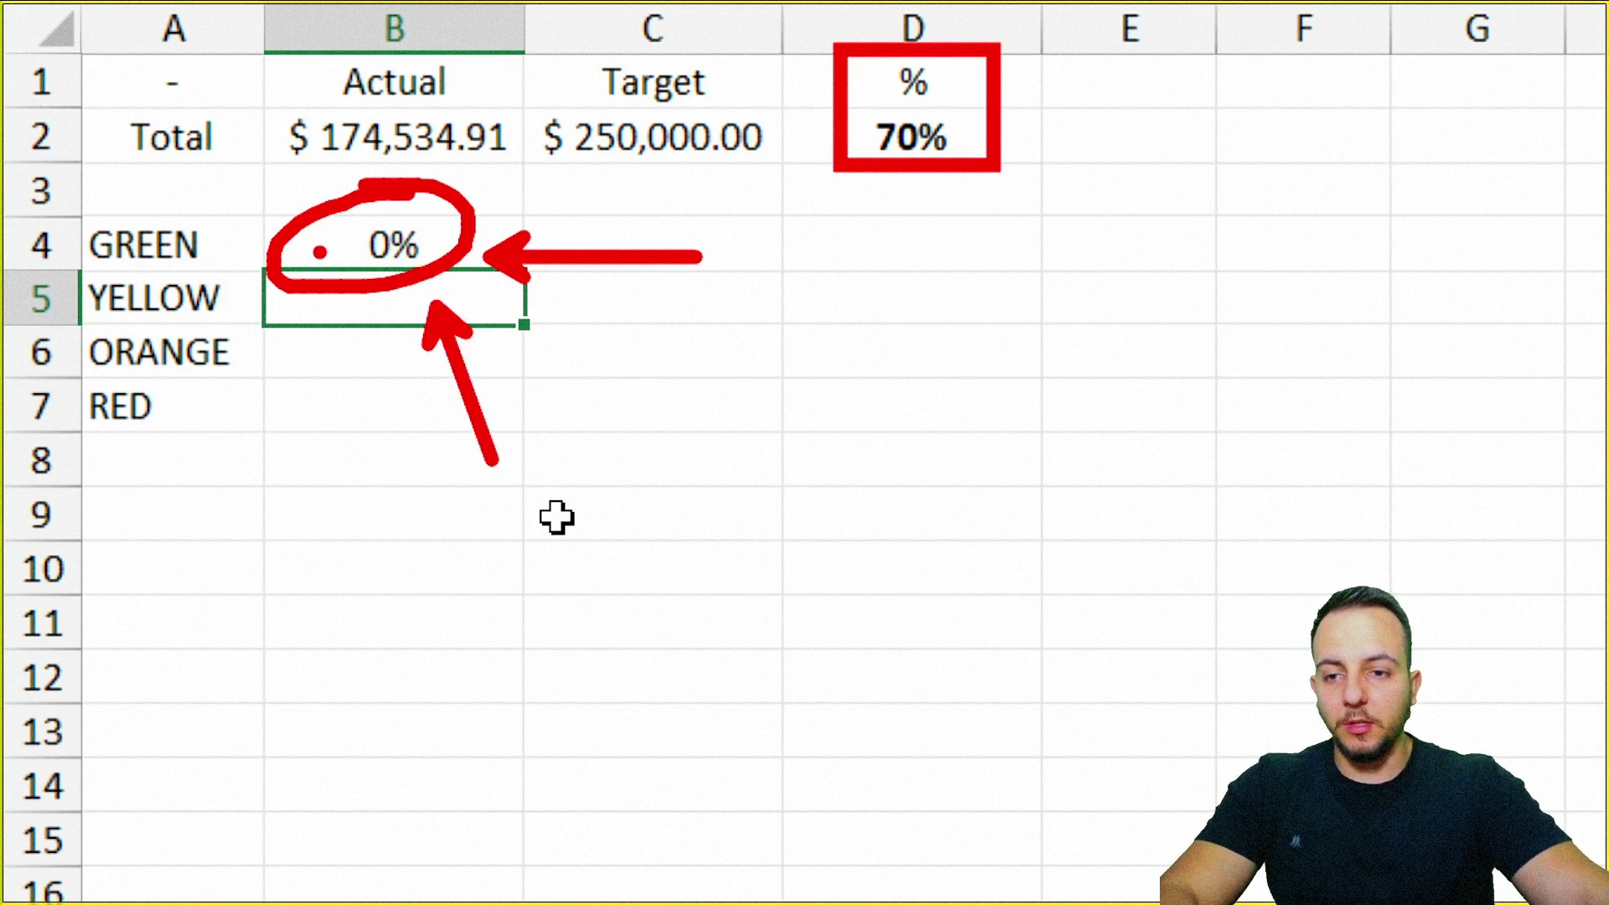
Step: Set the percentage in D2 to 85% to test the GREEN formula in B4
left_click(994, 151)
type("85")
key("ctrl+Return")
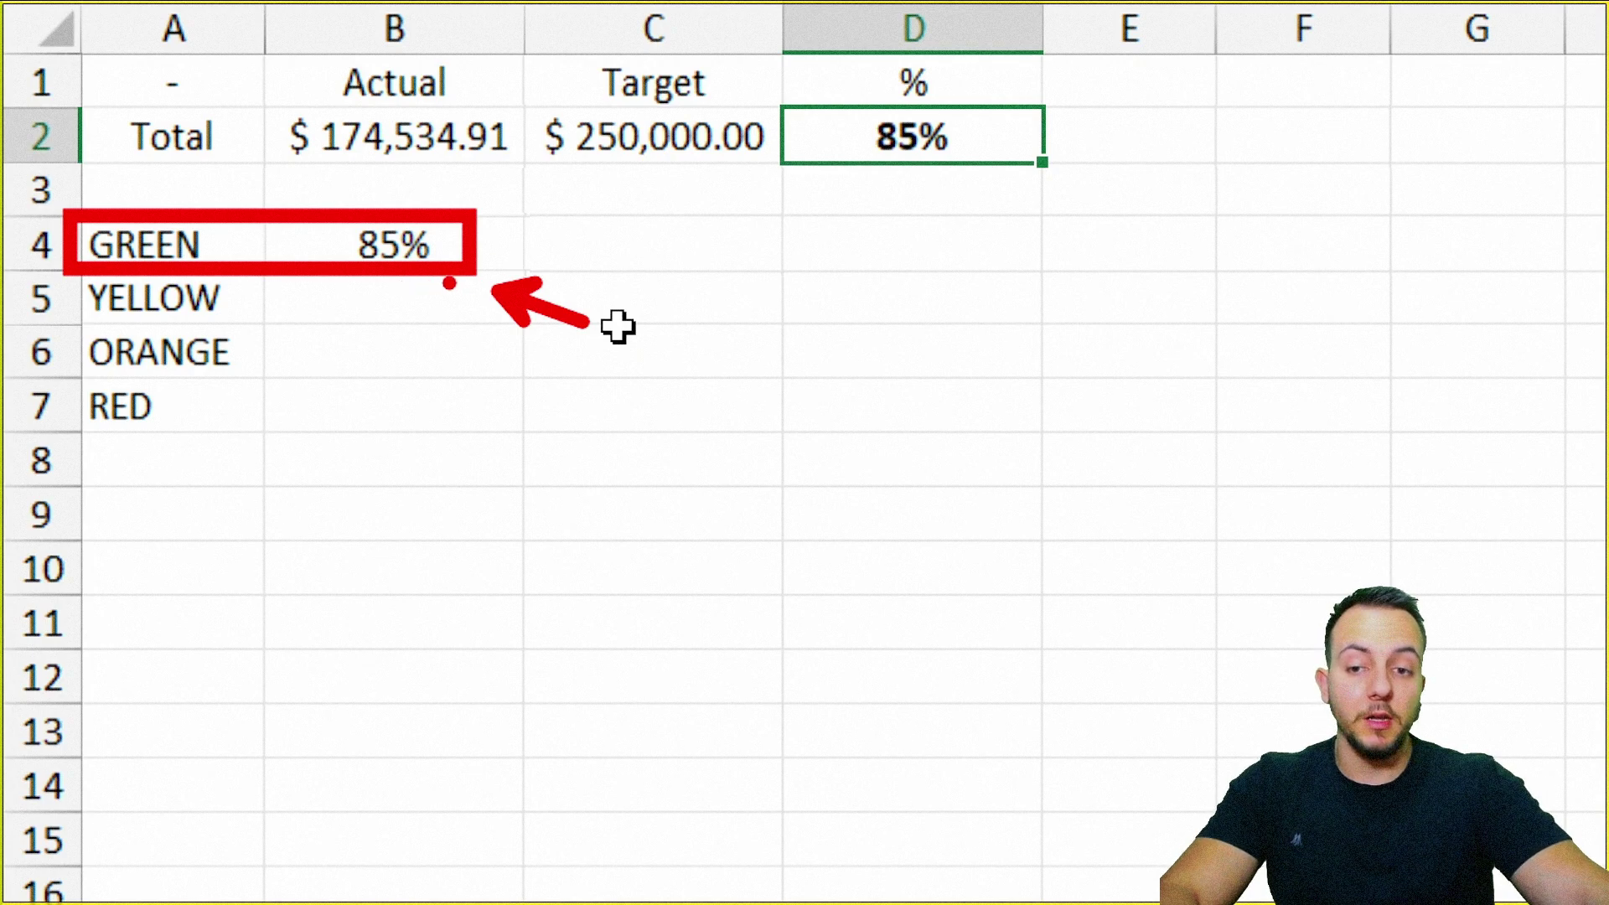
key("Escape")
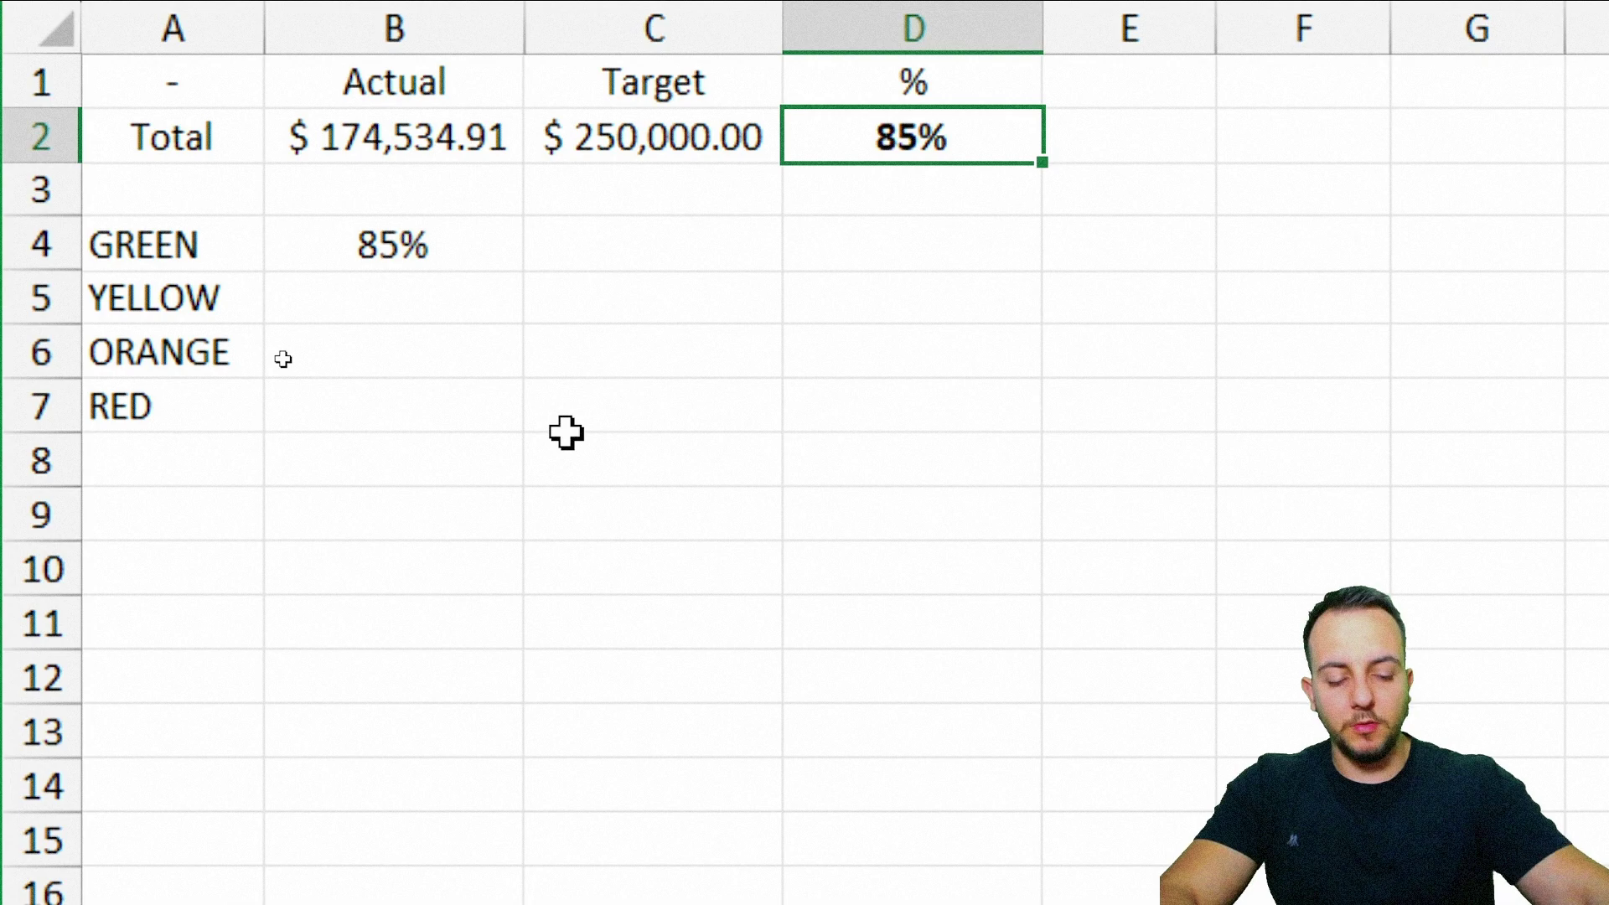
Step: Set the percentage in D2 to 15% as a low test value for the color rows
type("15")
key("ctrl+Return")
key("ctrl+2")
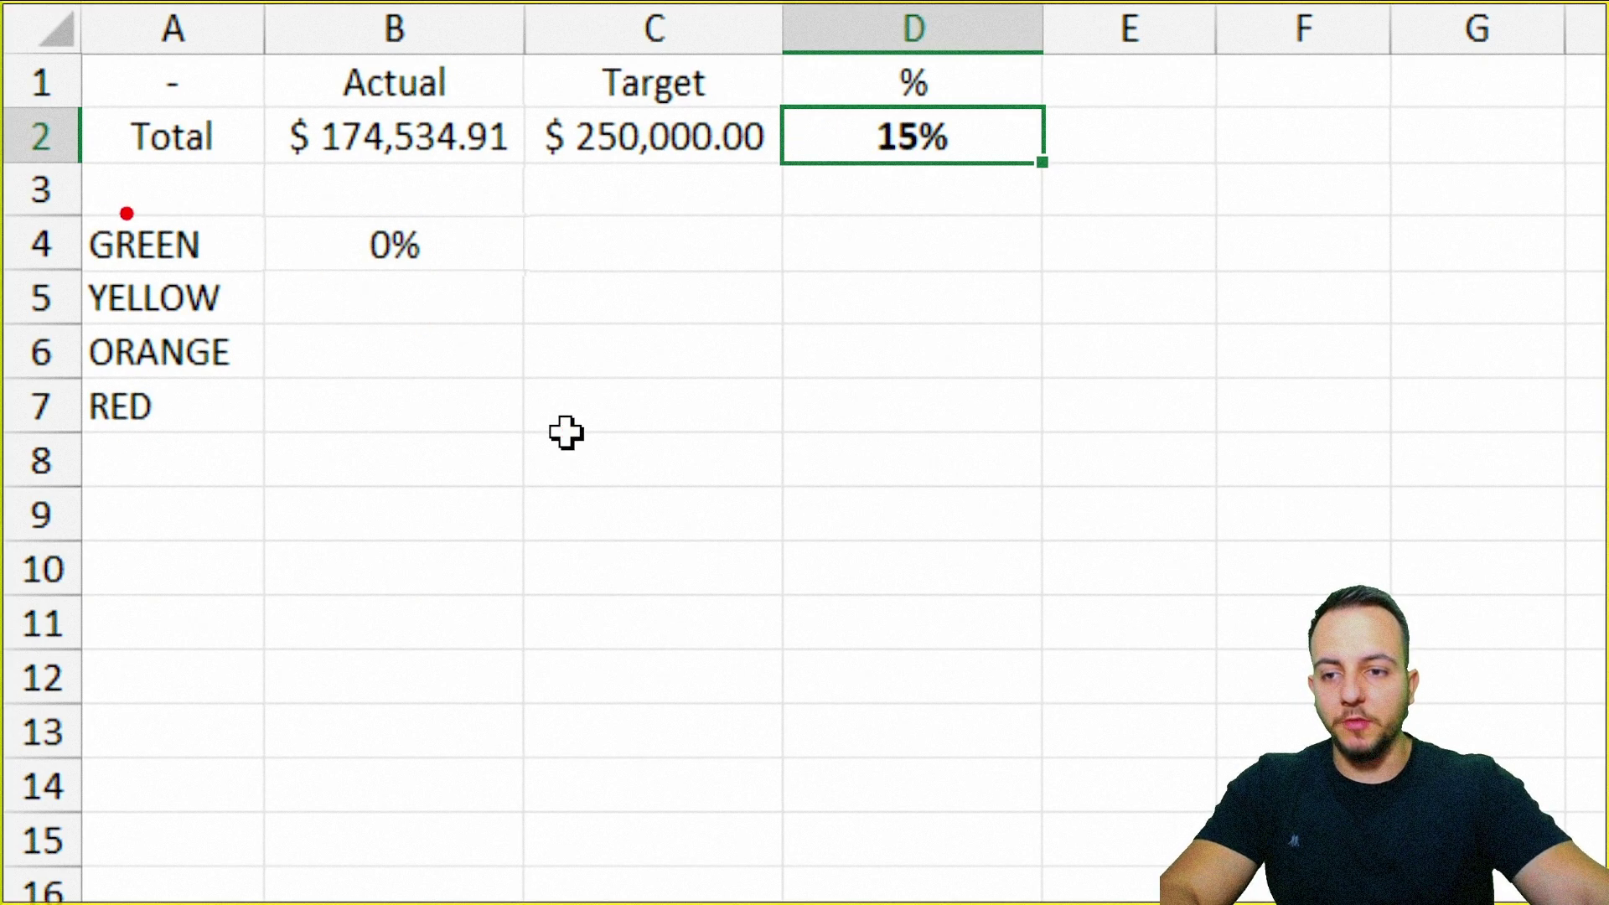
mouse_move(67, 205)
left_mouse_down()
mouse_move(413, 289)
mouse_move(491, 283)
mouse_move(711, 356)
left_mouse_up()
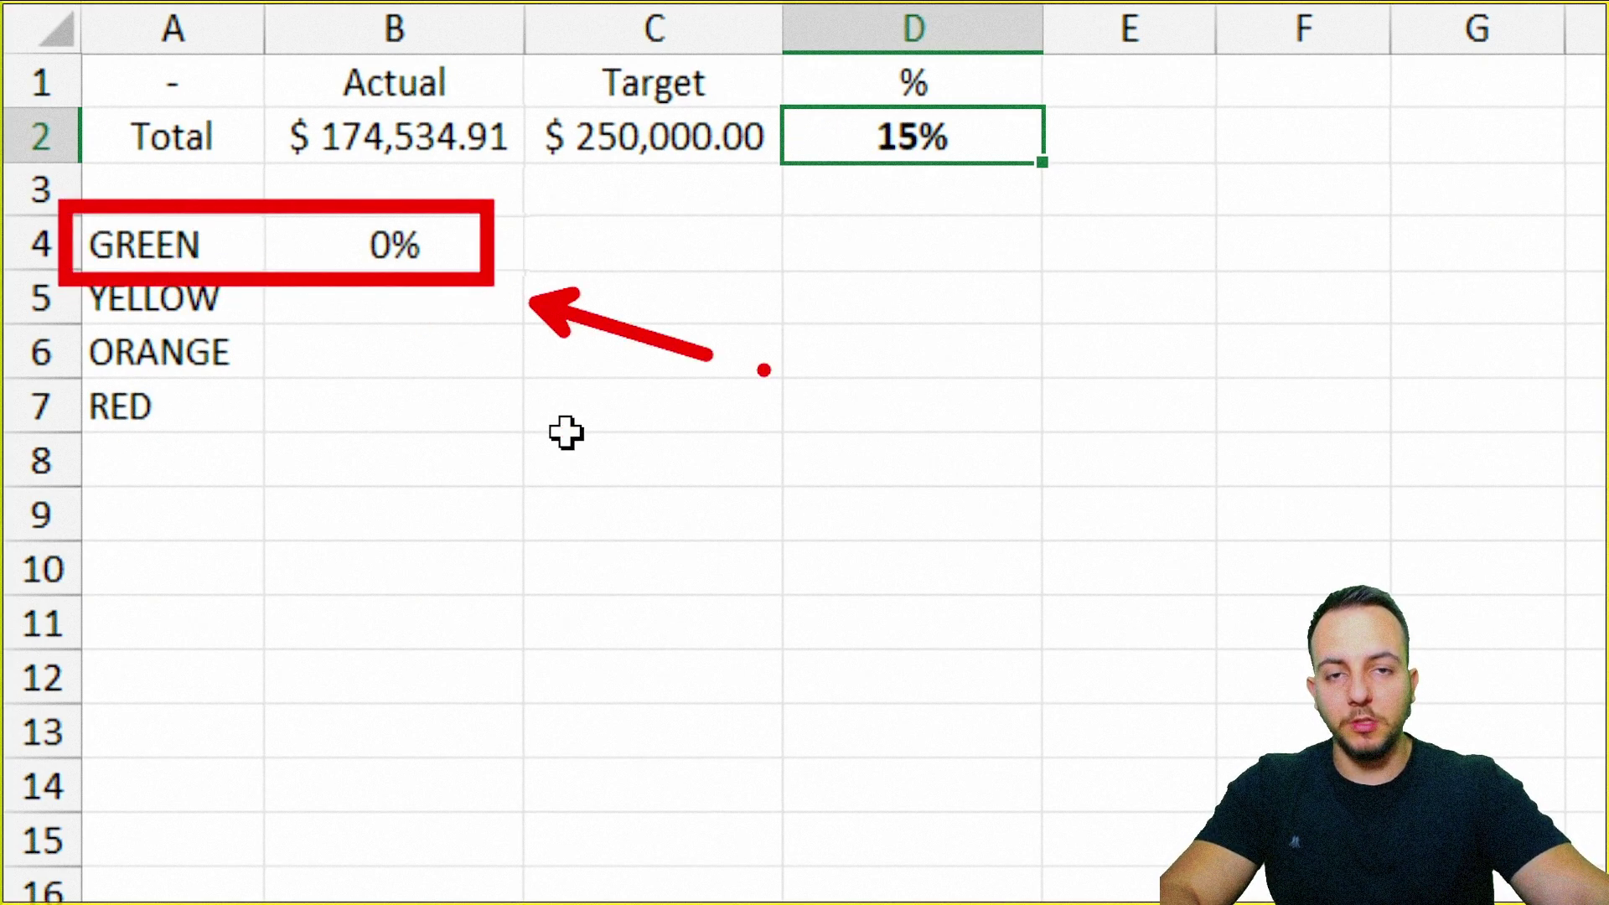
left_click_drag(46, 262, 539, 325)
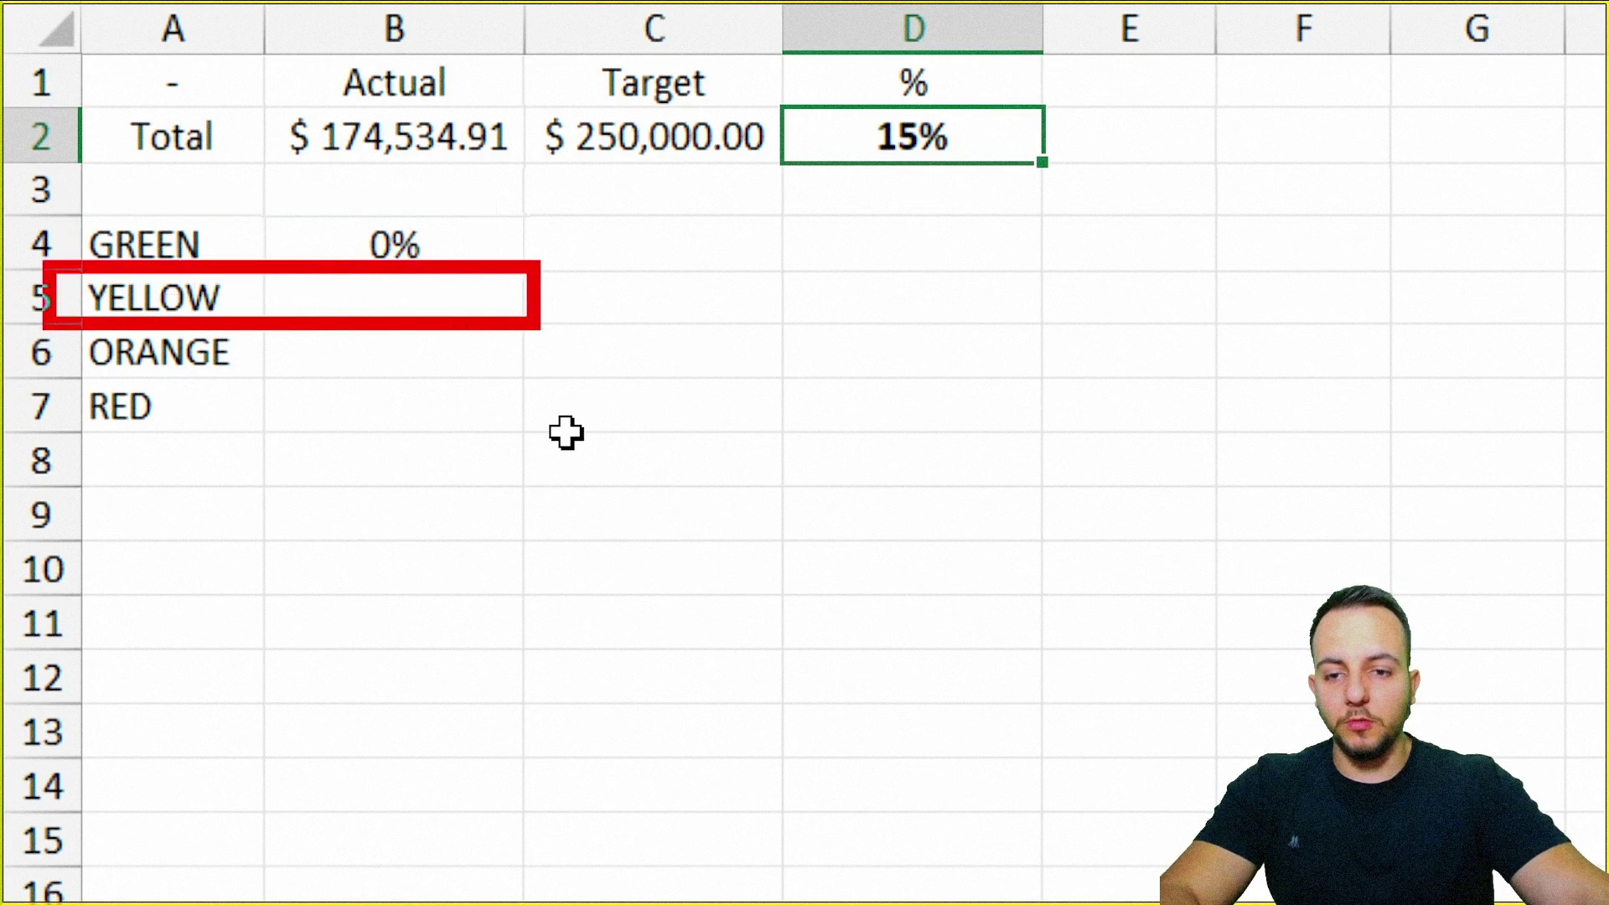
left_click_drag(99, 329, 540, 381)
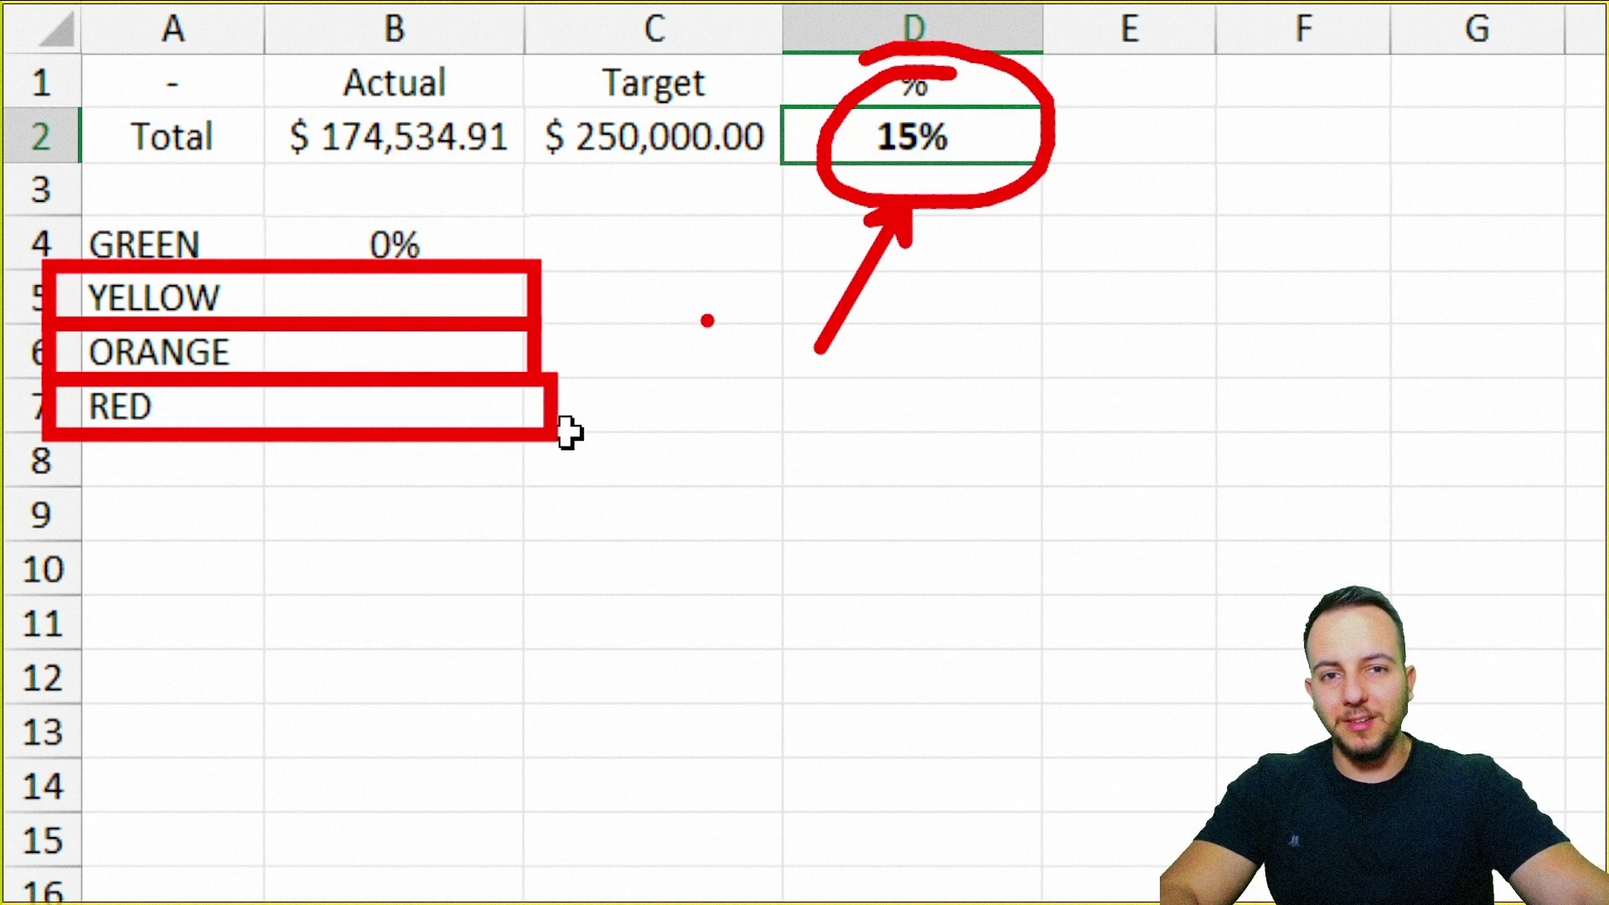
Step: Enter the formula =IF(D2<30%,D2,) in B7 for the RED row
left_click(294, 405)
left_click_drag(168, 415, 395, 420)
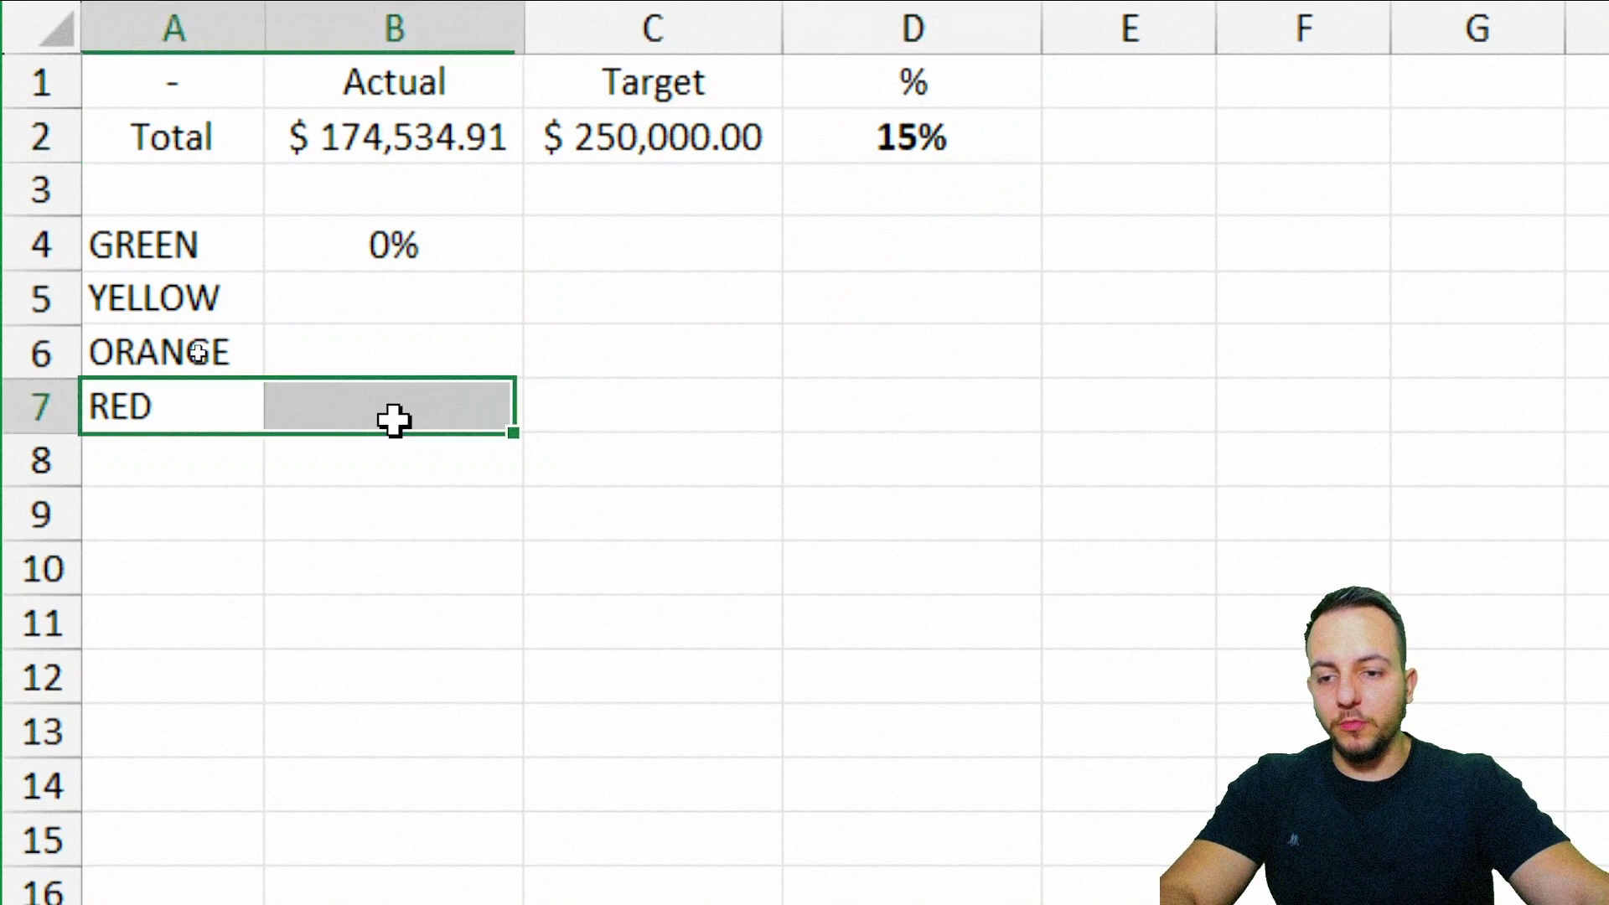
left_click(379, 420)
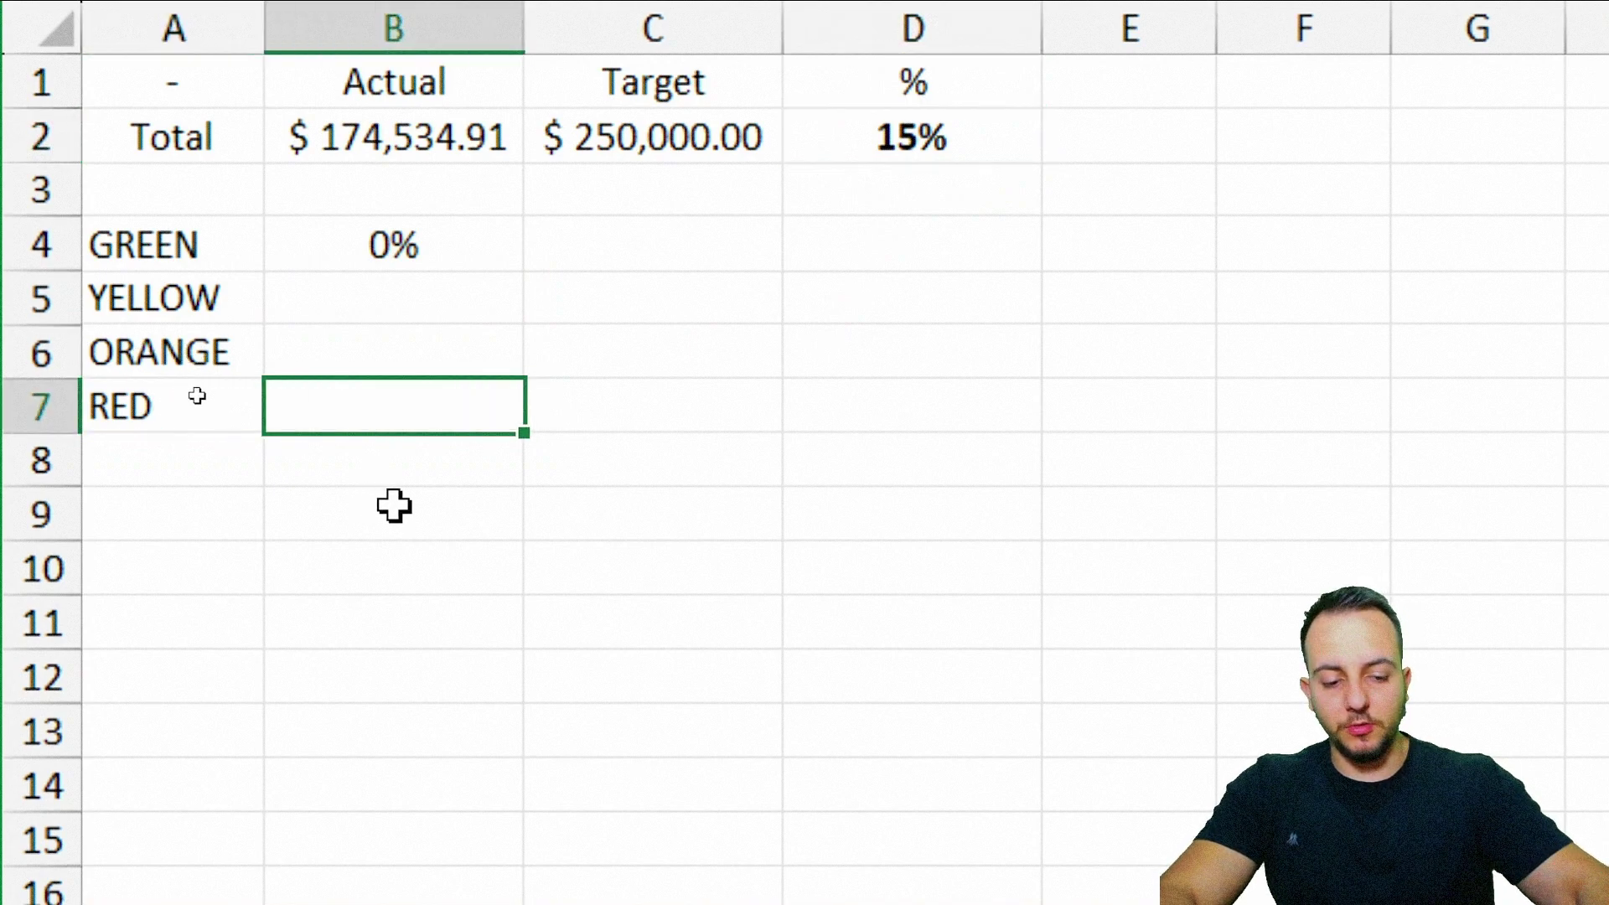
type("if")
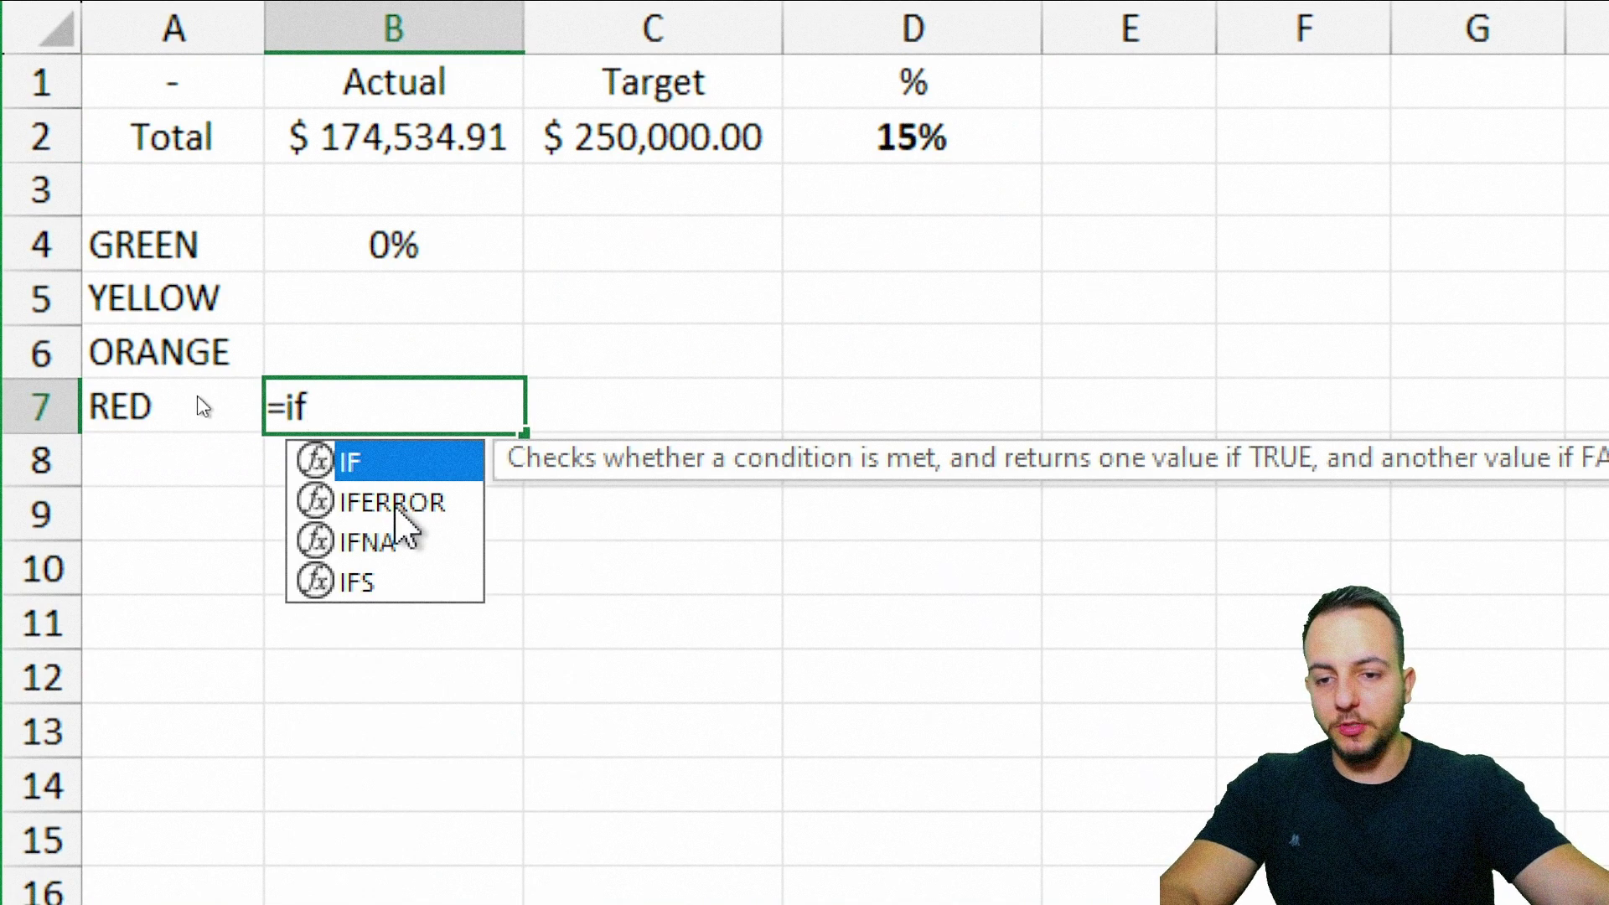
double_click(409, 465)
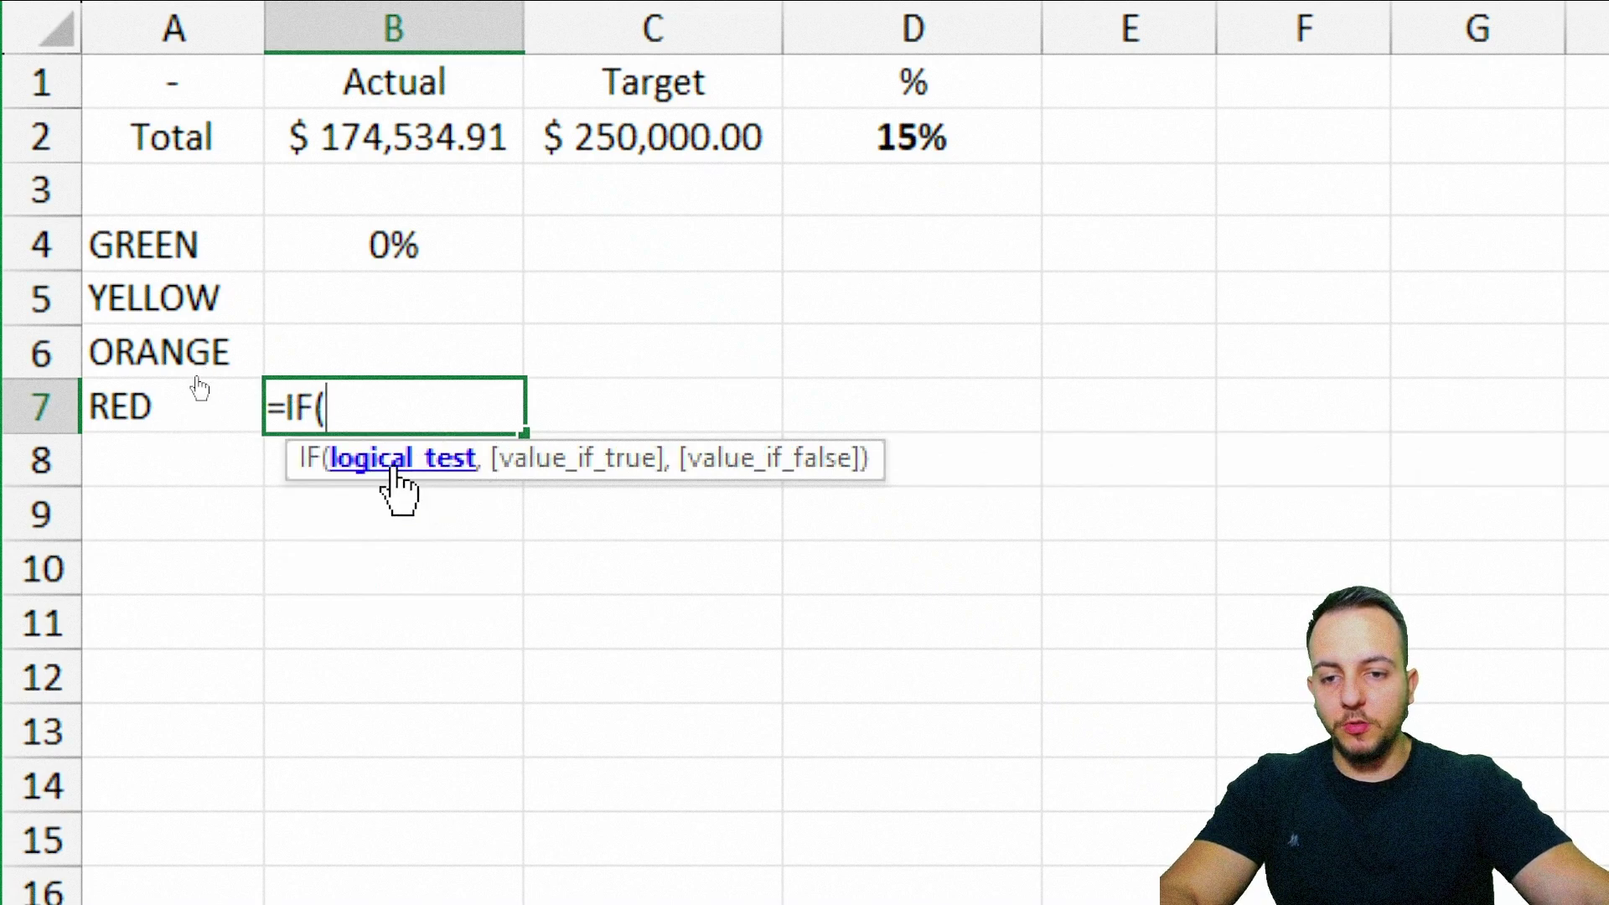
left_click(905, 145)
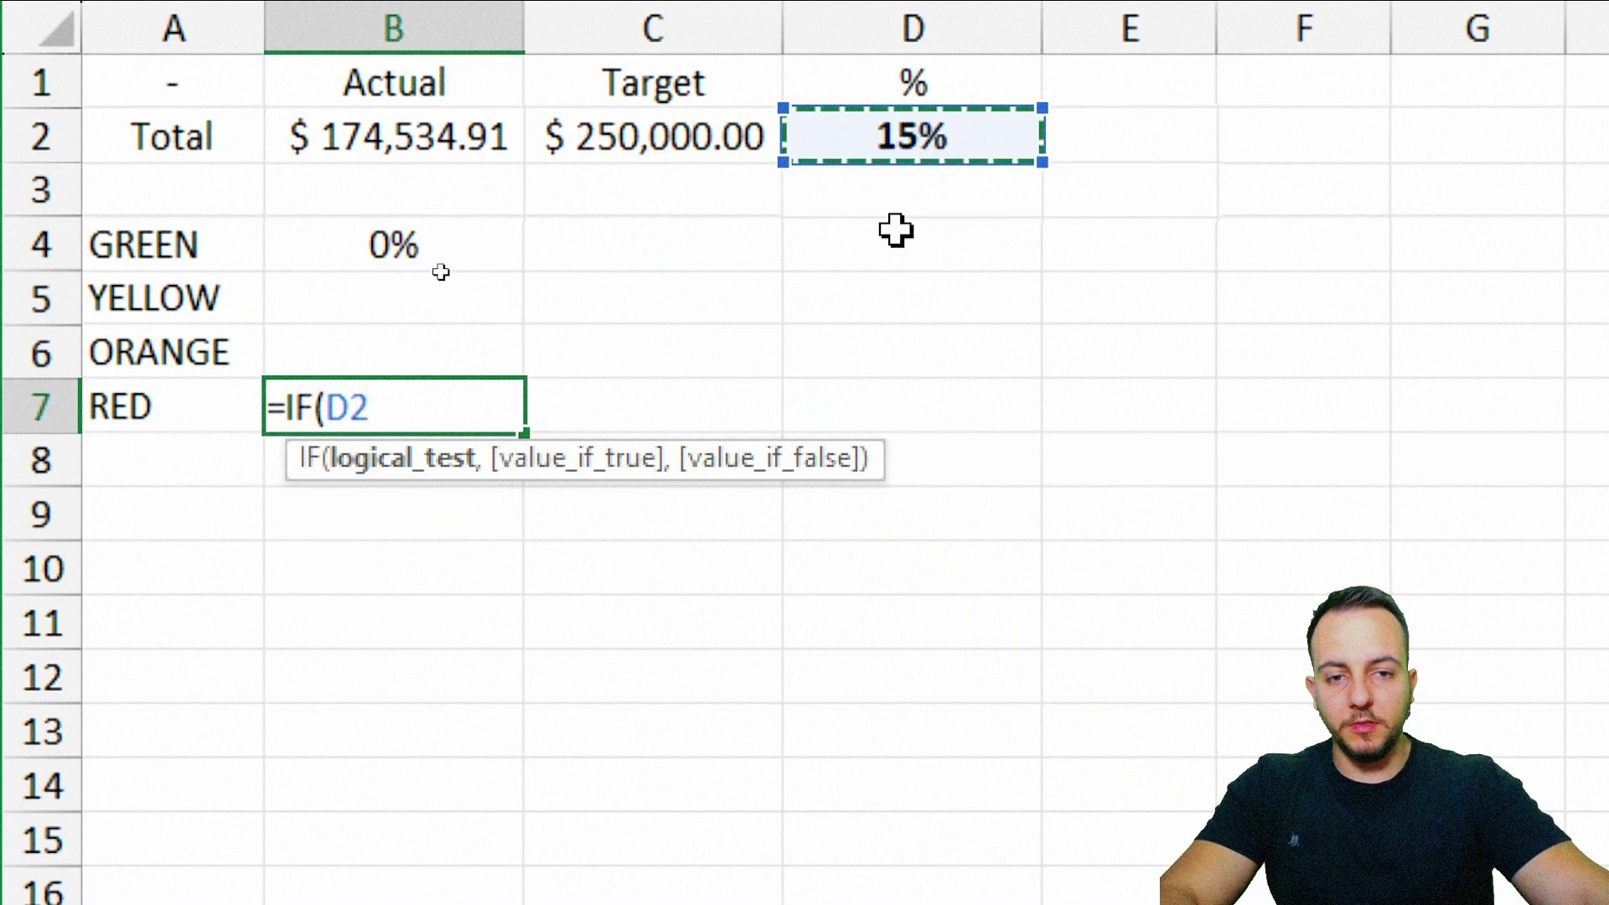
type("<")
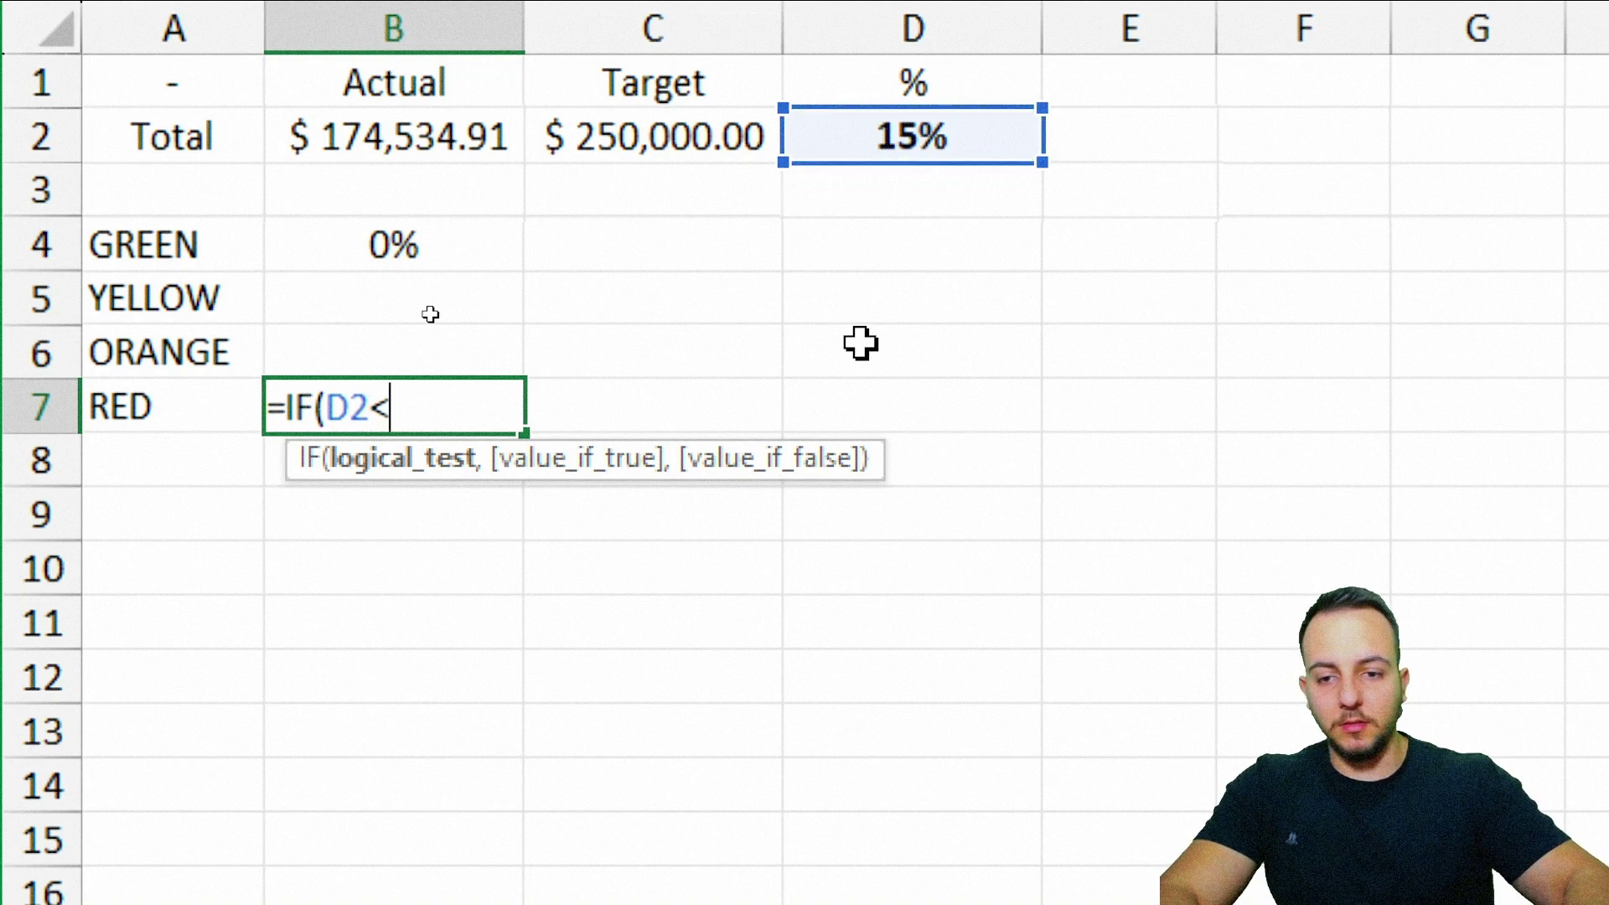
type("30%,")
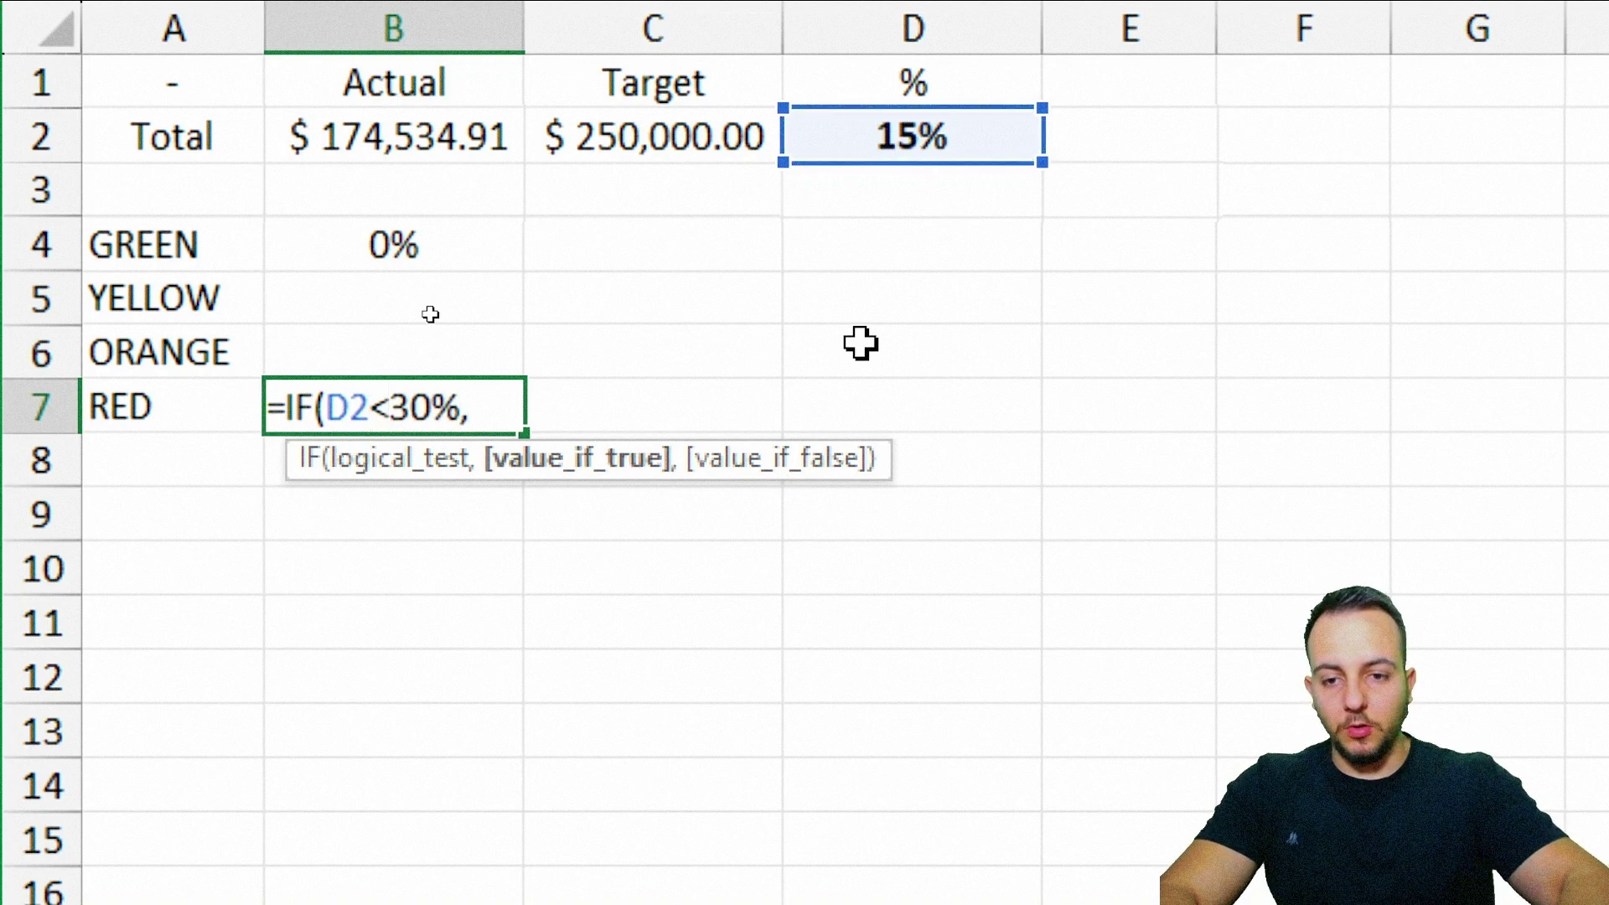
left_click(906, 149)
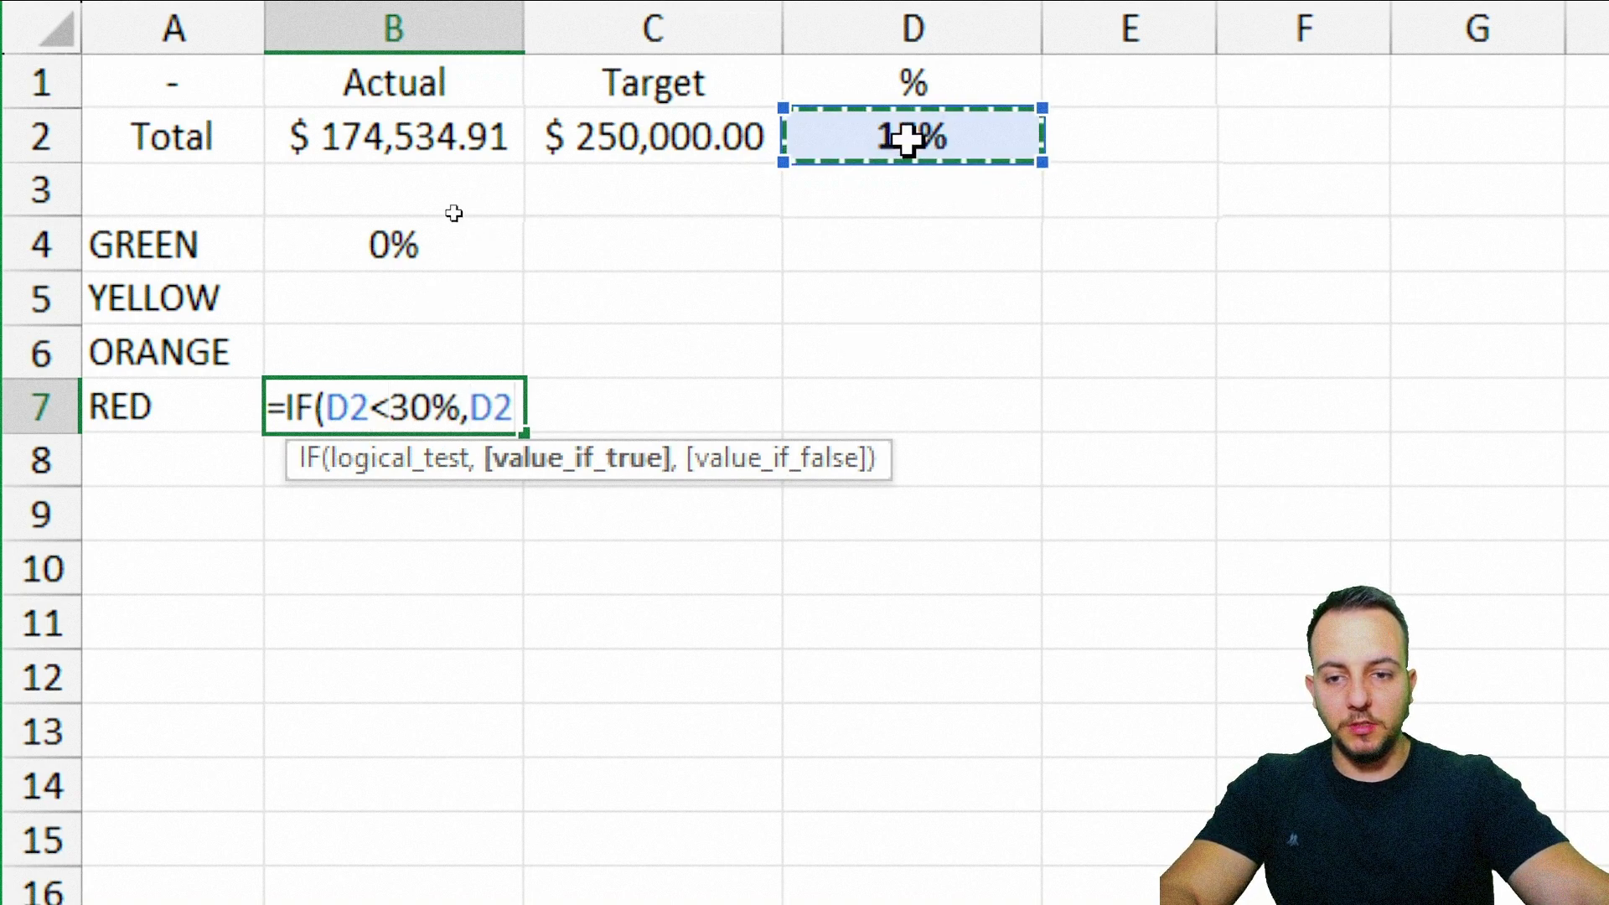
type(",")
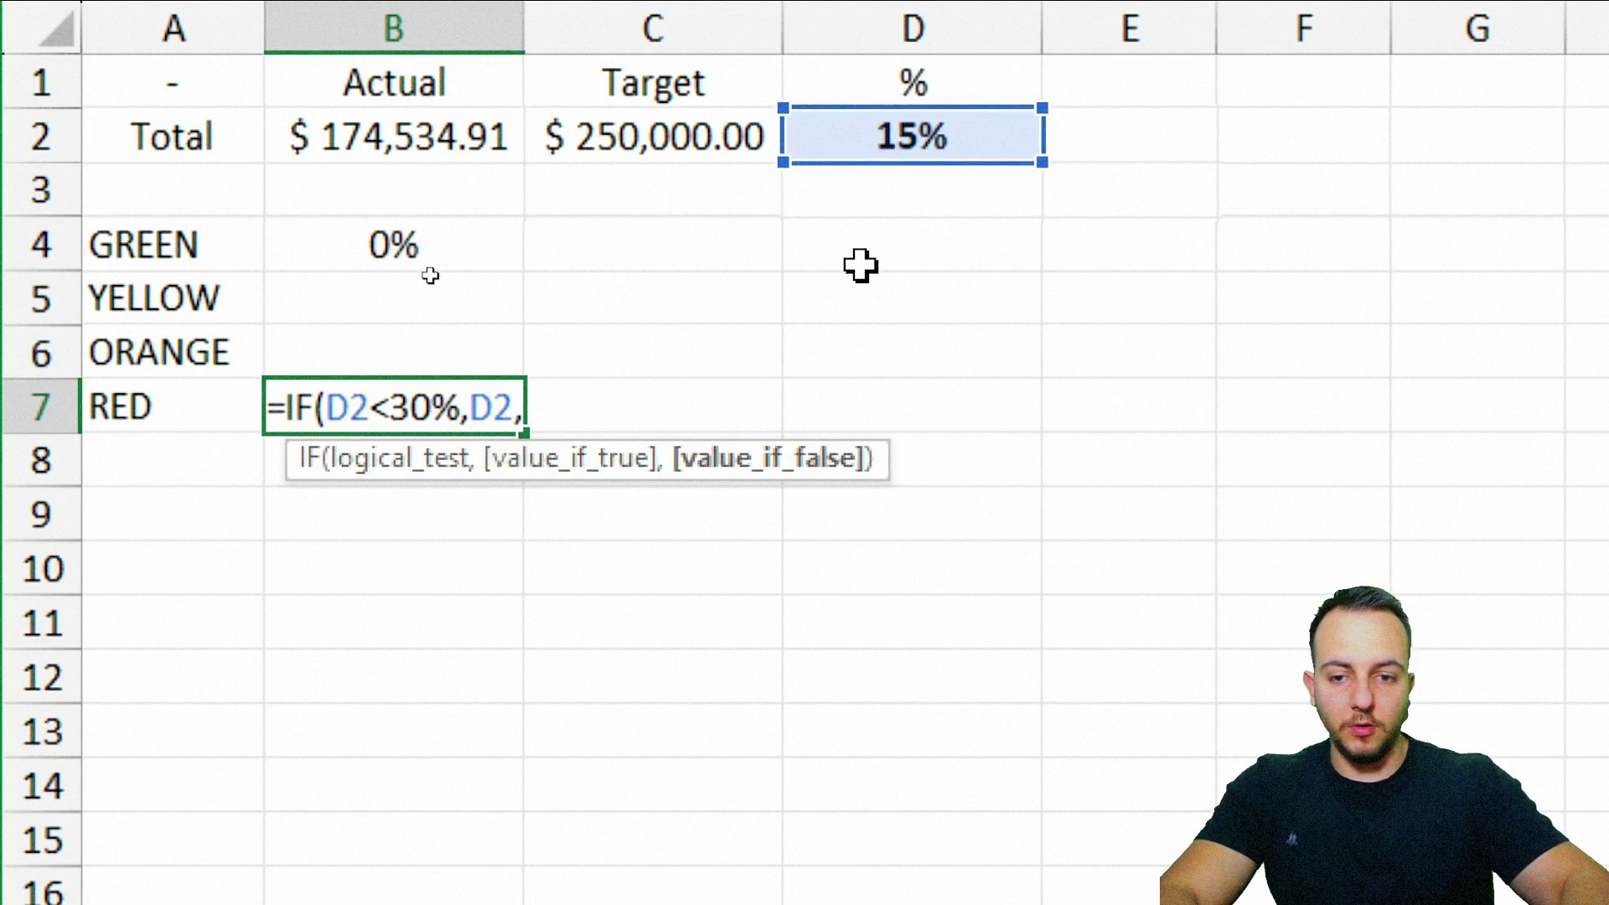
type(")")
key("Return")
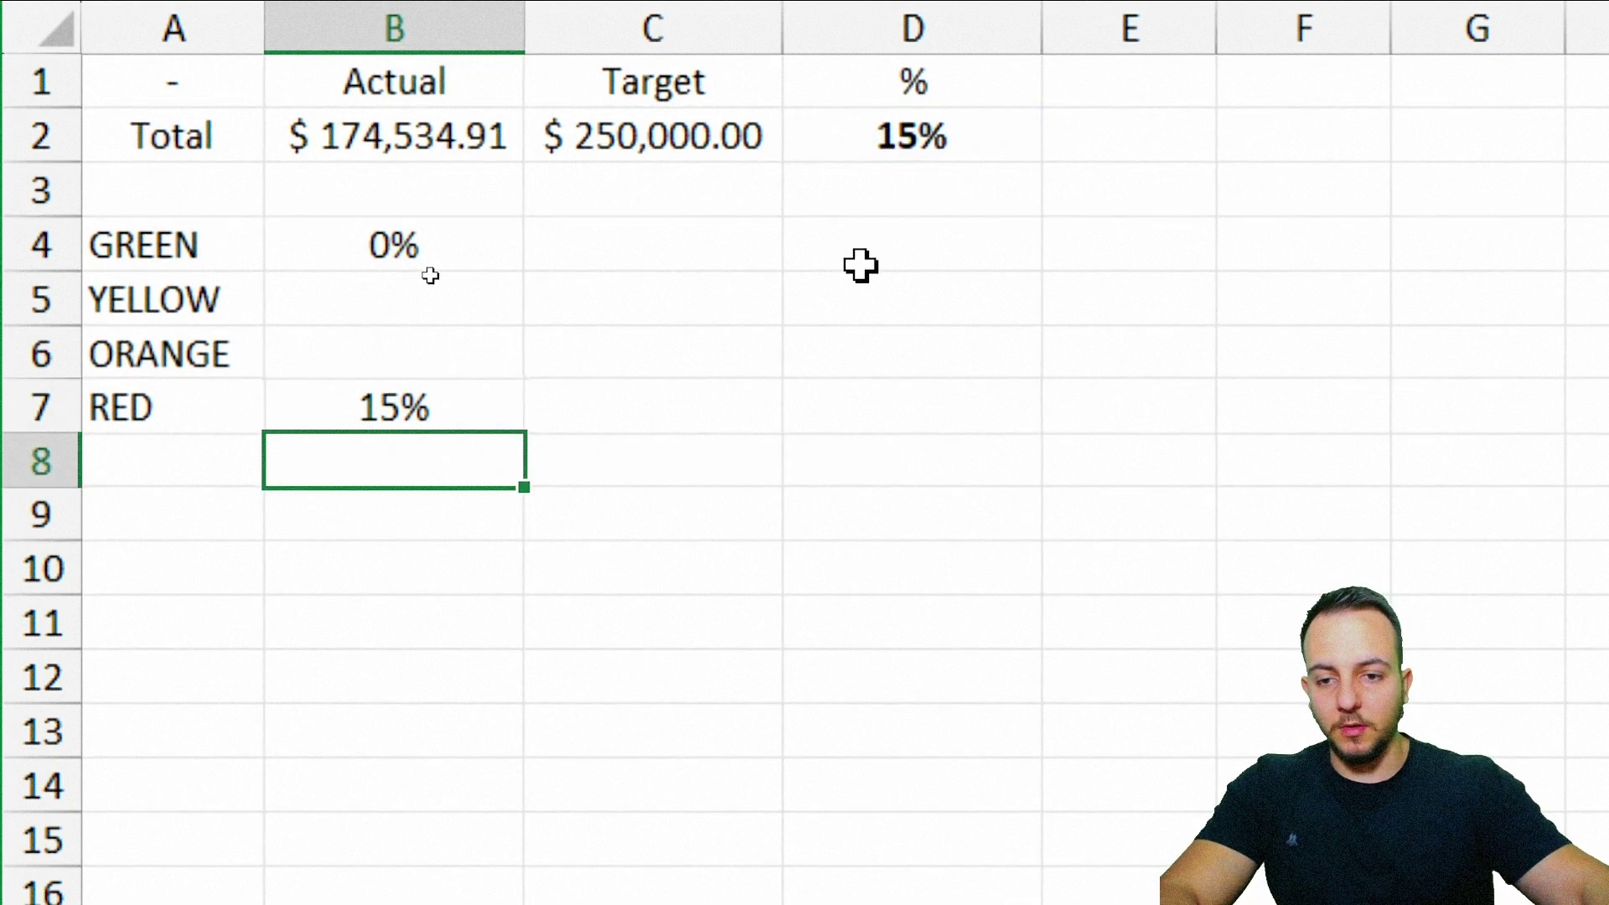
Step: Enter the formula =IF(AND(D2<85%,D2>=50%),D2,) in B5 for the YELLOW row
left_click_drag(251, 290, 388, 349)
left_click_drag(239, 331, 344, 358)
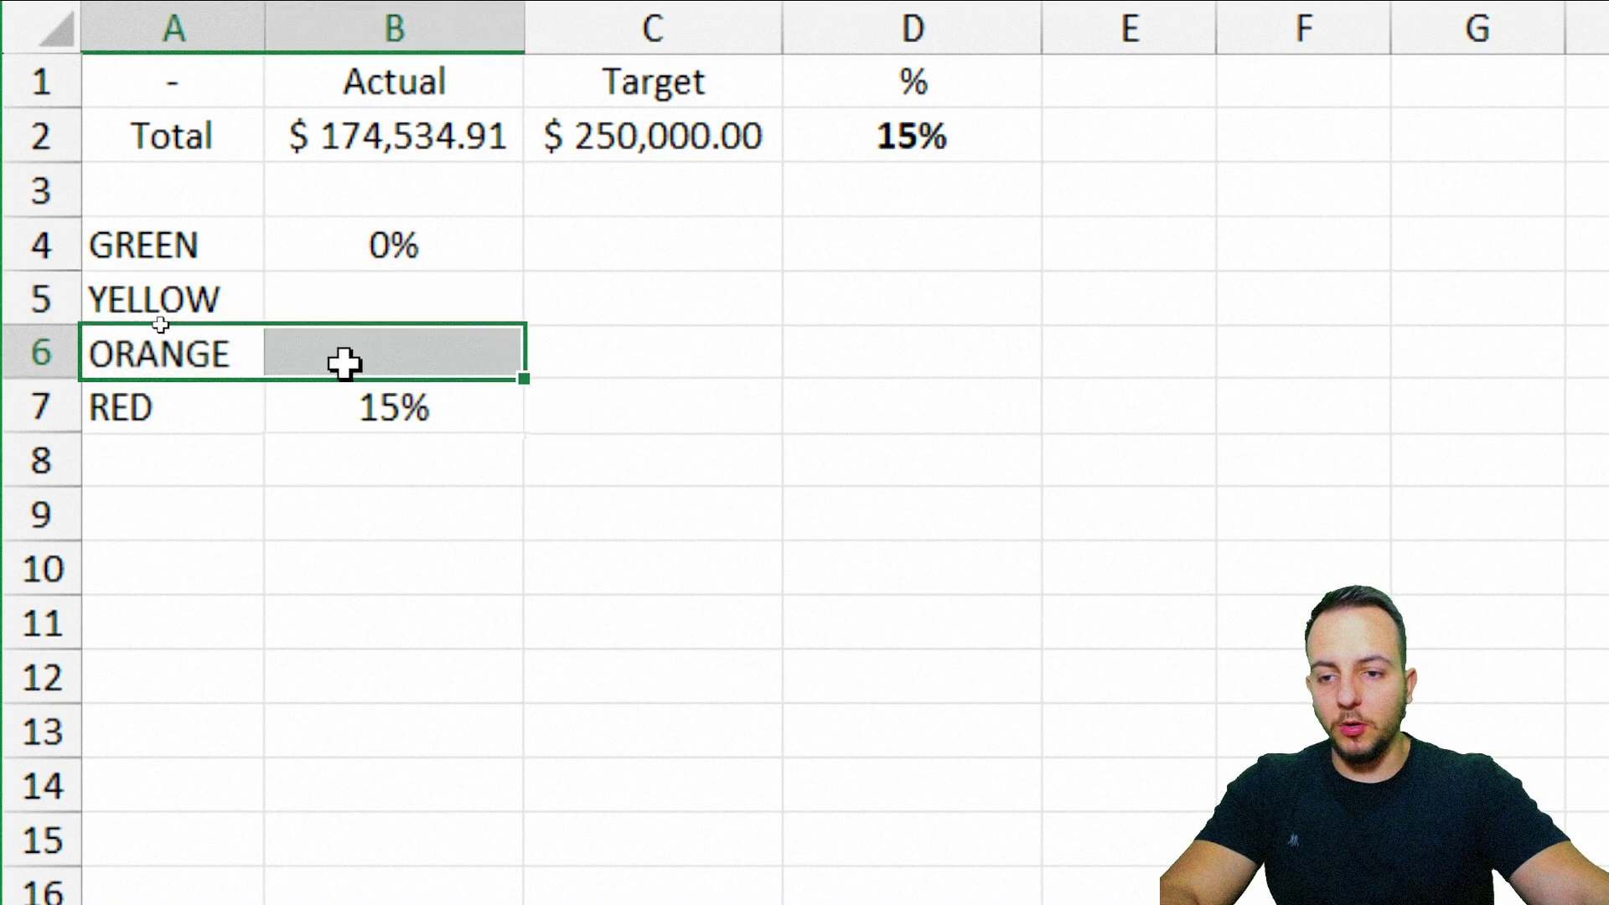
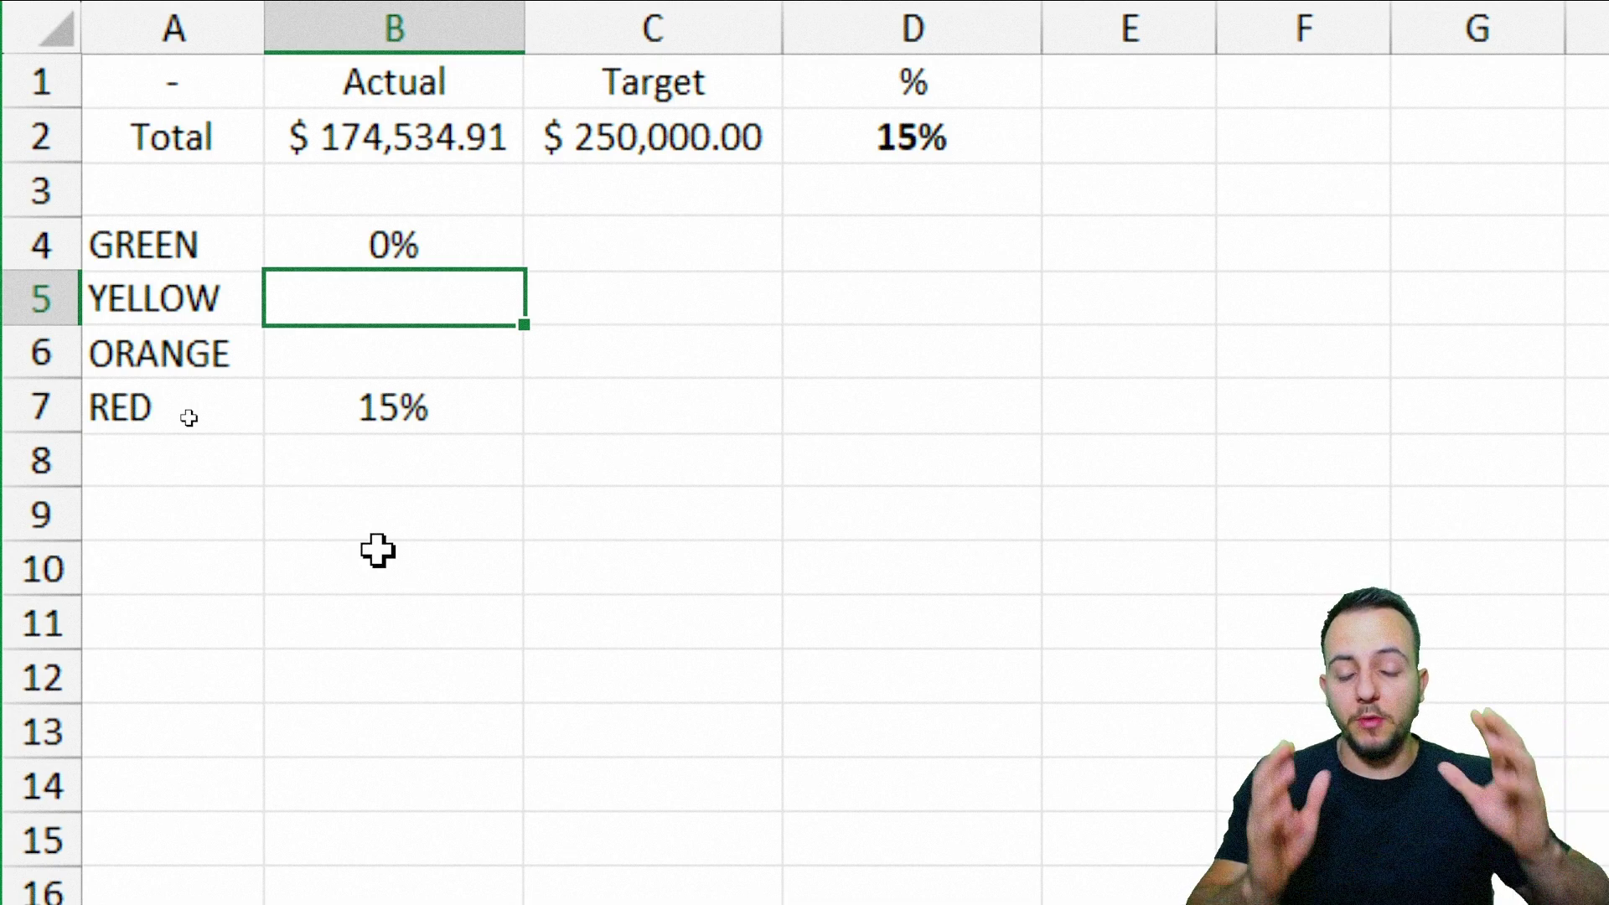
type("=if")
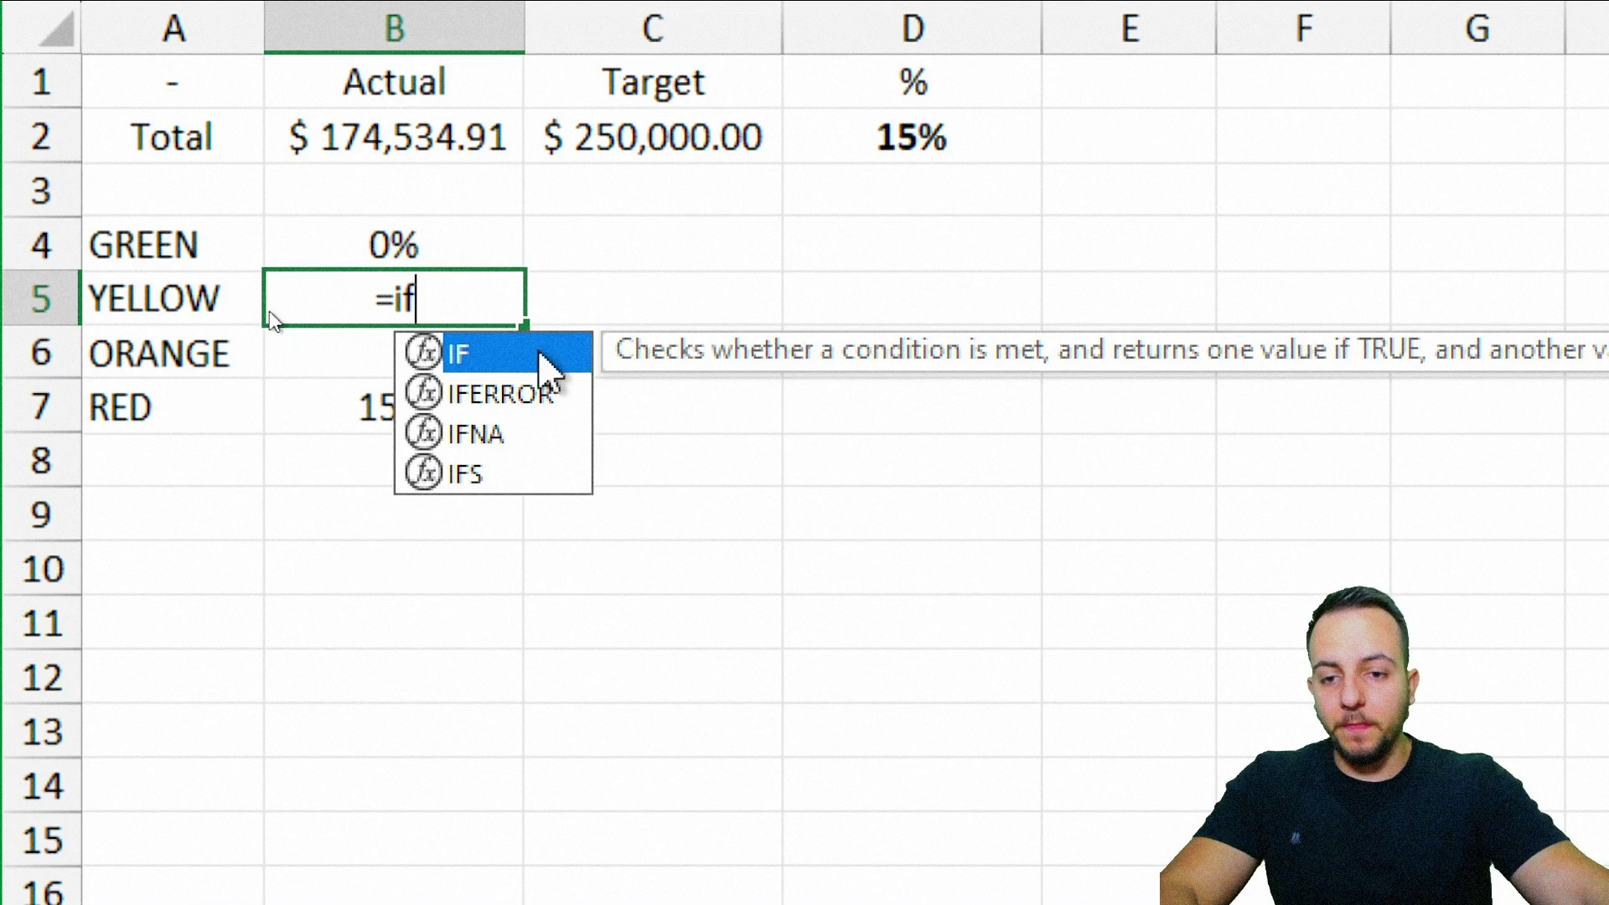
double_click(486, 354)
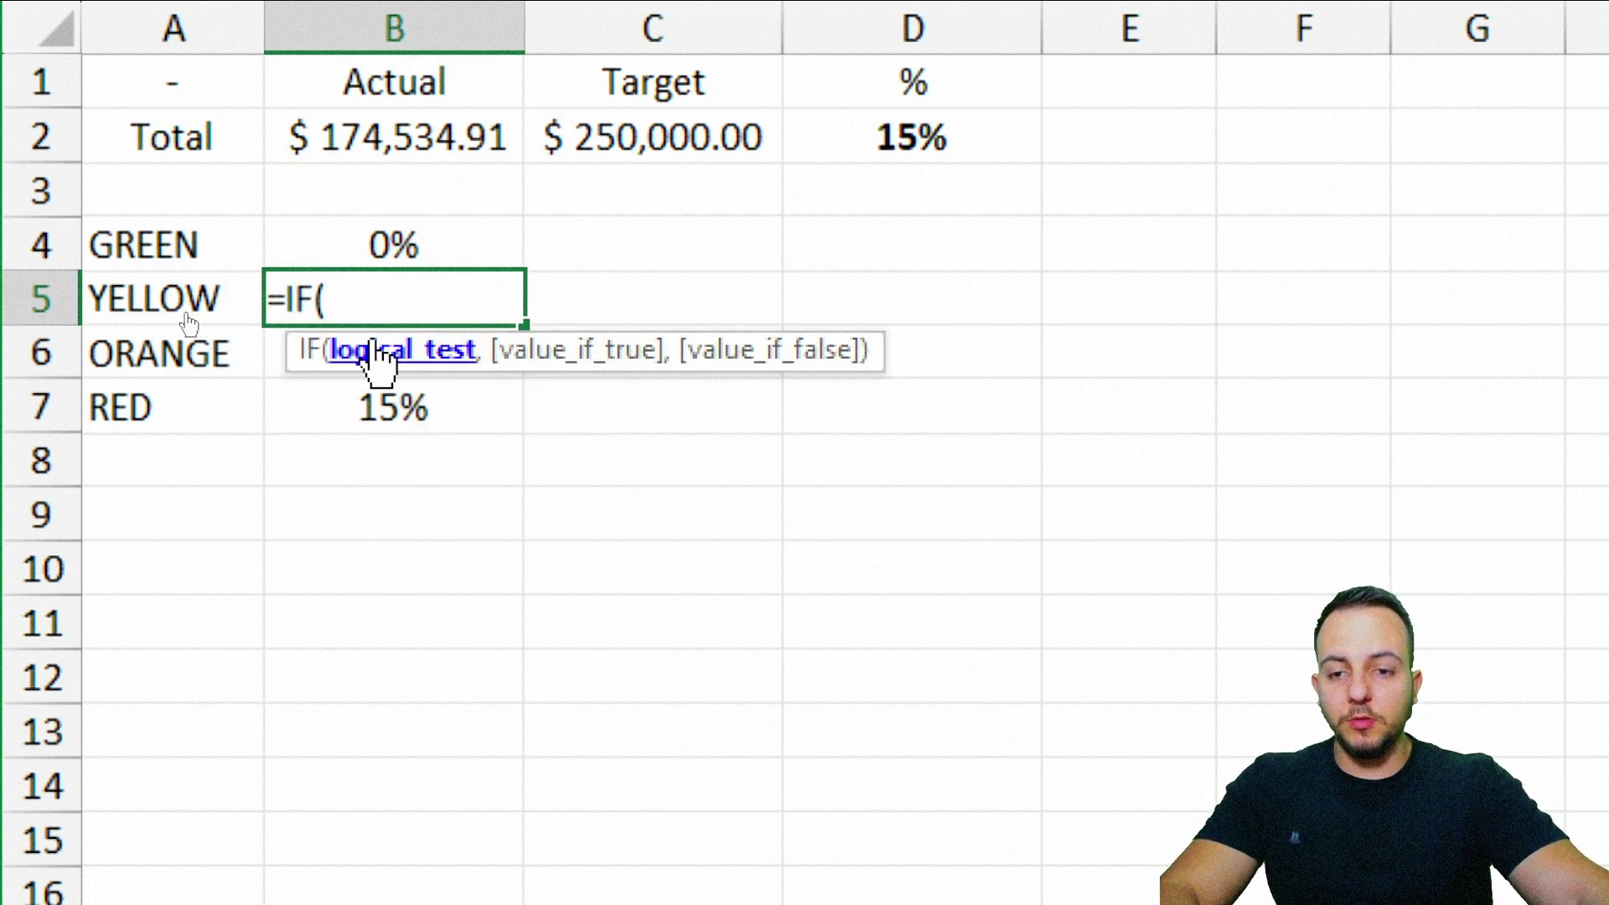
type("and")
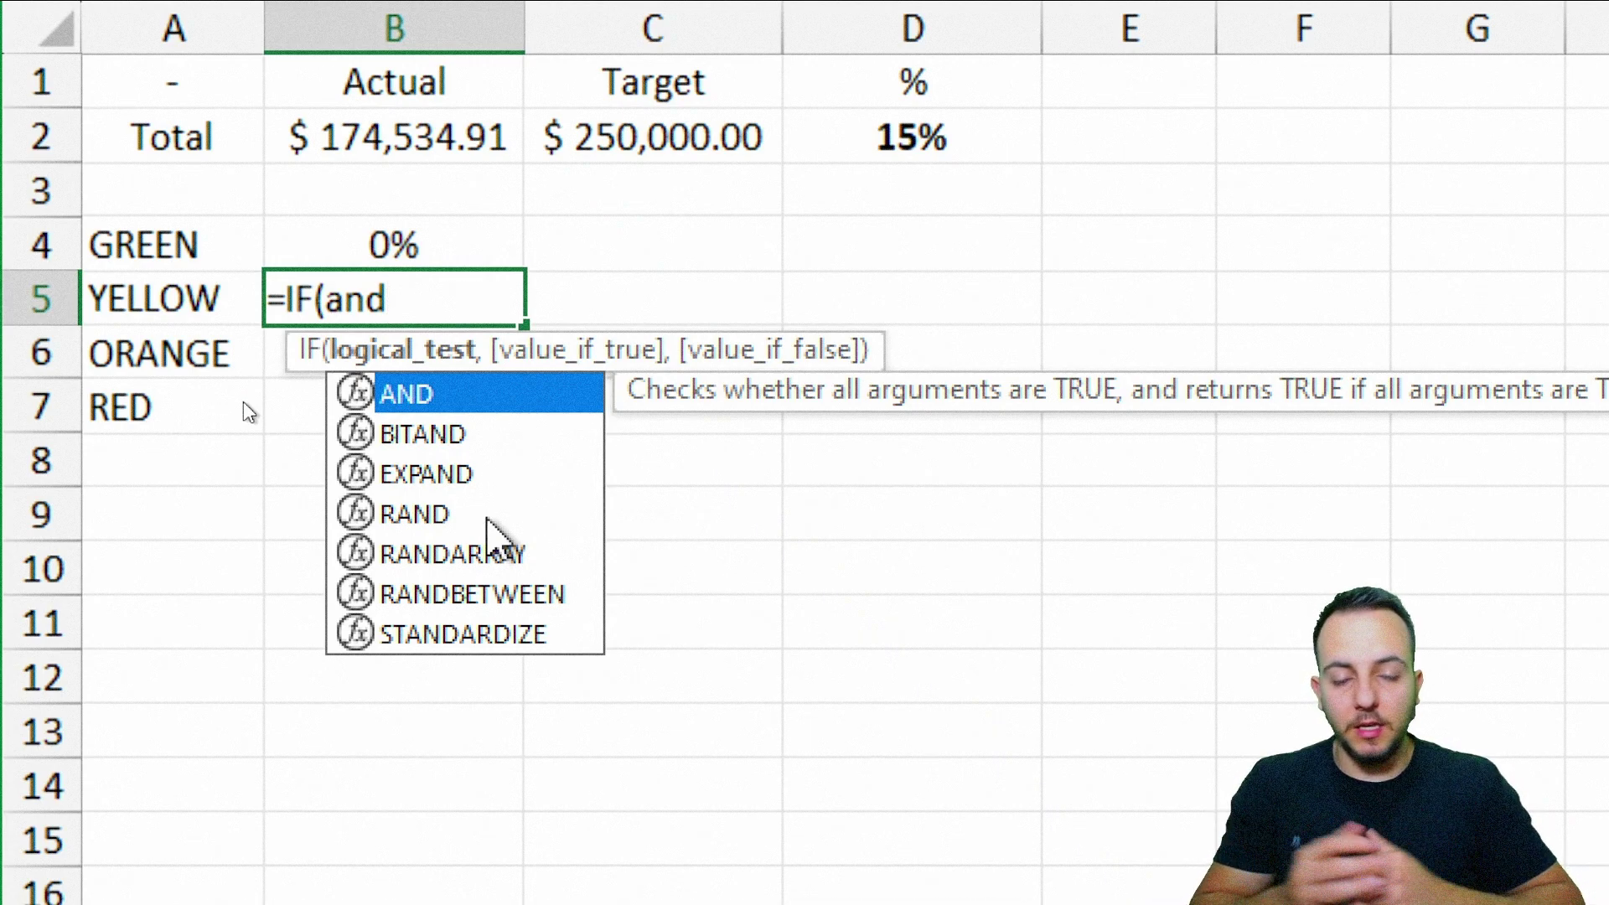
double_click(453, 402)
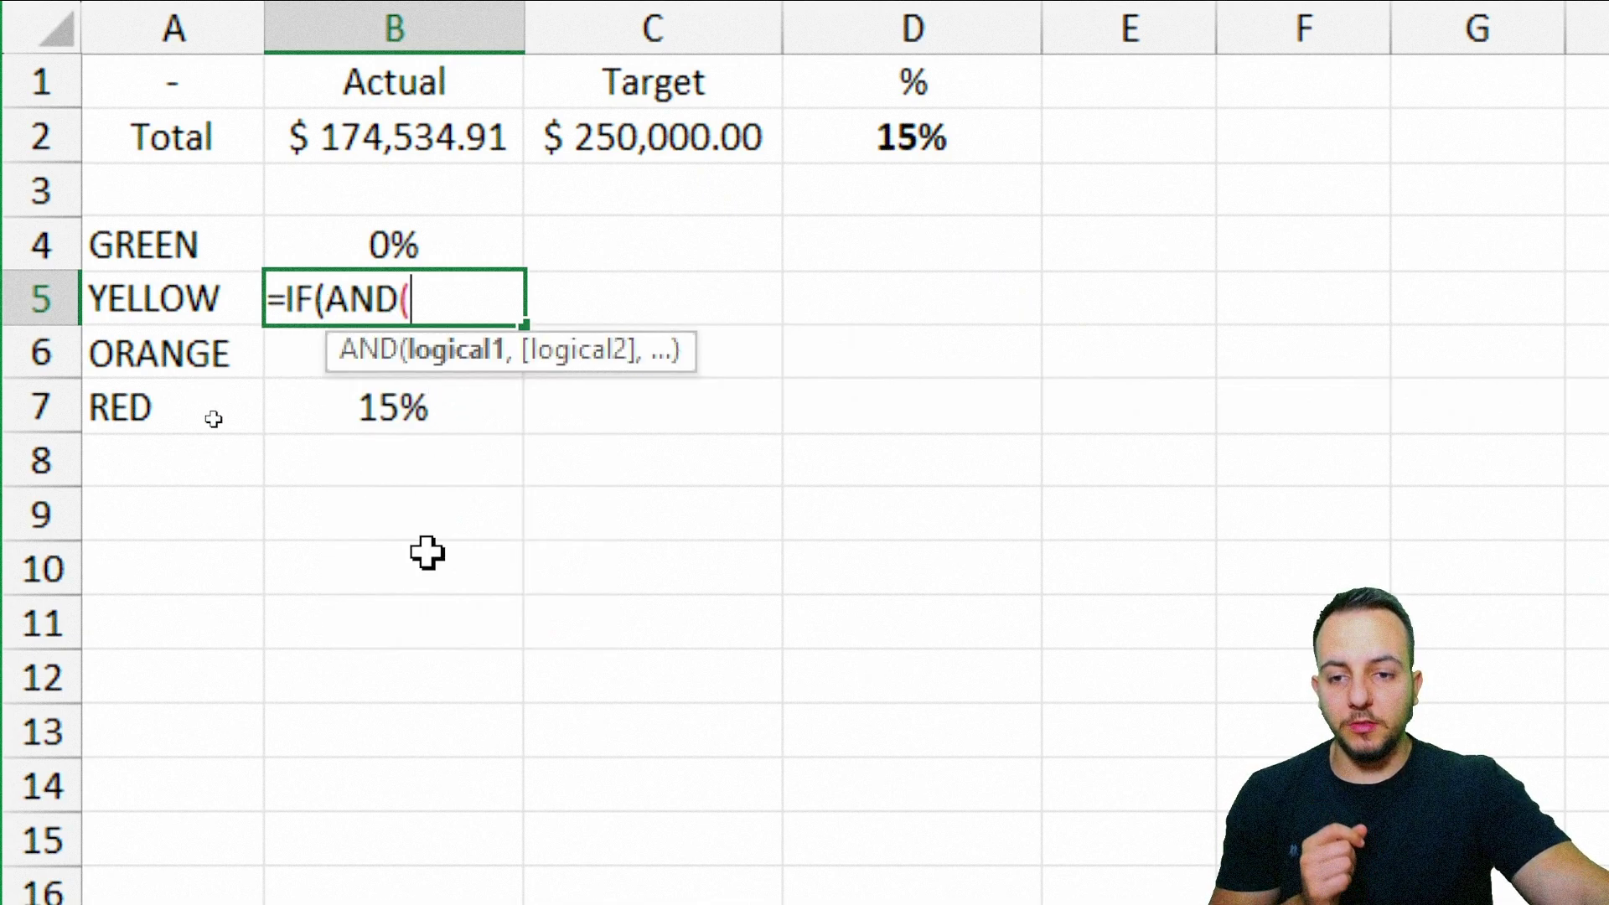
left_click(904, 139)
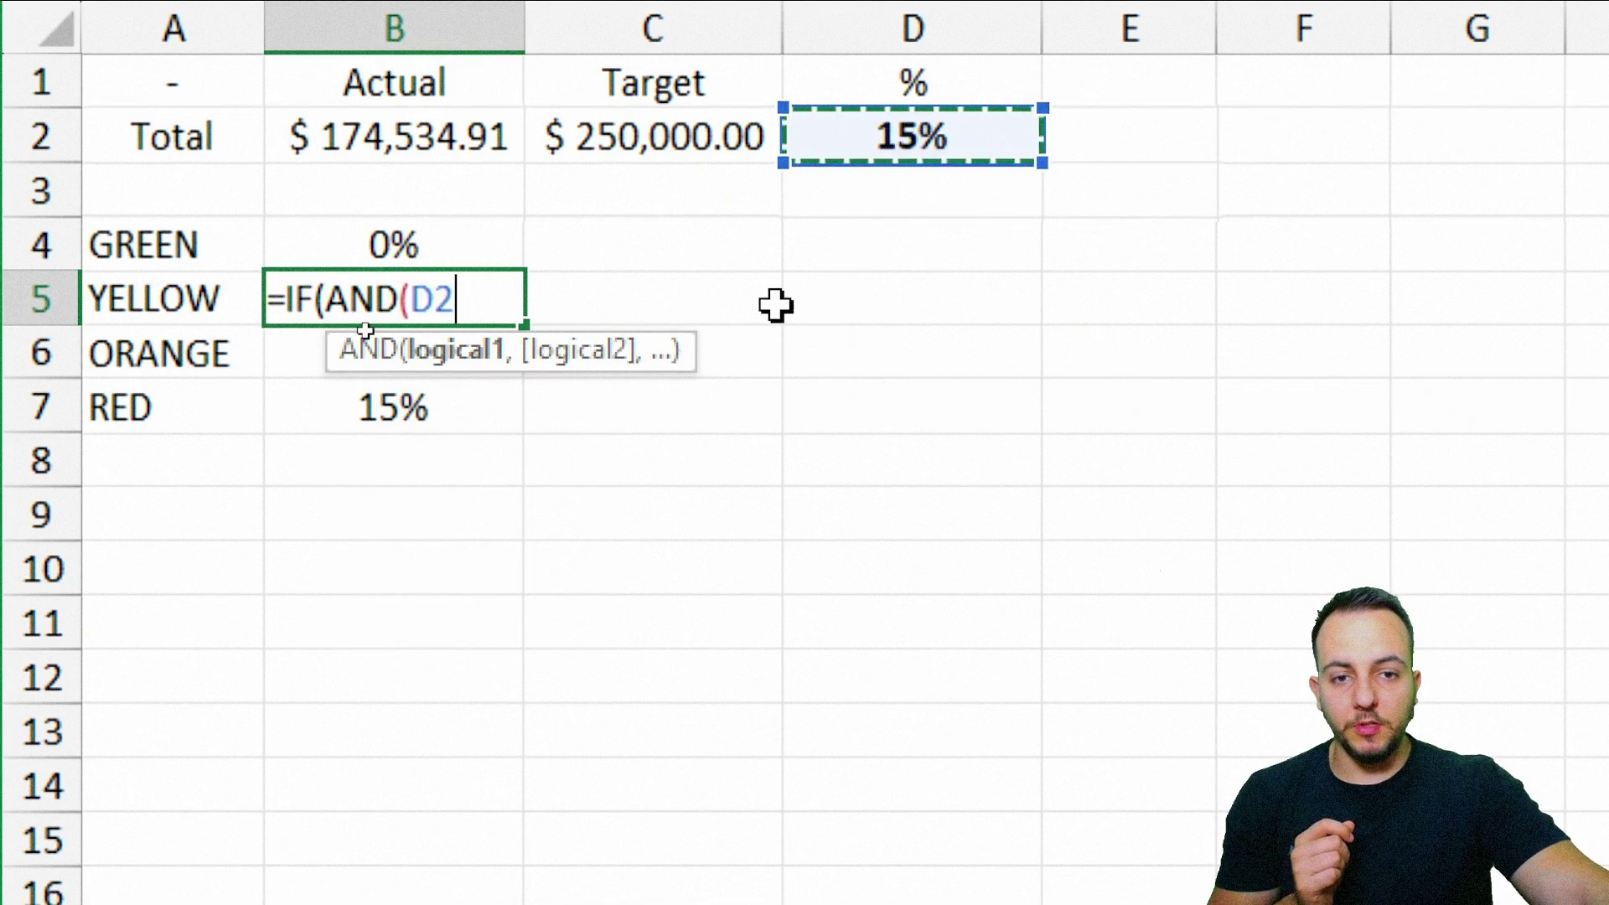
type("<85%")
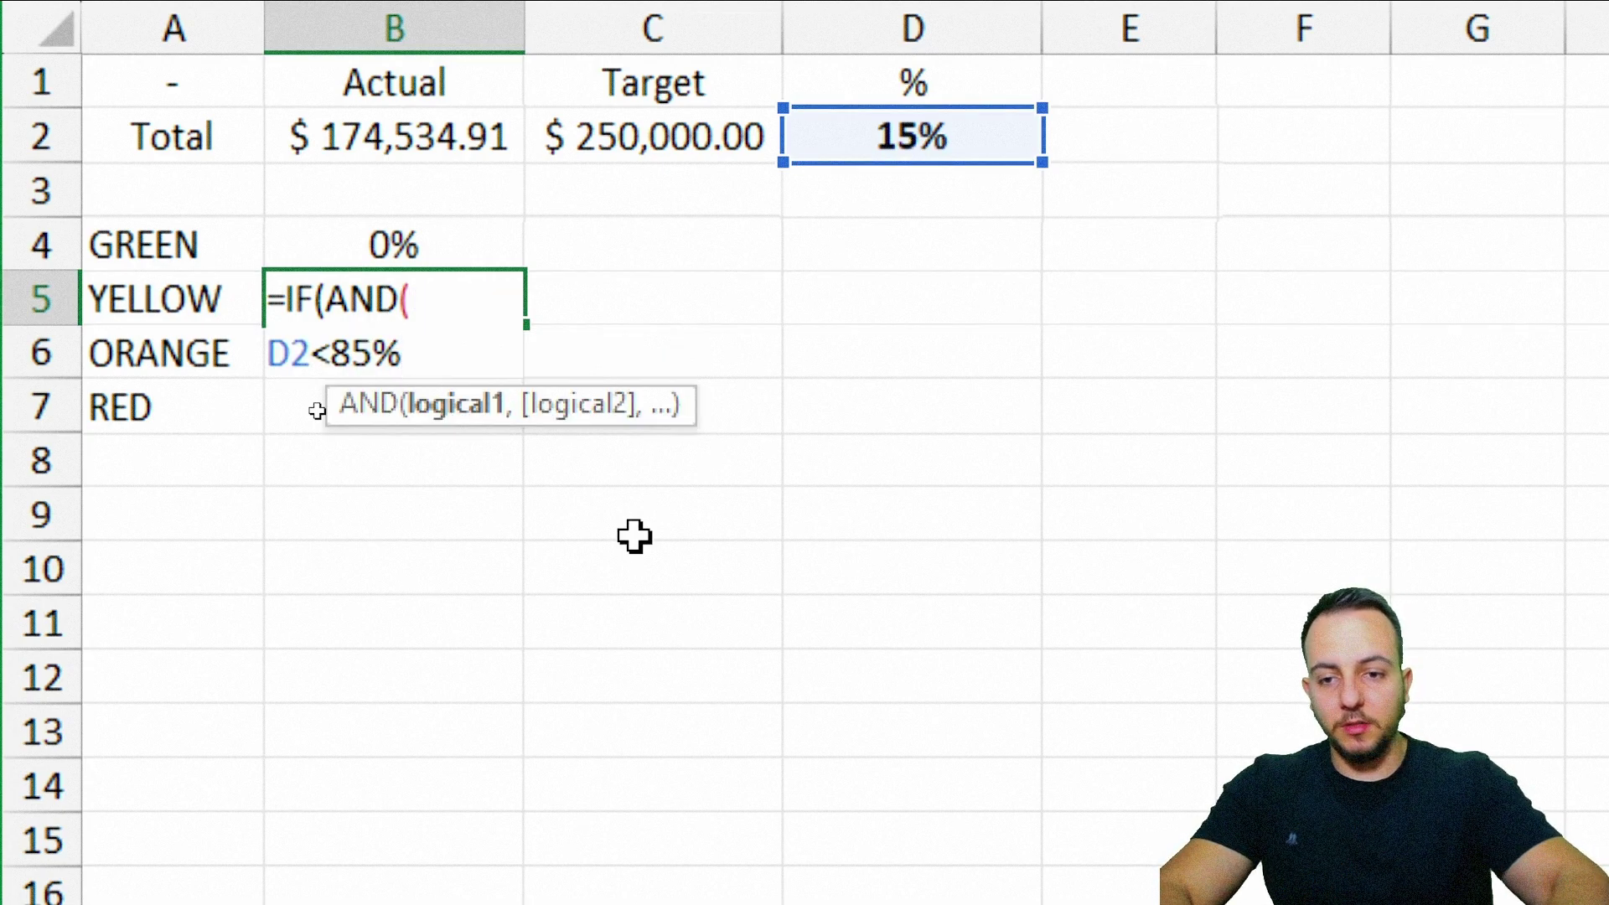
type(",")
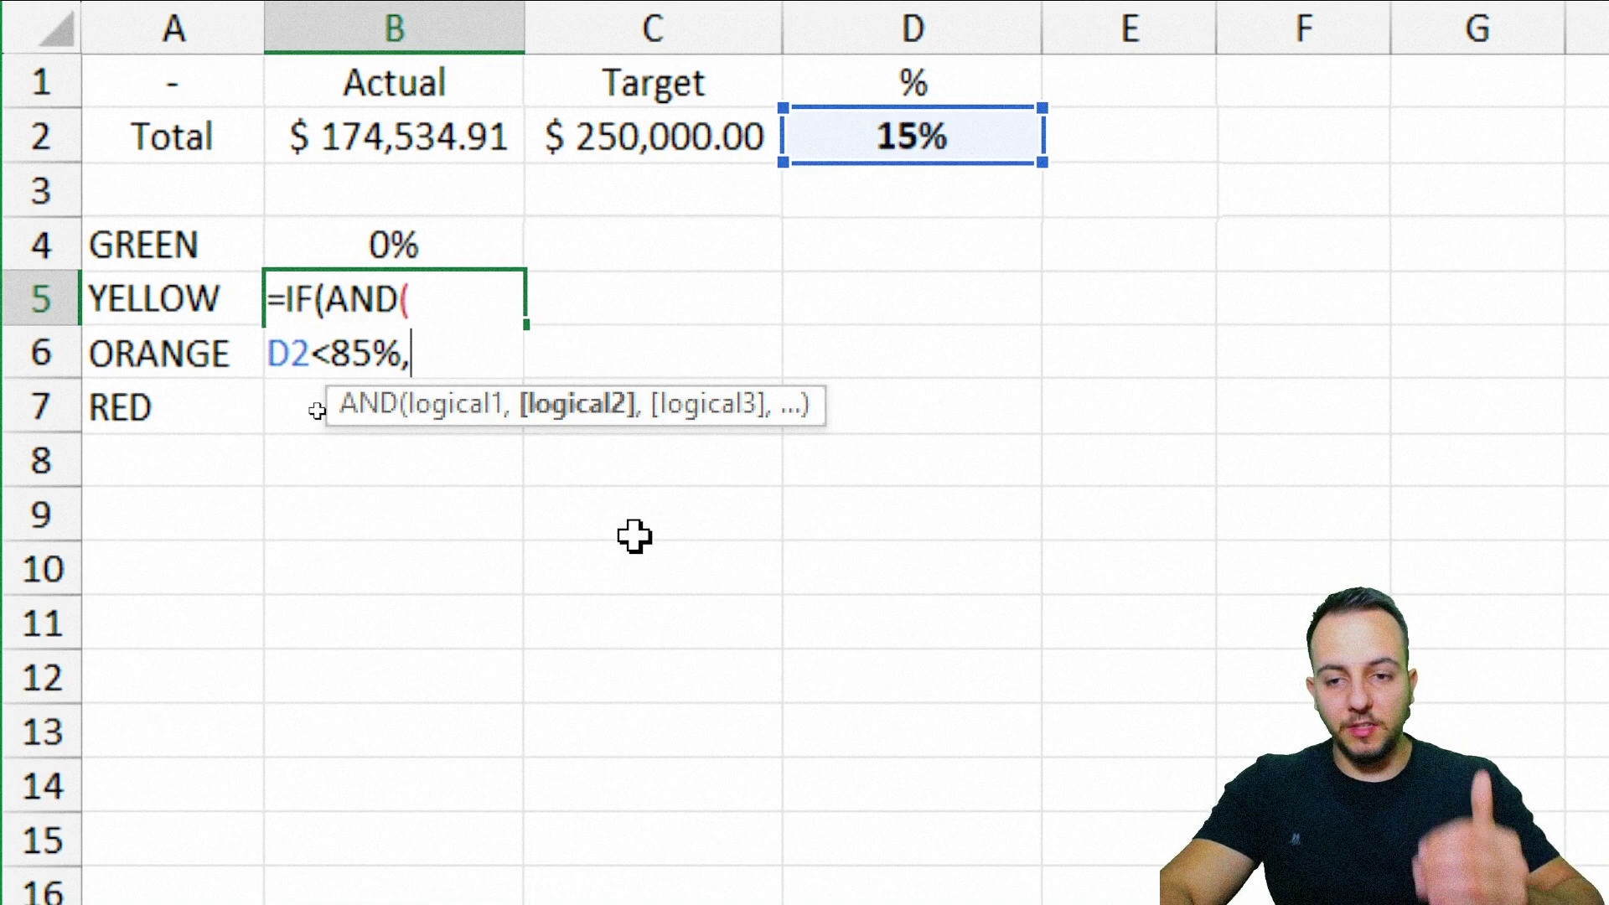
left_click(893, 136)
type(">=50%)")
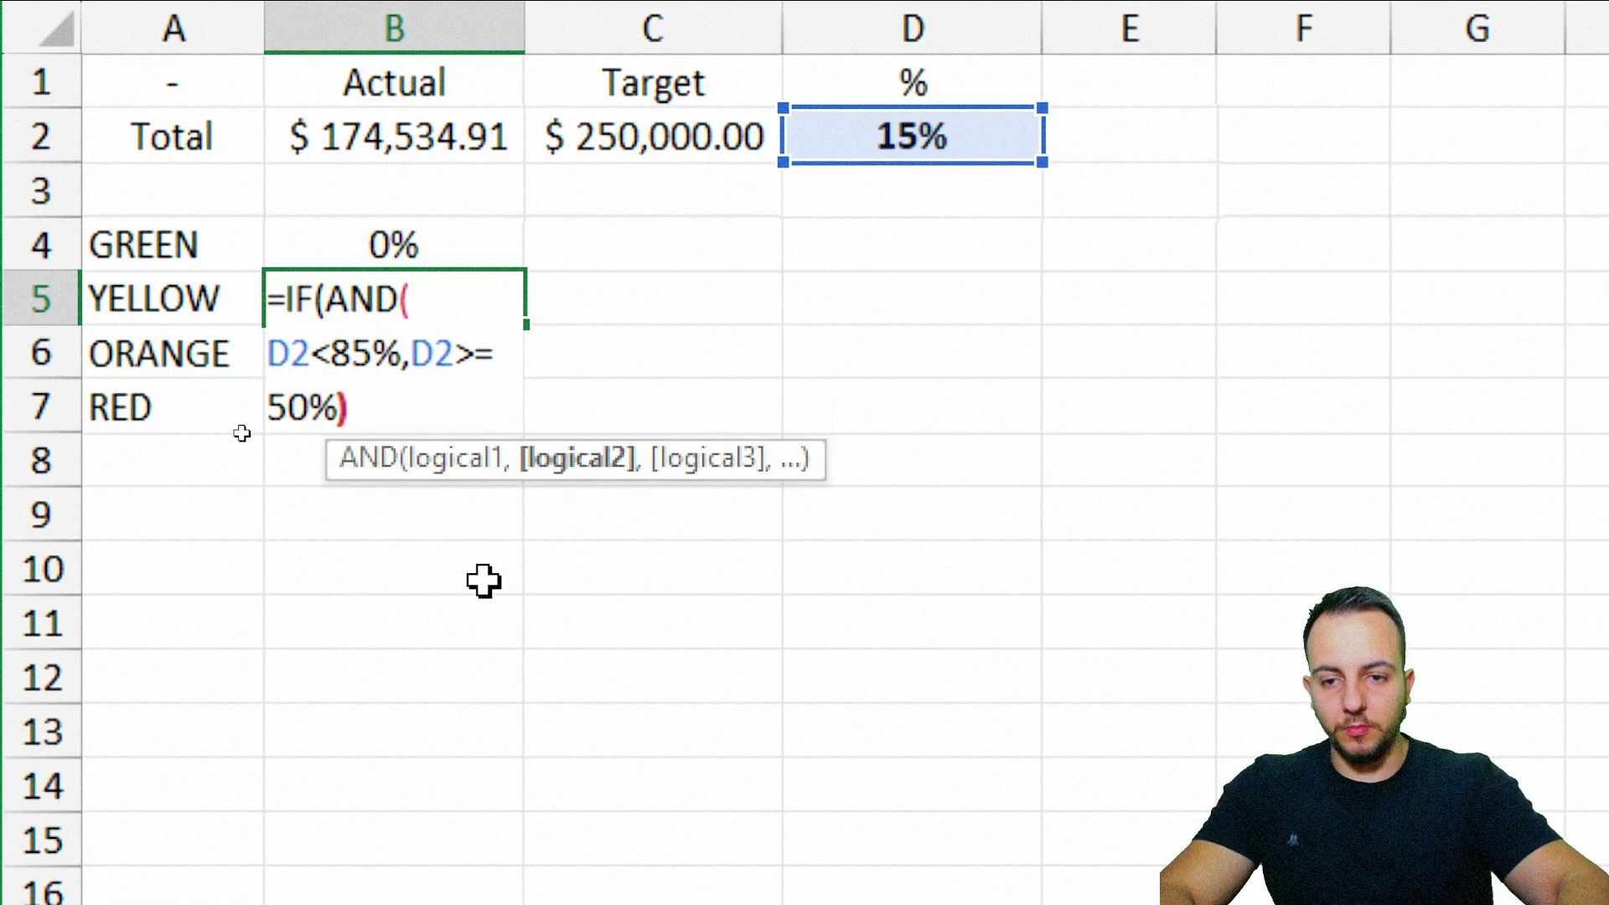
type(",")
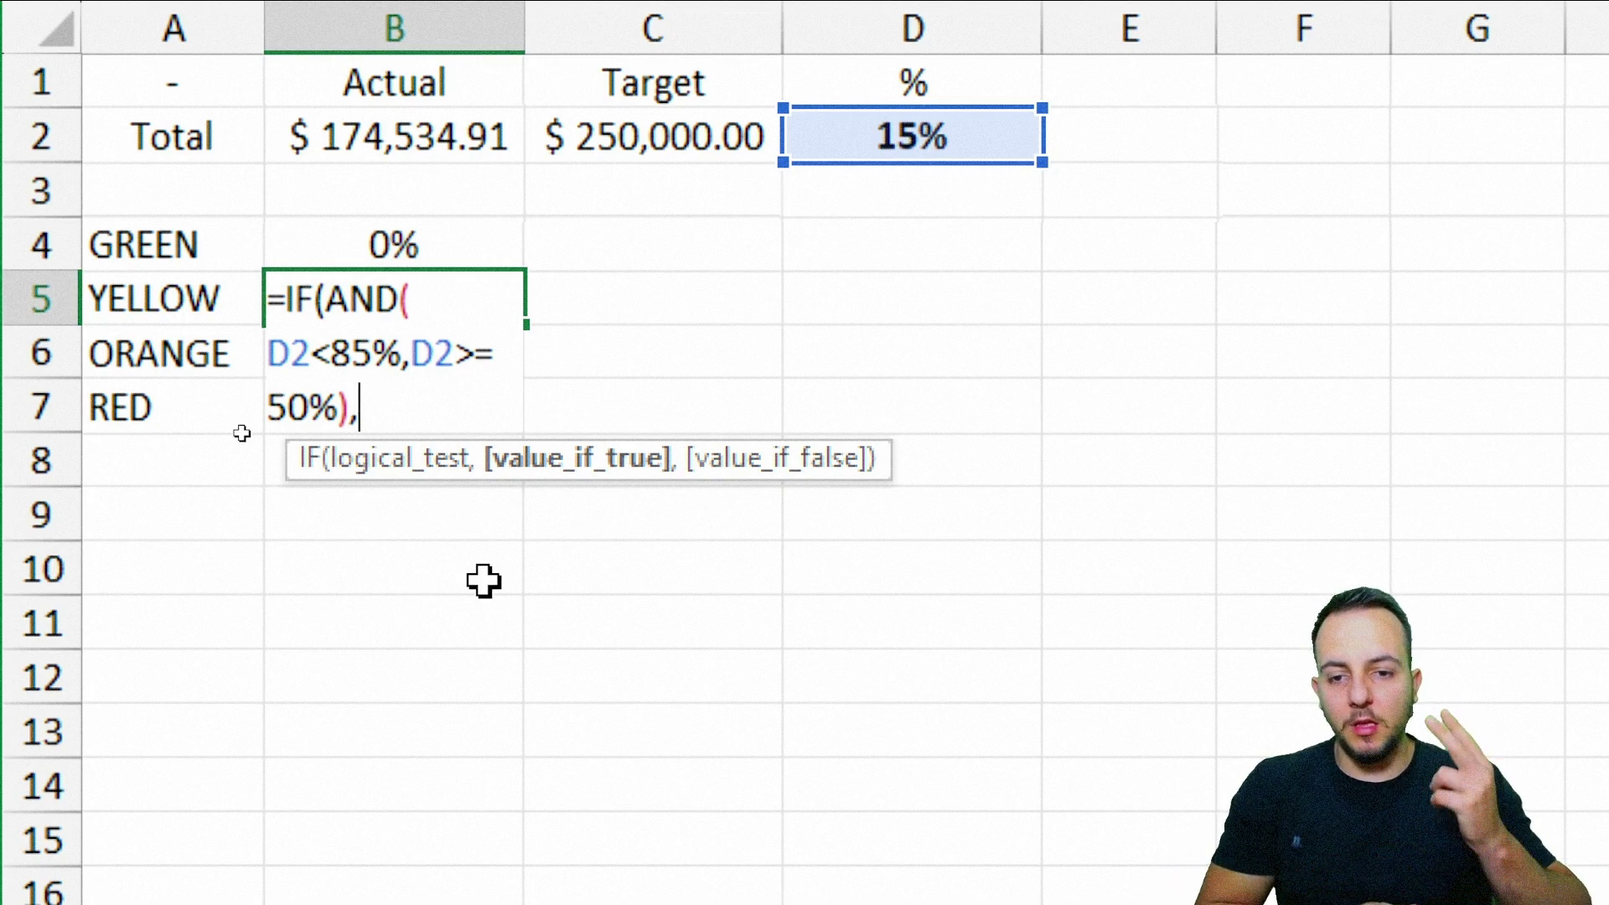
left_click(980, 133)
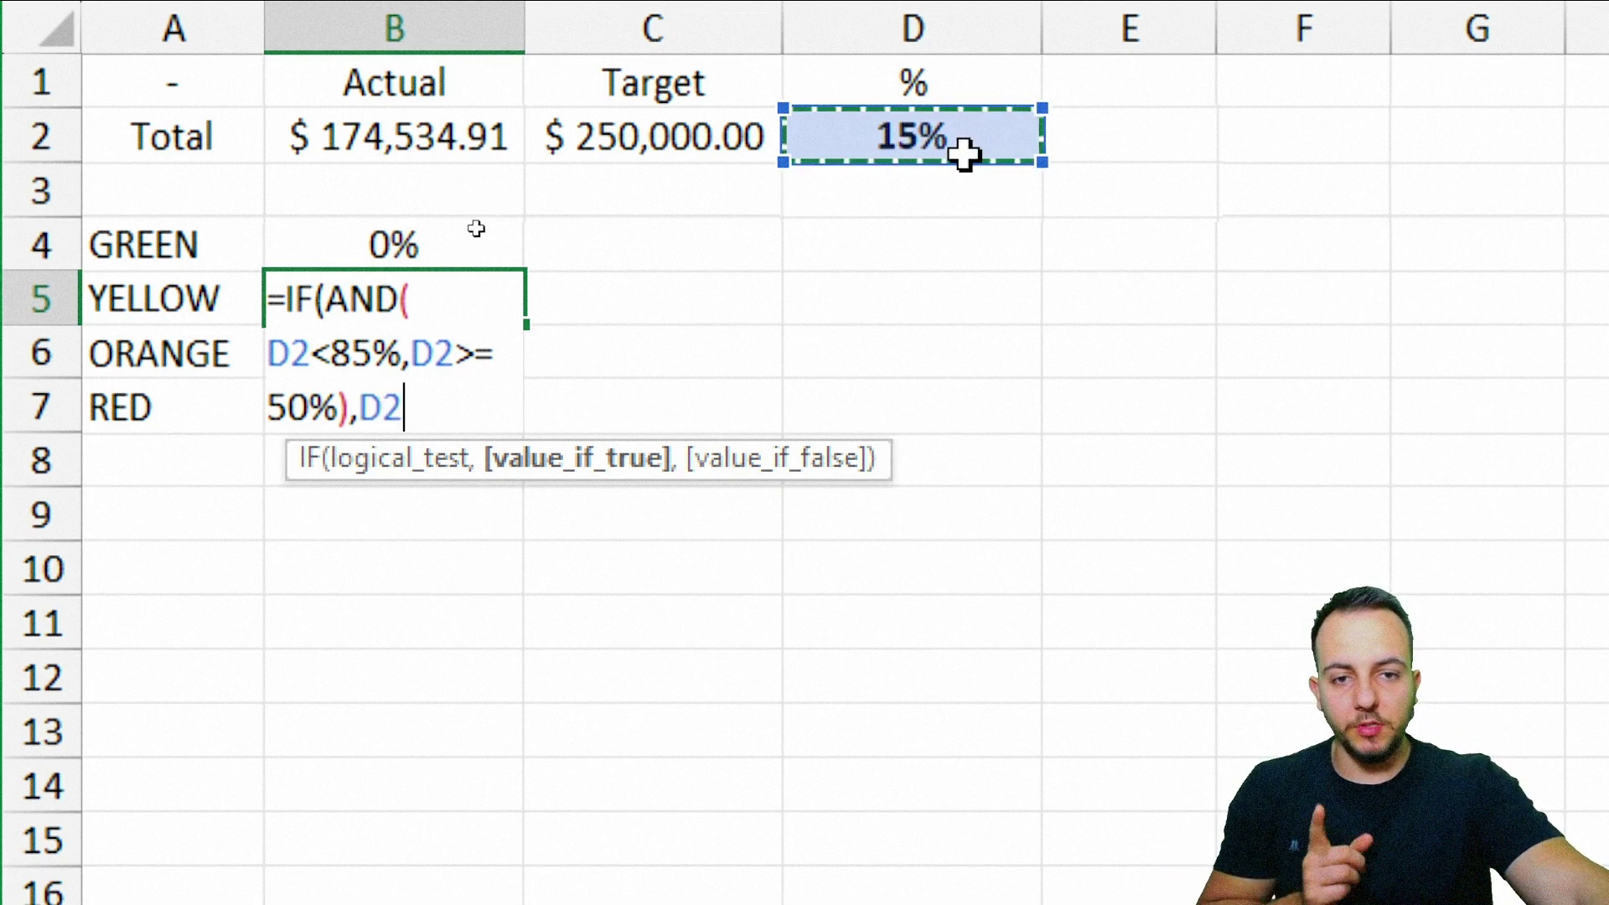
type(",")
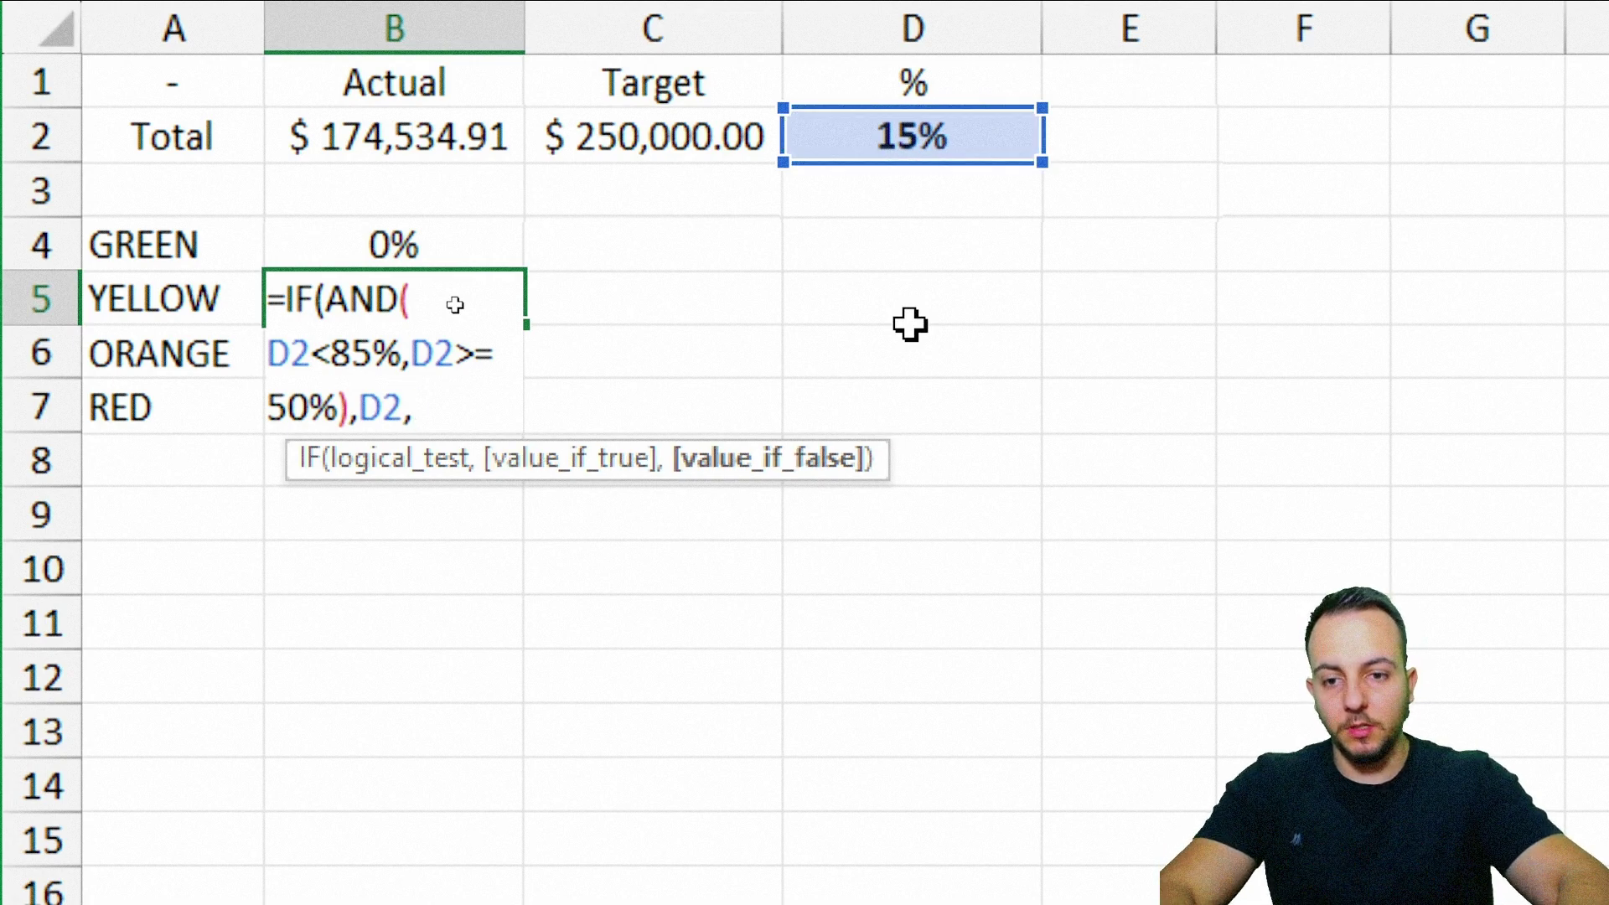
type(")")
key("Return")
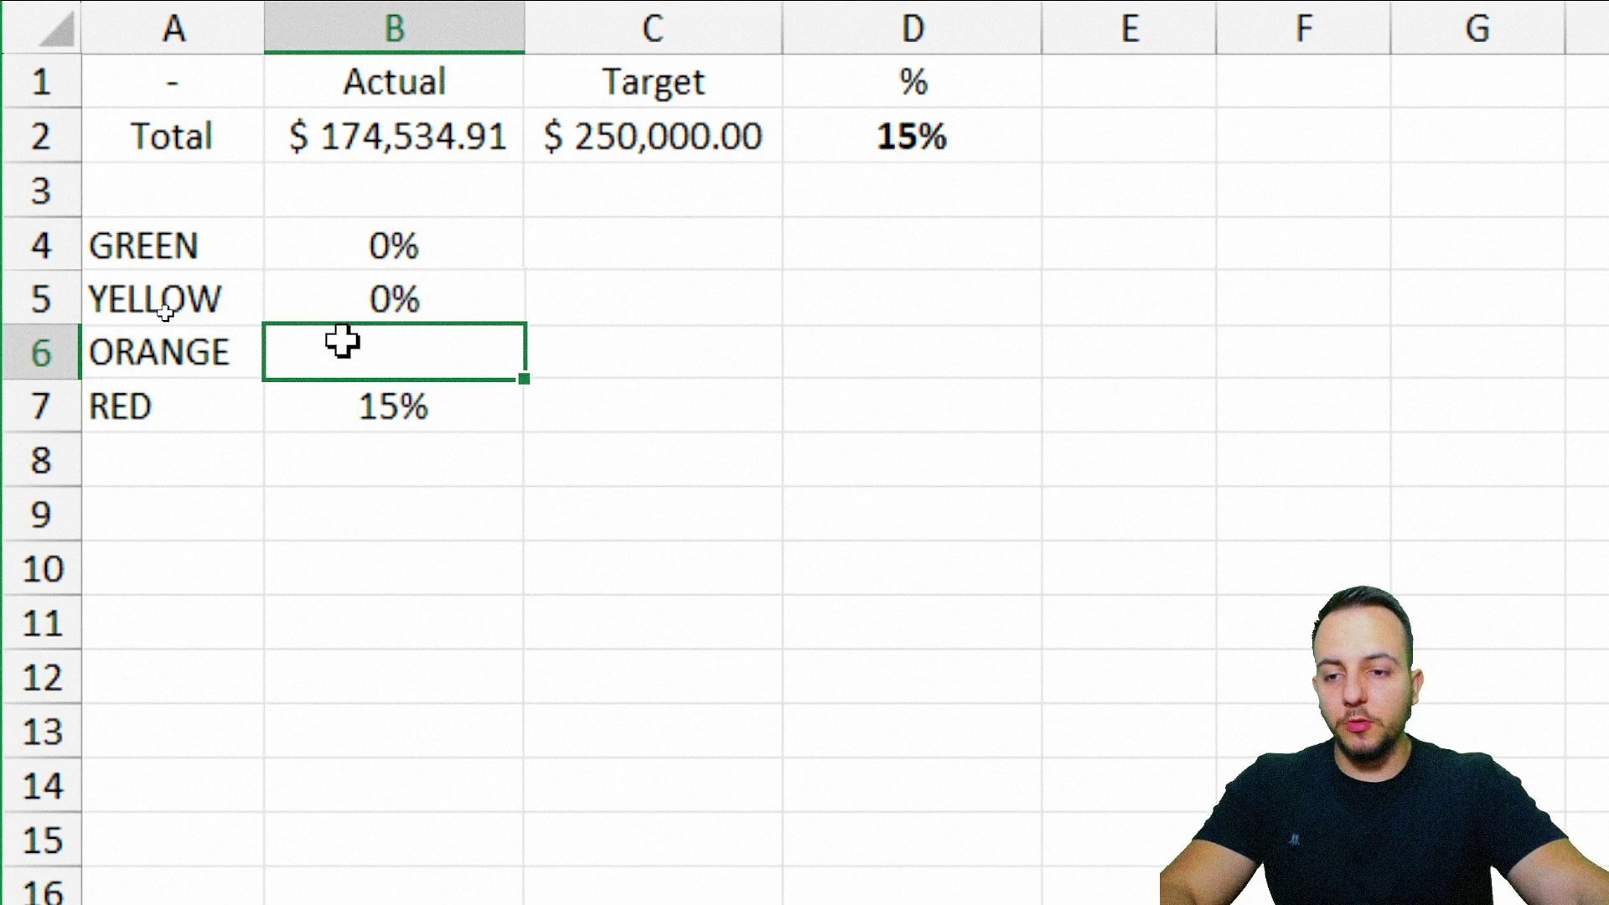
Step: Copy the text of the YELLOW formula in B5 into B6 for the ORANGE row, keeping its references to D2
left_click_drag(251, 355, 372, 335)
left_click(383, 348)
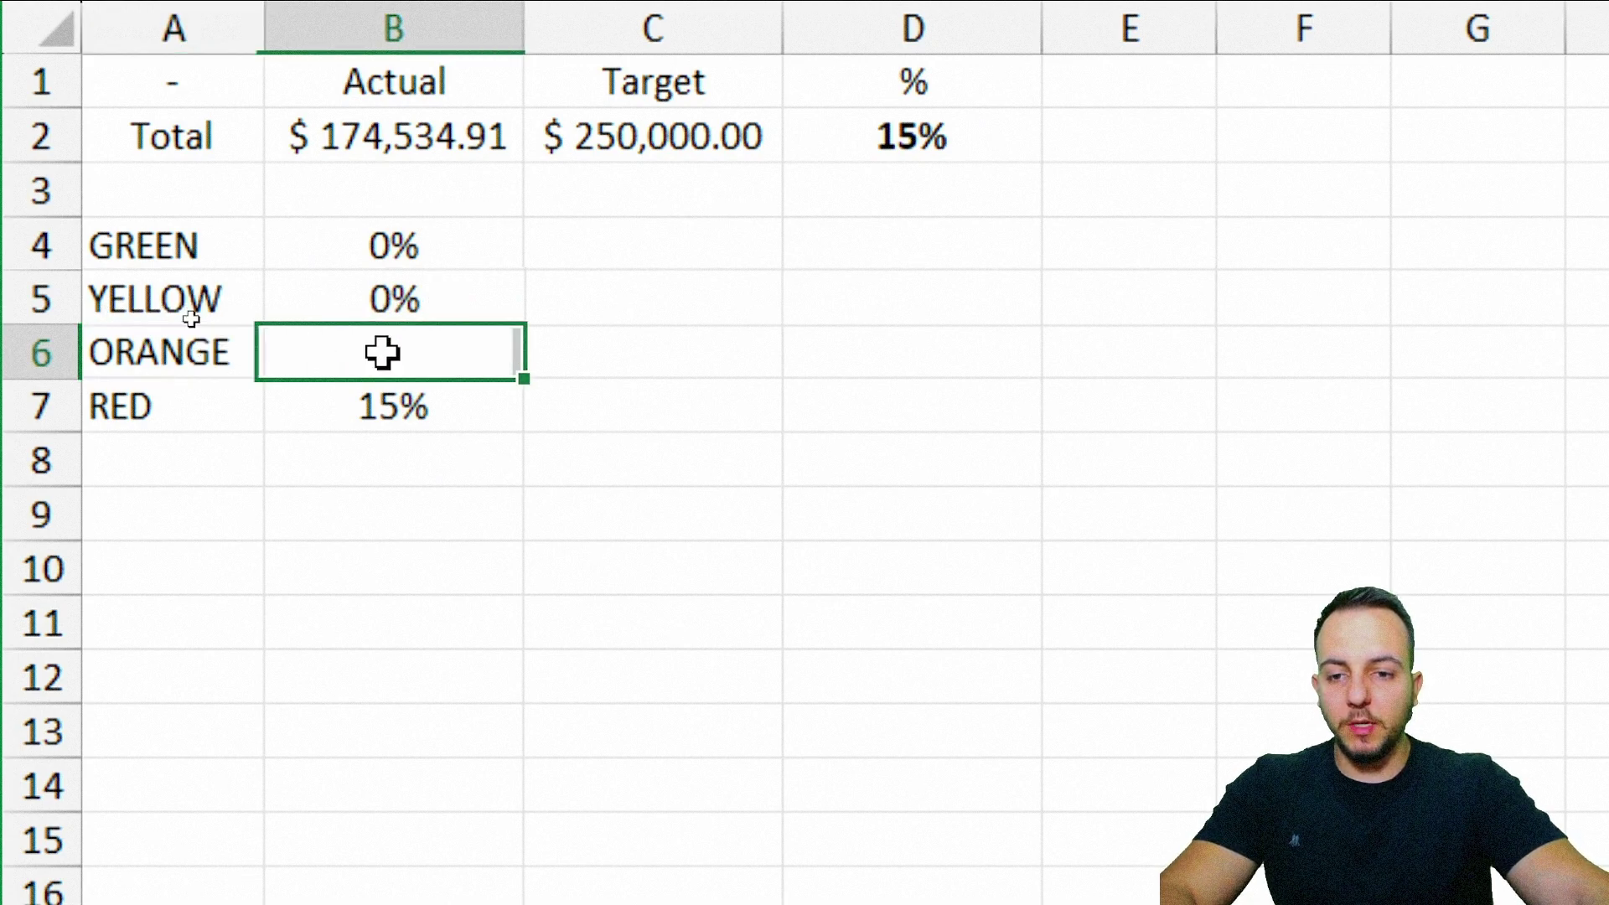
double_click(472, 293)
left_click_drag(442, 410, 268, 295)
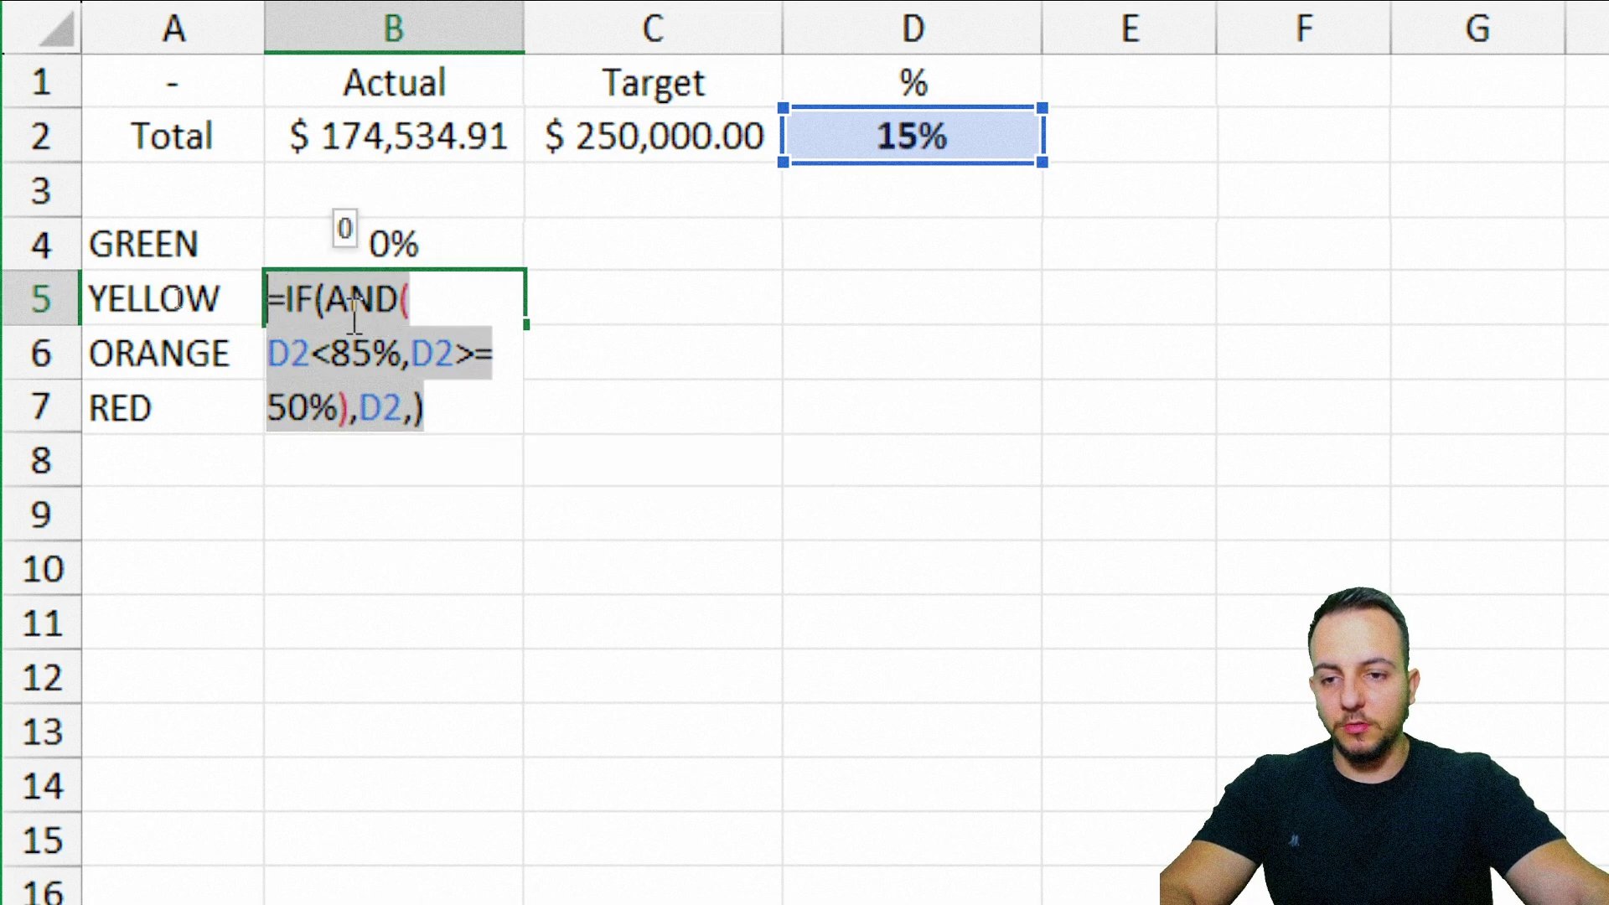
key("ctrl+c")
key("Escape")
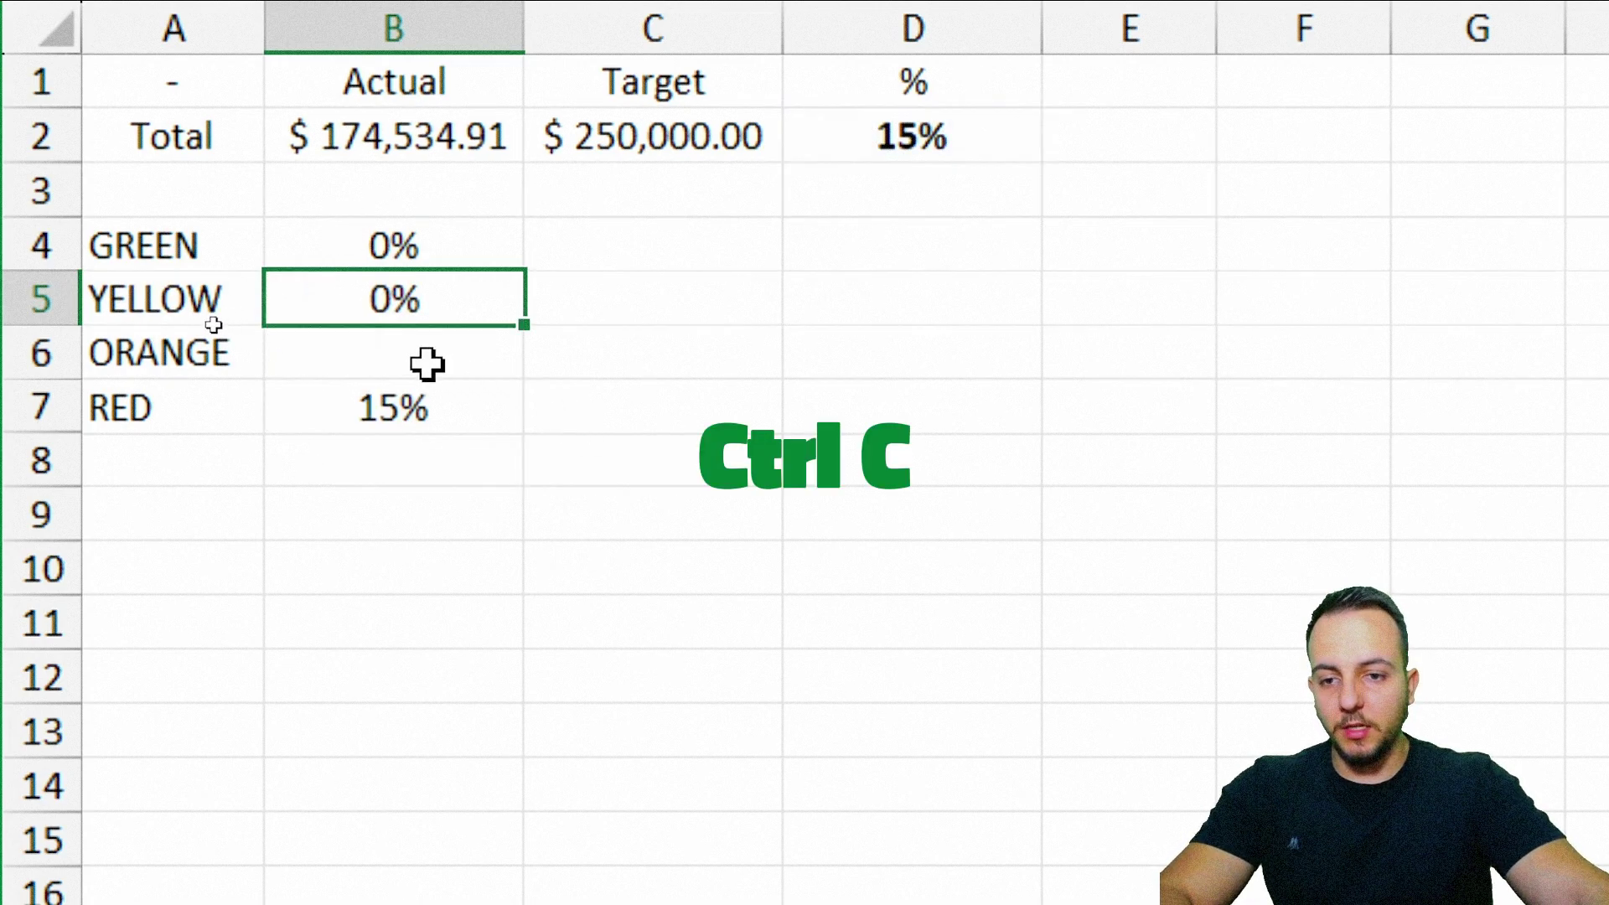
double_click(421, 362)
key("ctrl+v")
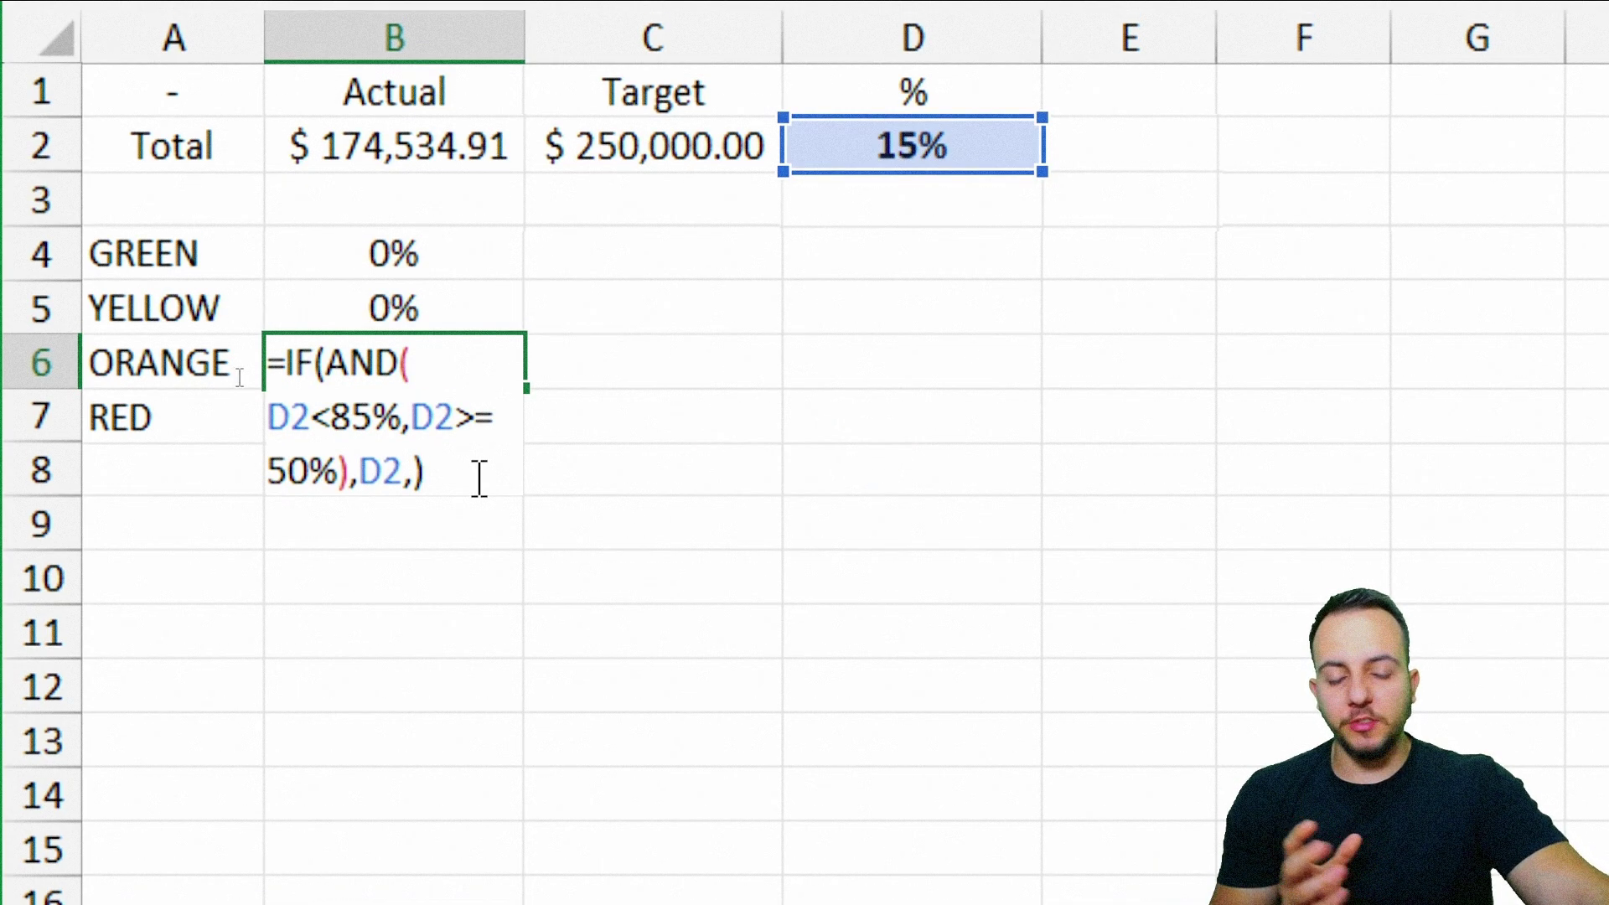
Step: Change the thresholds in the ORANGE formula in B6 to make it =IF(AND(D2<50%,D2>=30%),D2,)
double_click(334, 427)
left_click_drag(269, 461, 338, 463)
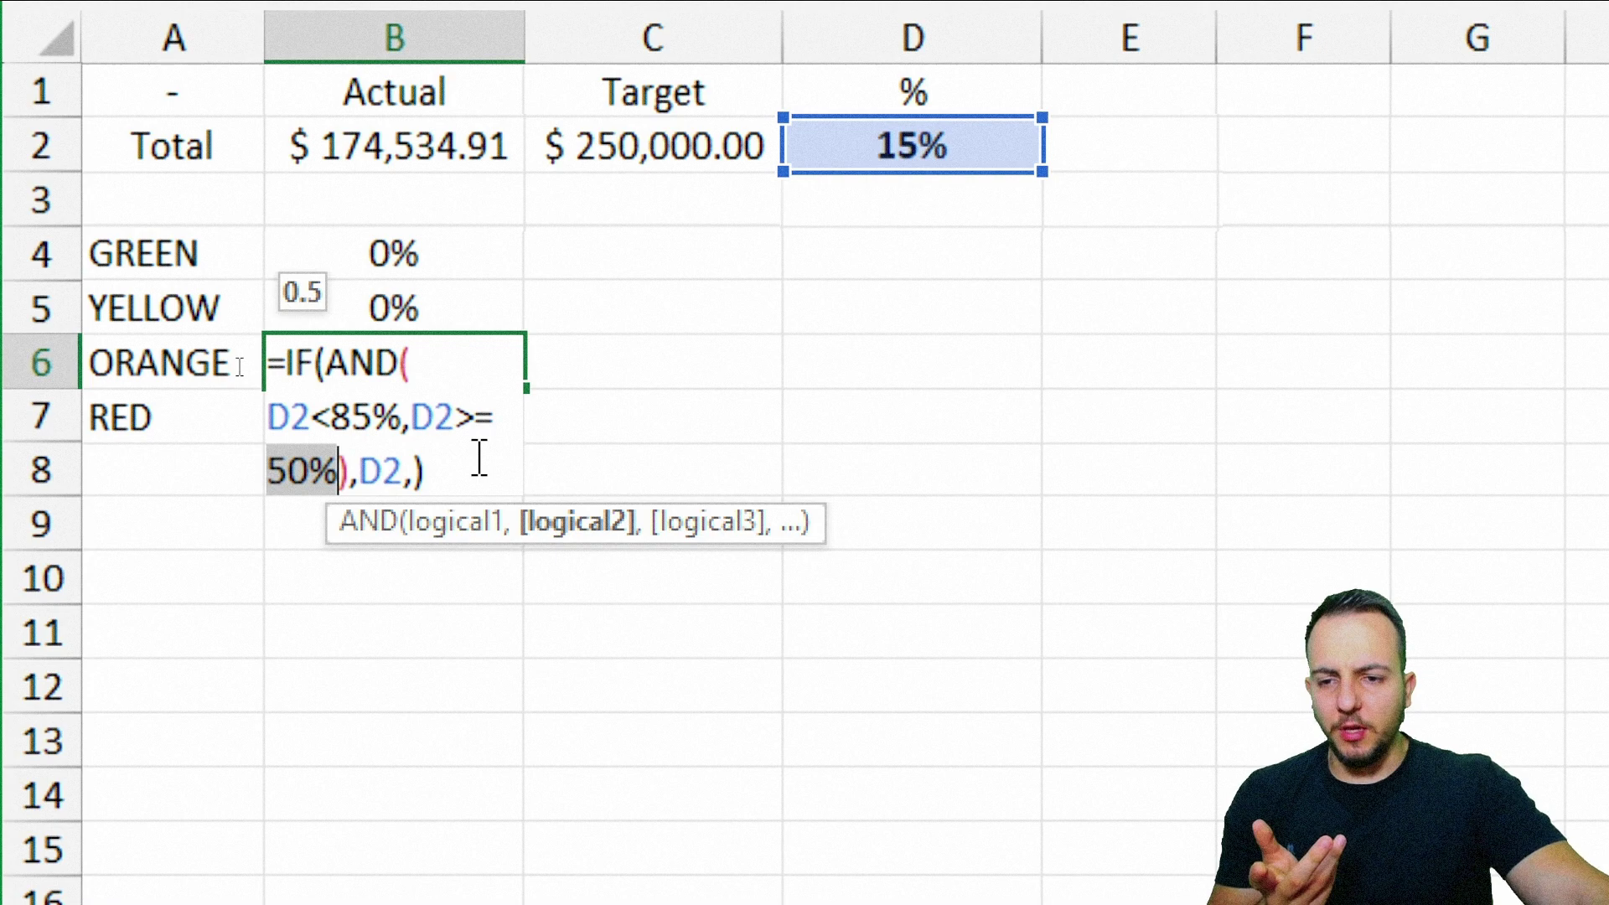
double_click(337, 428)
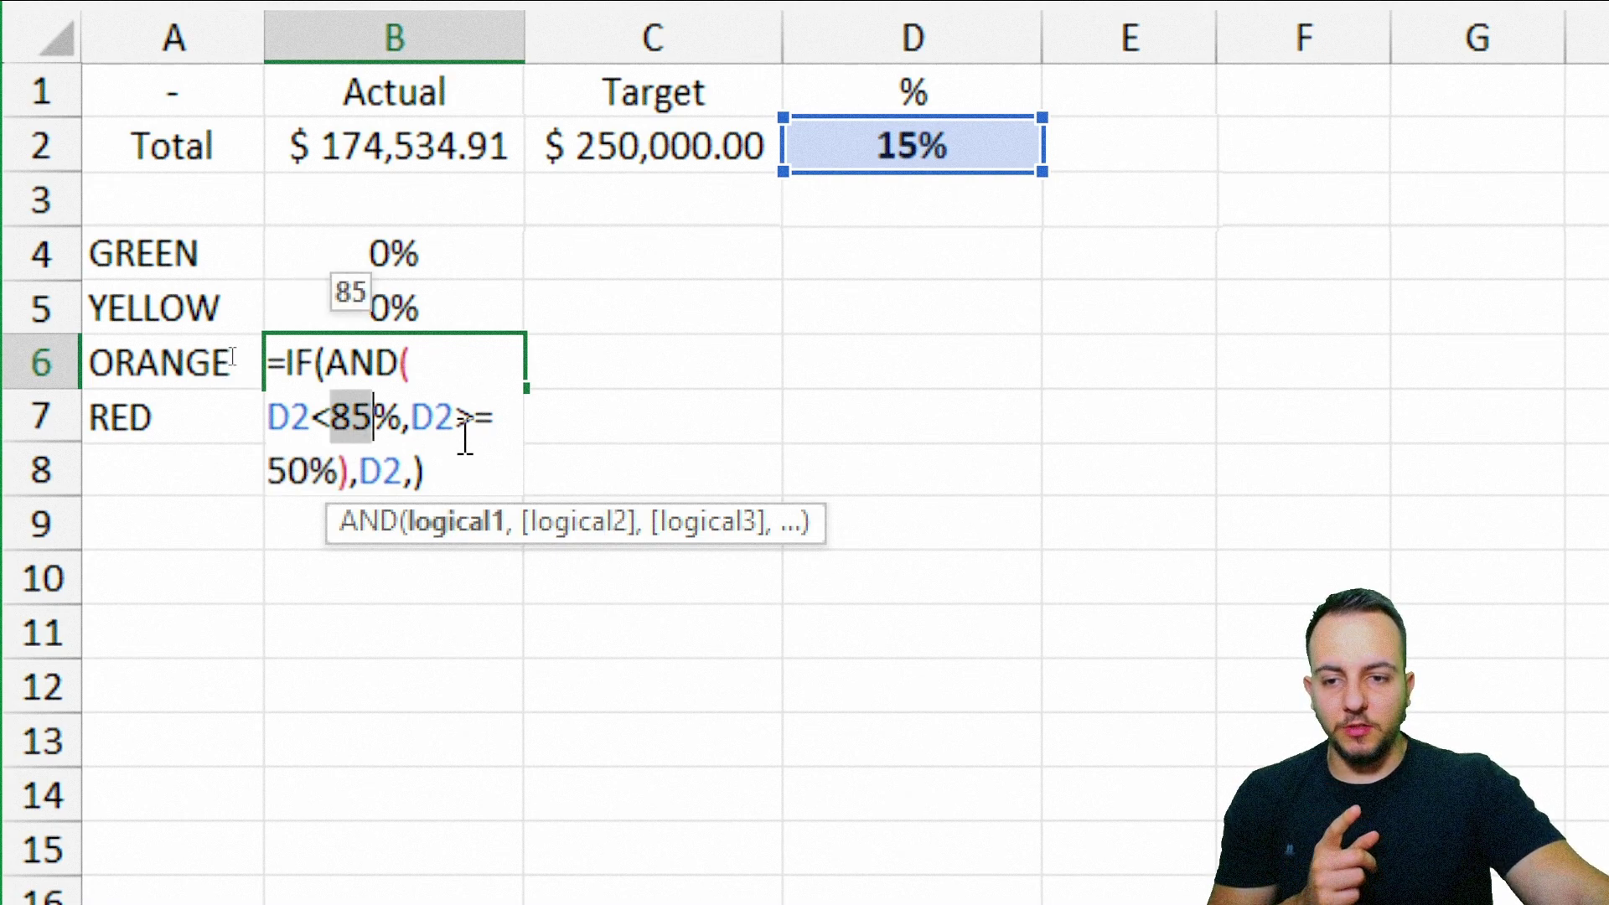
type("50")
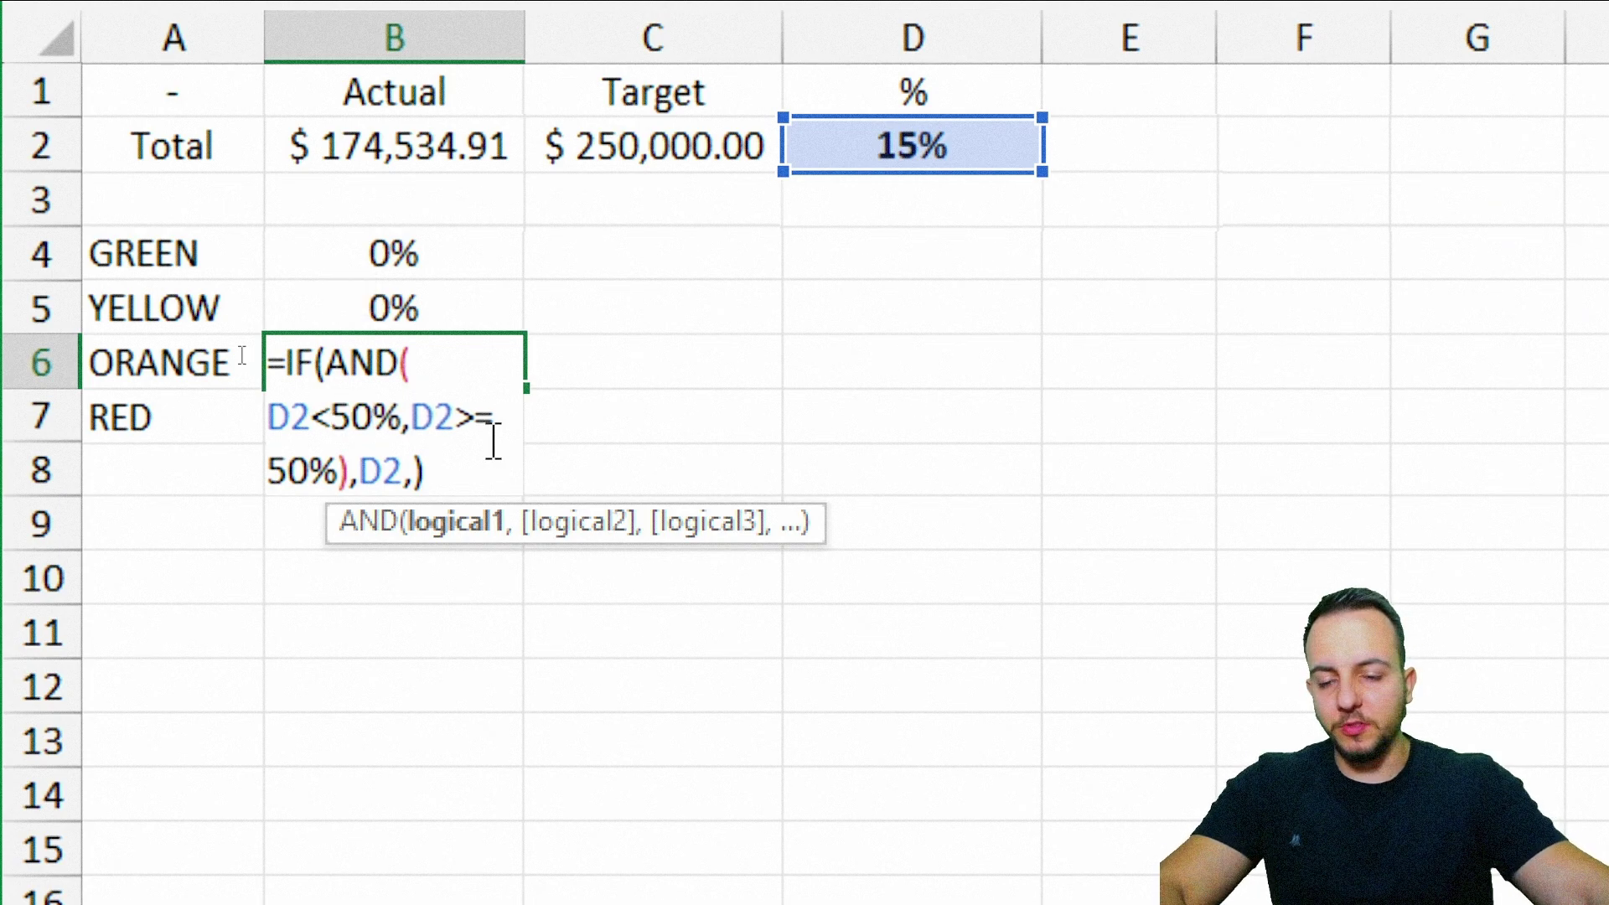
left_click(313, 473)
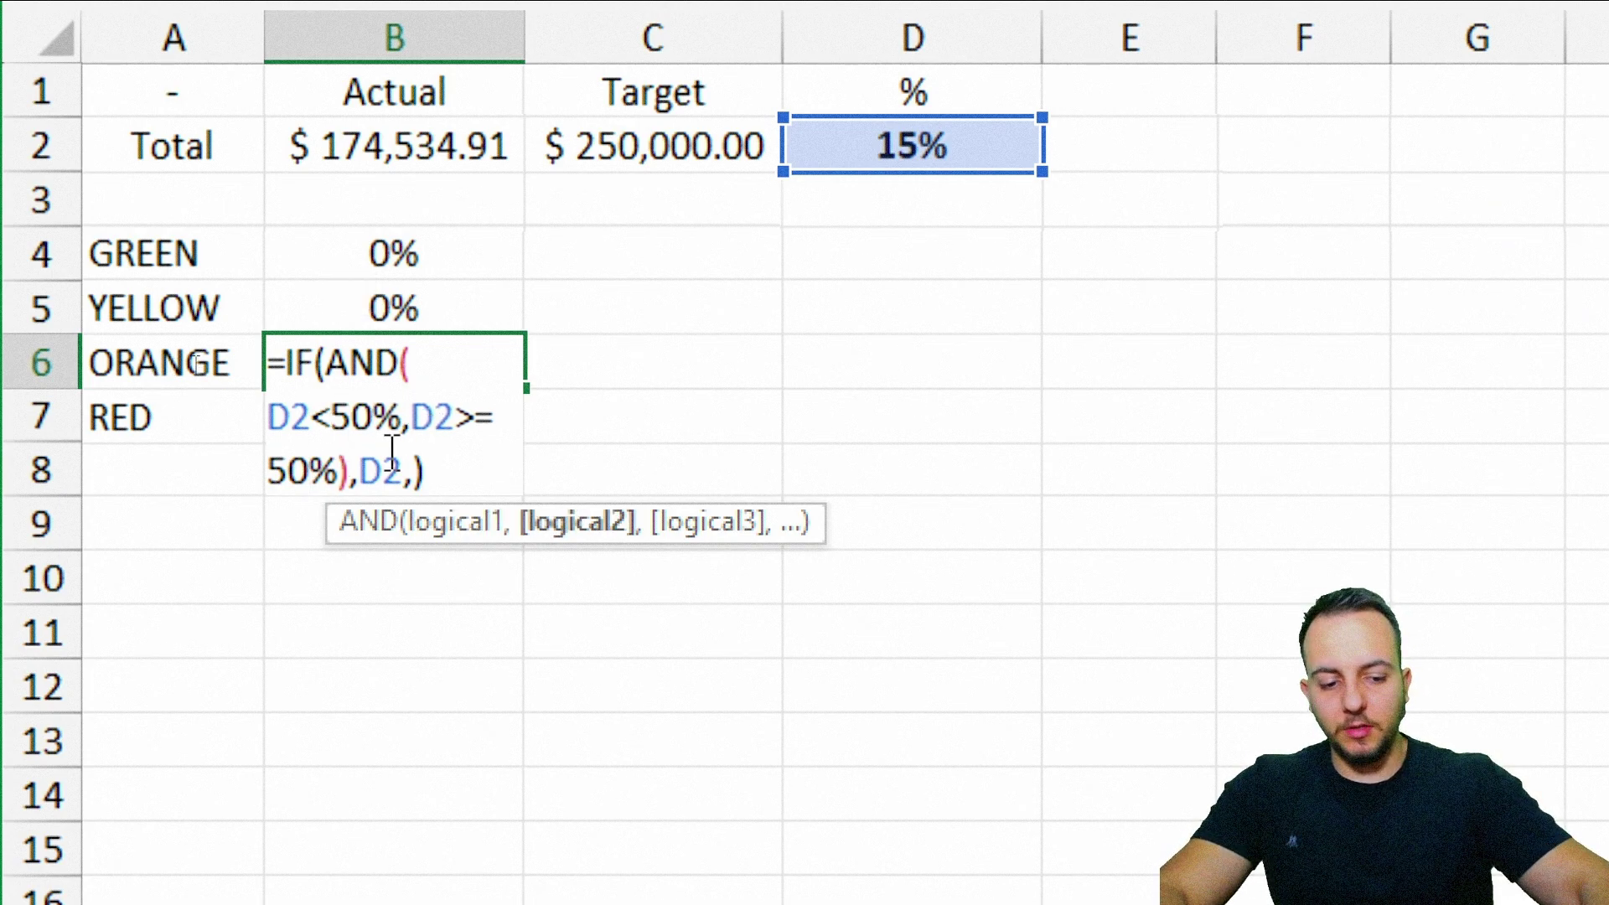
key("BackSpace")
key("BackSpace")
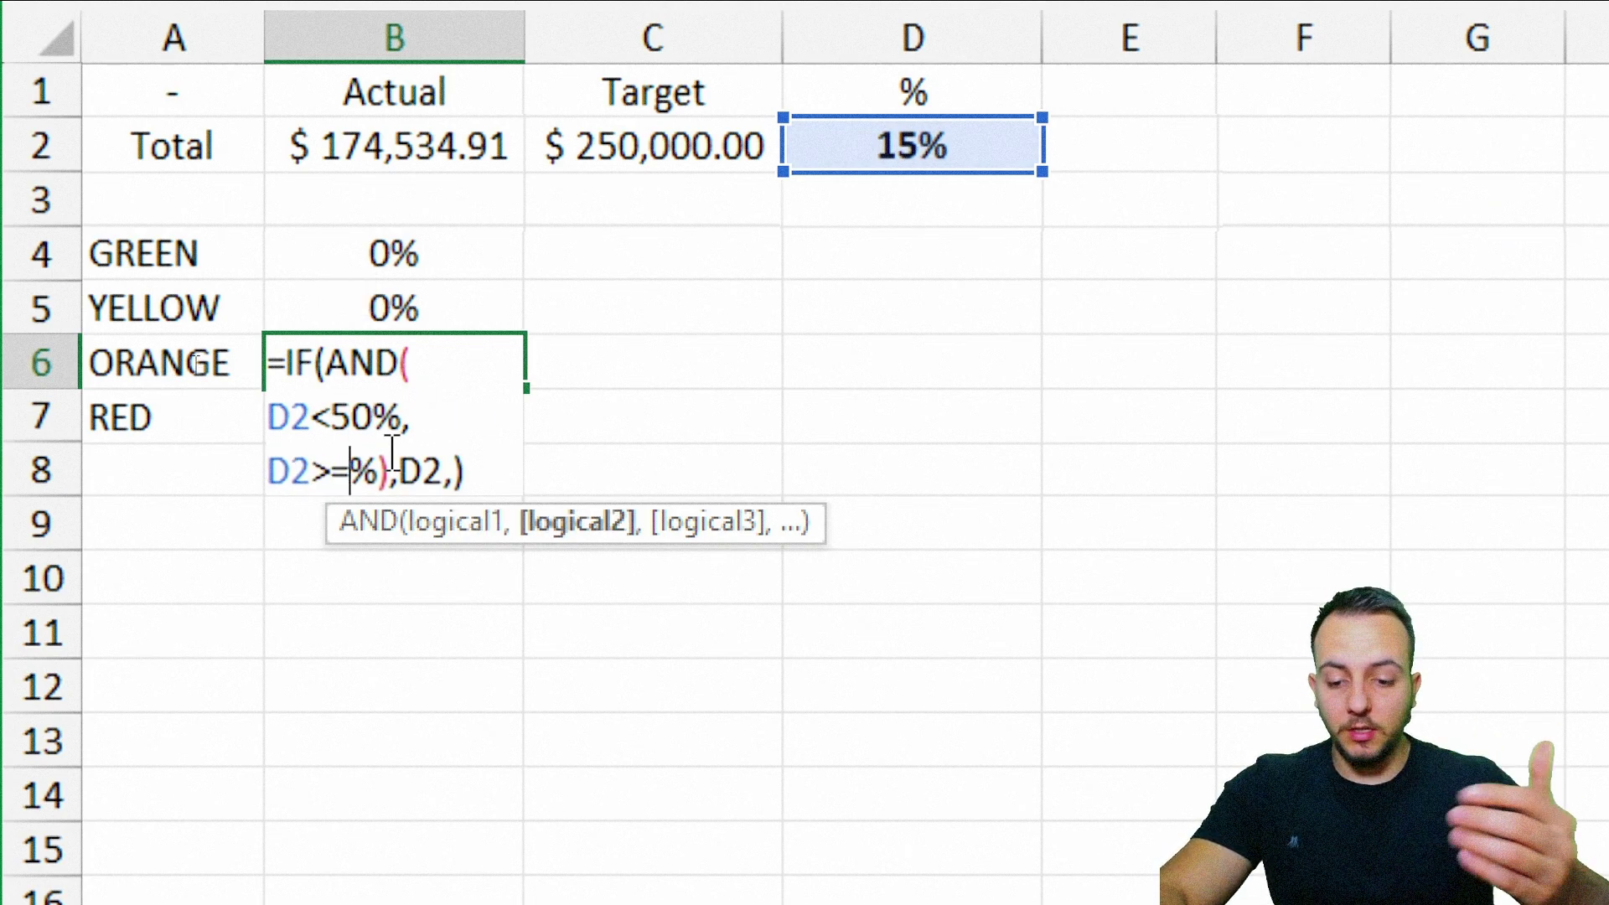
type("30")
key("Return")
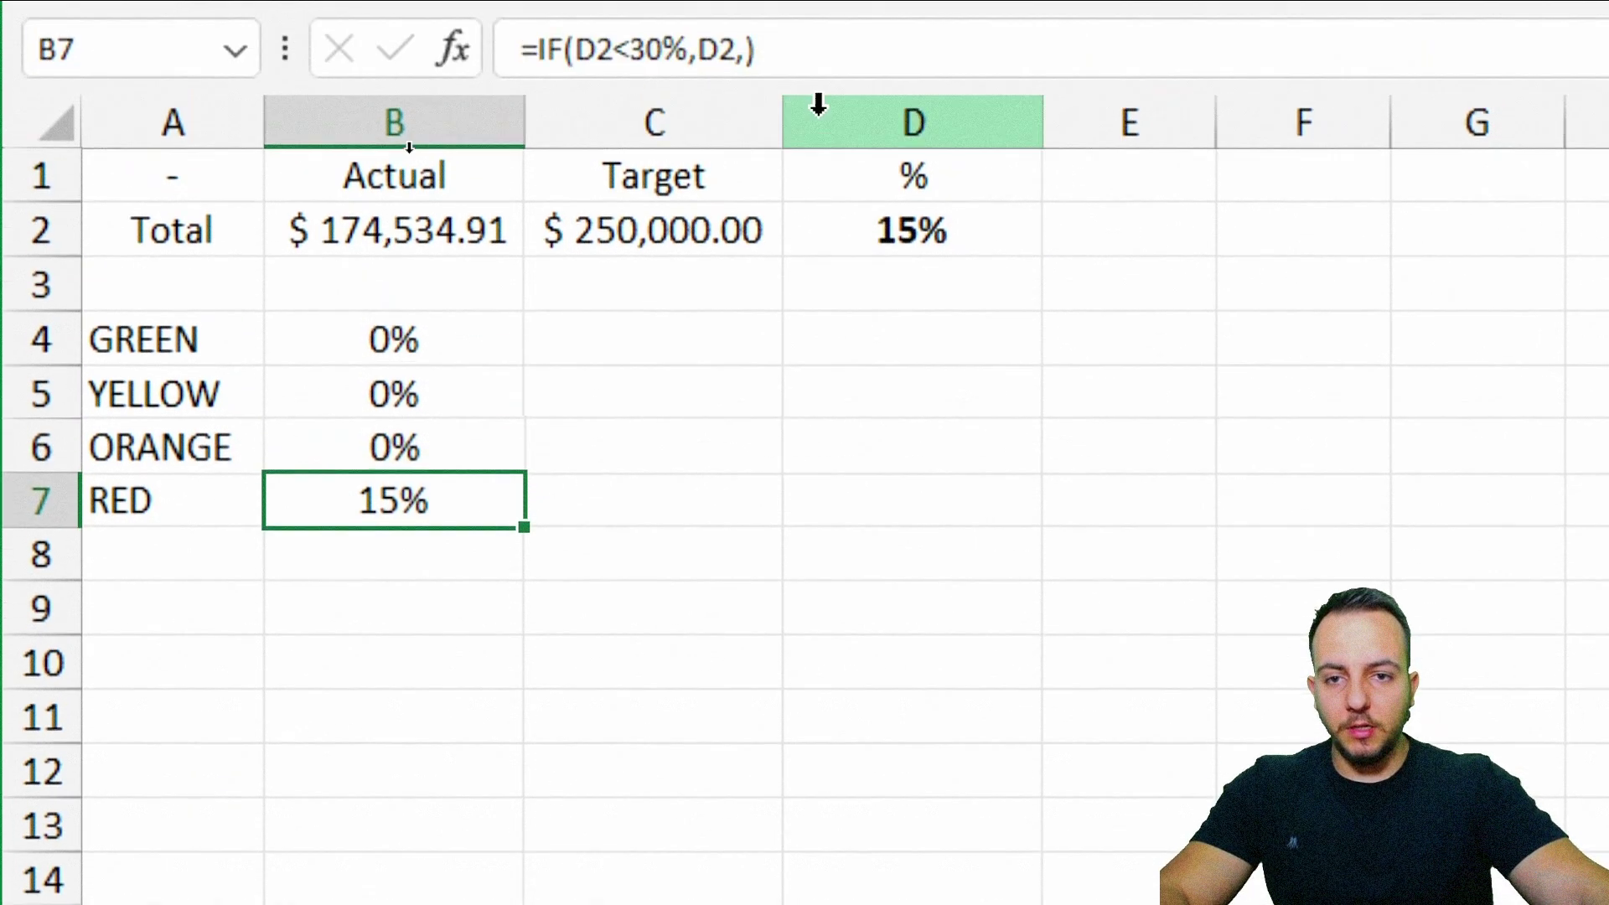
Step: Test the color rows by setting D2 in turn to 25%, 30%, 45%, 55%, 75% and finally 85%
left_click(913, 245)
key("F2")
key("Escape")
key("ctrl+b")
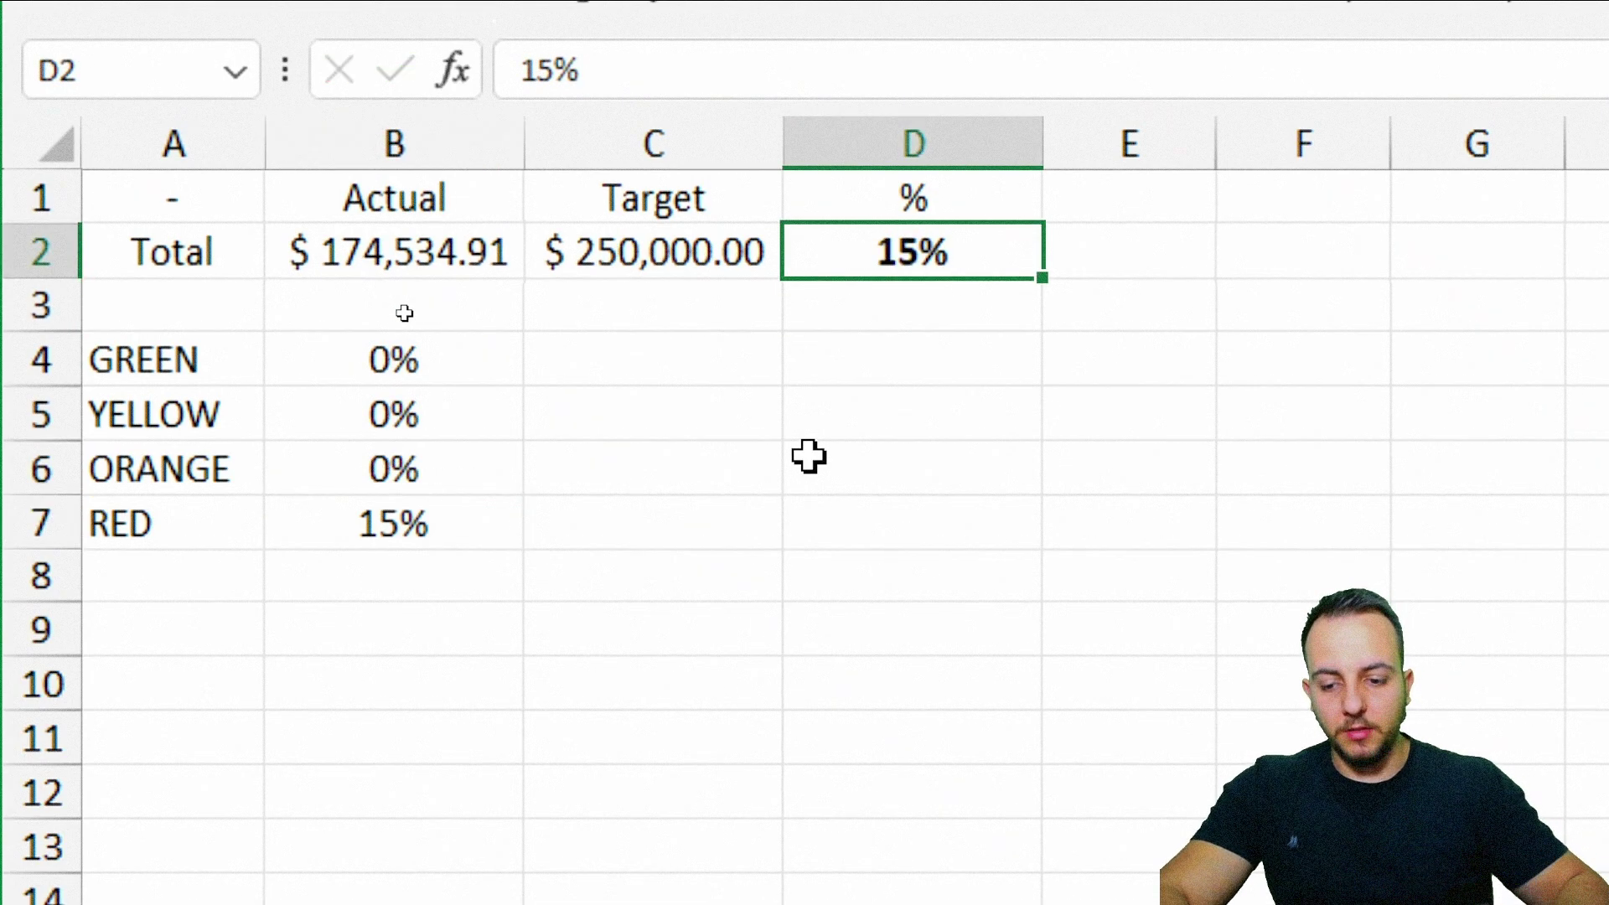
type("25")
key("ctrl+Return")
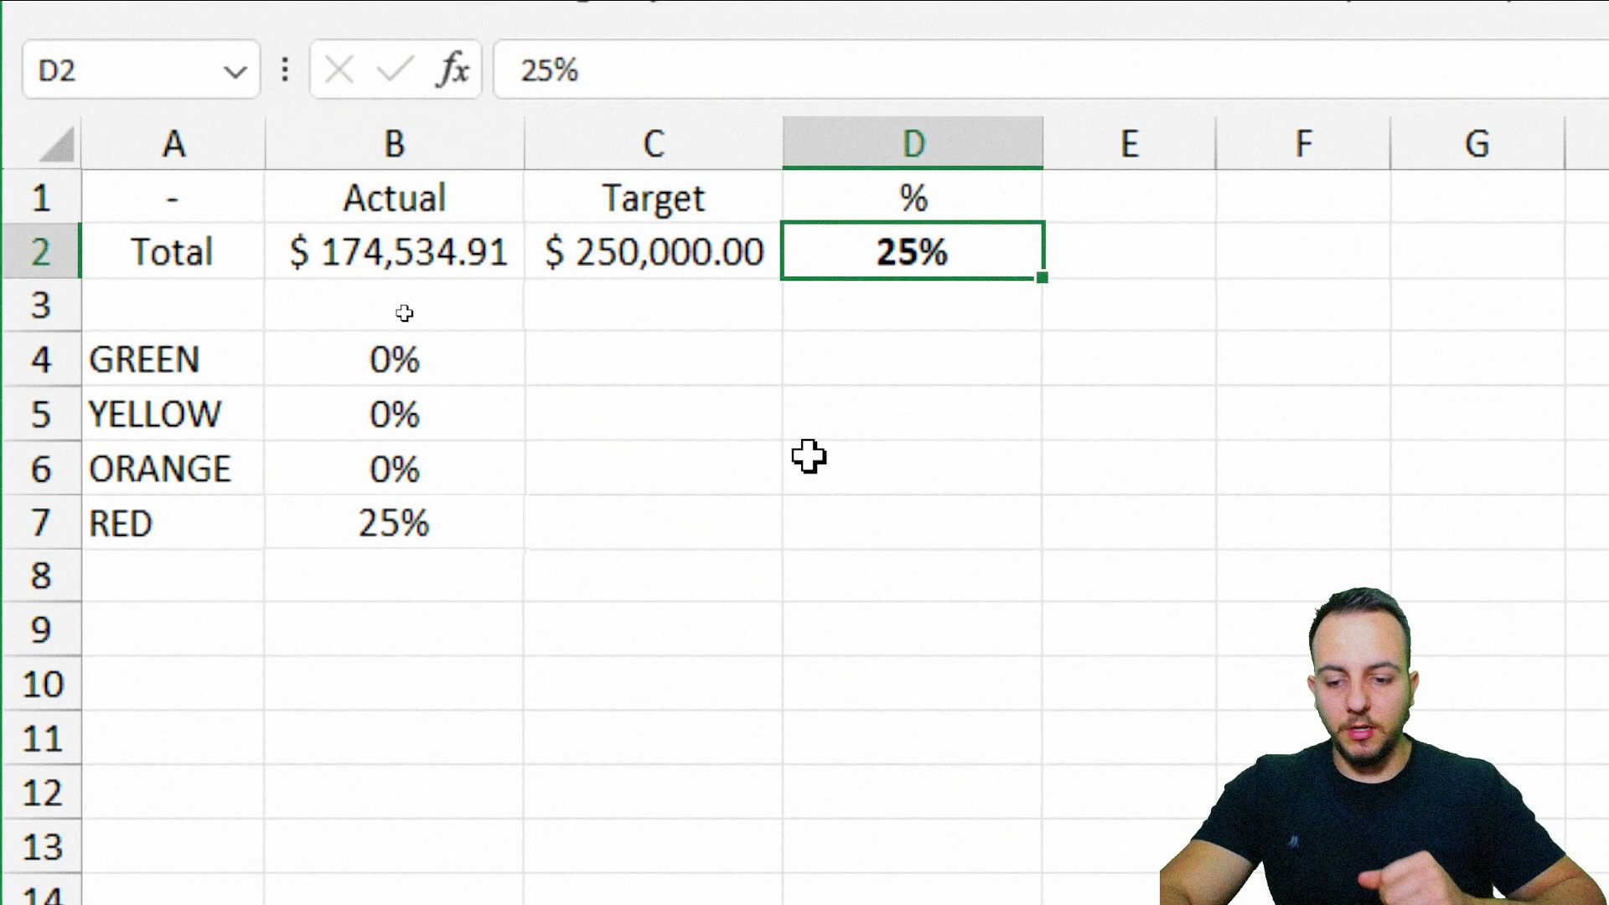
type("30")
key("ctrl+Return")
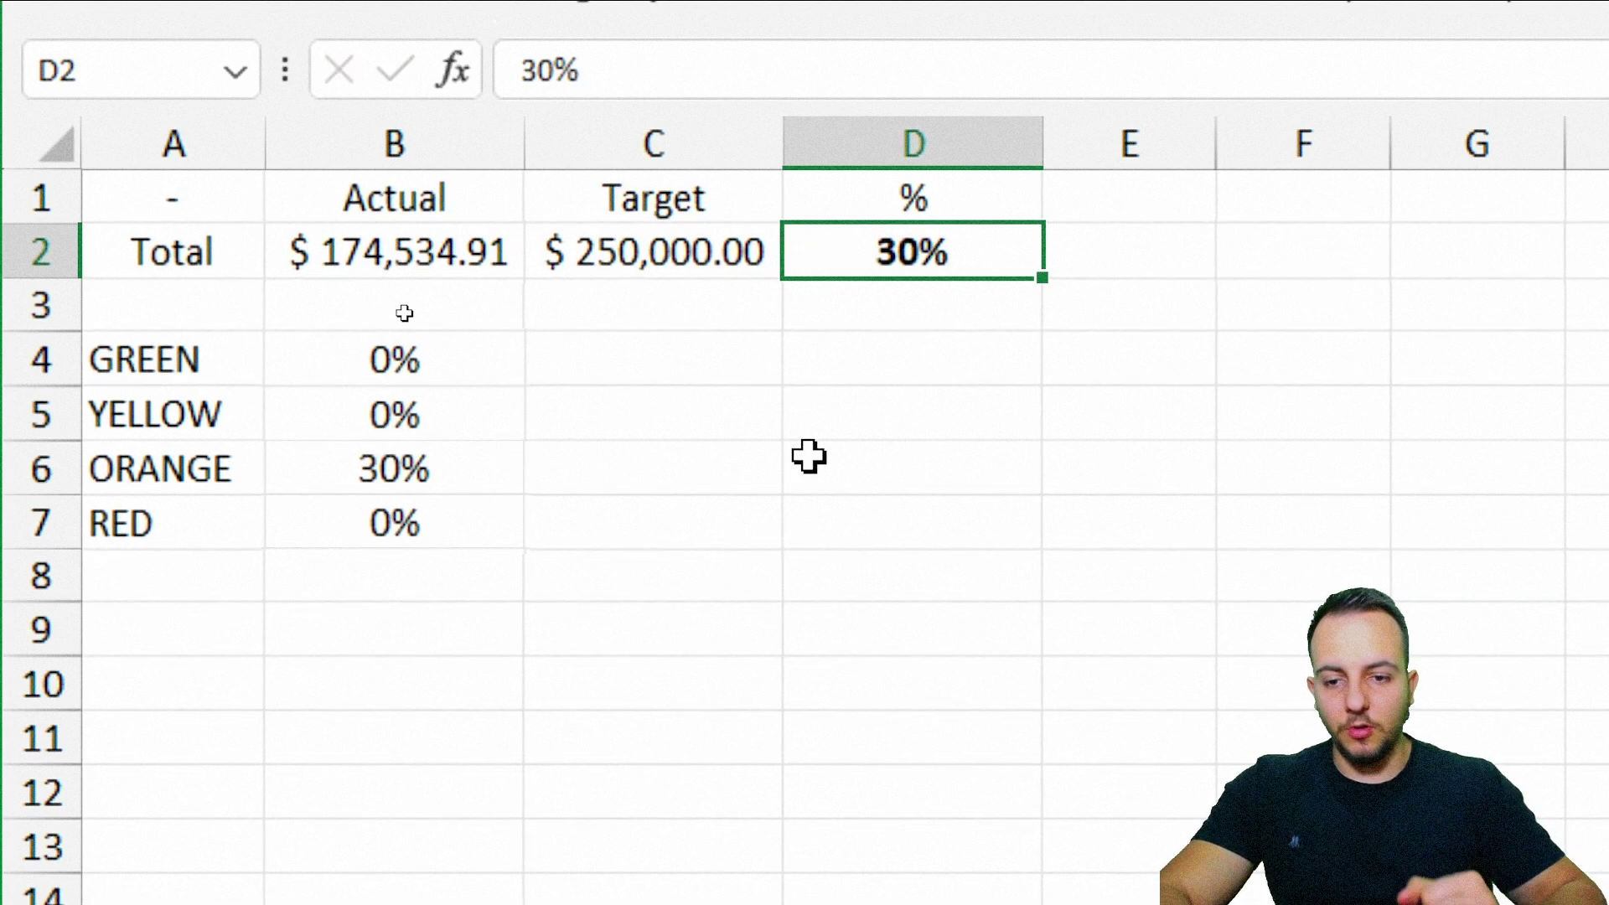
type("45")
key("ctrl+Return")
type("55")
key("ctrl+Return")
type("75")
key("ctrl+Return")
type("85")
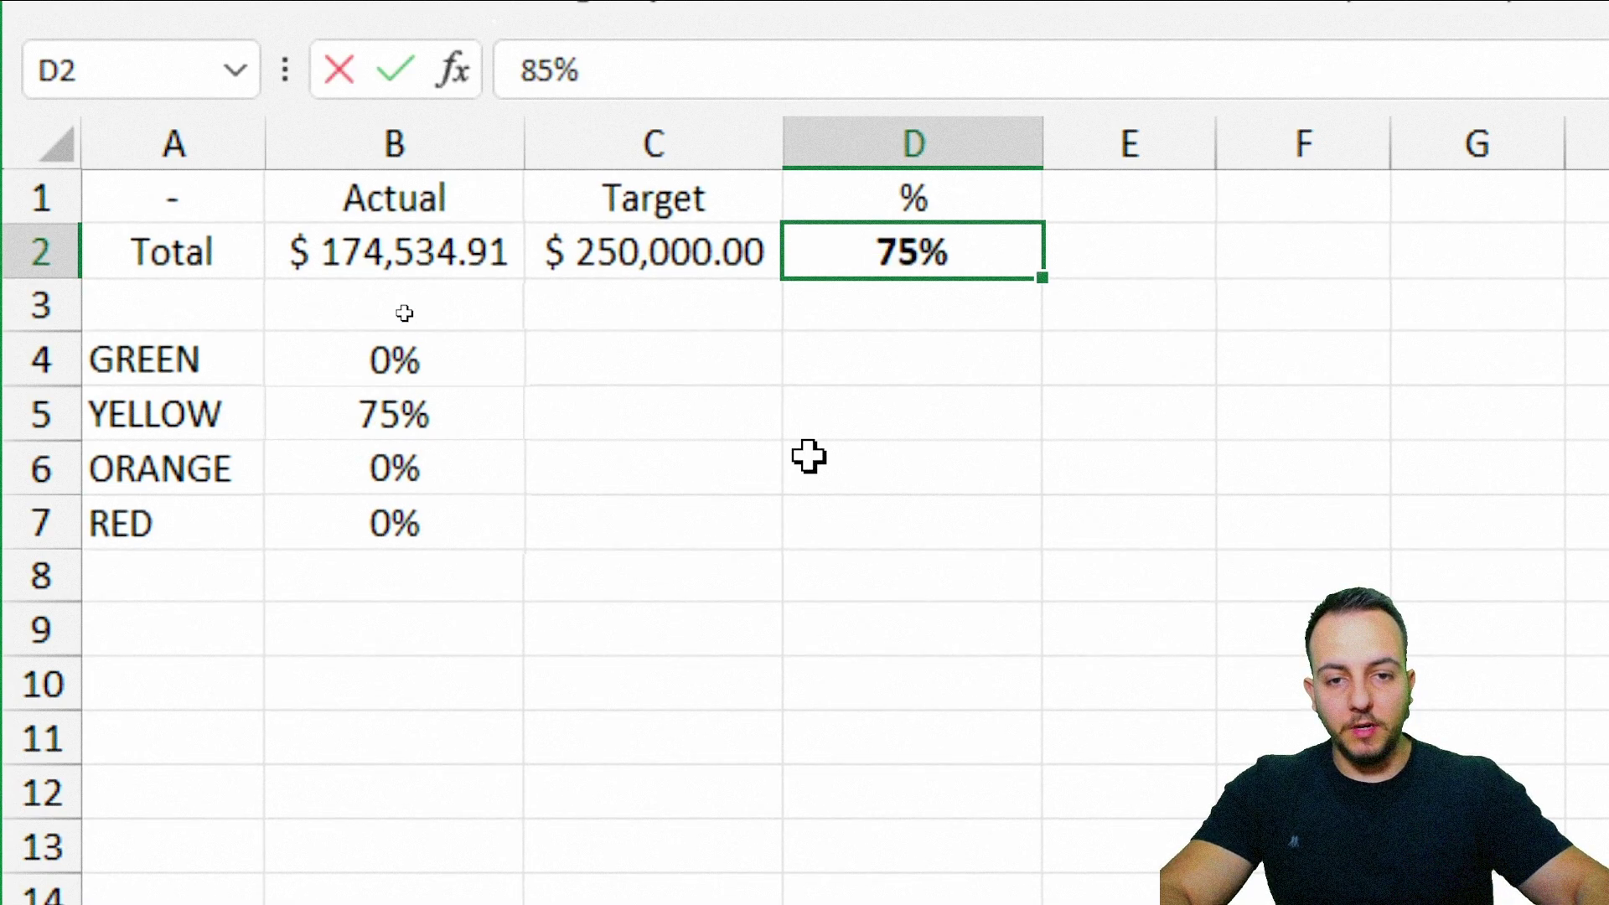
key("ctrl+Return")
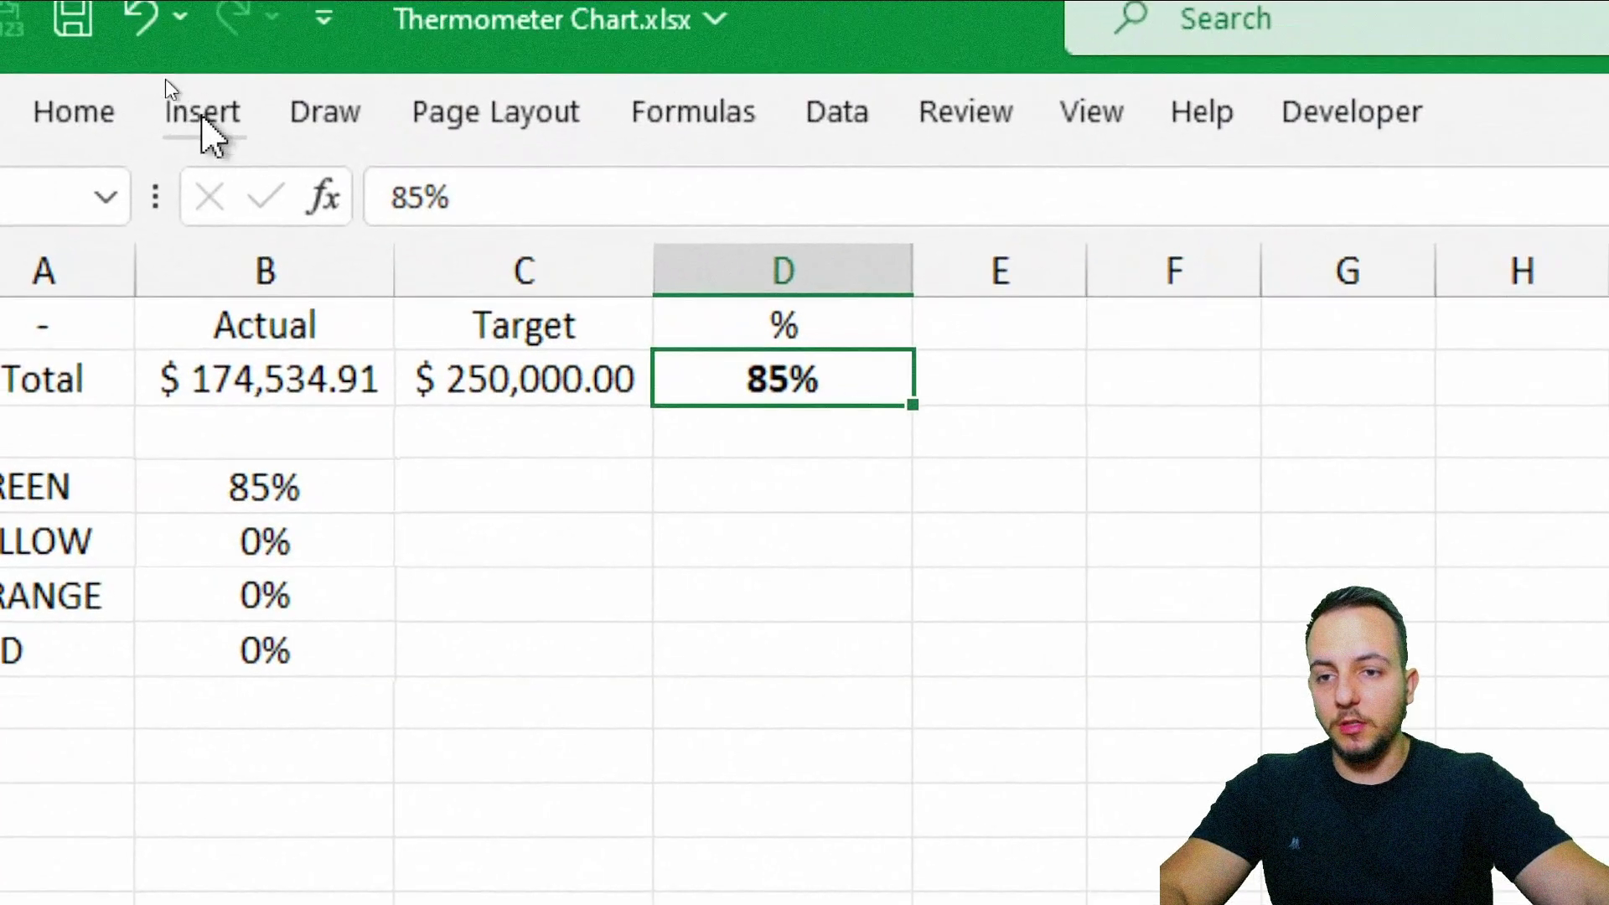
Step: Start inserting a picture over the cells from this device and choose the file Thermometer.png
left_click(201, 114)
left_click(524, 261)
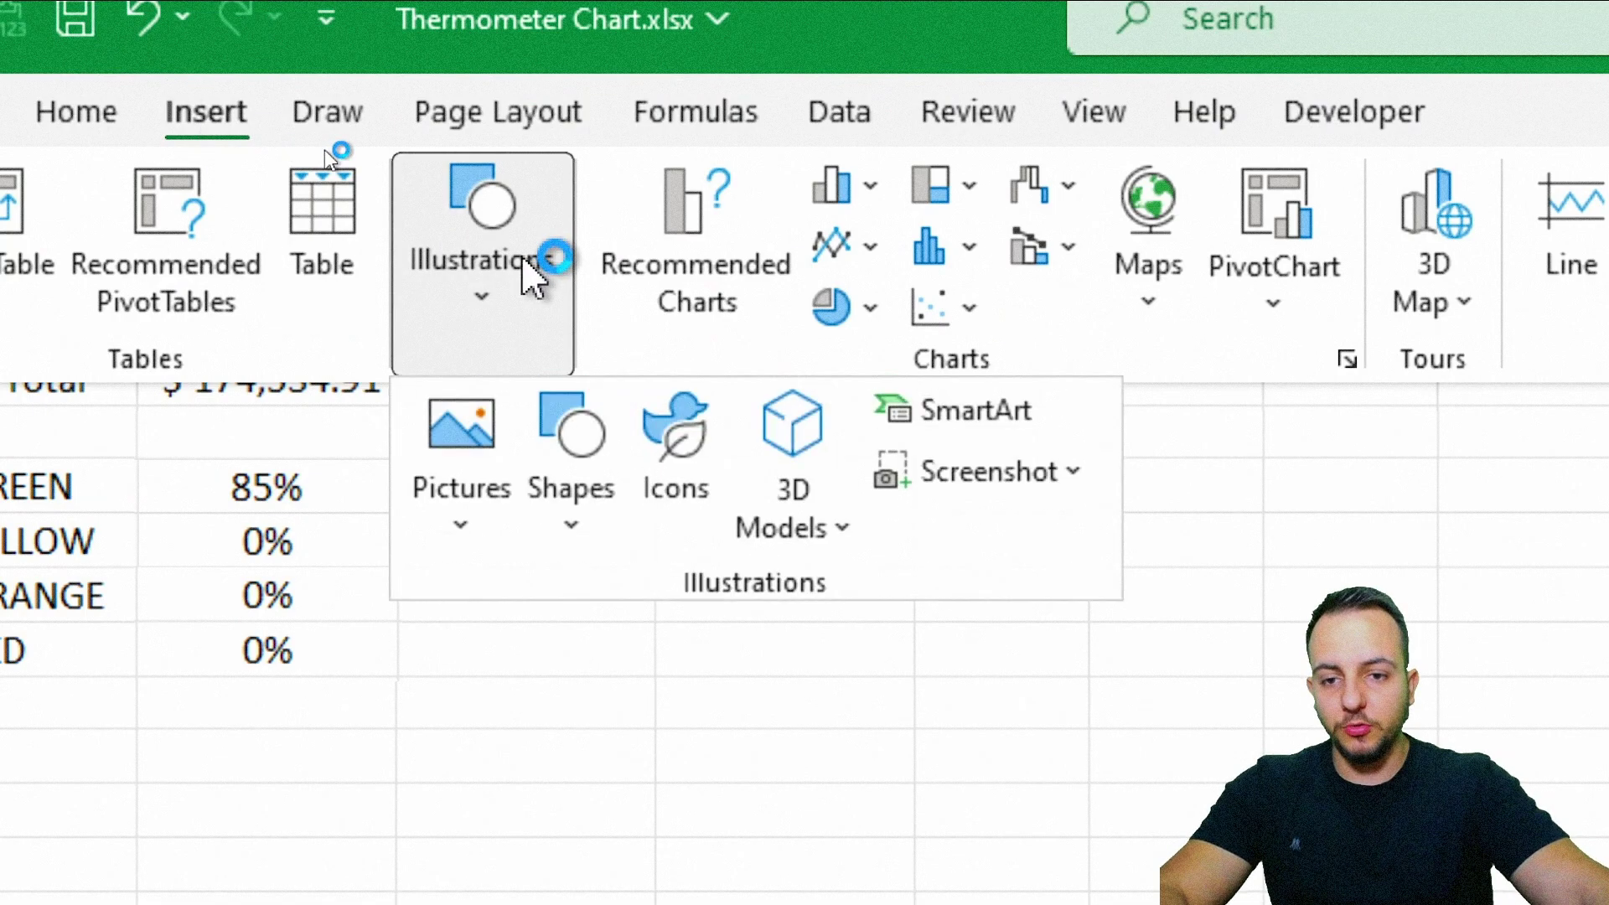
left_click(464, 499)
mouse_move(574, 670)
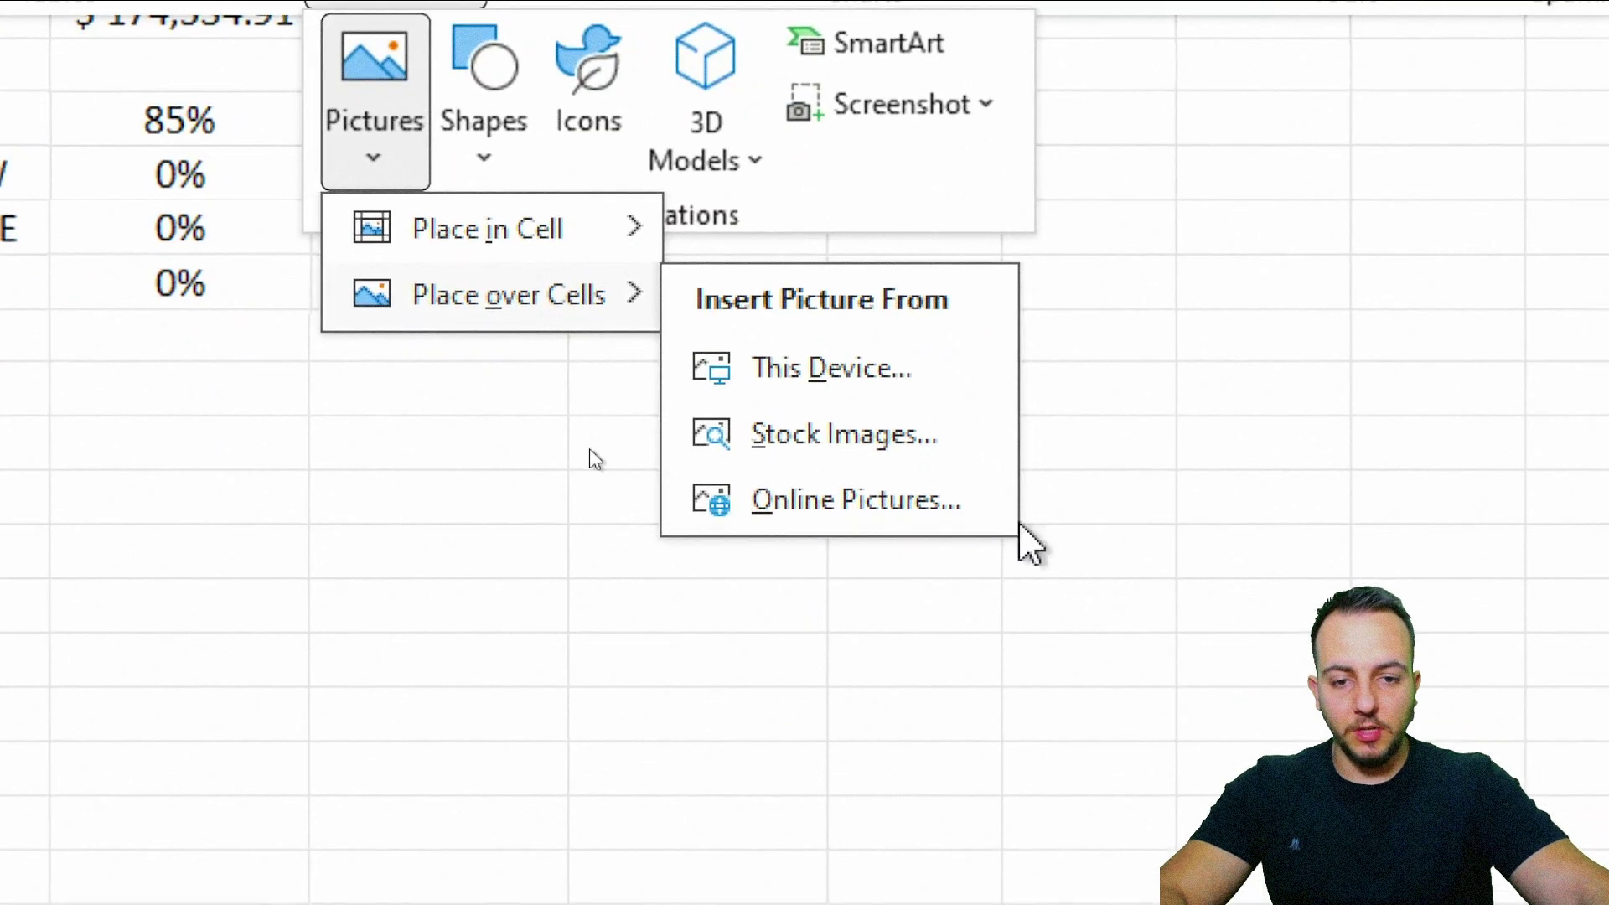
left_click(905, 387)
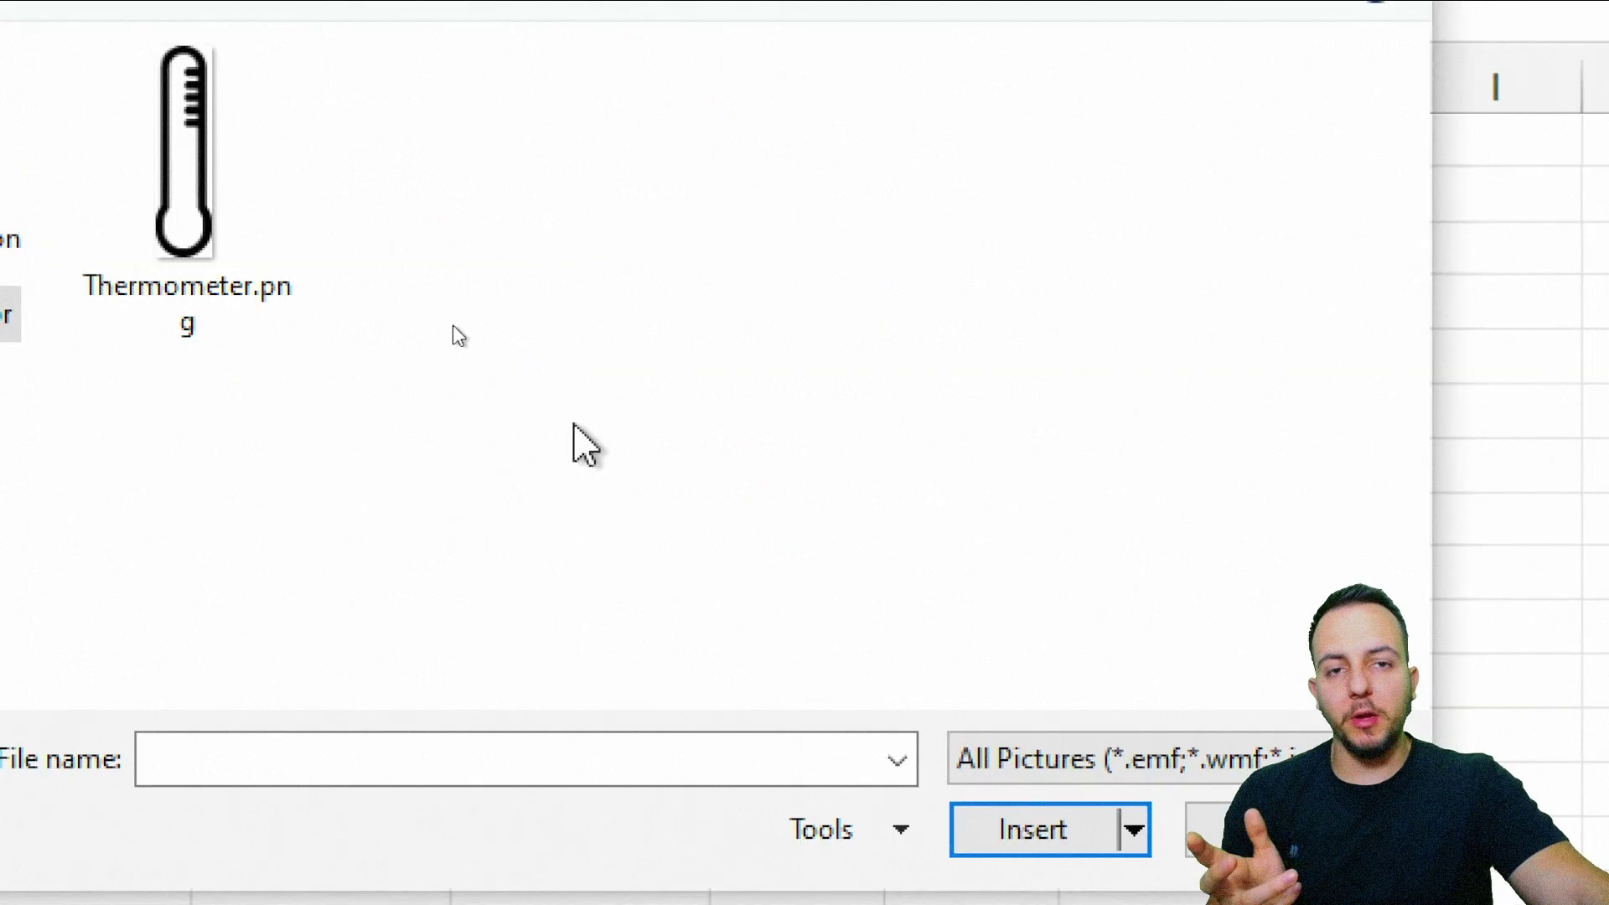
left_click(186, 192)
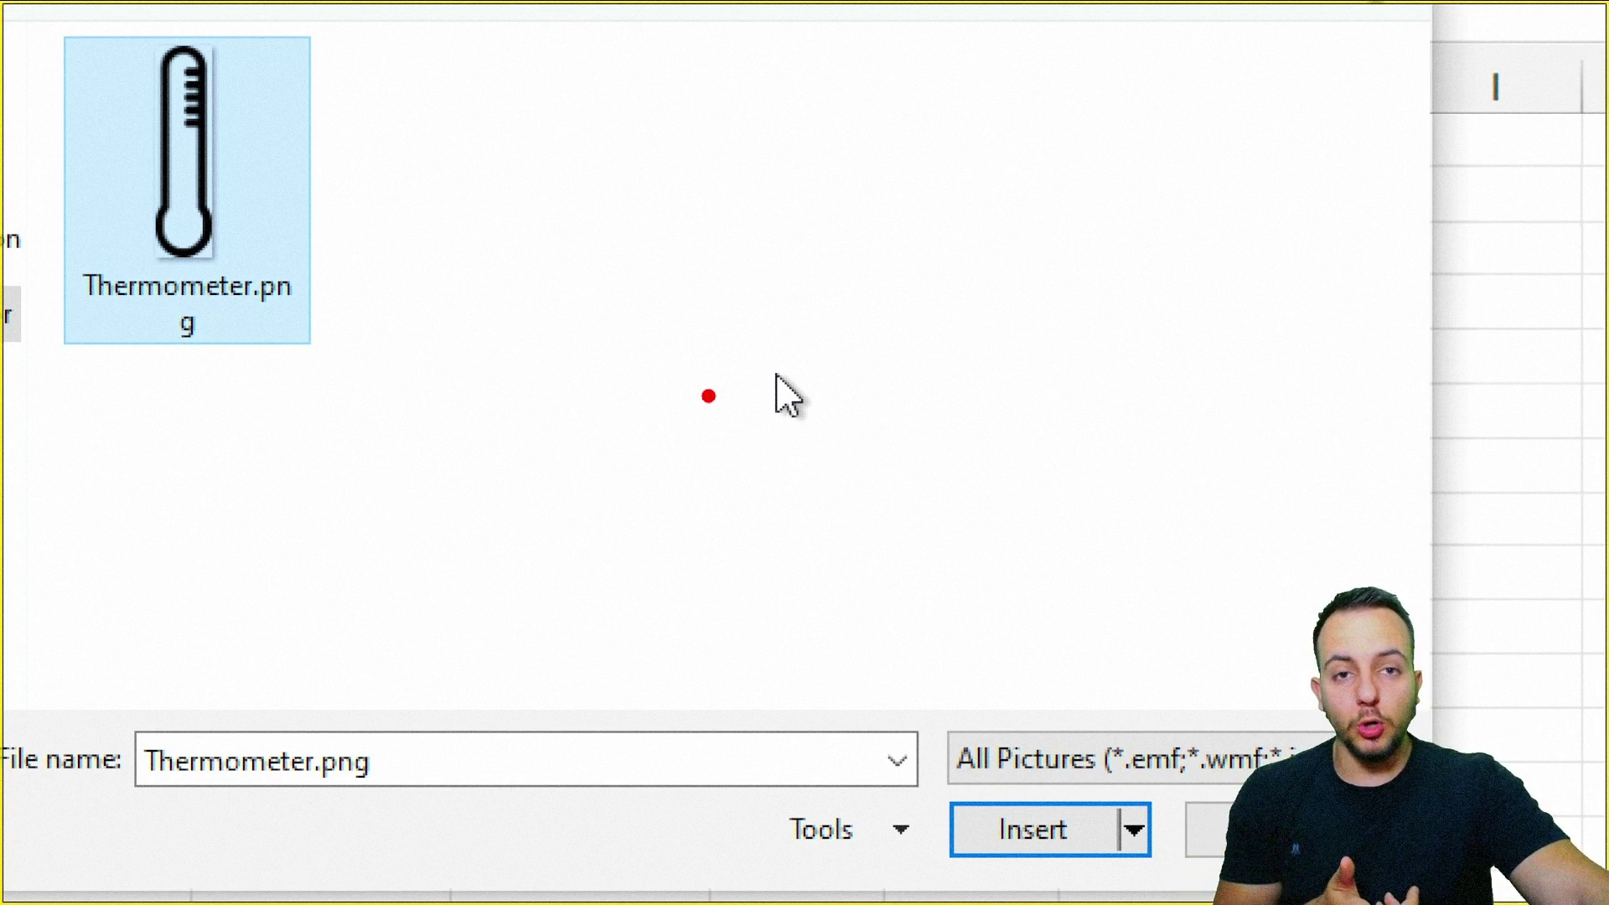
left_click(541, 358)
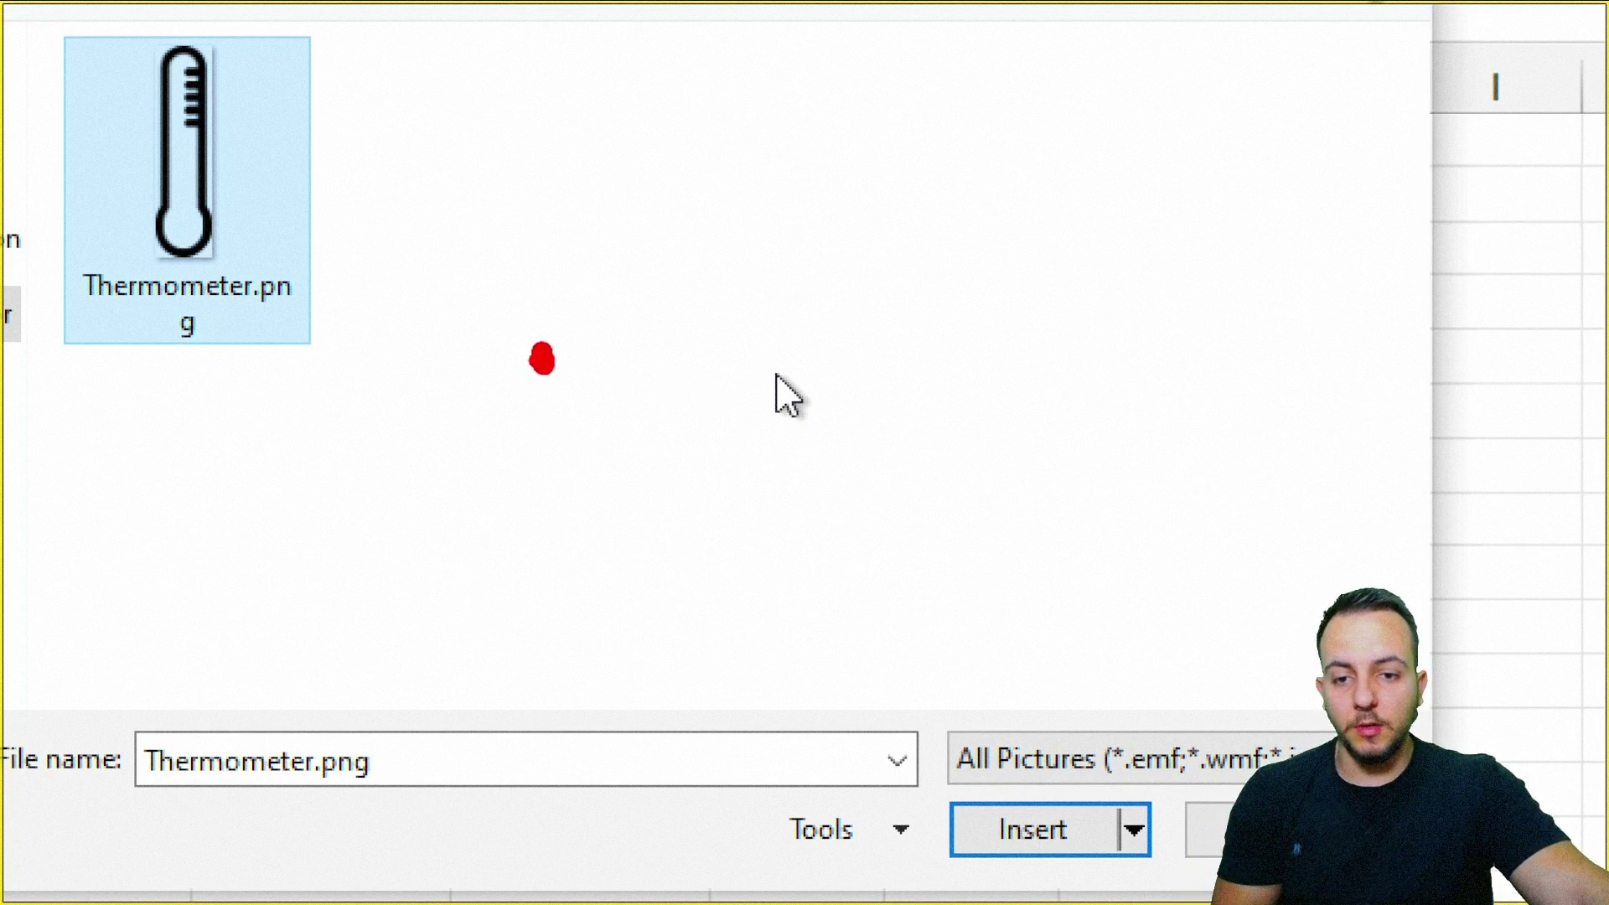
left_click_drag(614, 373, 661, 186)
left_click_drag(564, 260, 666, 243)
mouse_move(616, 369)
left_mouse_down()
mouse_move(742, 343)
mouse_move(758, 201)
left_mouse_up()
left_click_drag(905, 199, 972, 335)
left_click_drag(886, 290, 1043, 419)
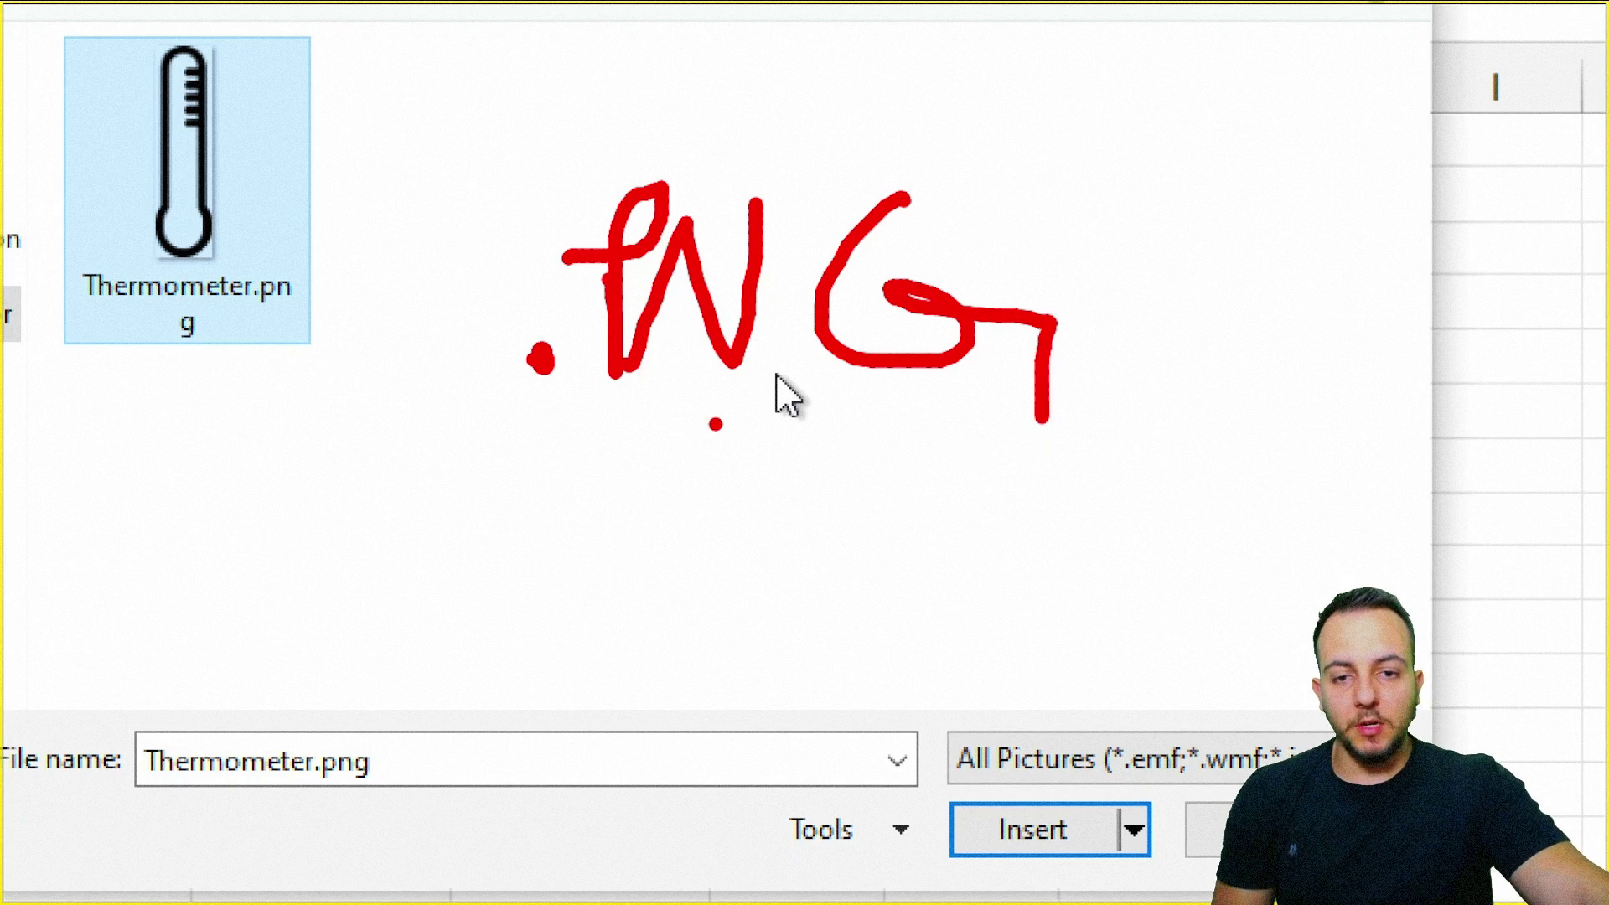
left_click_drag(513, 413, 1173, 402)
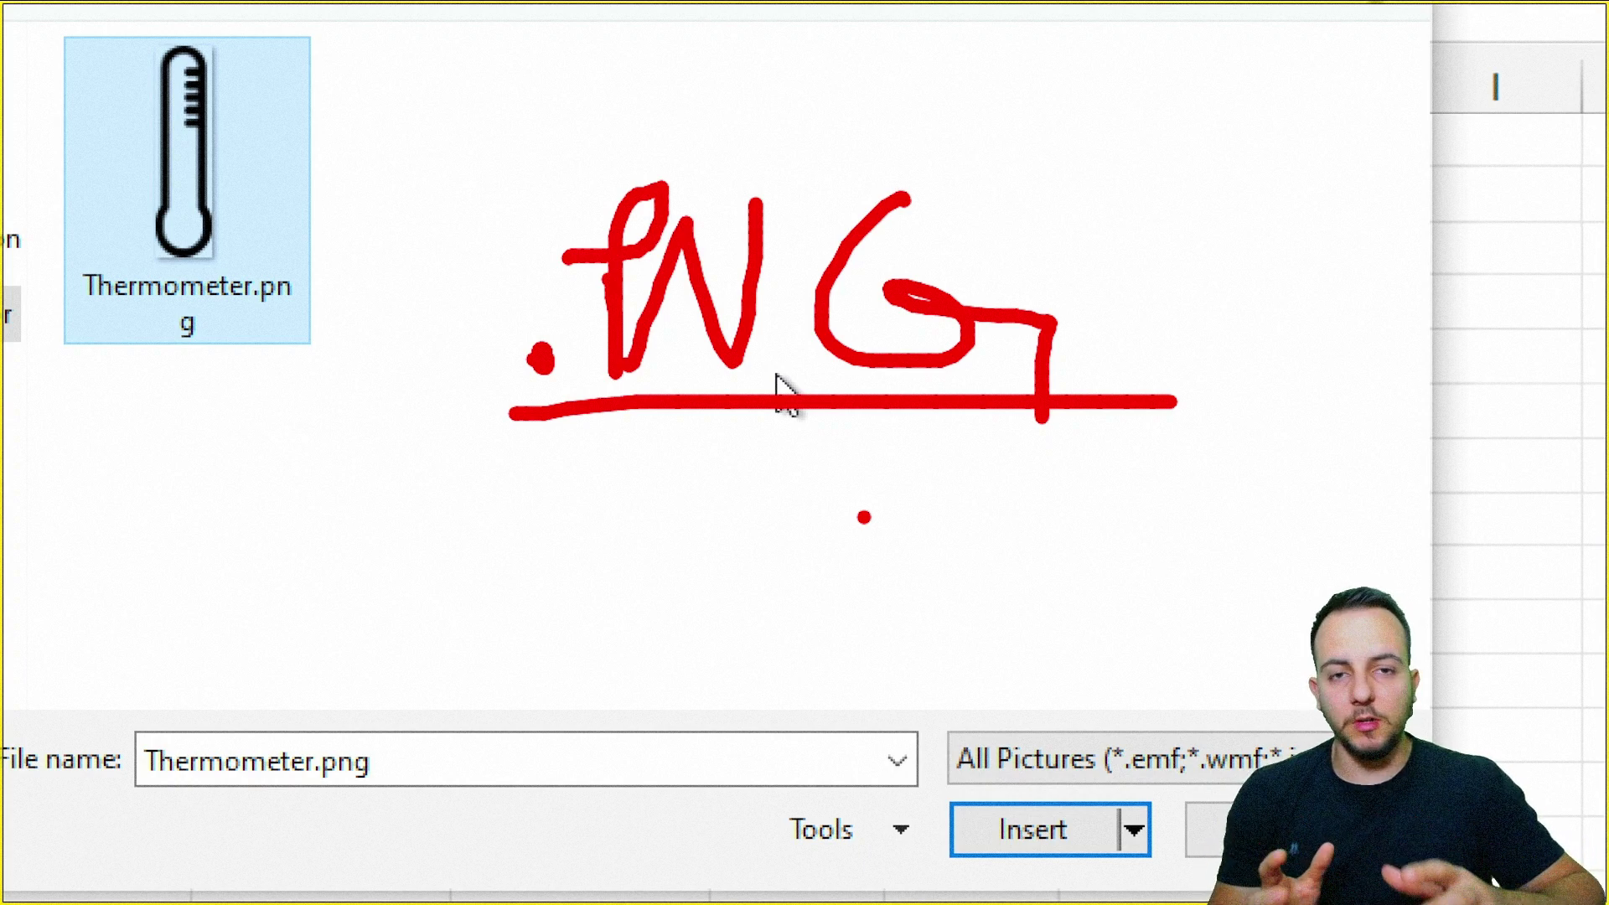
key("Escape")
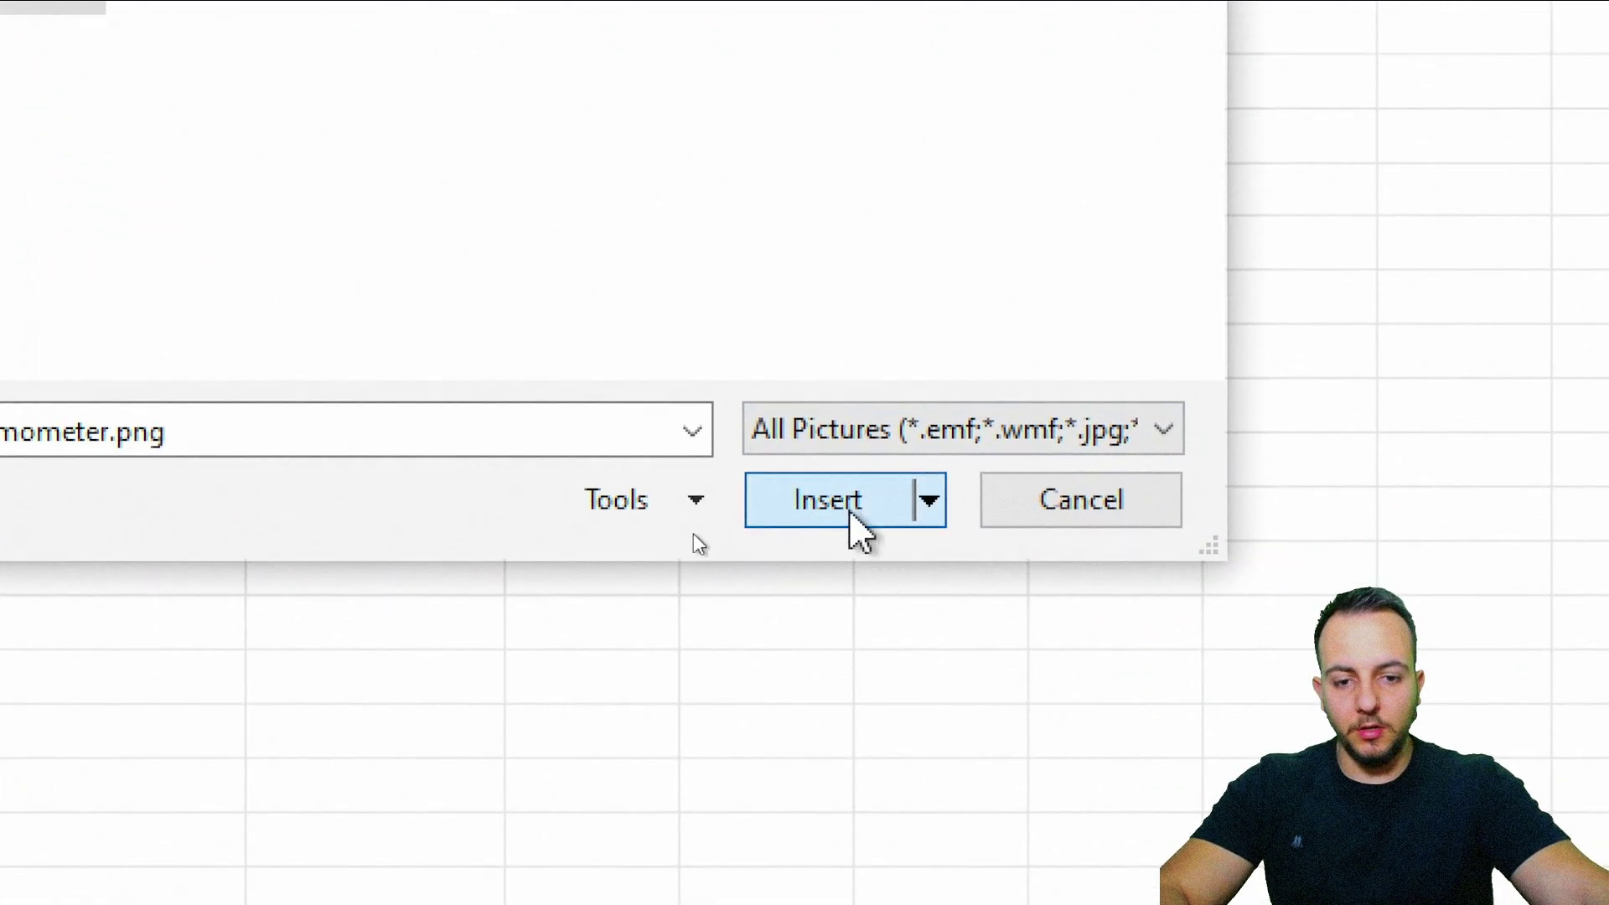
Step: Insert the chosen thermometer picture, place it below the % value in column D and enlarge it to span about rows 4 to 23
left_click(847, 510)
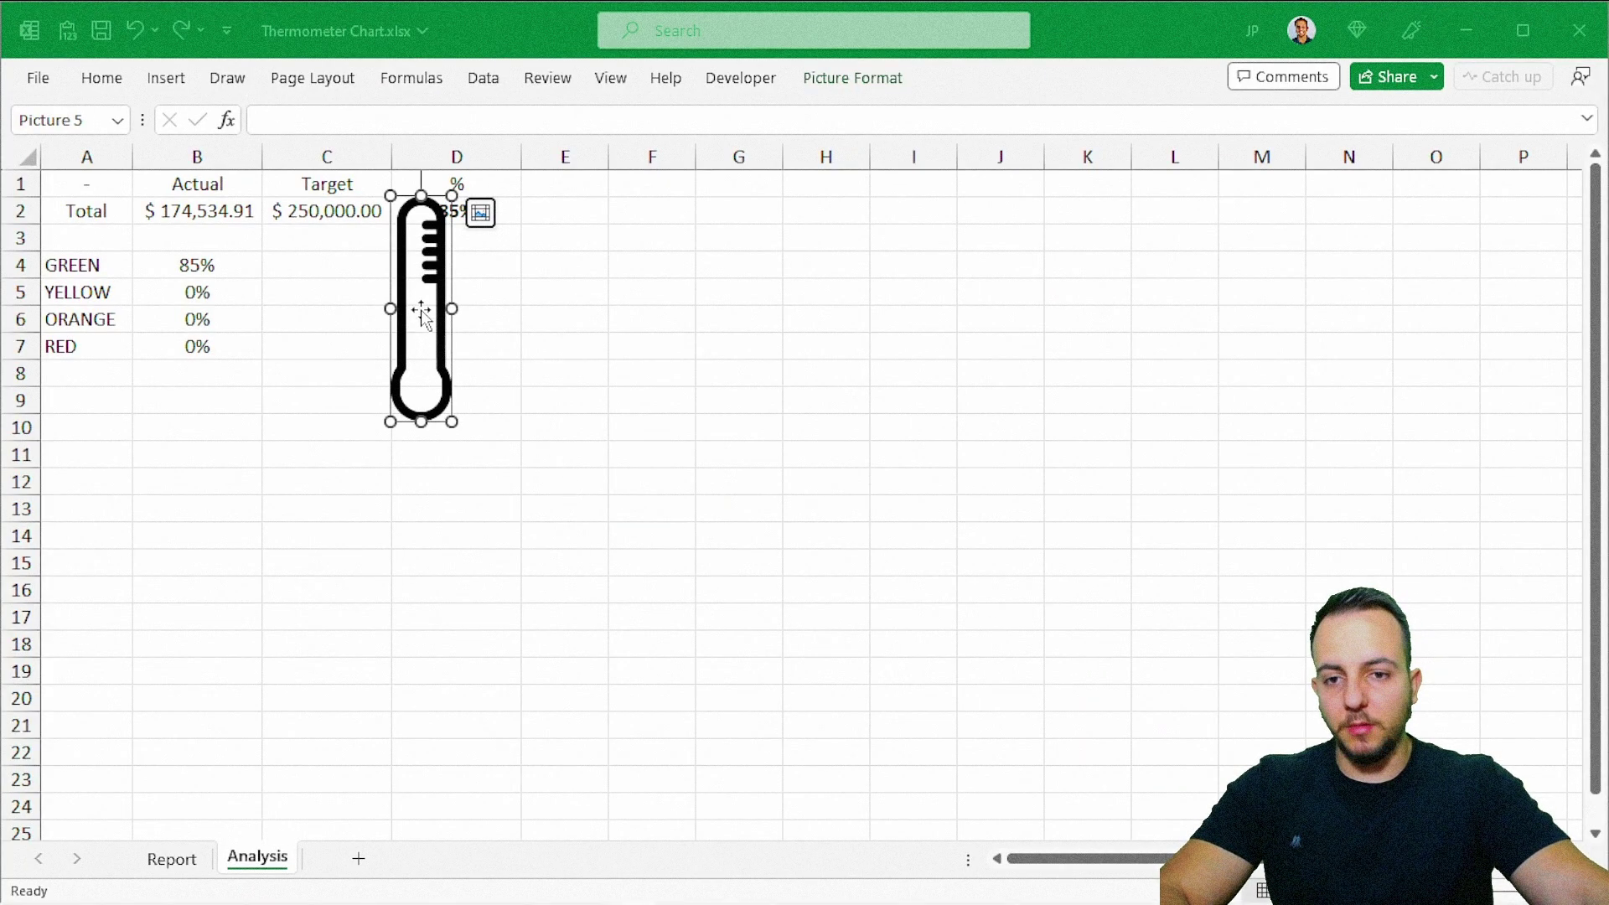
left_click_drag(422, 310, 381, 352)
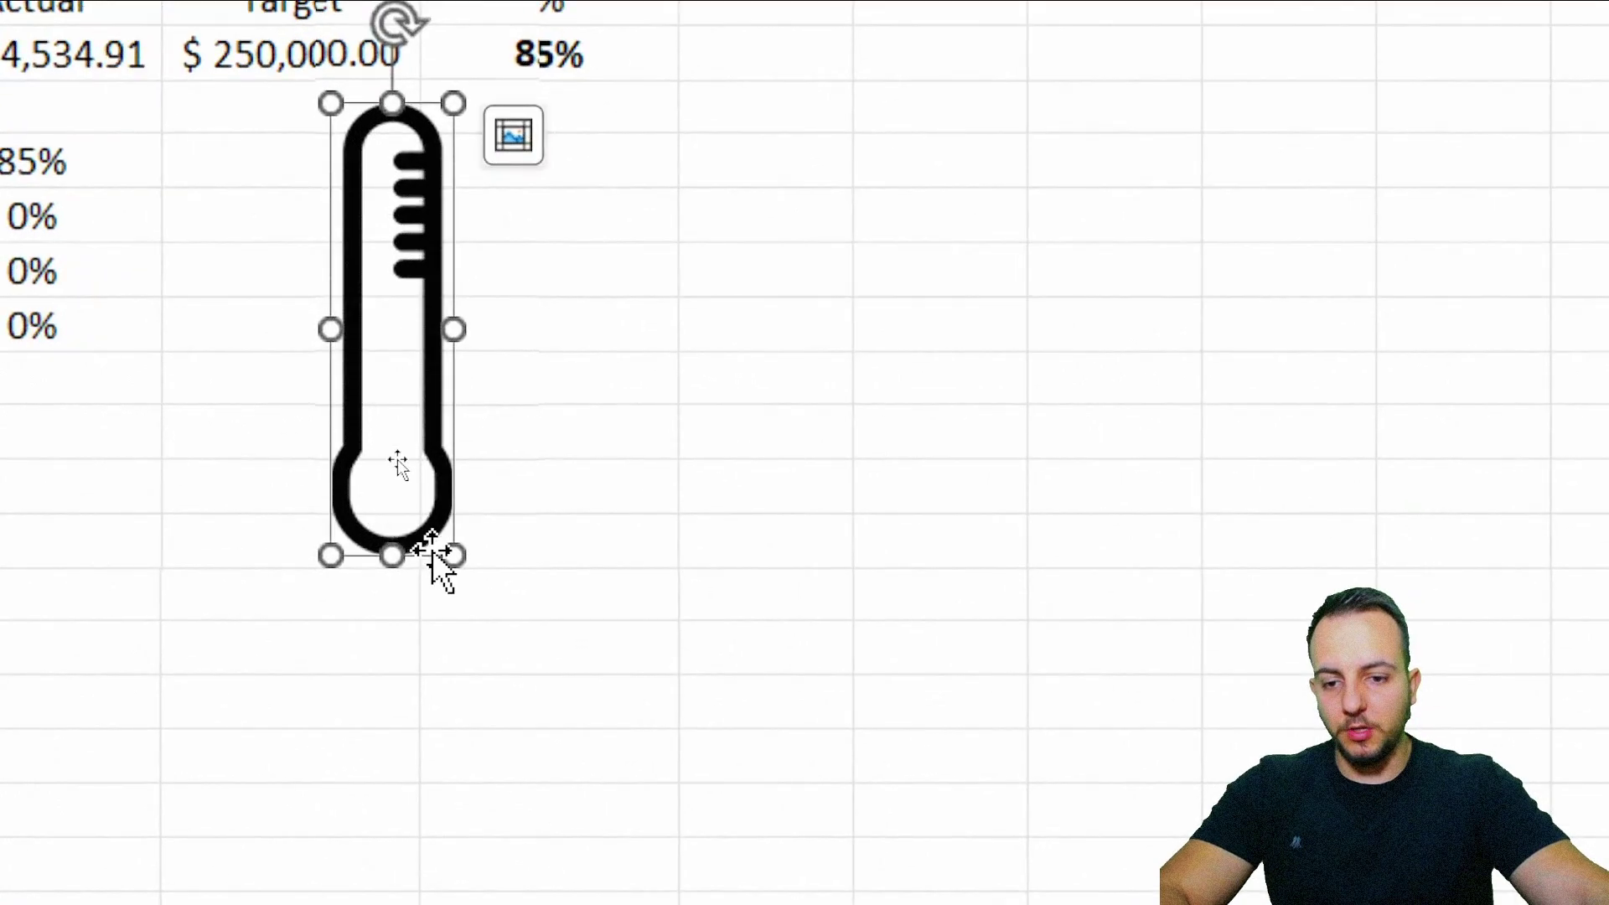
left_click_drag(453, 554, 580, 904)
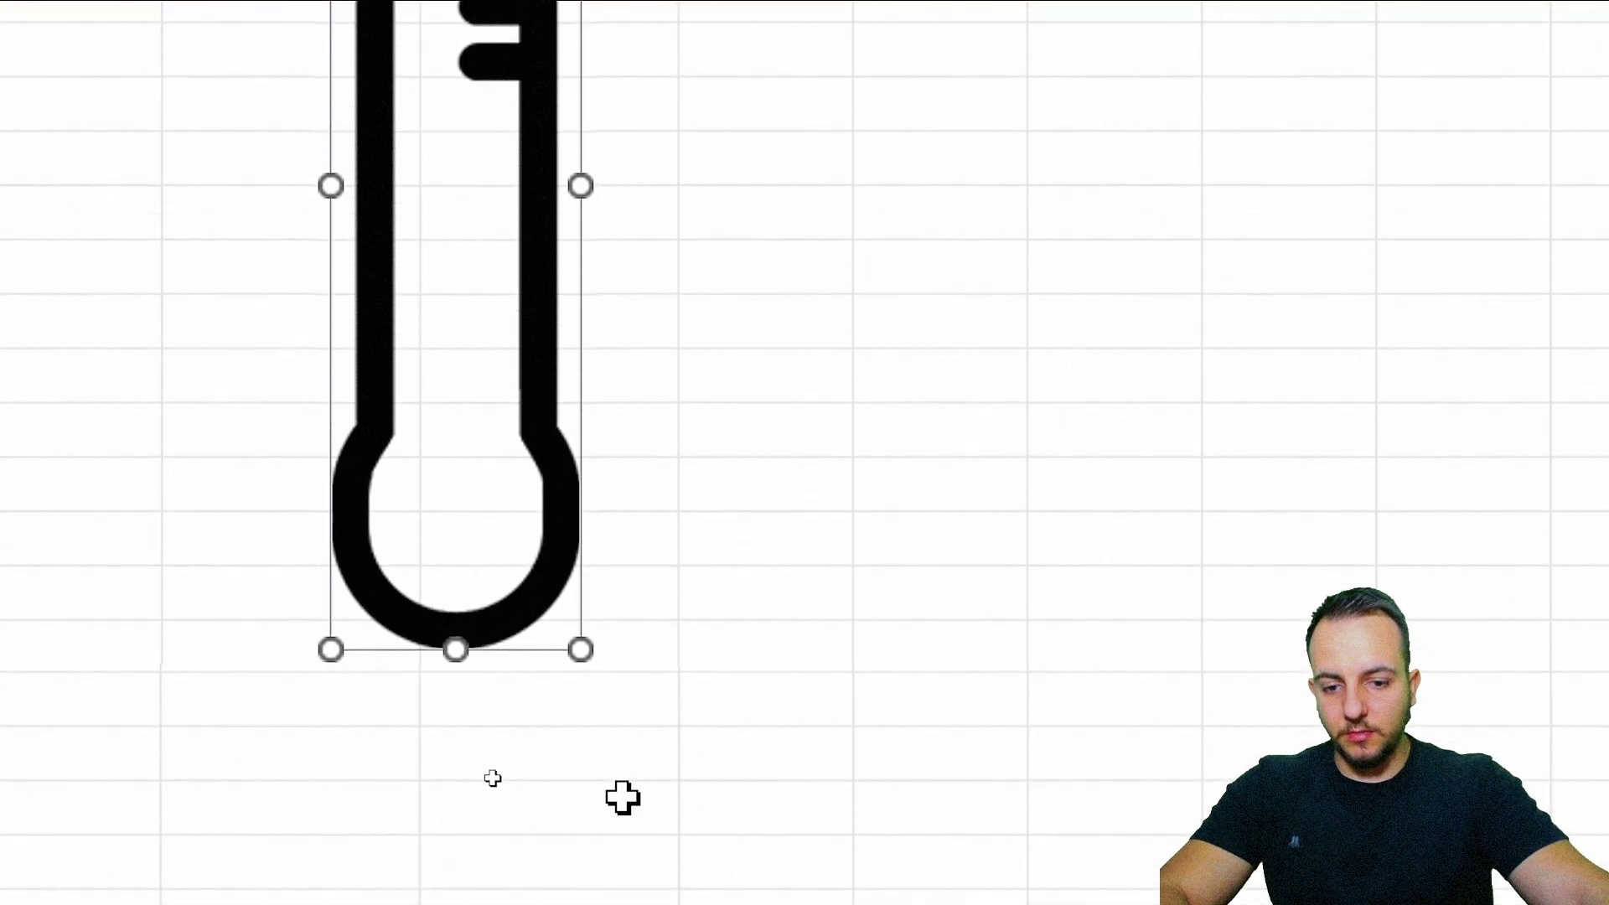
left_click_drag(580, 836, 612, 904)
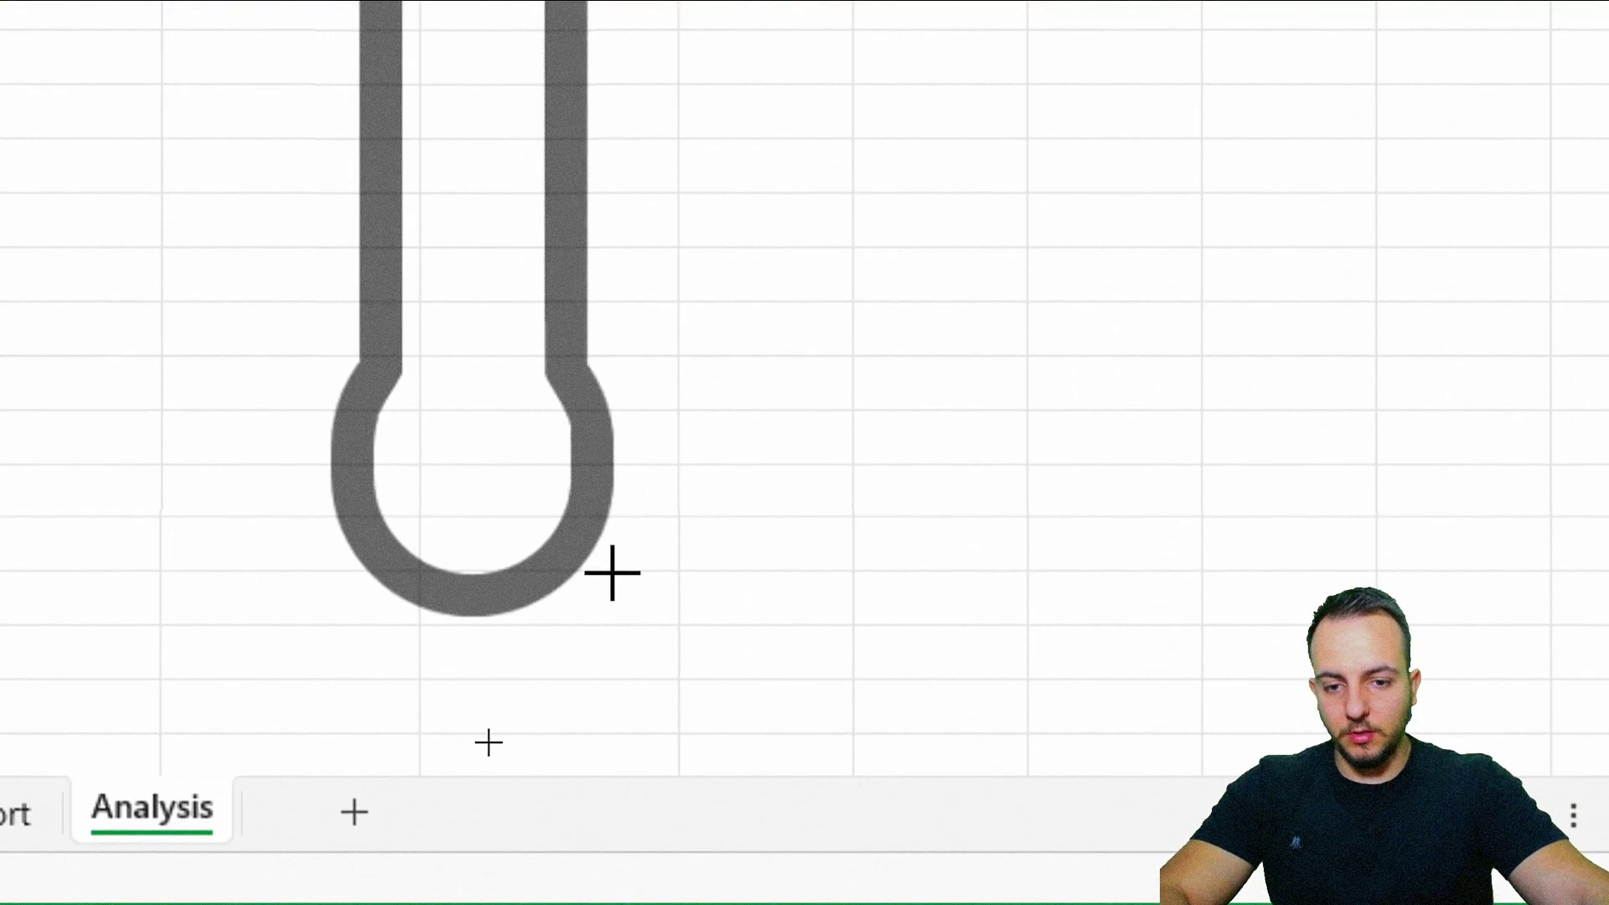
left_click_drag(612, 573, 638, 652)
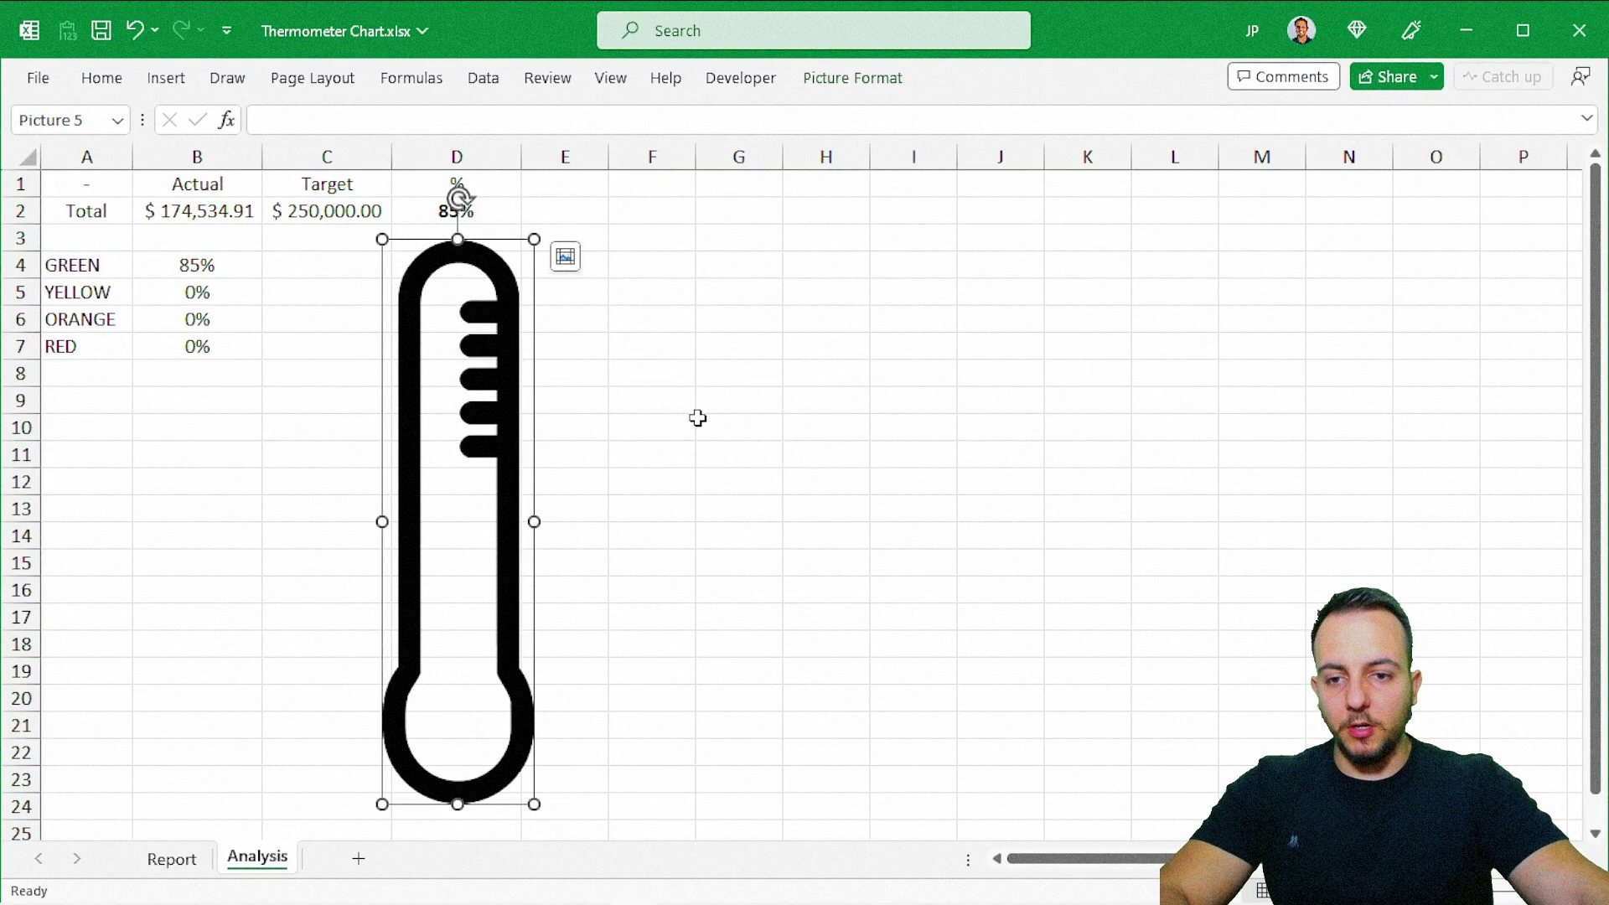
left_click(697, 419)
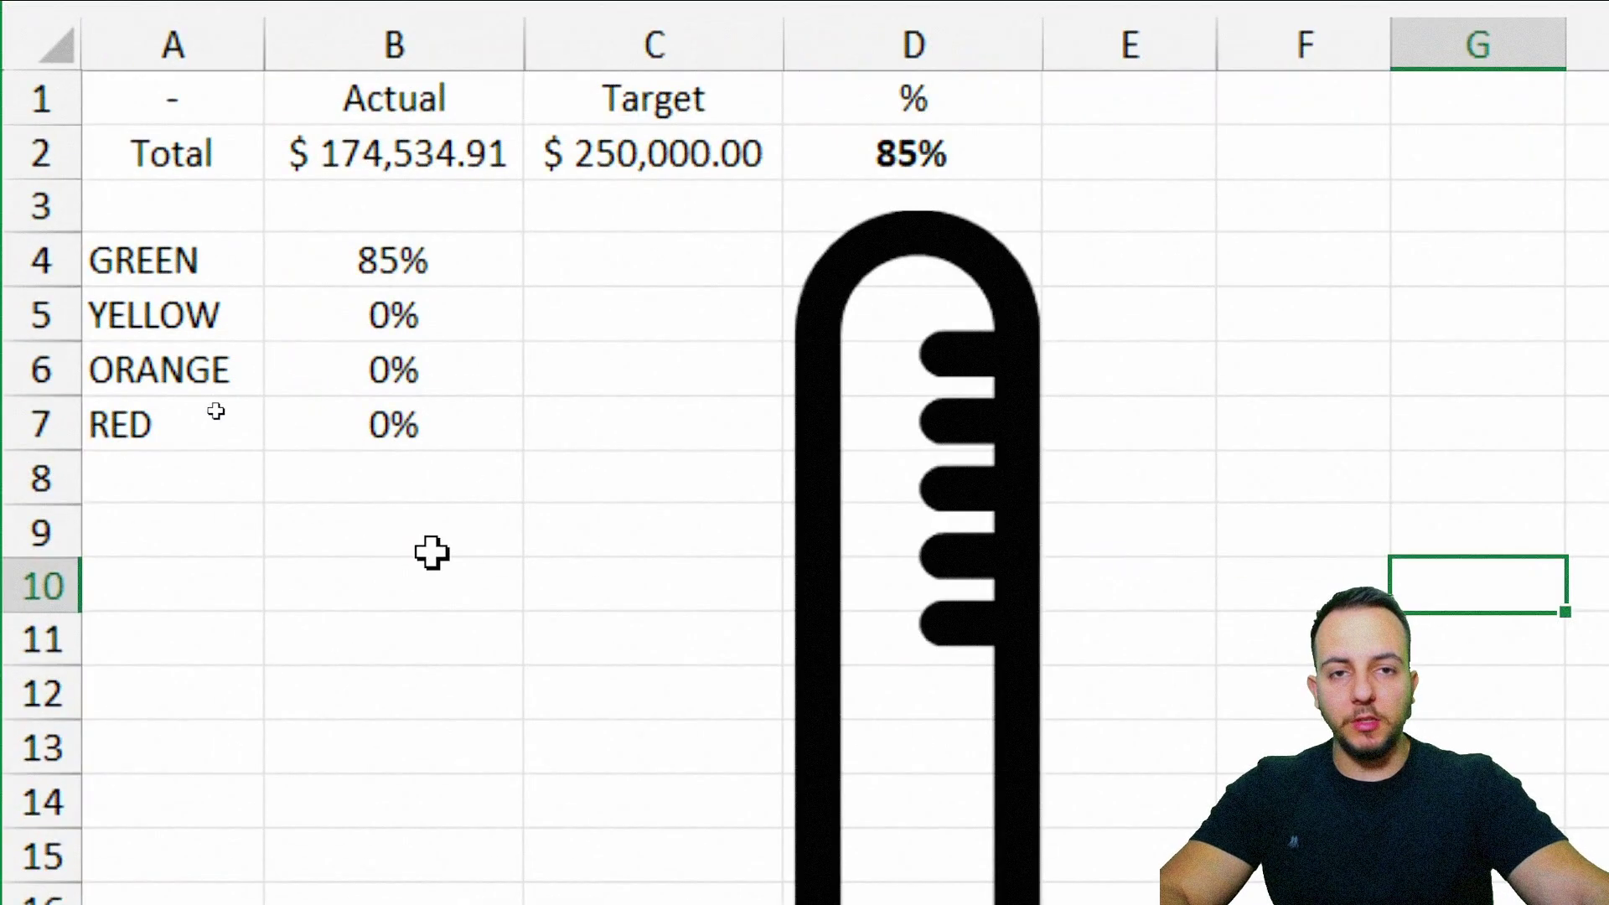
Step: Insert a 2-D stacked column chart from the color rows in A4:B7
left_click_drag(206, 261, 347, 437)
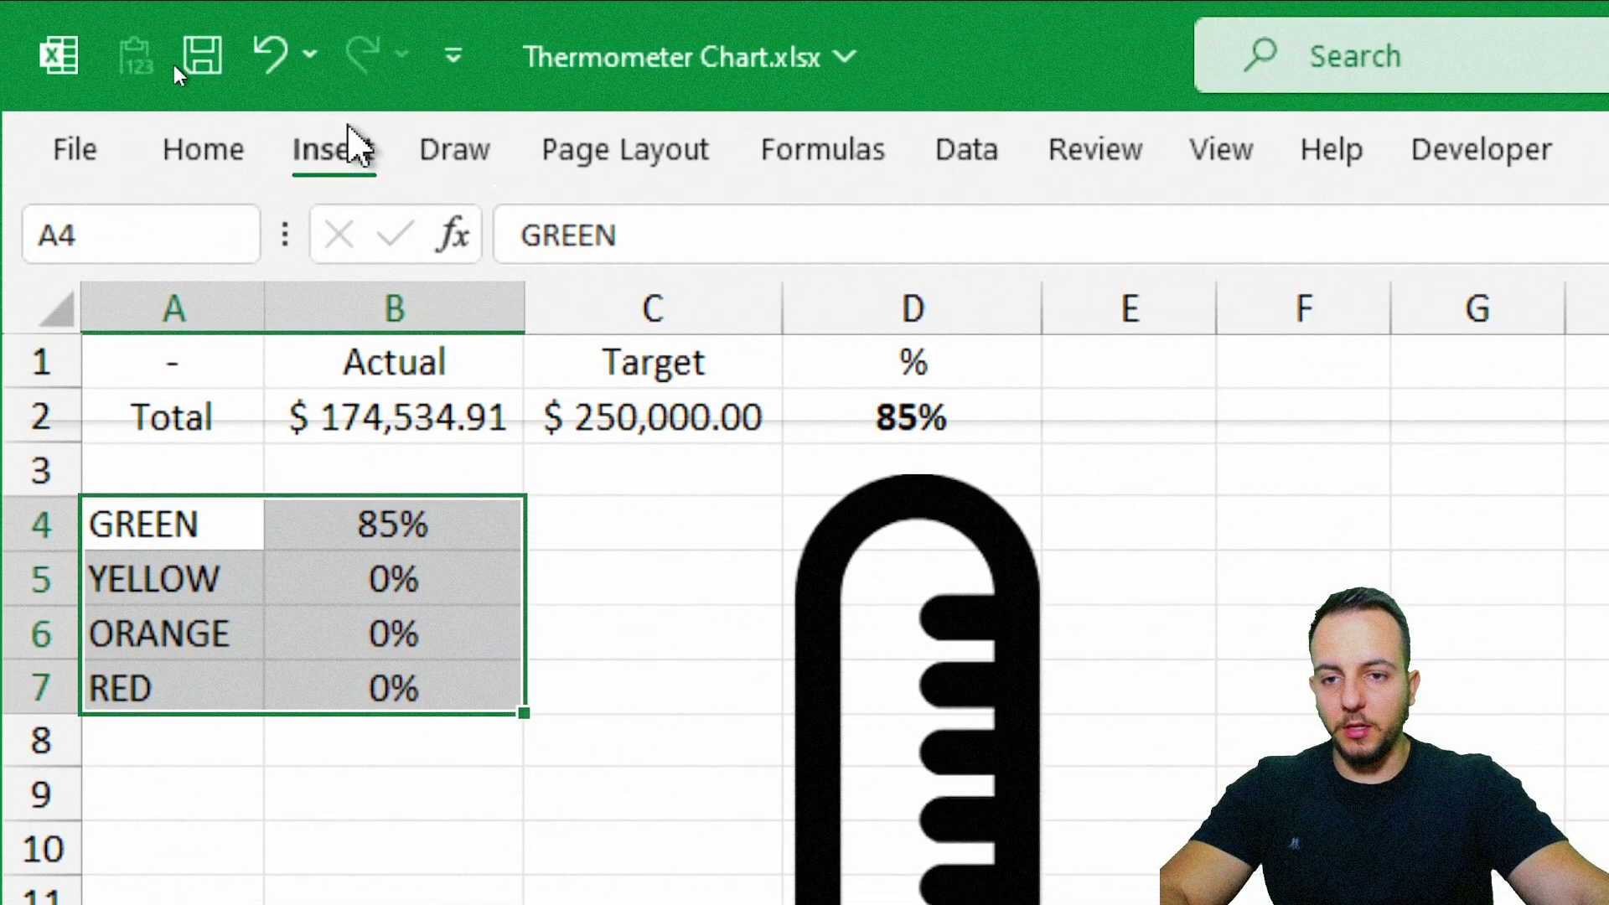
left_click(344, 142)
left_click(976, 227)
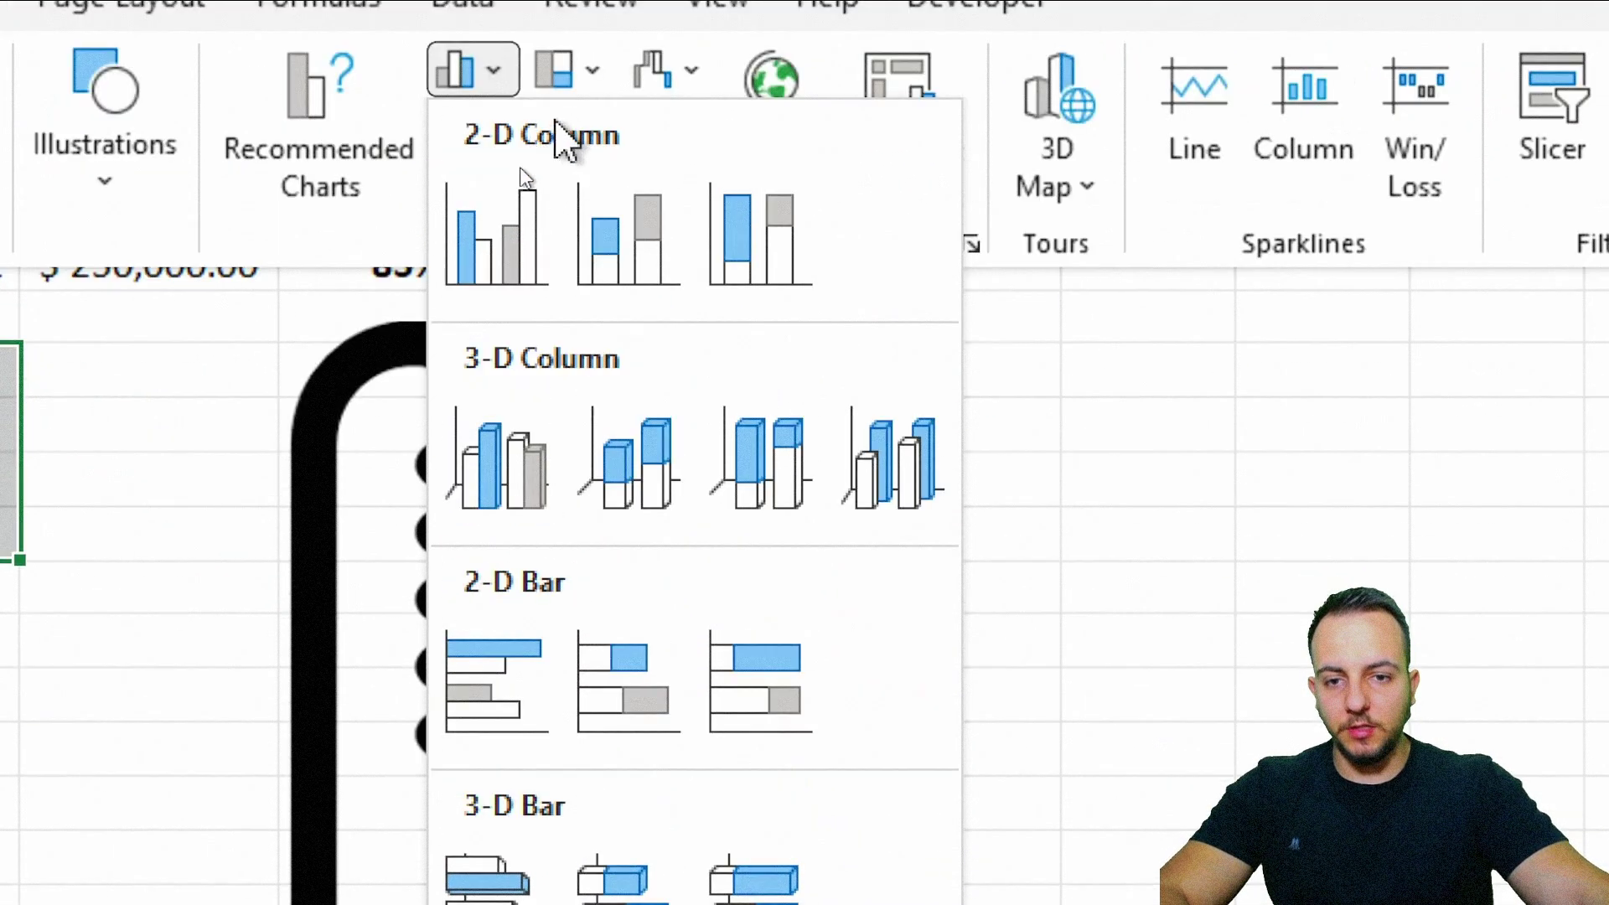
left_click(629, 241)
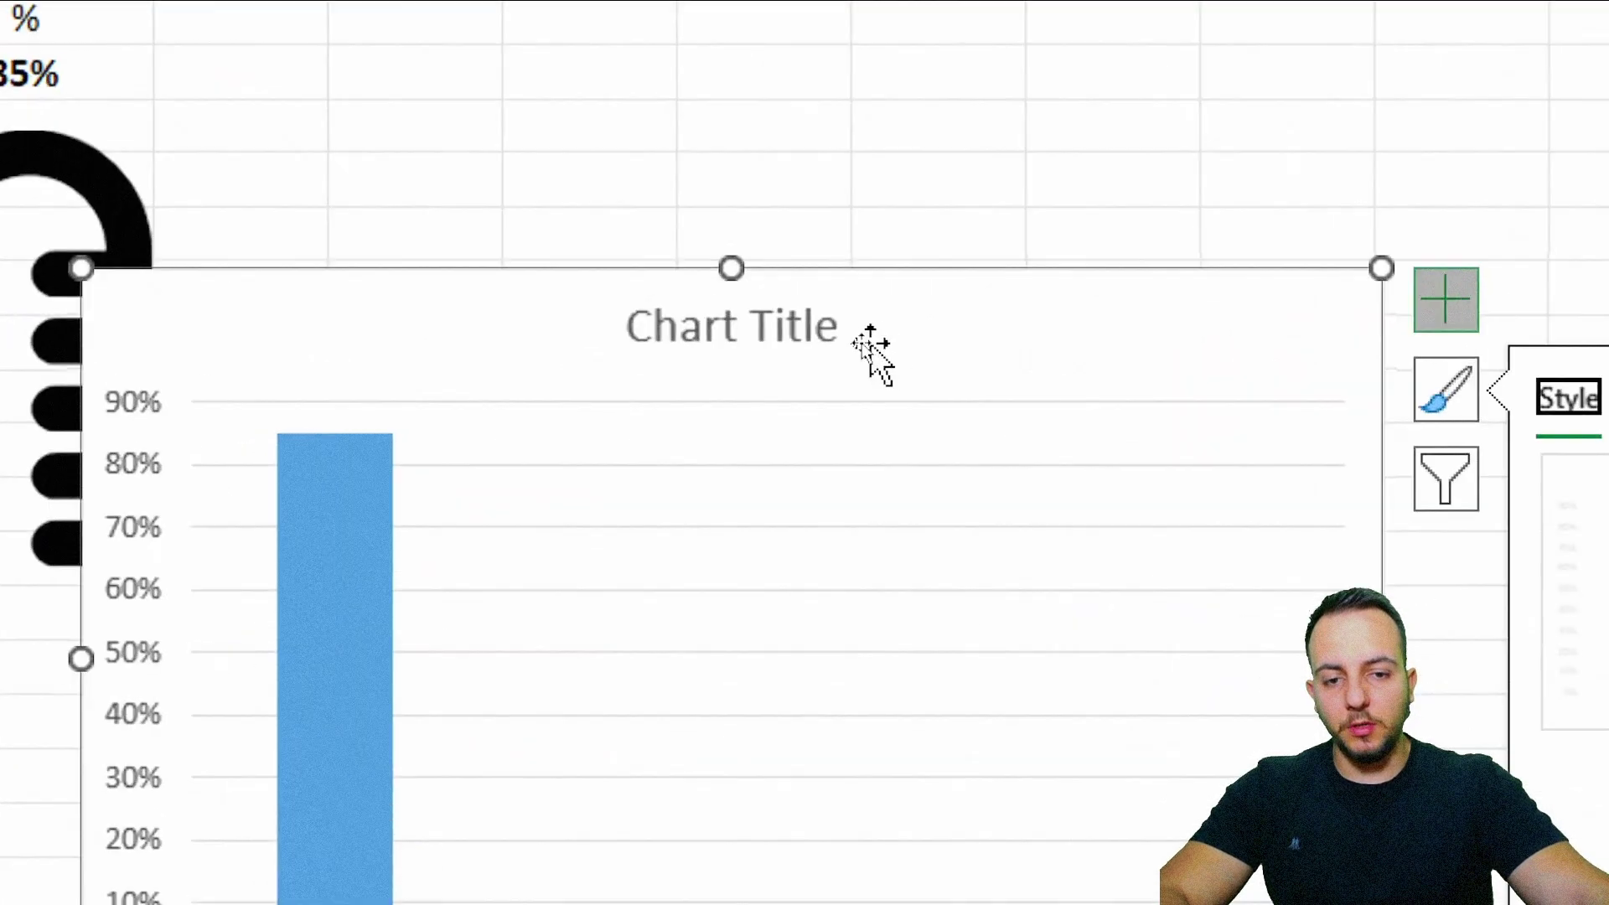
Step: Remove the title, the gridlines and the horizontal category axis from the column chart
left_click(842, 336)
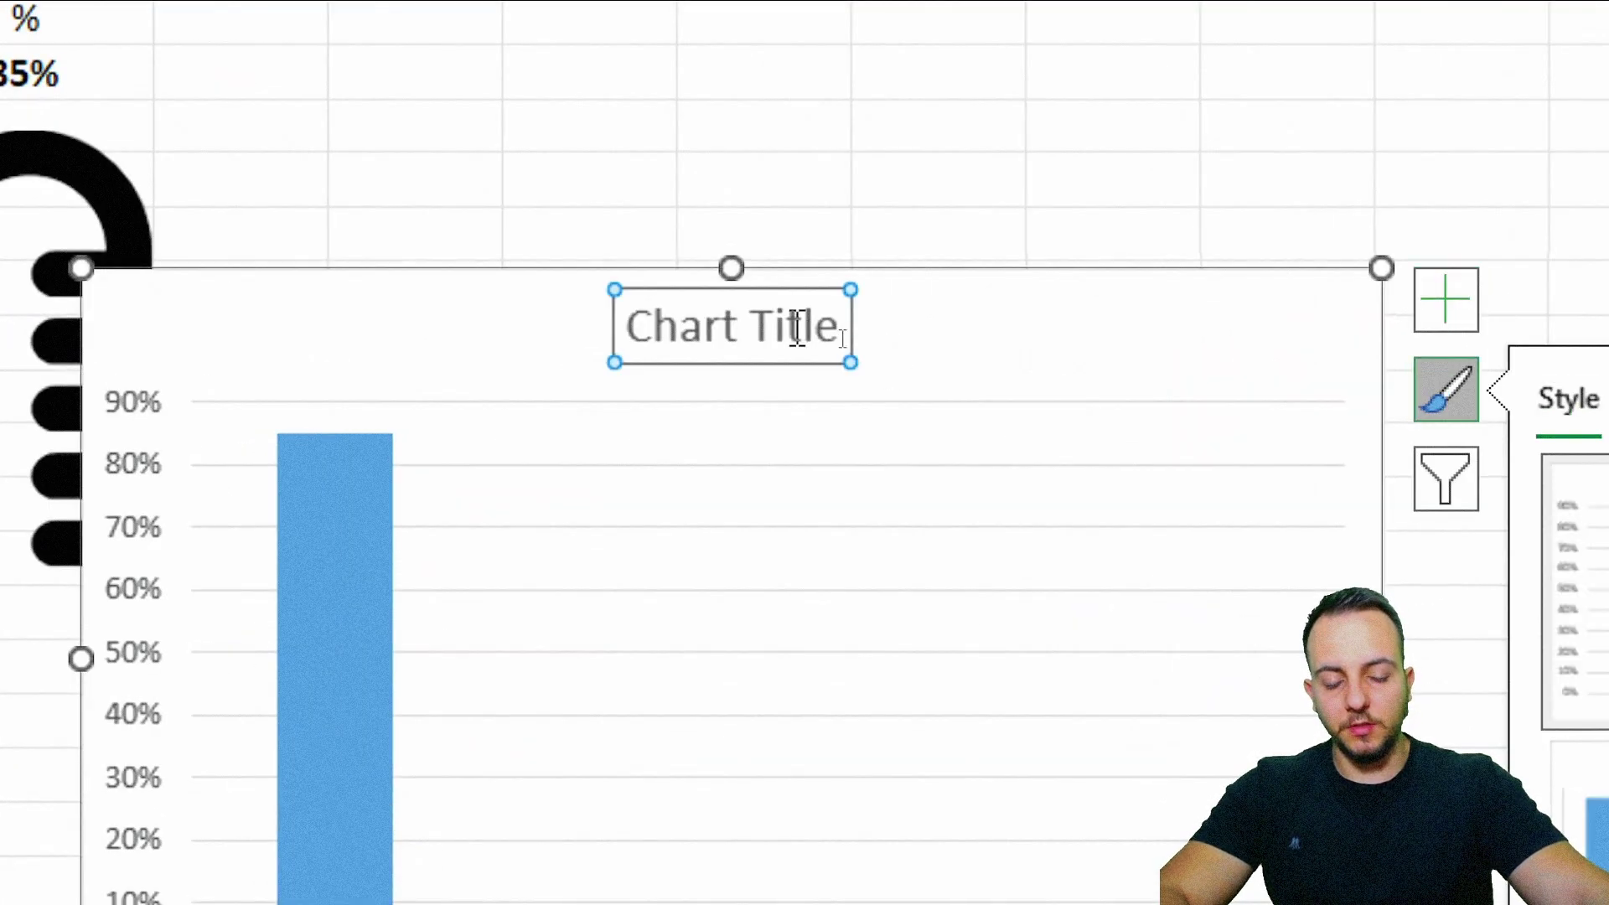
key("Delete")
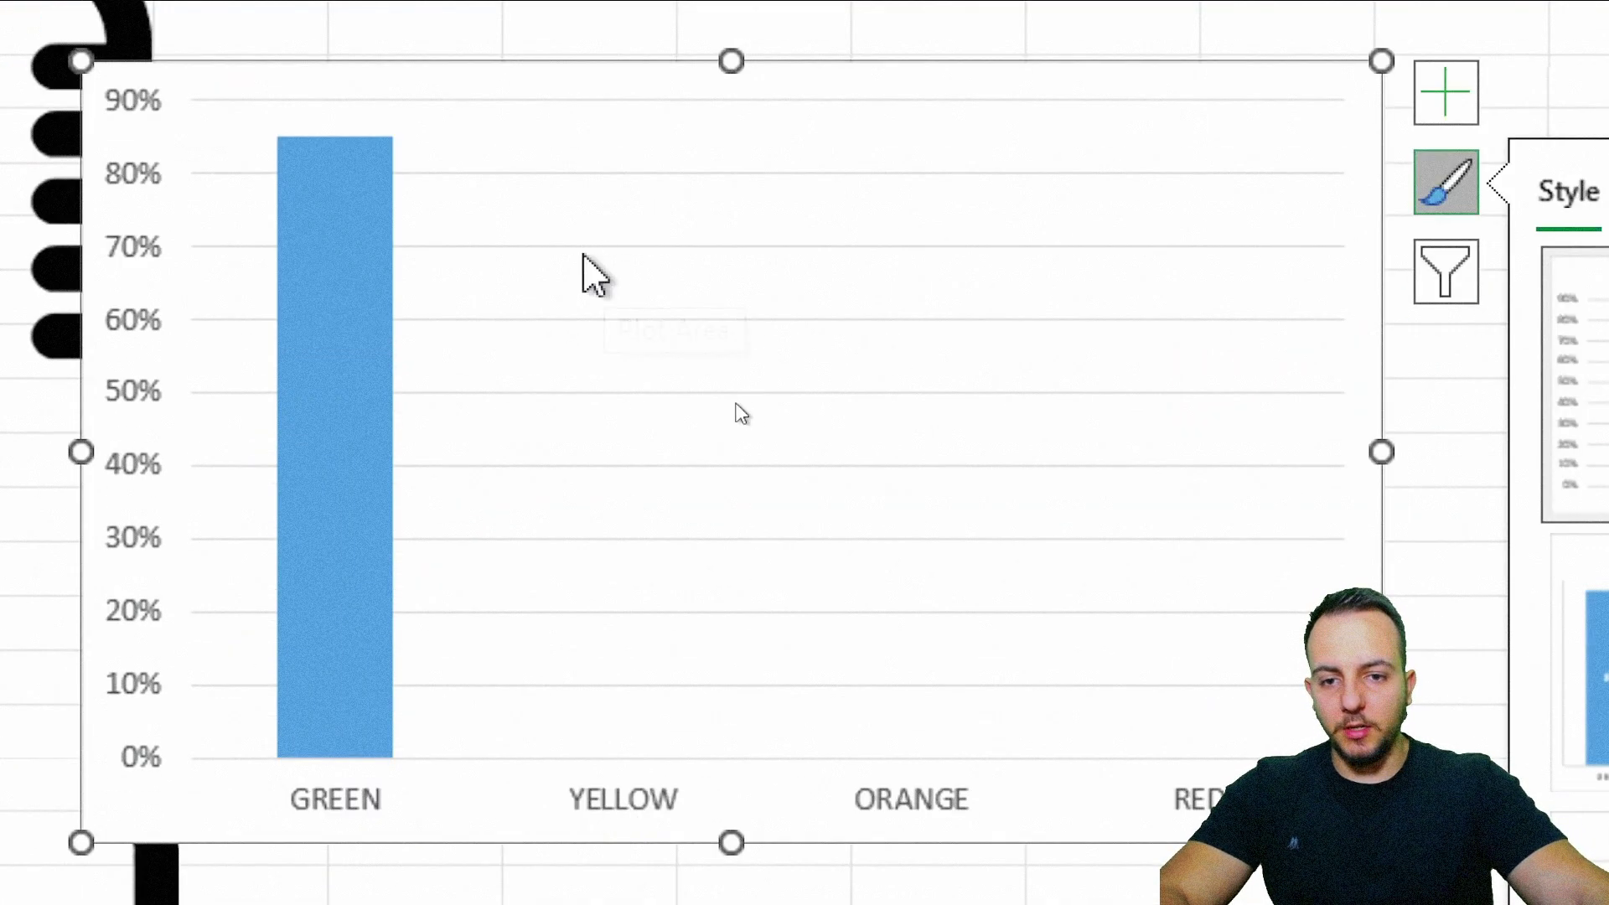
left_click(582, 248)
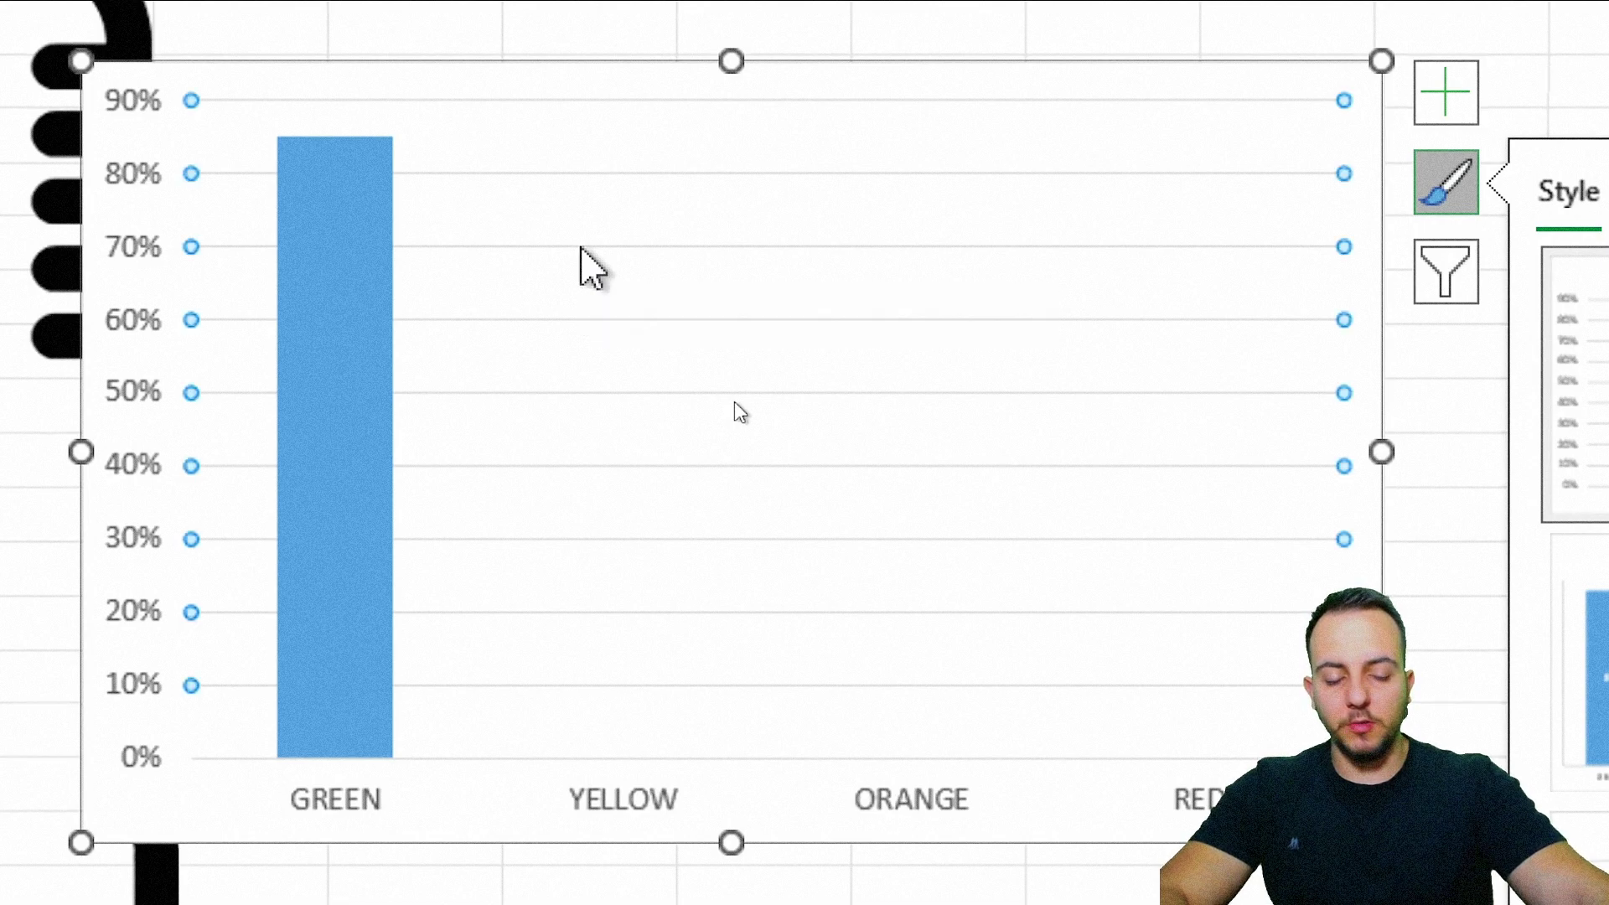
key("Delete")
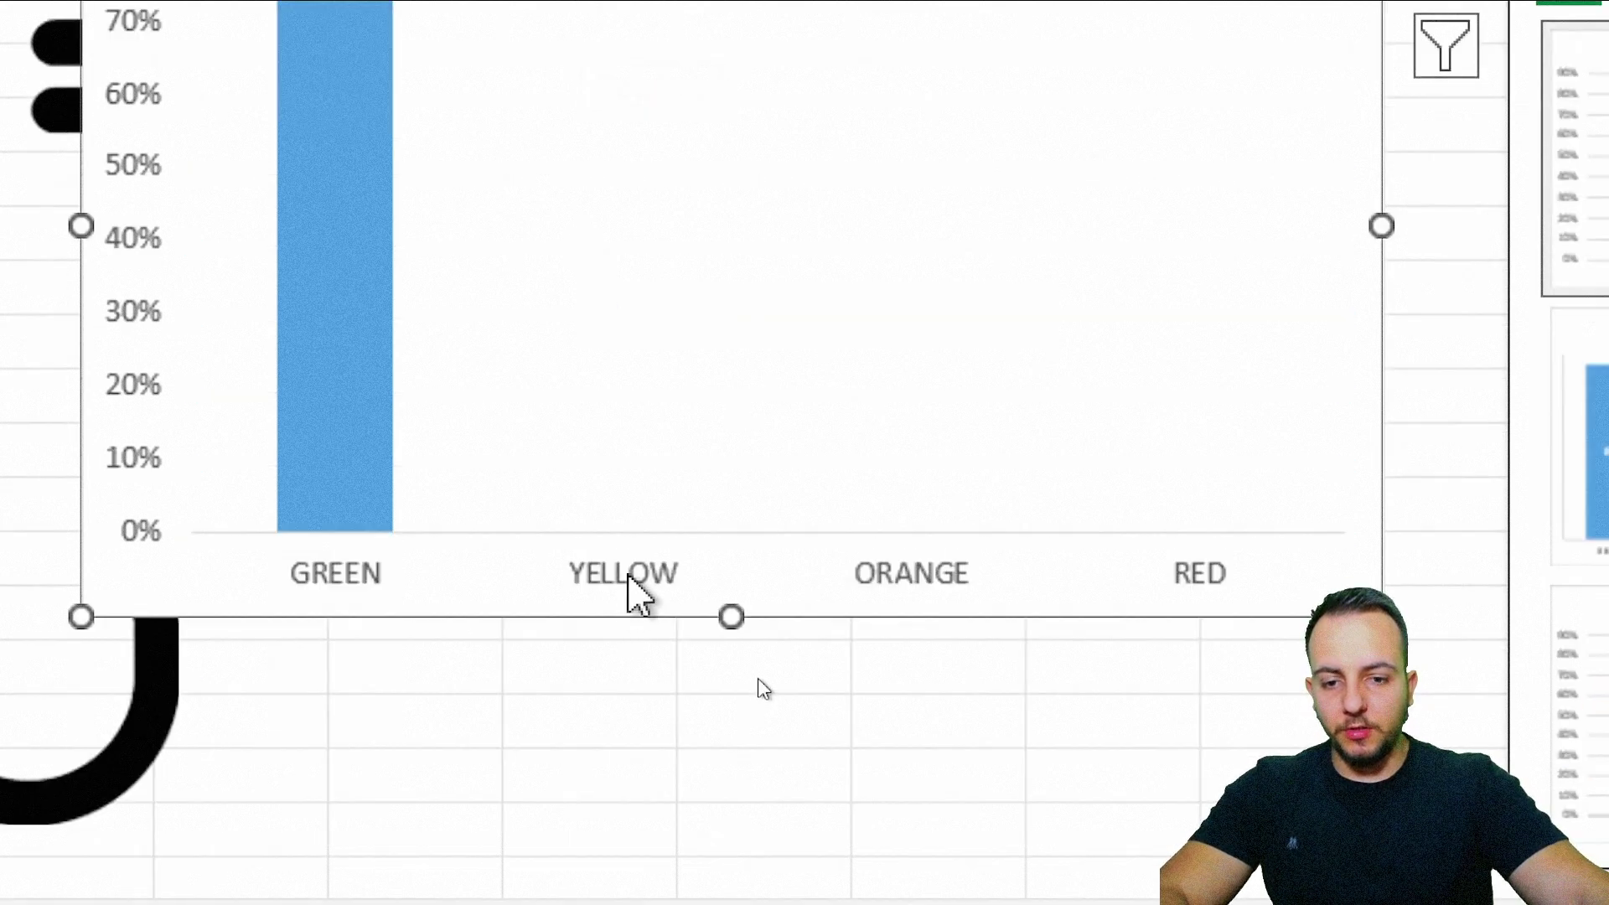
left_click(630, 587)
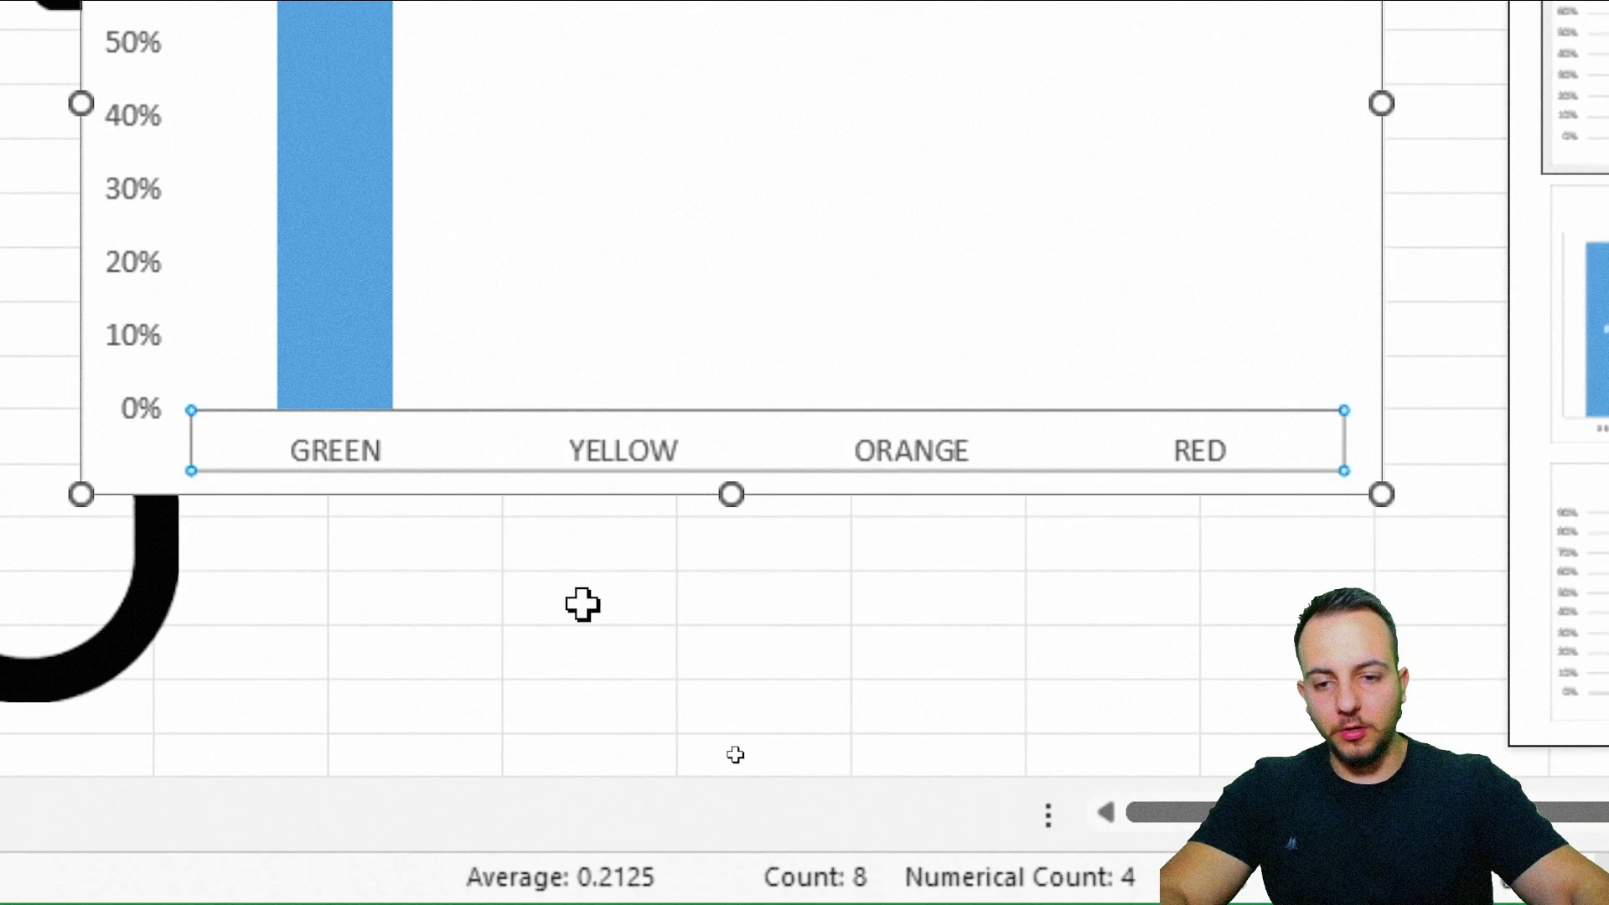
key("Delete")
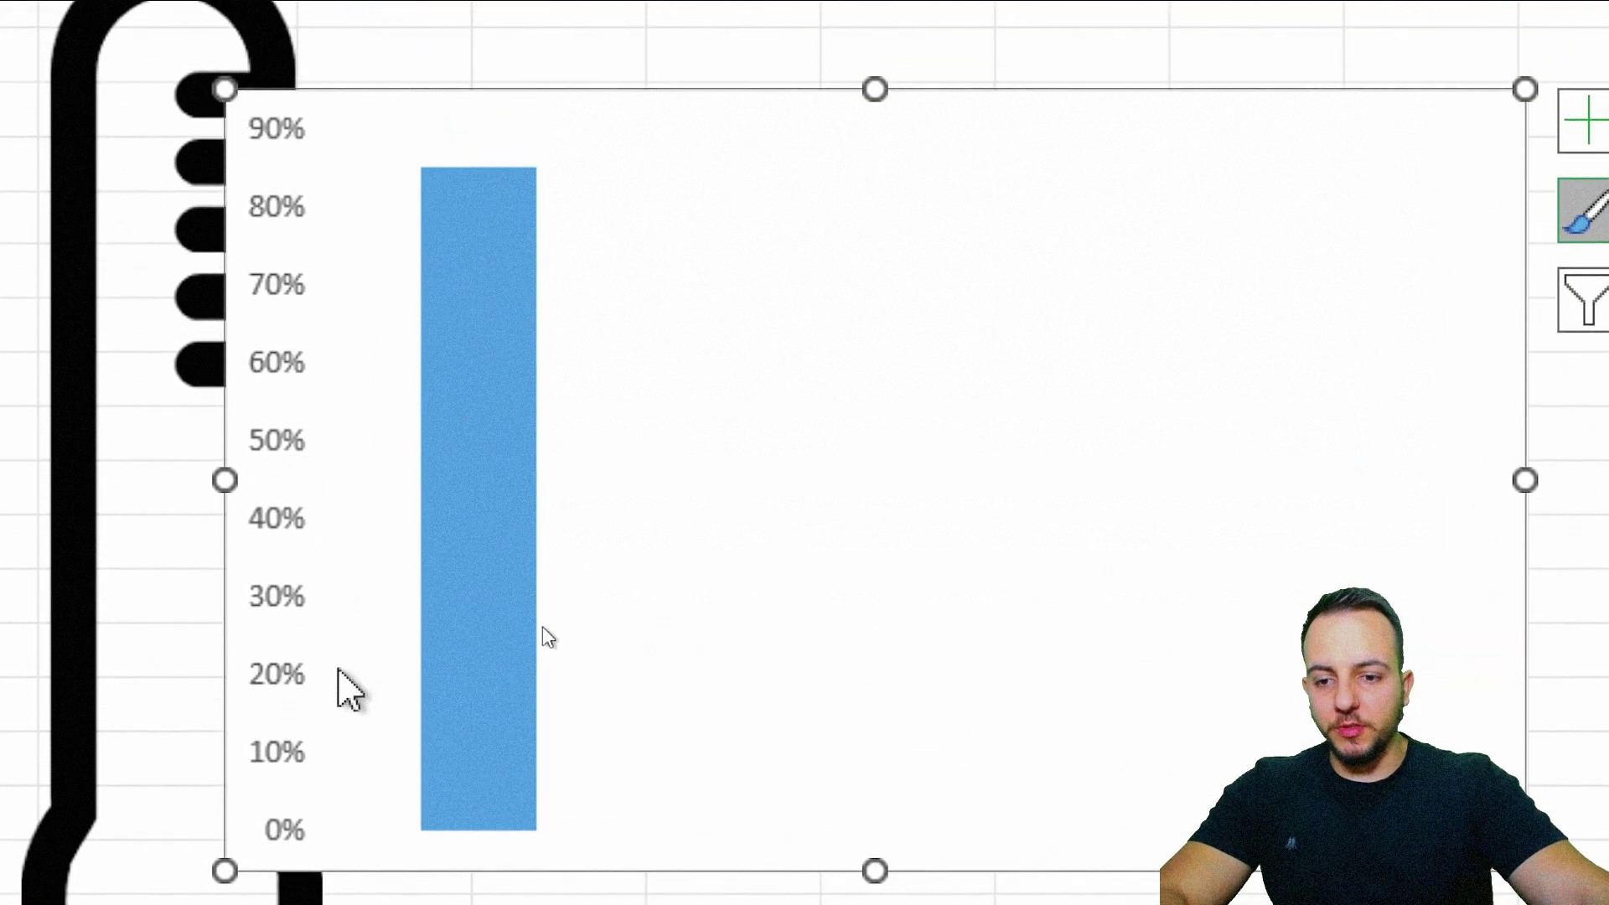
Step: Fix the chart's vertical axis bounds at a minimum of 0 and a maximum of 100%, and delete the axis
left_click(264, 273)
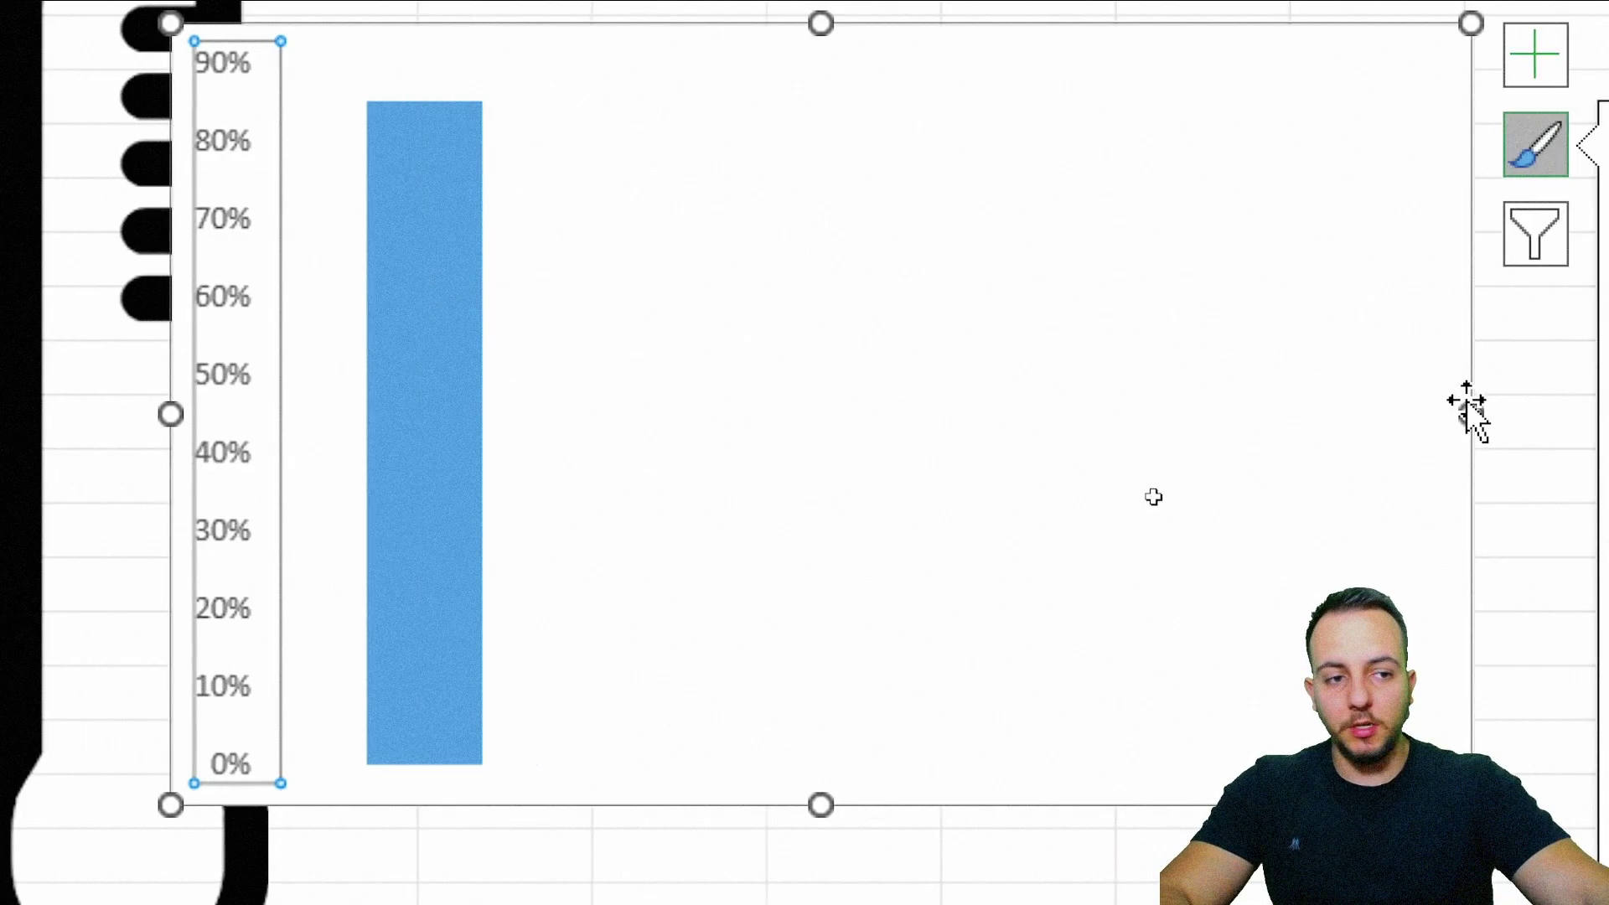
key("ctrl+1")
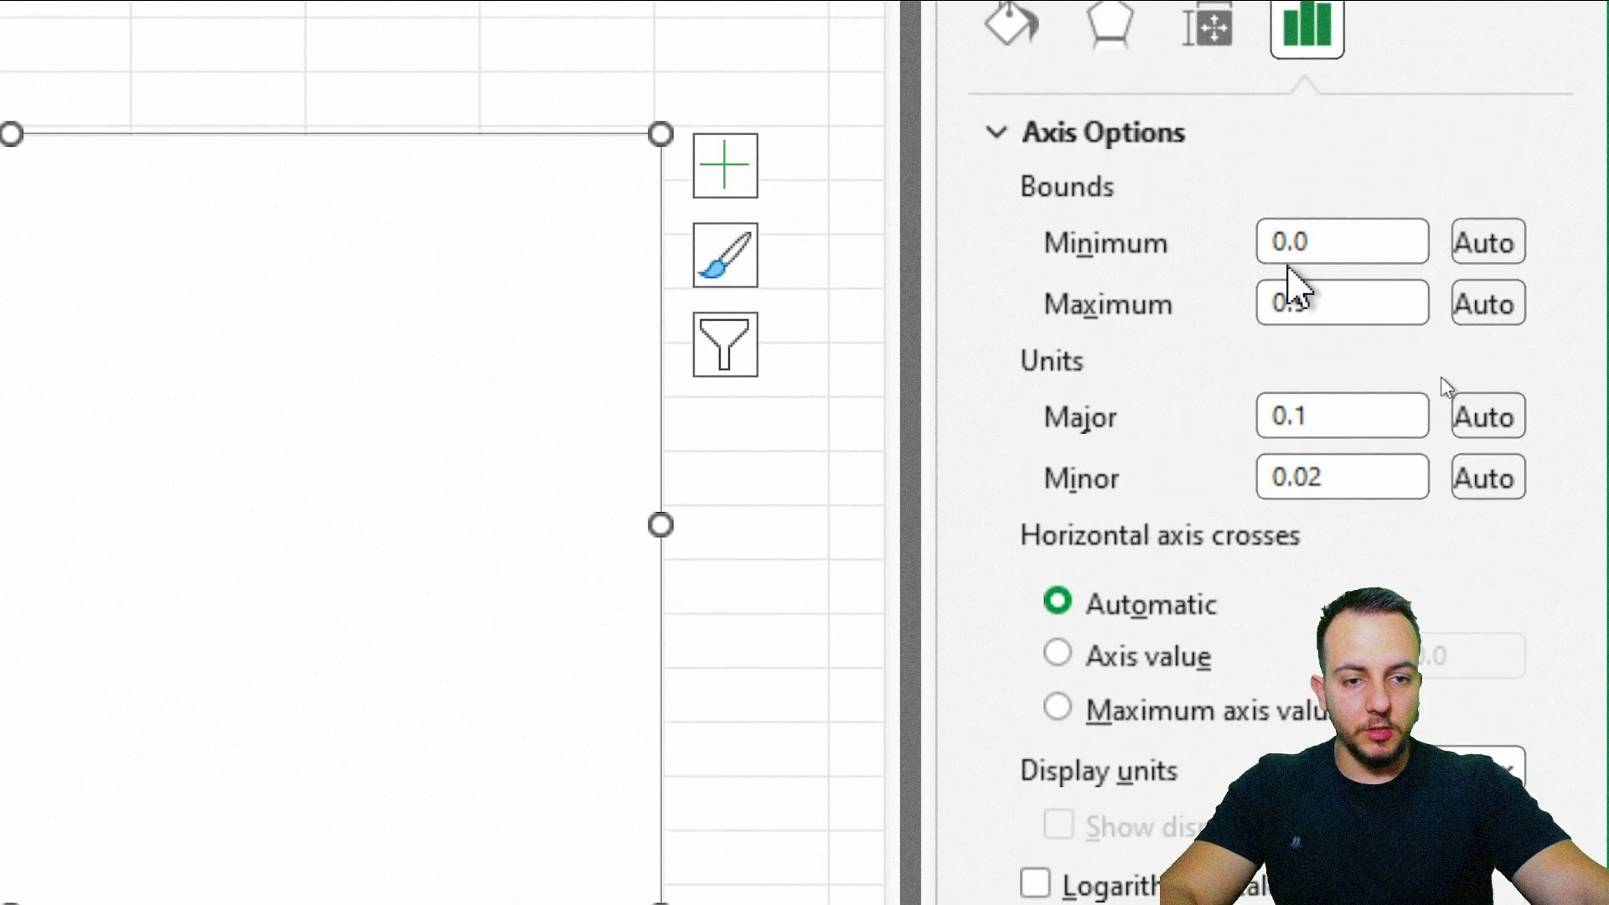
double_click(1367, 241)
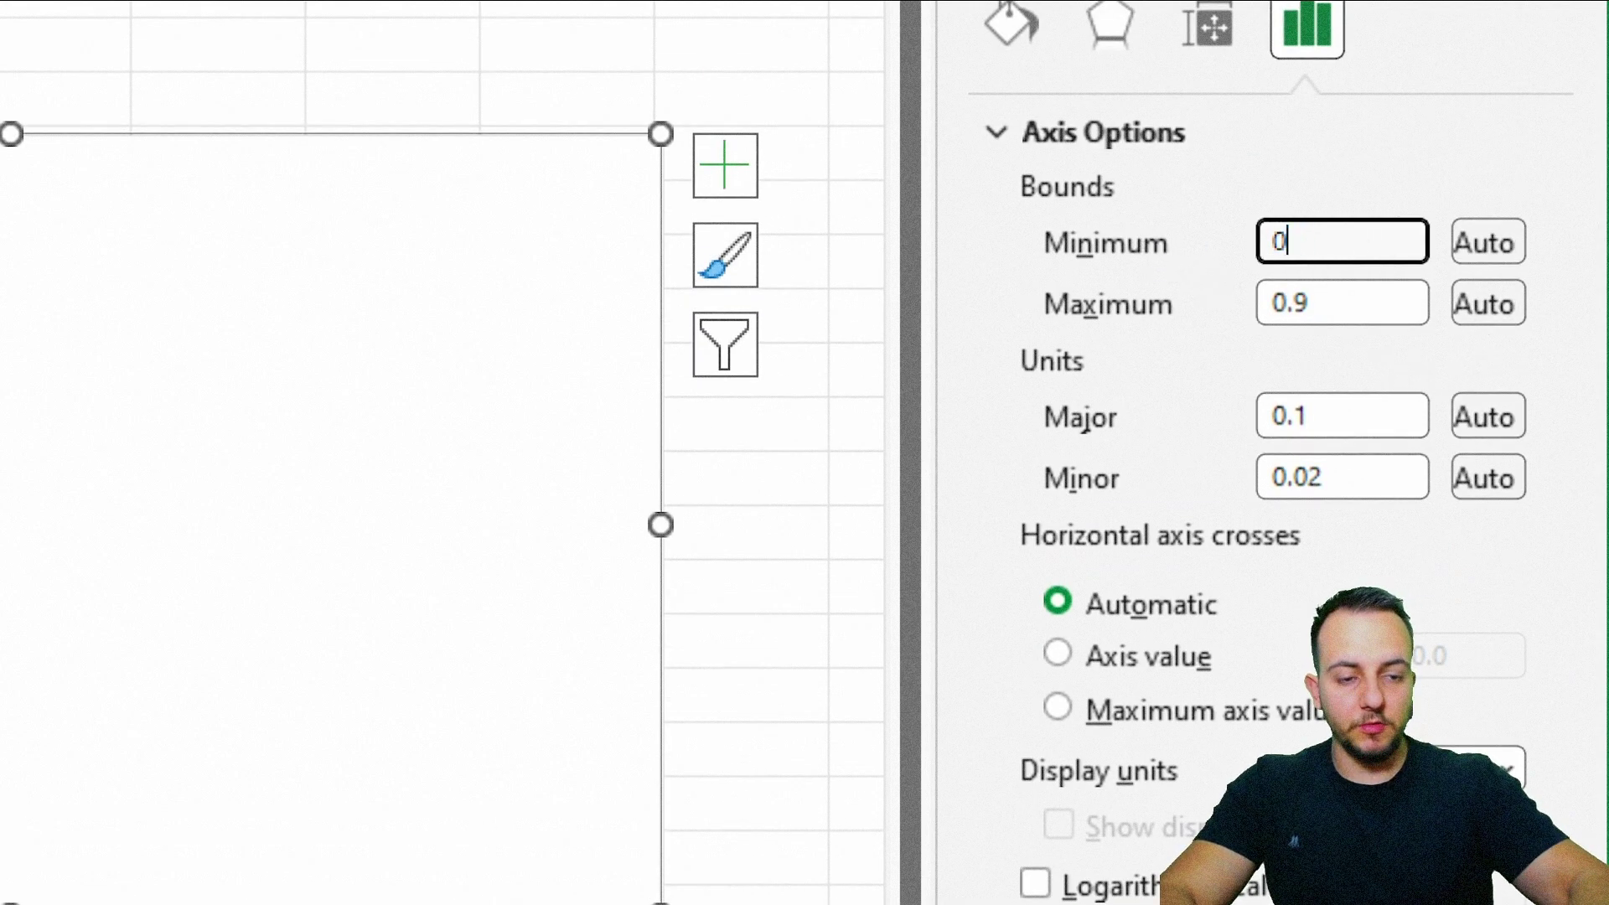
type("0")
key("Return")
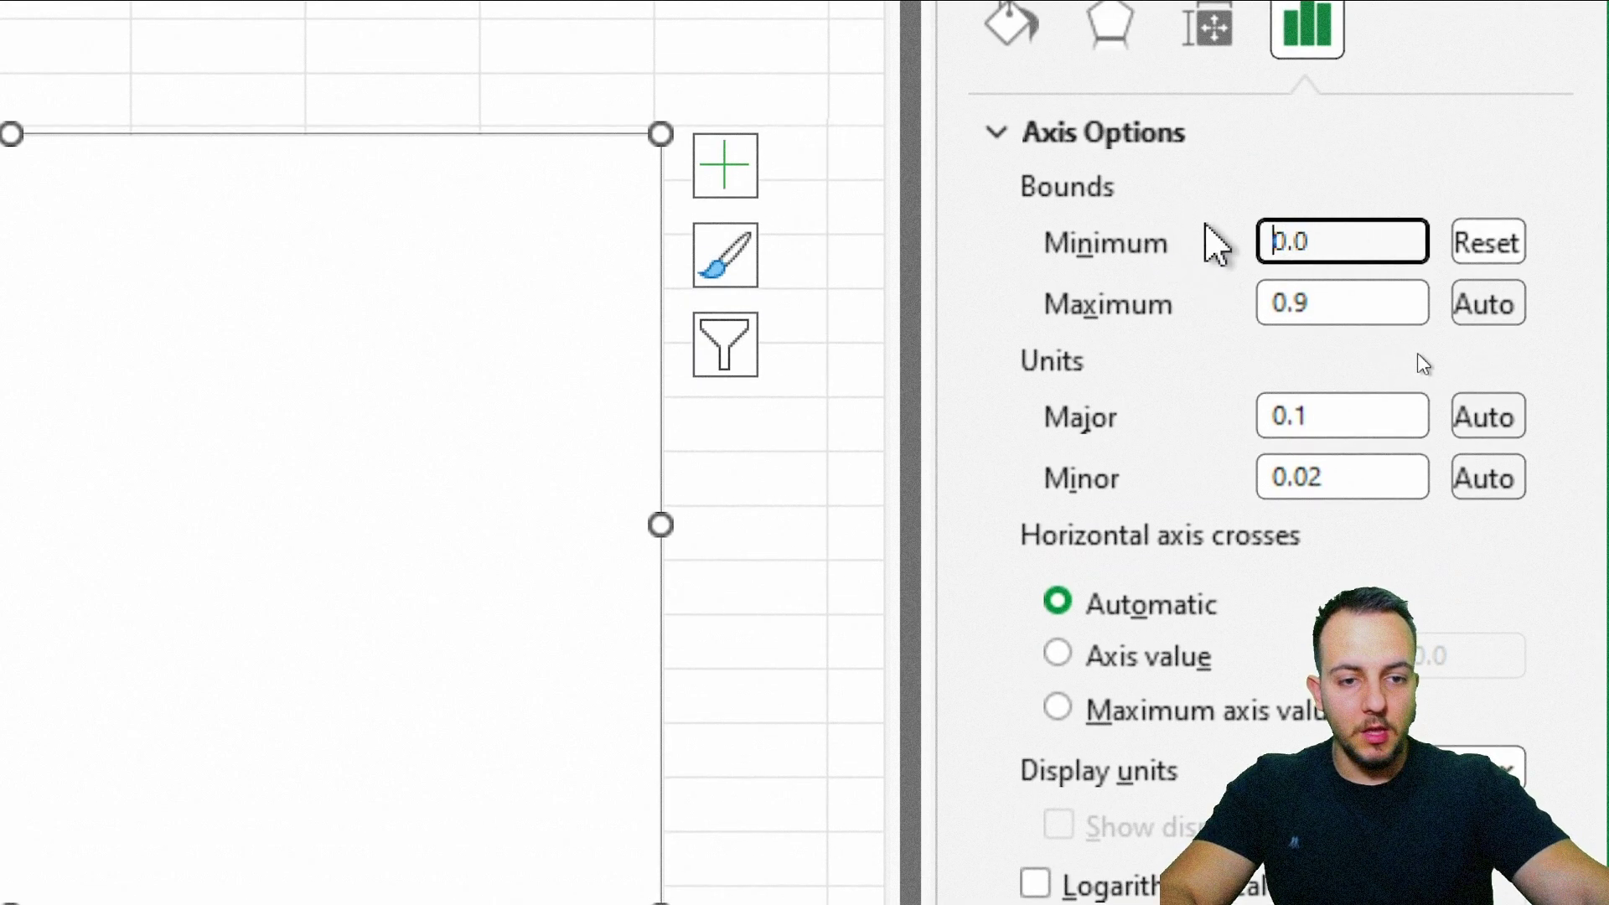
double_click(1272, 302)
key("Return")
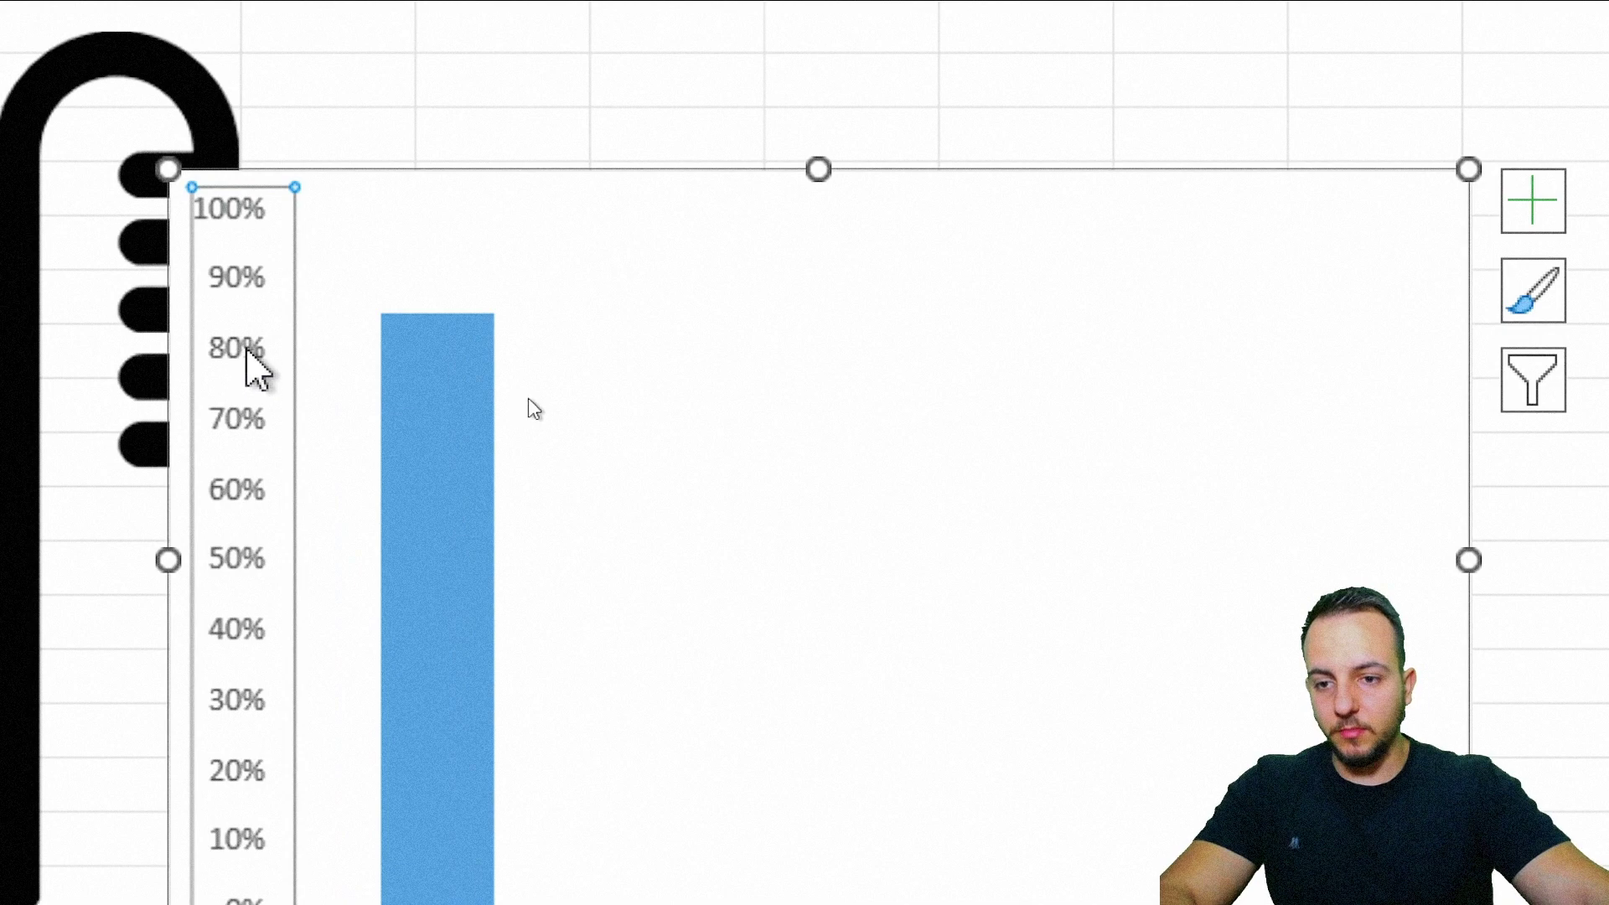
key("Delete")
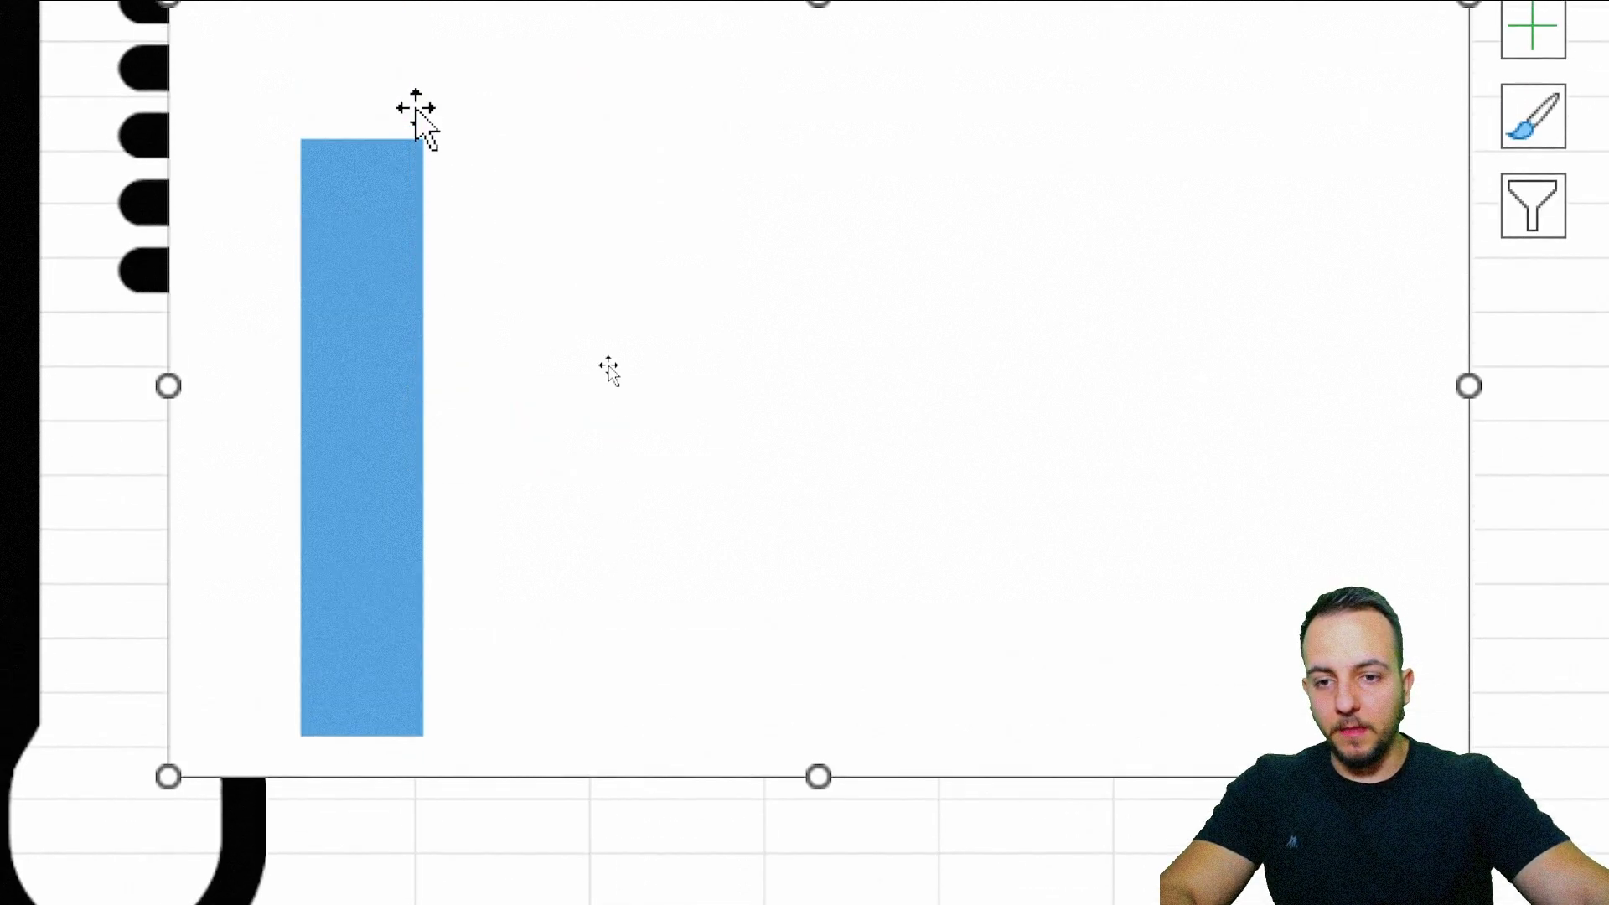
Step: Set the gap width of the column series to 0%, keeping the format settings closed when done
left_click(382, 289)
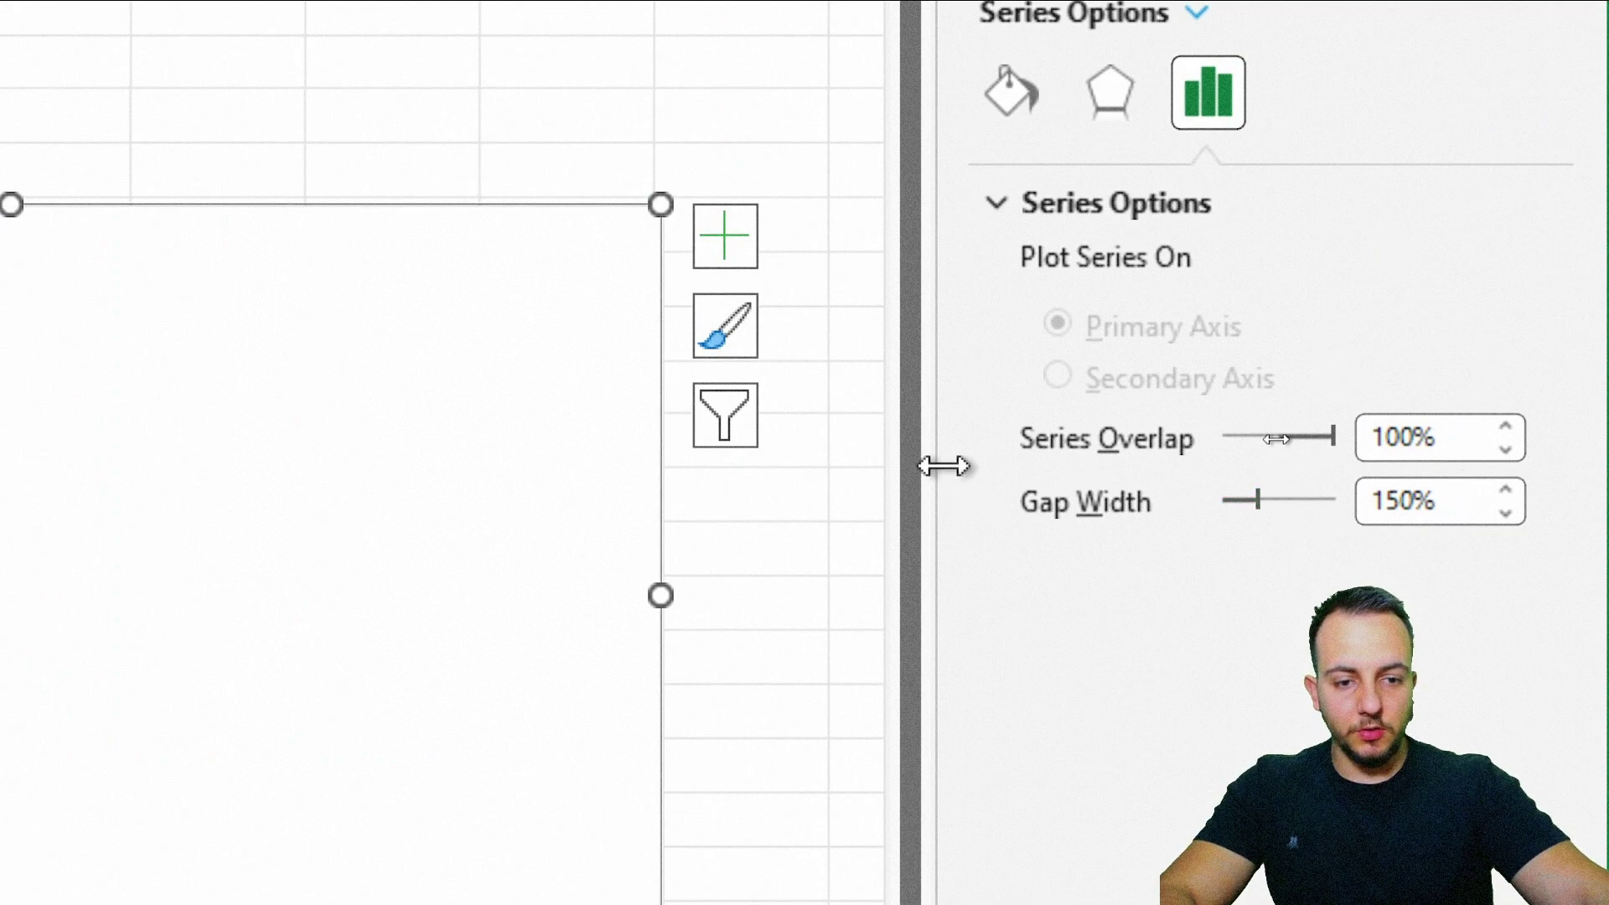
left_click_drag(942, 466, 797, 481)
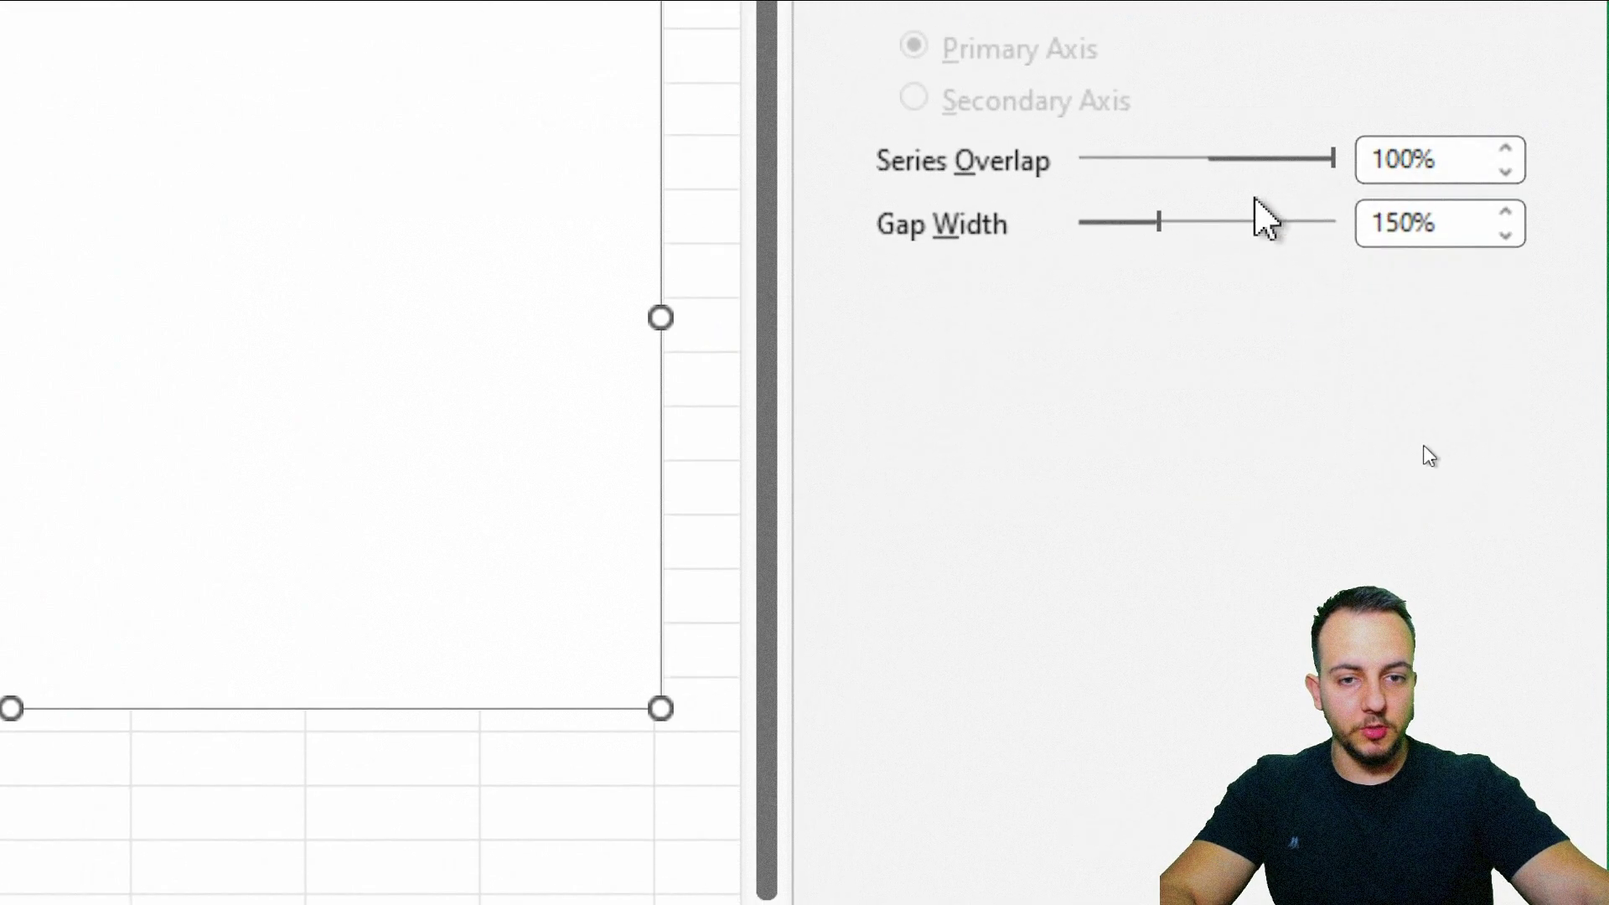
left_click_drag(1153, 219, 992, 221)
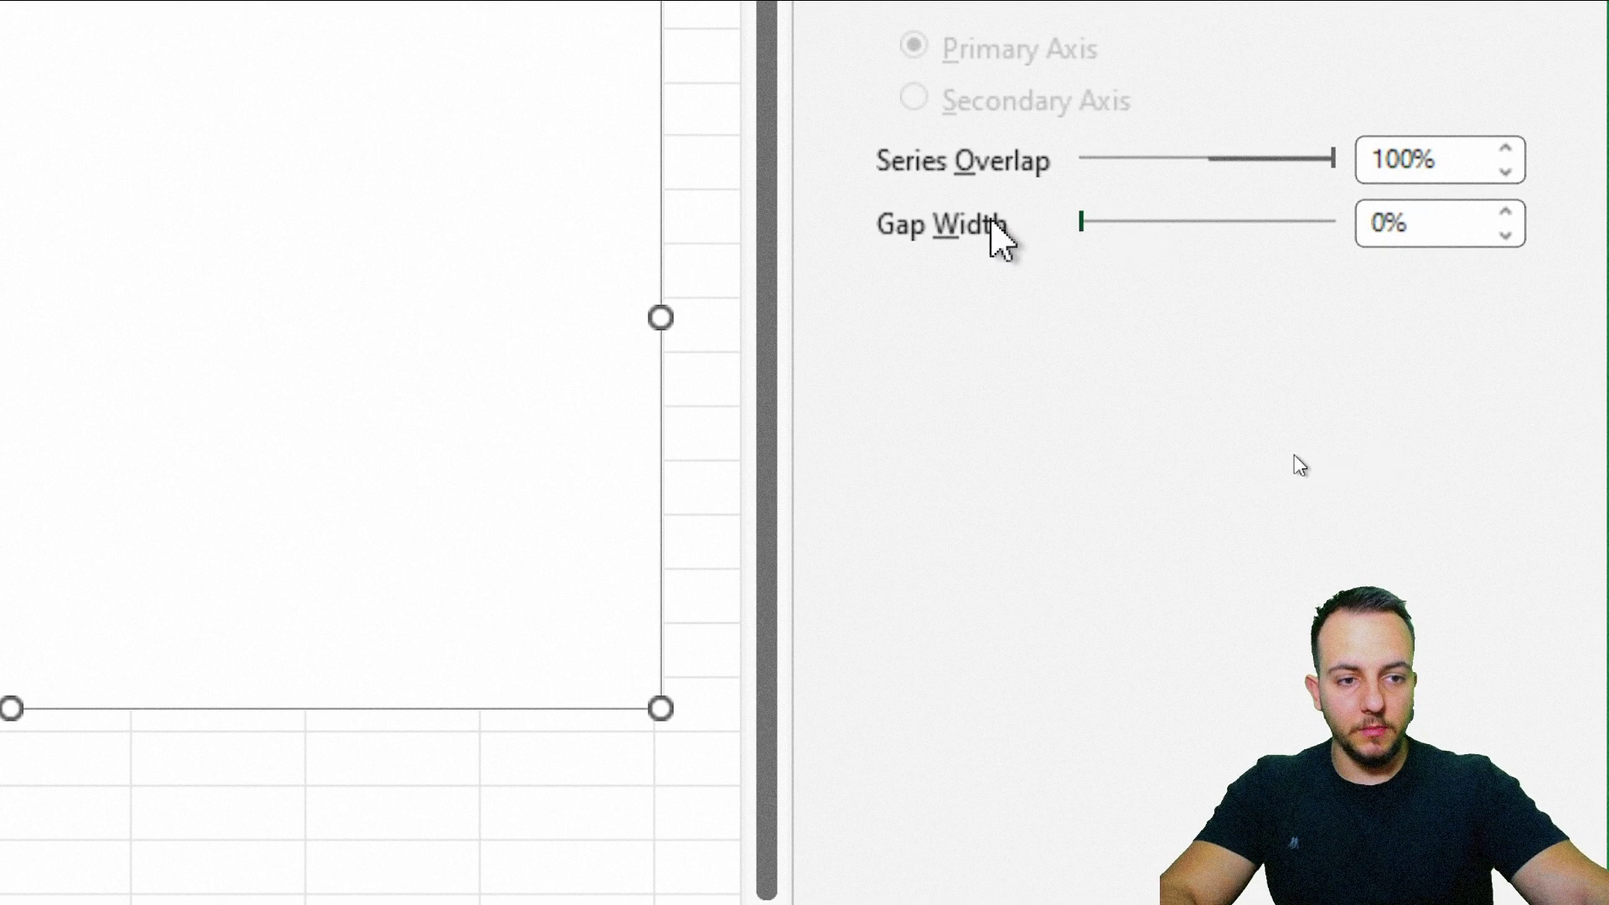
left_click(1551, 136)
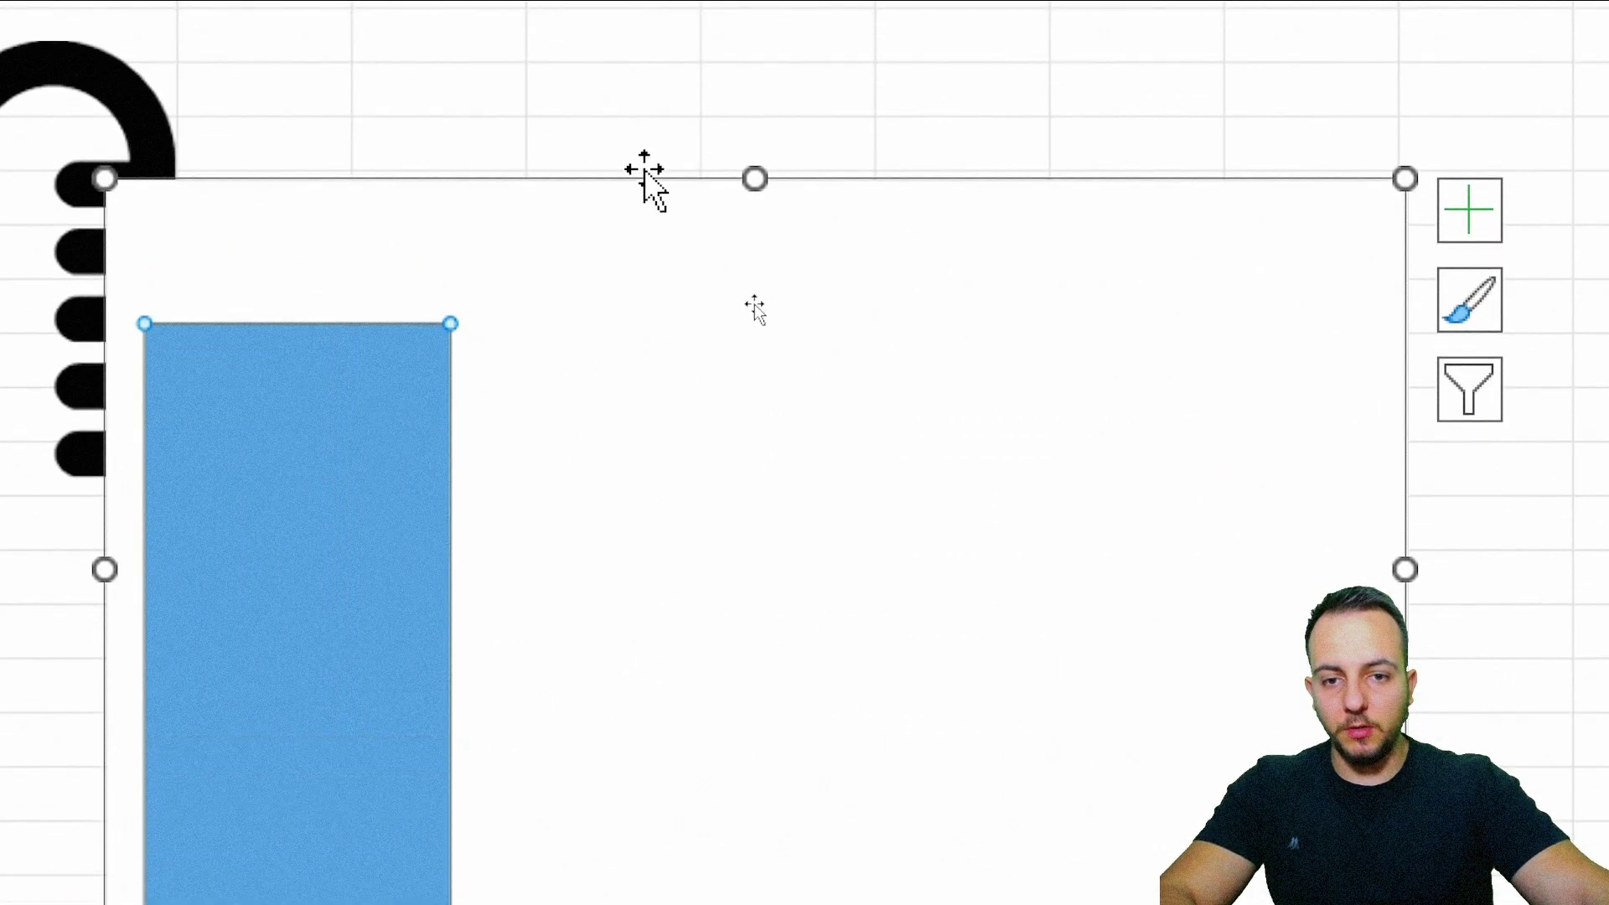
Step: Change the chart to the Stacked Column variant that stacks all color rows in one single column
right_click(641, 176)
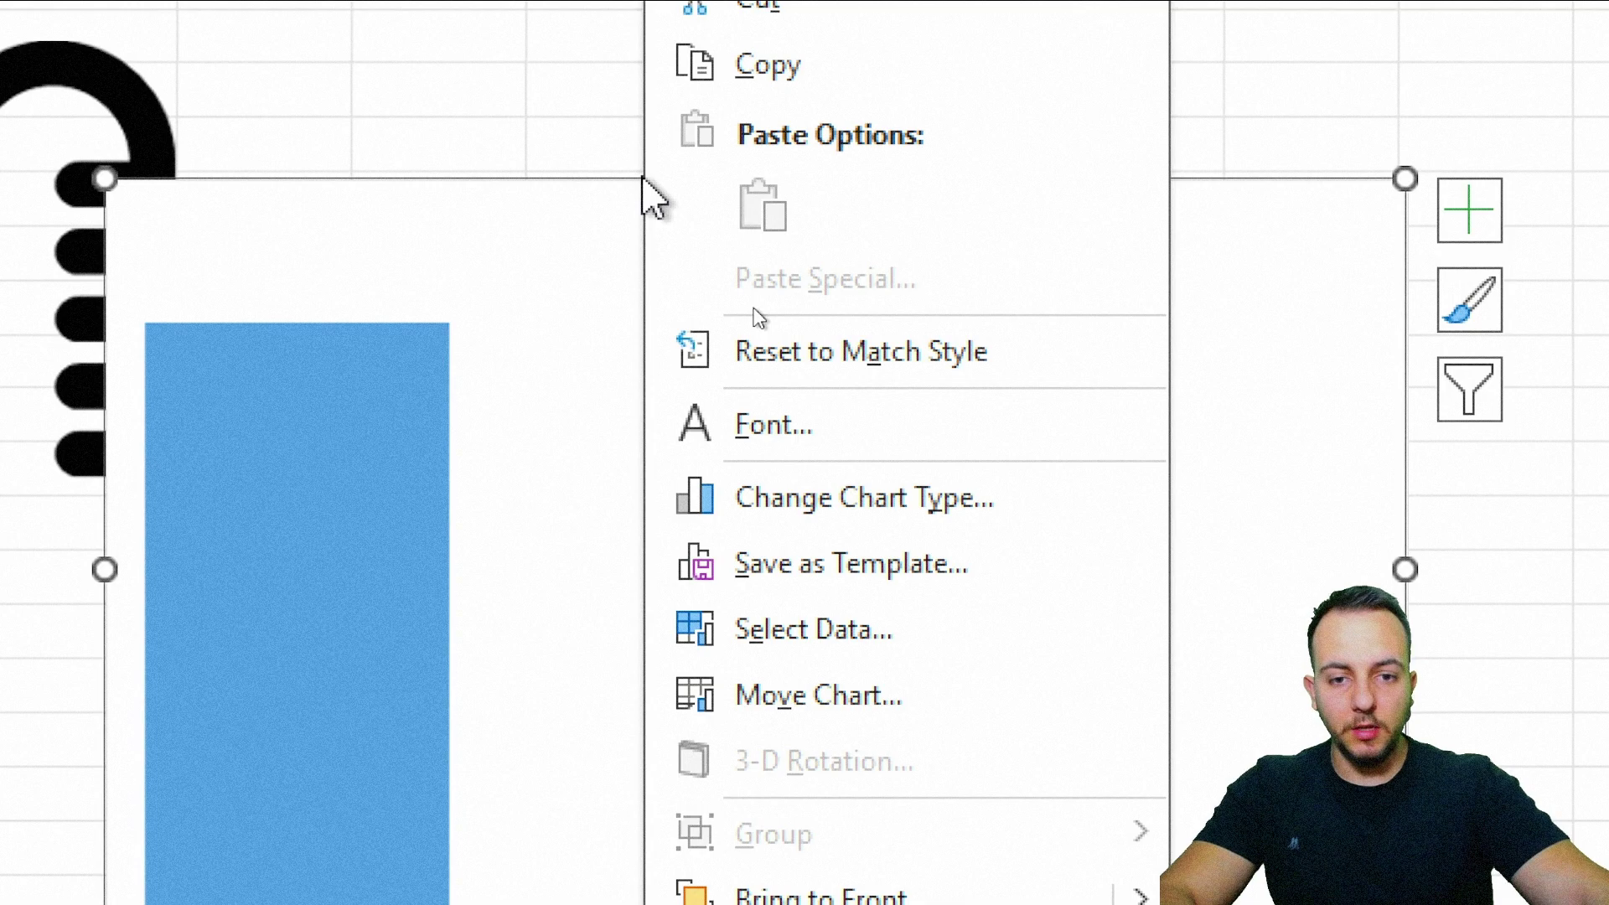
left_click(846, 490)
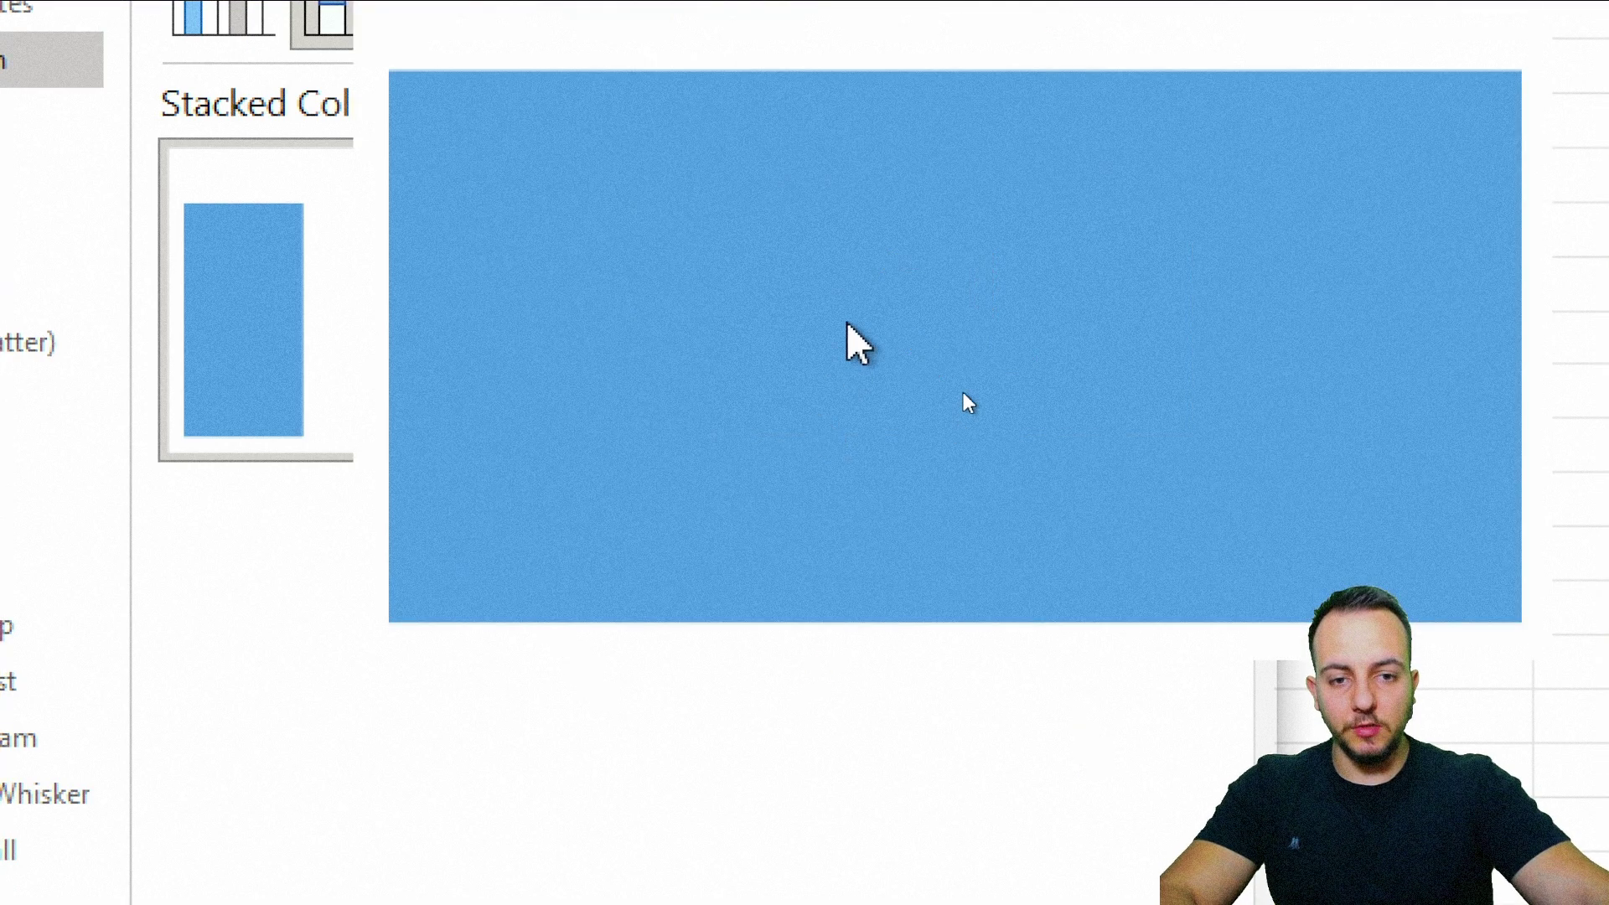
left_click(908, 319)
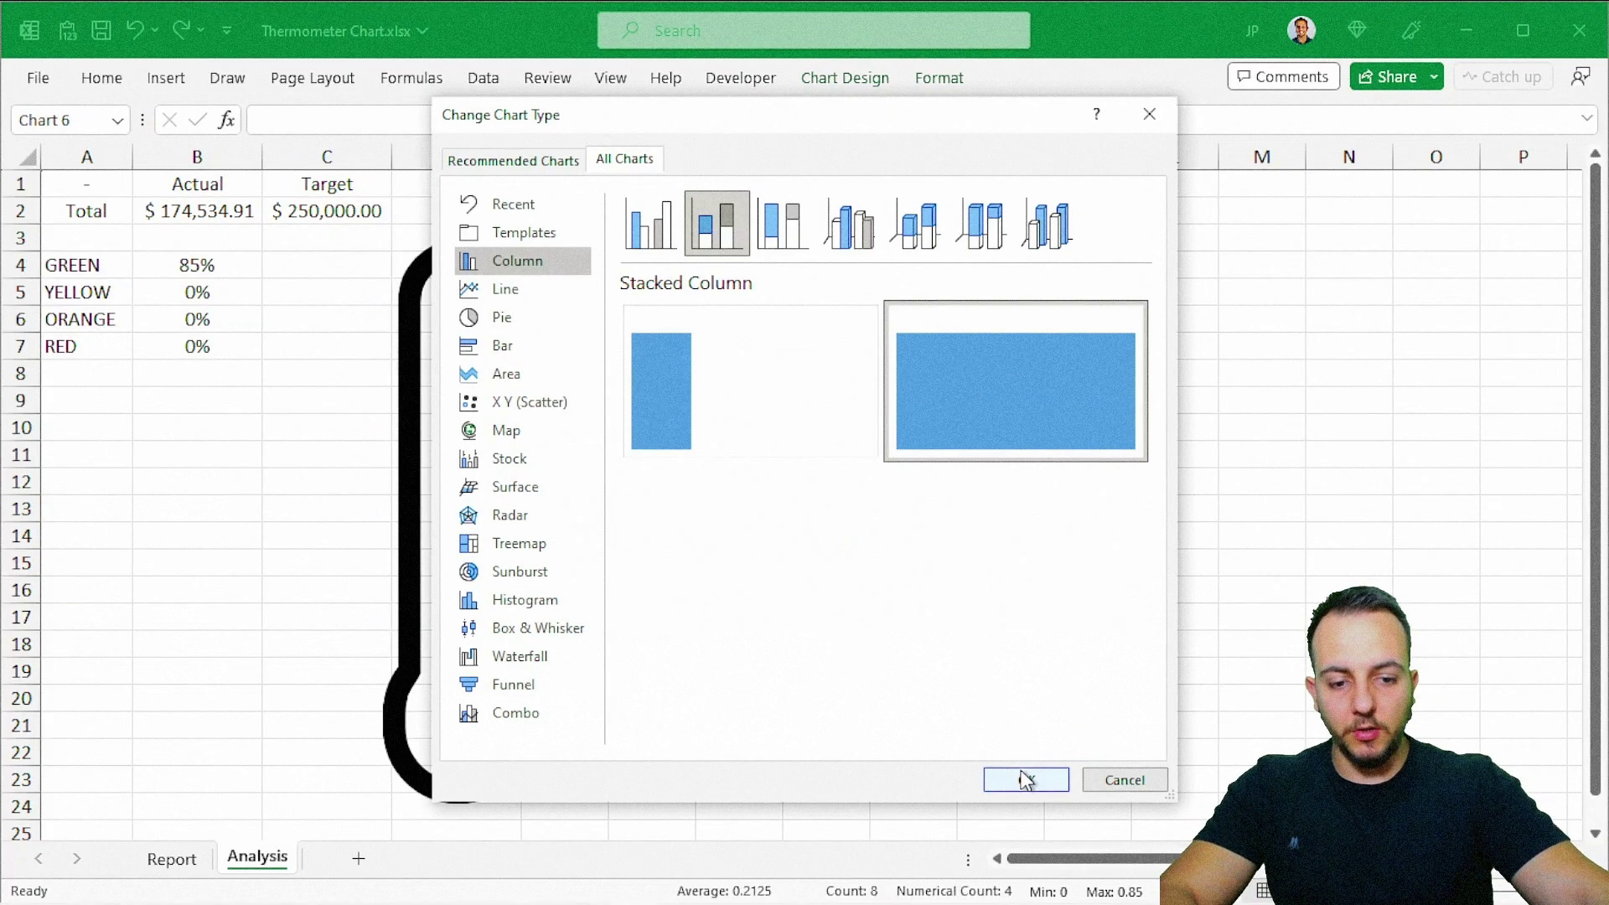
left_click(1023, 779)
left_click(911, 776)
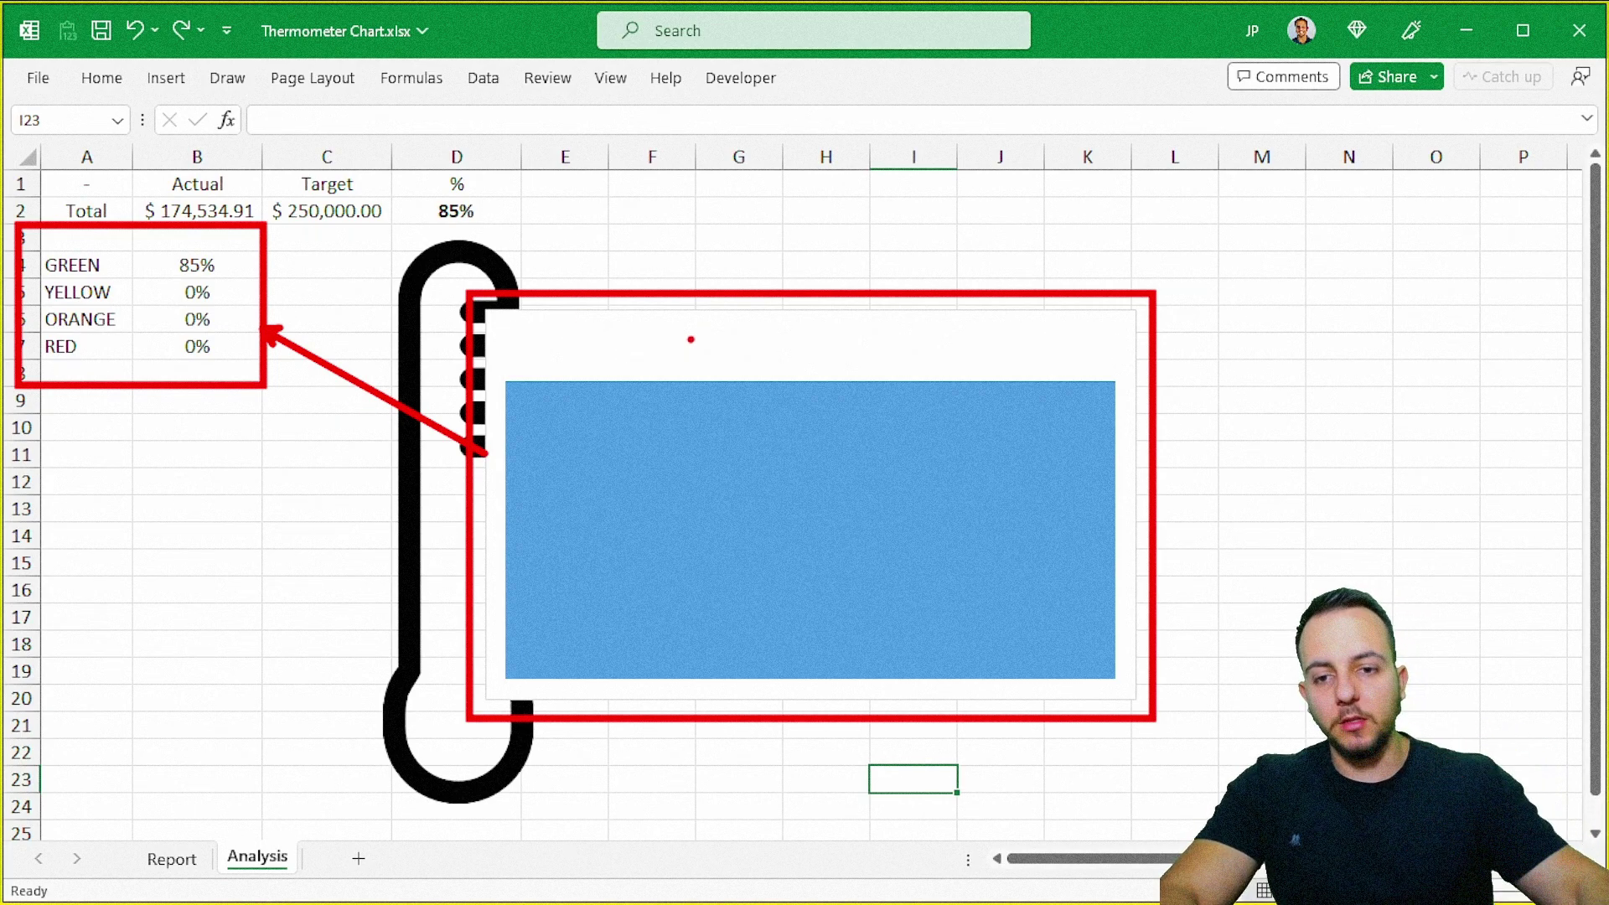
Step: Remove the outline and the fill from the chart area so the thermometer shows through
left_click(748, 321)
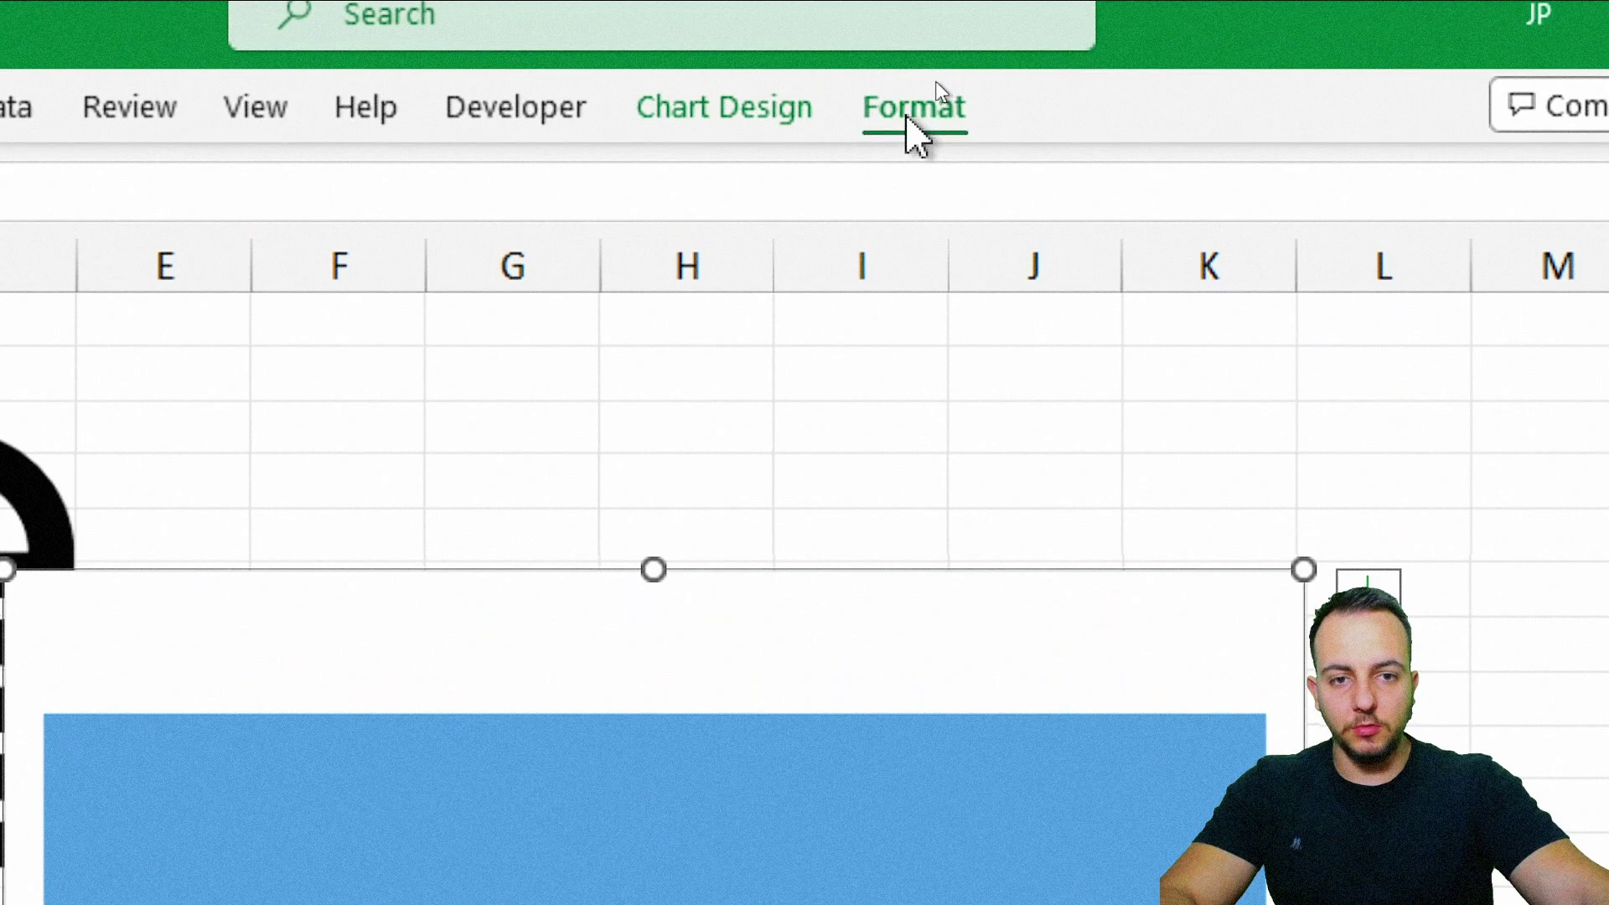
left_click(915, 117)
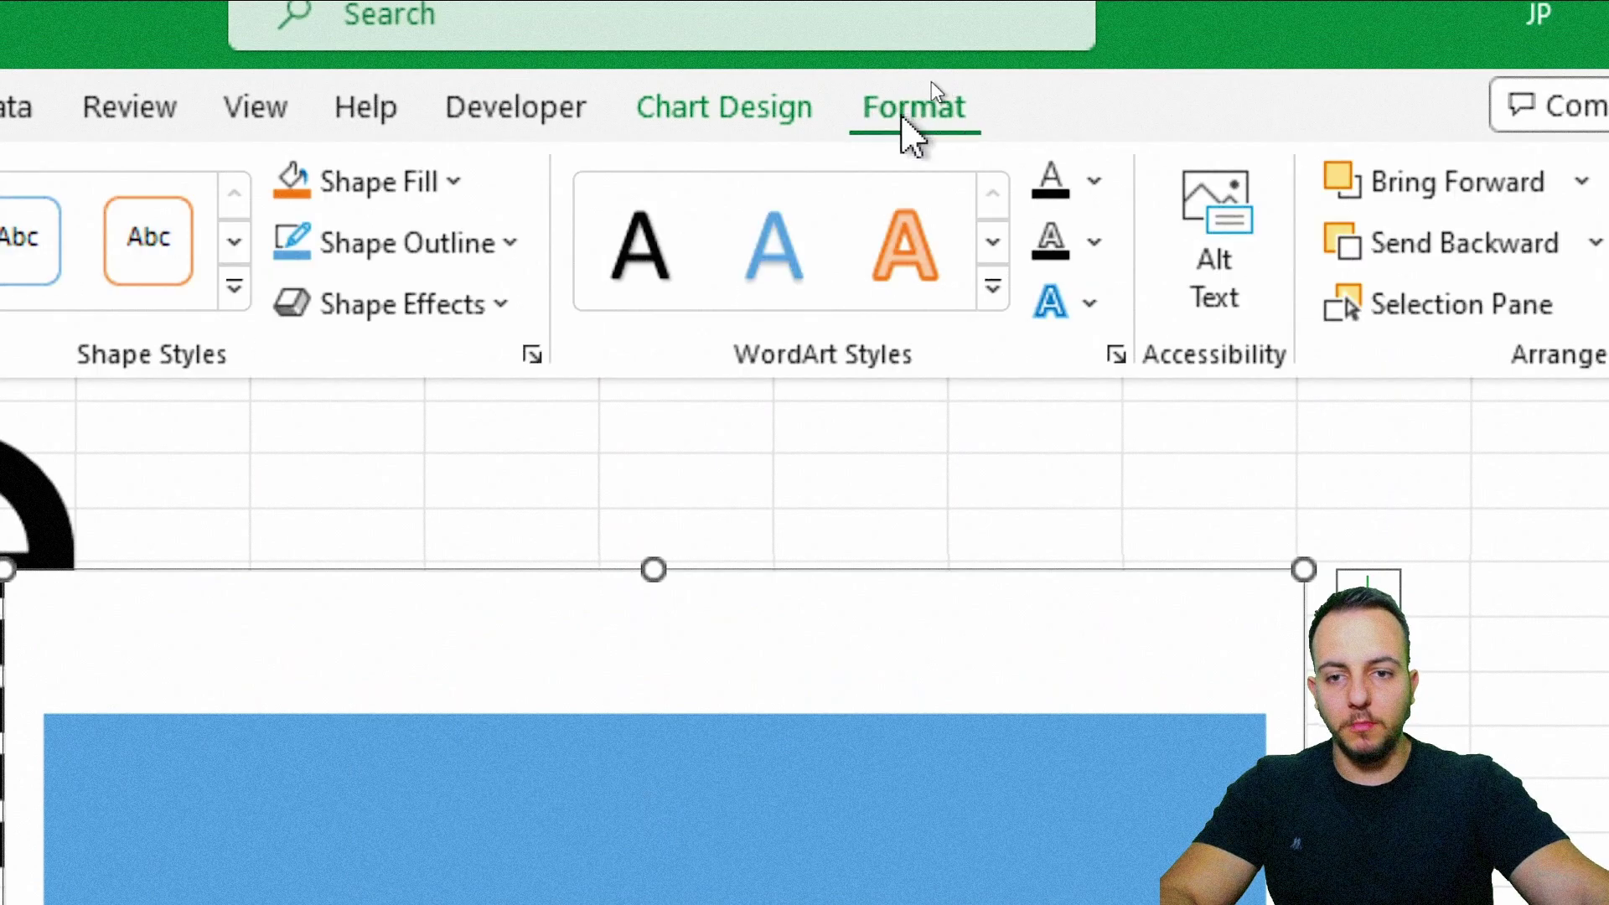
left_click(423, 243)
left_click(492, 855)
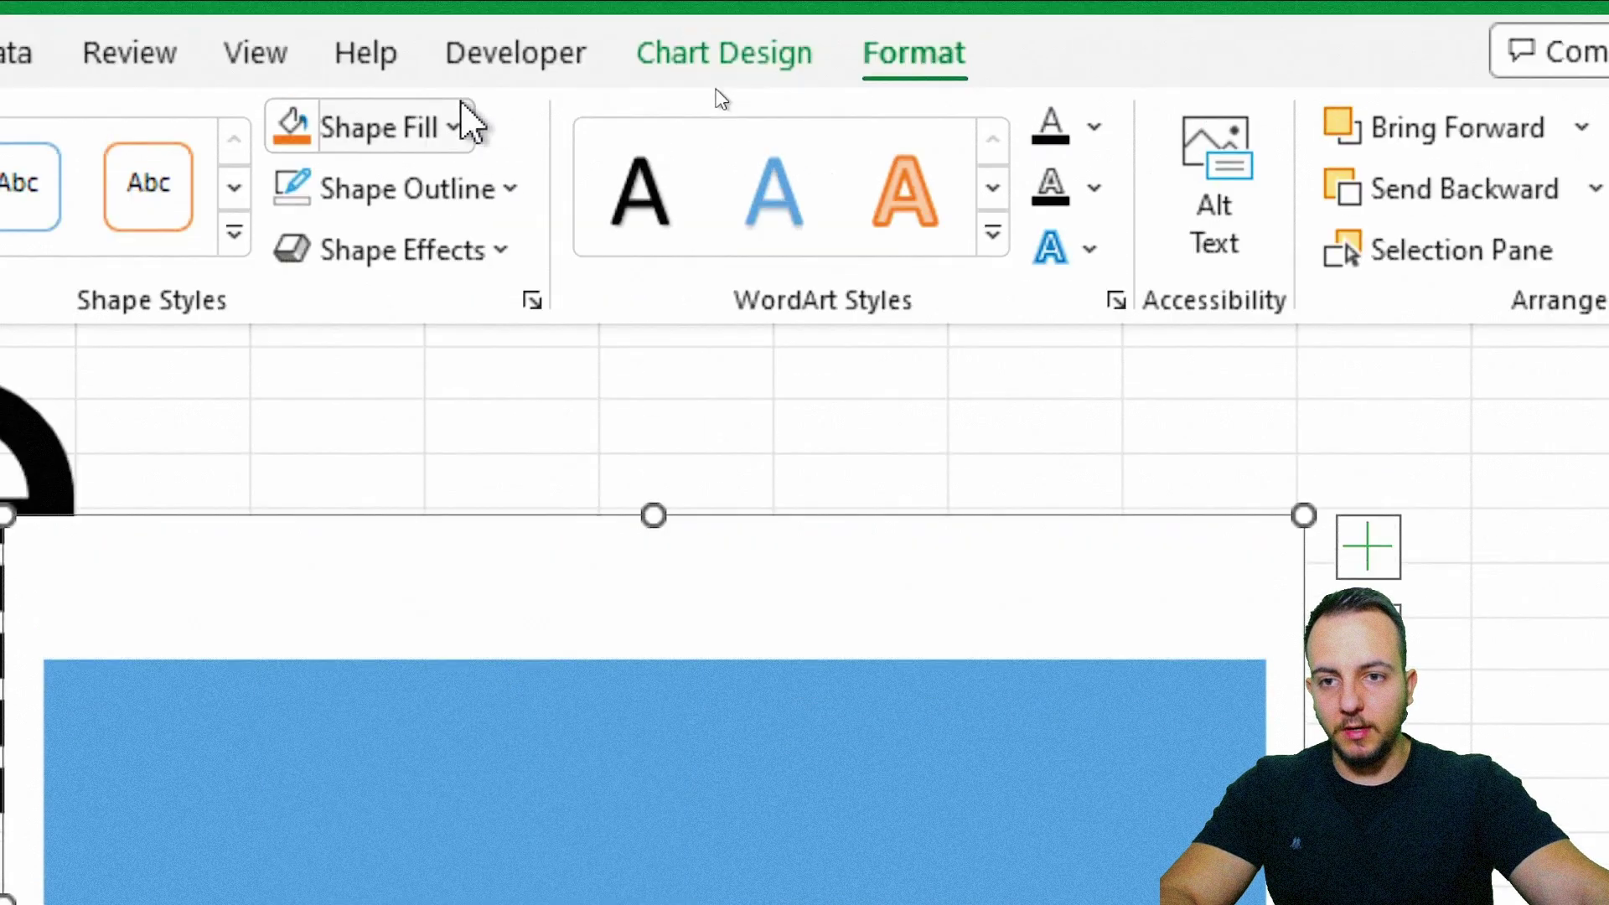
left_click(405, 188)
left_click(503, 570)
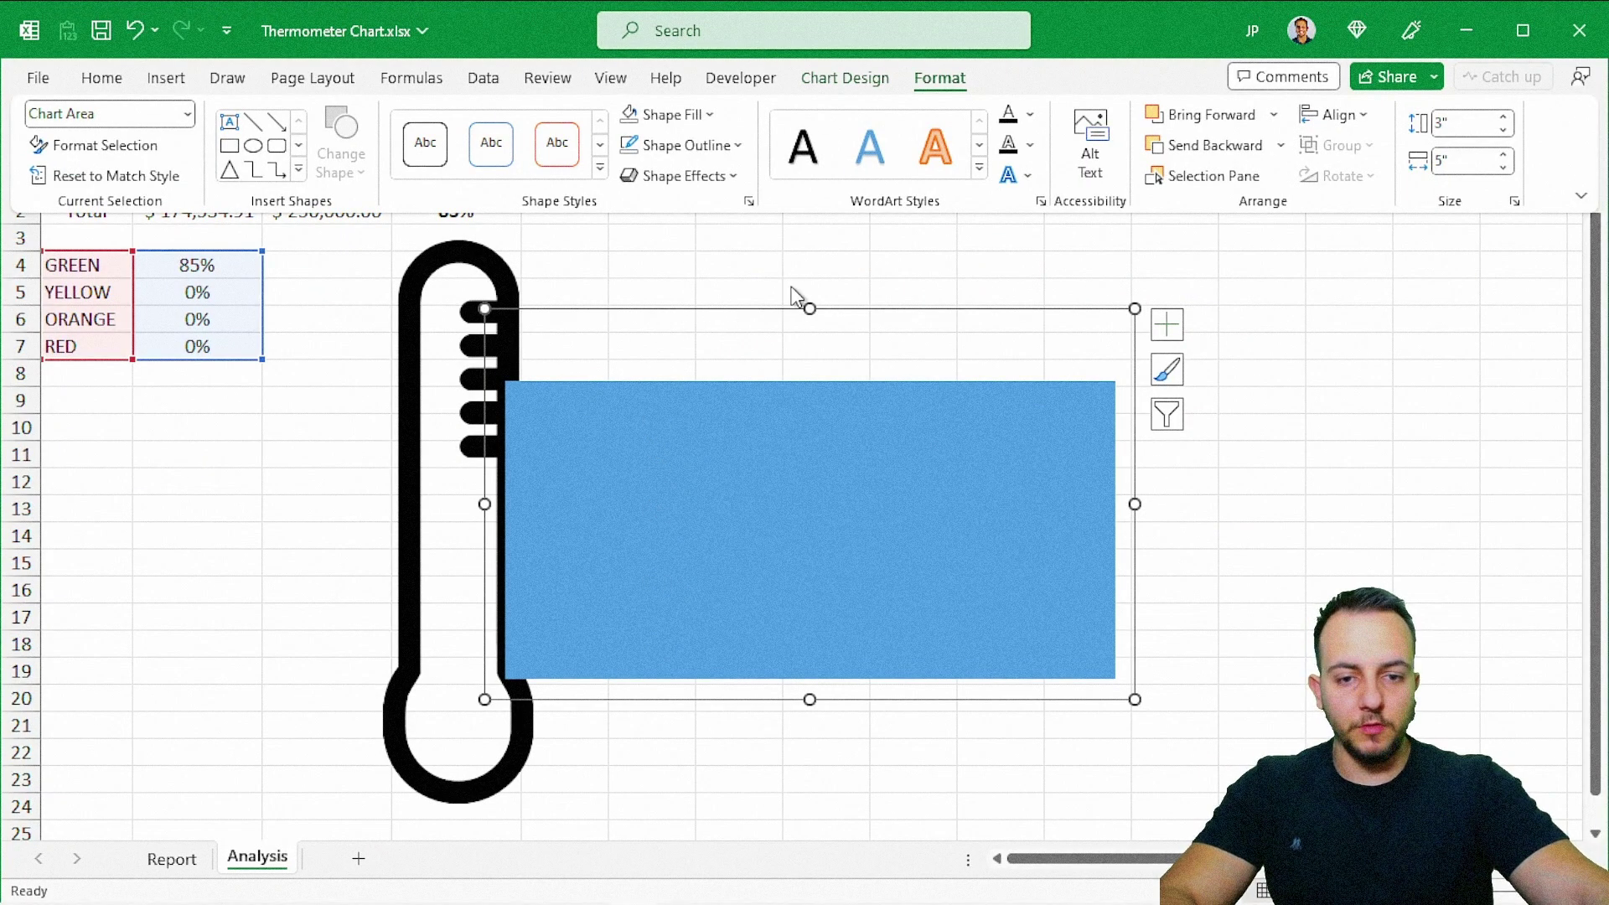
key("Escape")
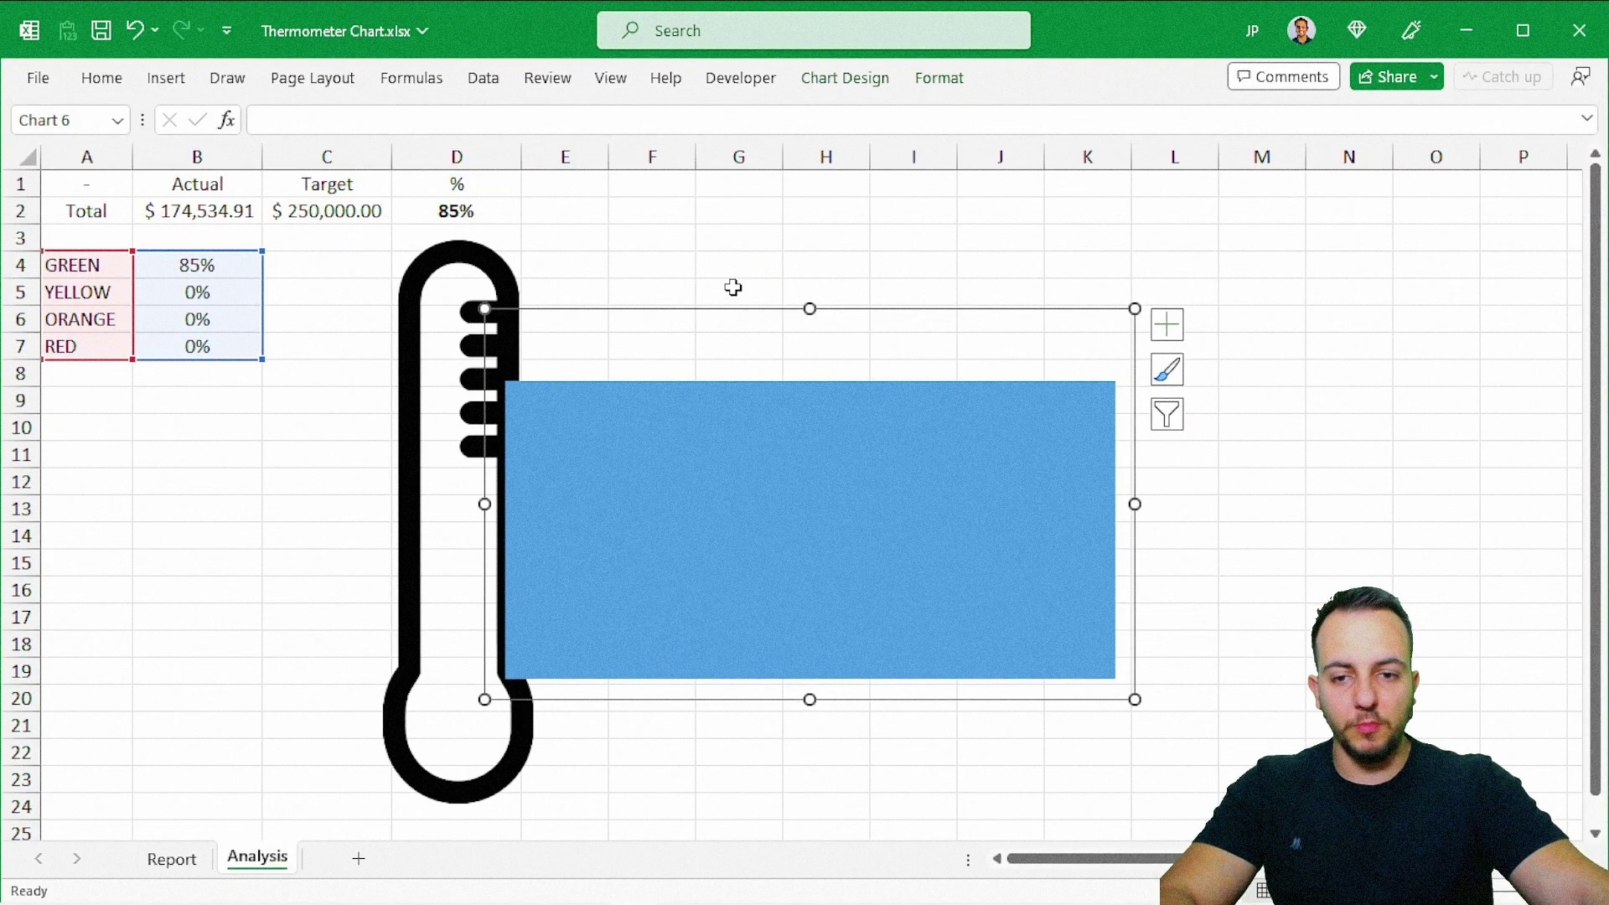
Step: Move the chart over the thermometer picture and resize it to the tube's width and down to the bulb
mouse_move(675, 310)
left_mouse_down()
mouse_move(610, 303)
mouse_move(575, 250)
left_mouse_up()
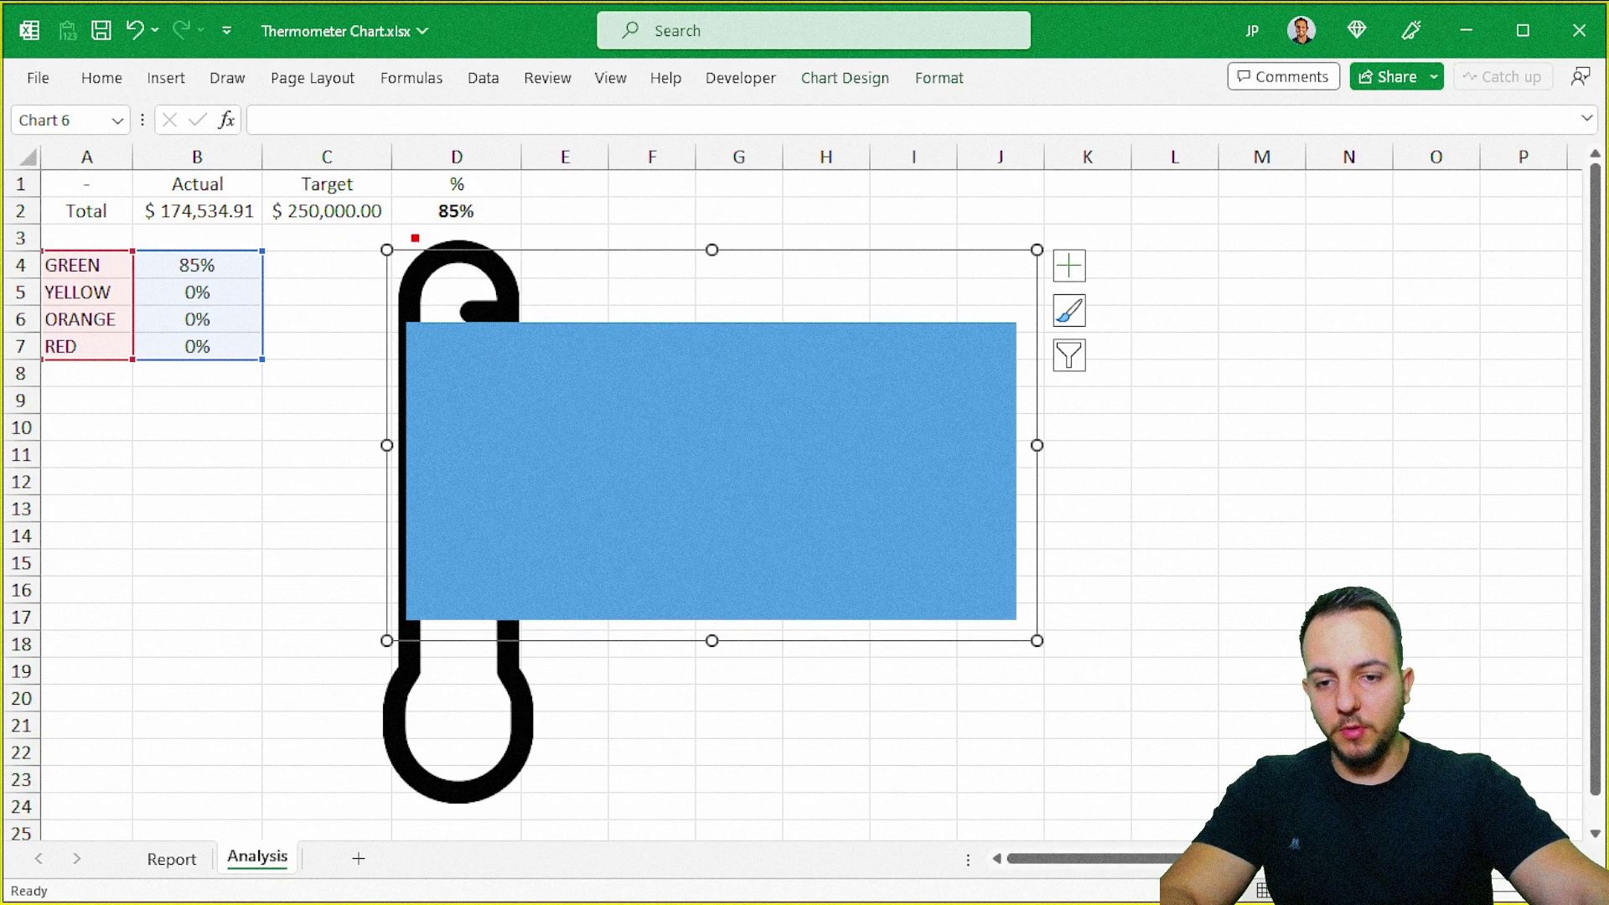
left_click_drag(1037, 445, 523, 448)
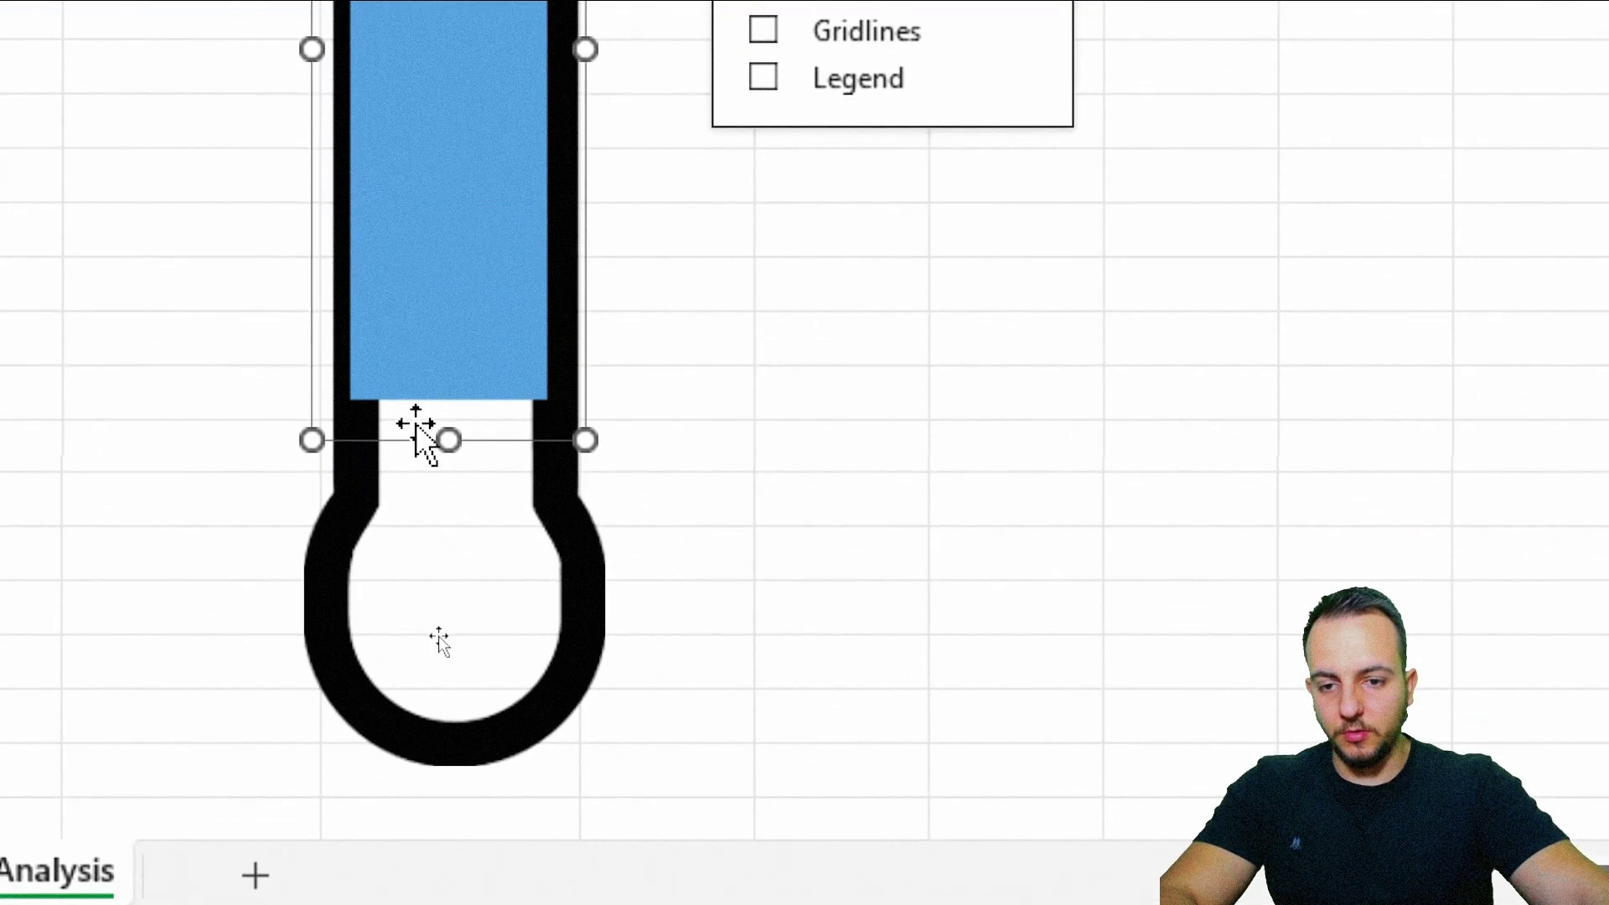
left_click(454, 660)
left_click_drag(449, 440, 448, 738)
left_click_drag(573, 197, 602, 200)
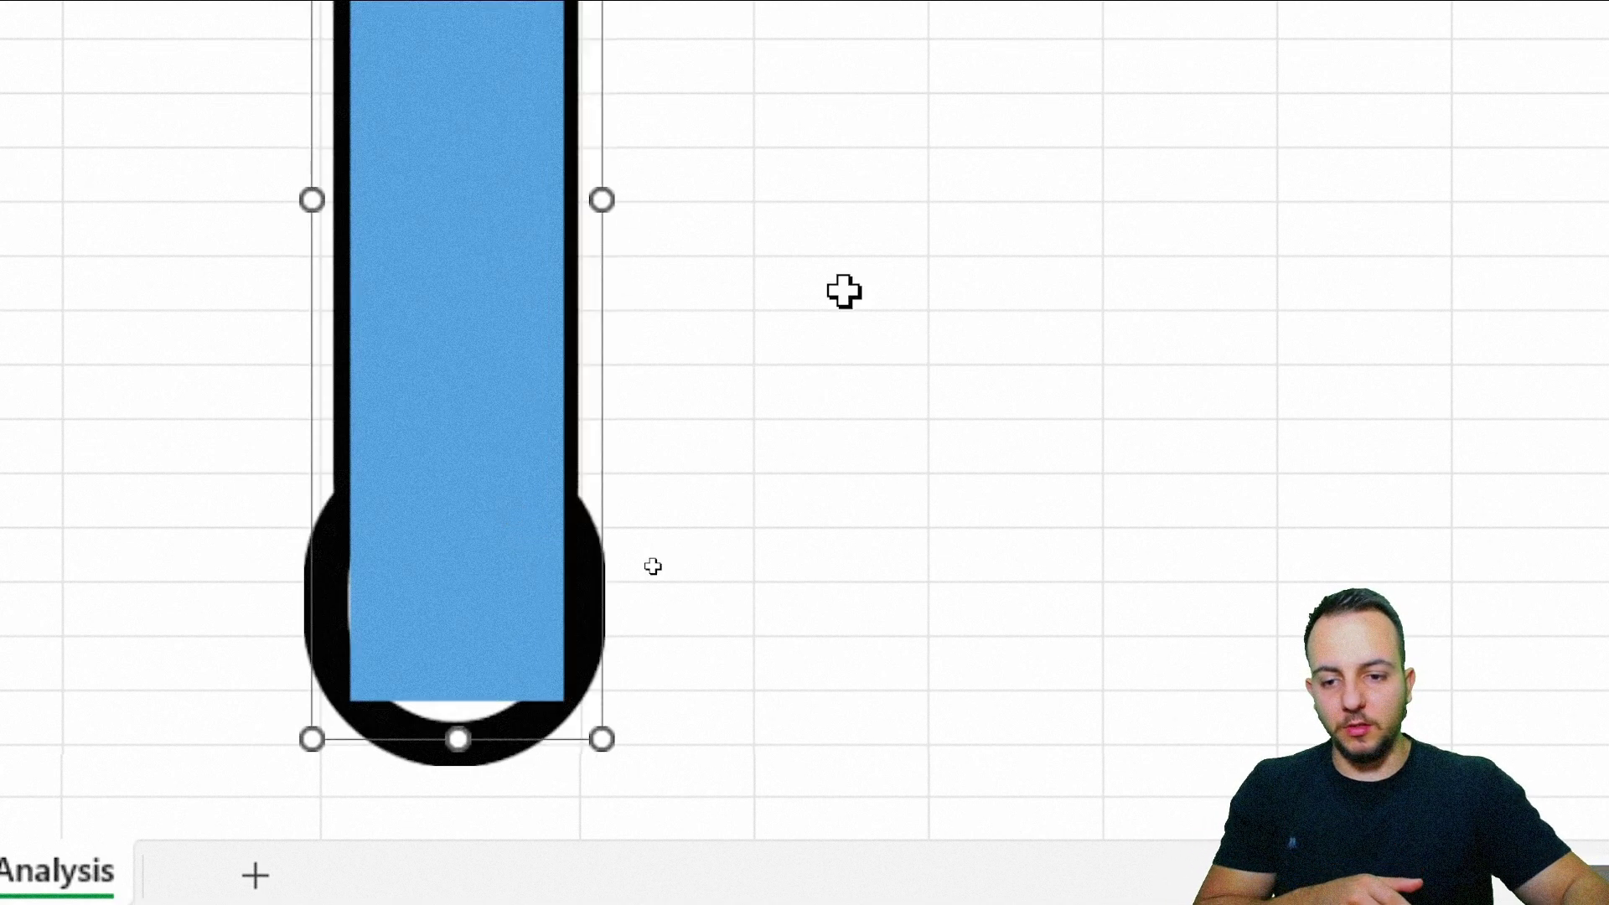
Step: Nudge the chart slightly down and sideways to center its column over the thermometer and reach the bulb's base, and deselect it
key("Left")
key("Right")
key("Down")
key("Down")
key("Down")
key("Down")
key("Left")
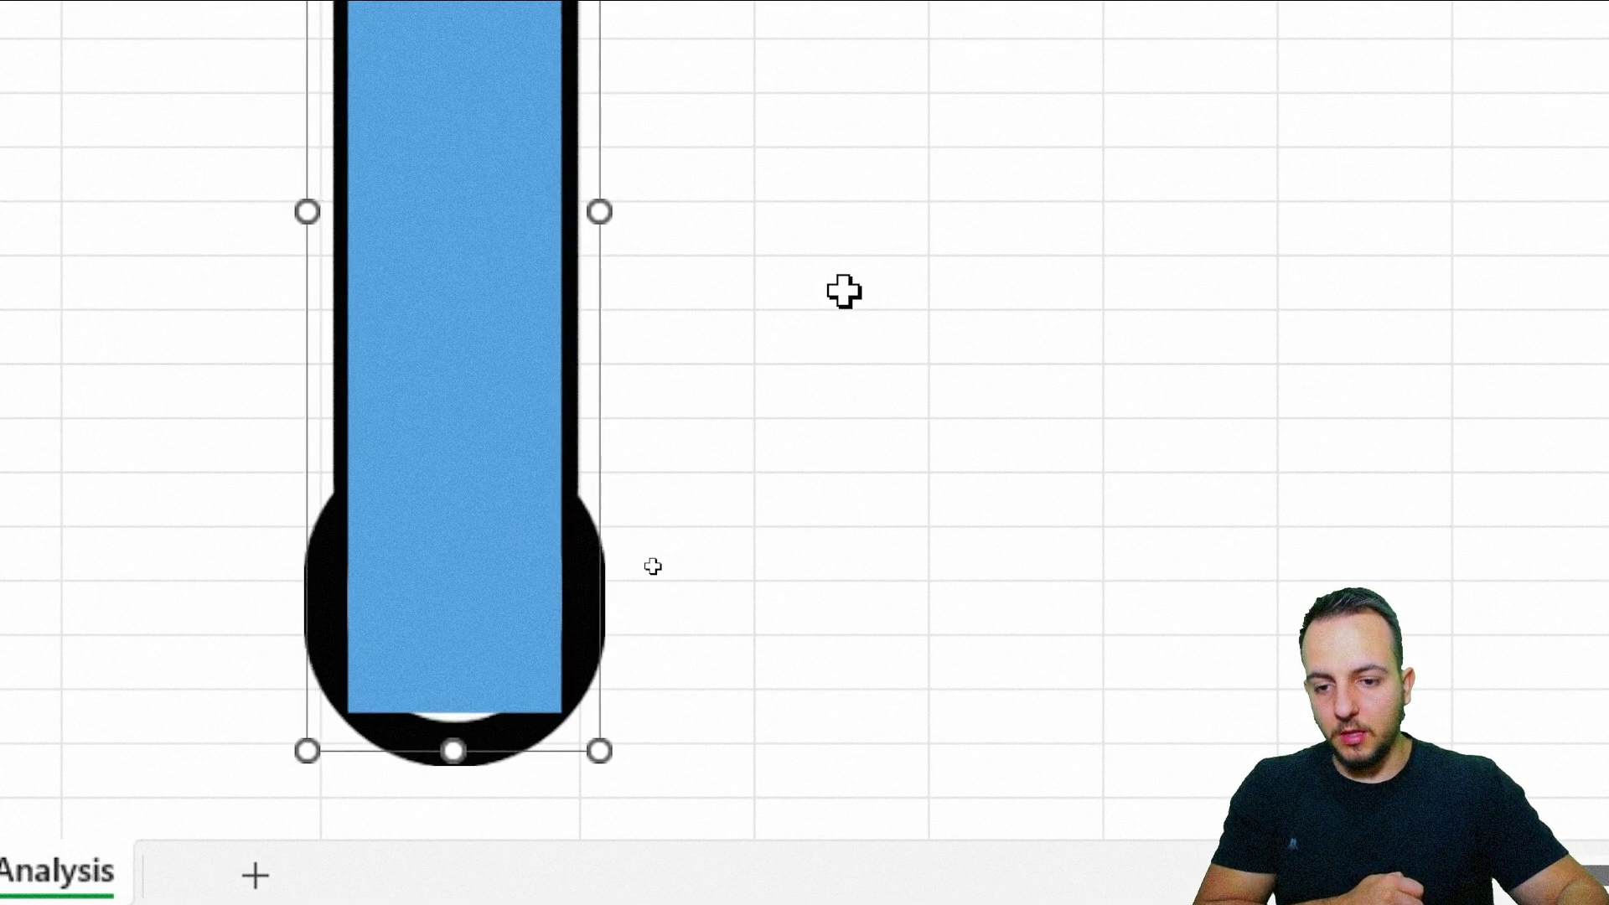
key("Up")
key("Down")
key("Down")
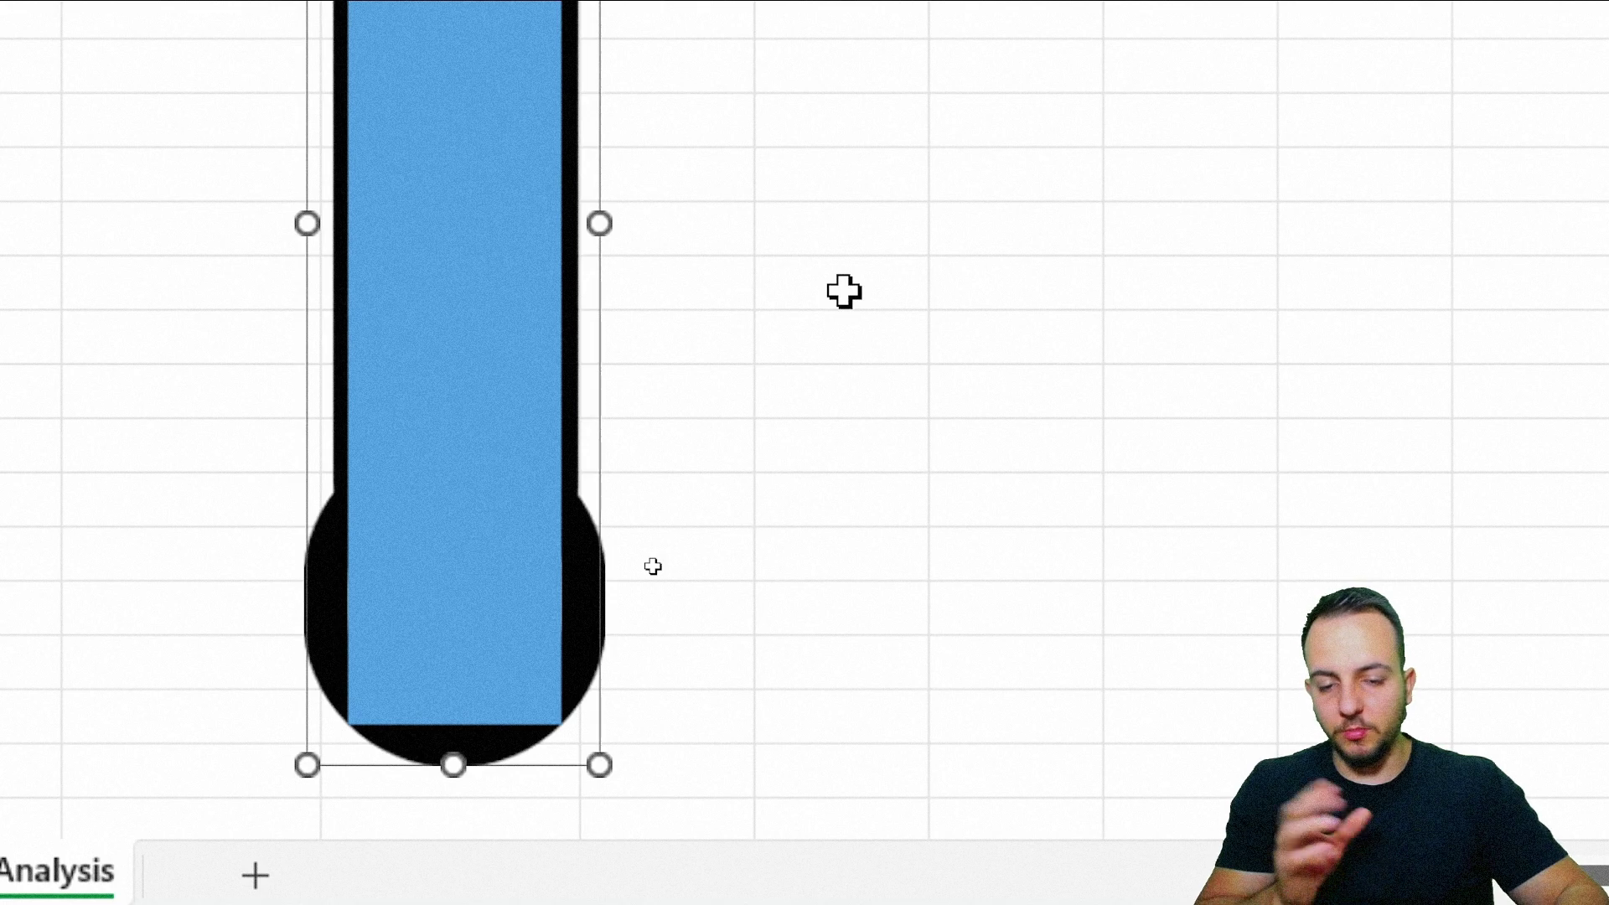
key("Escape")
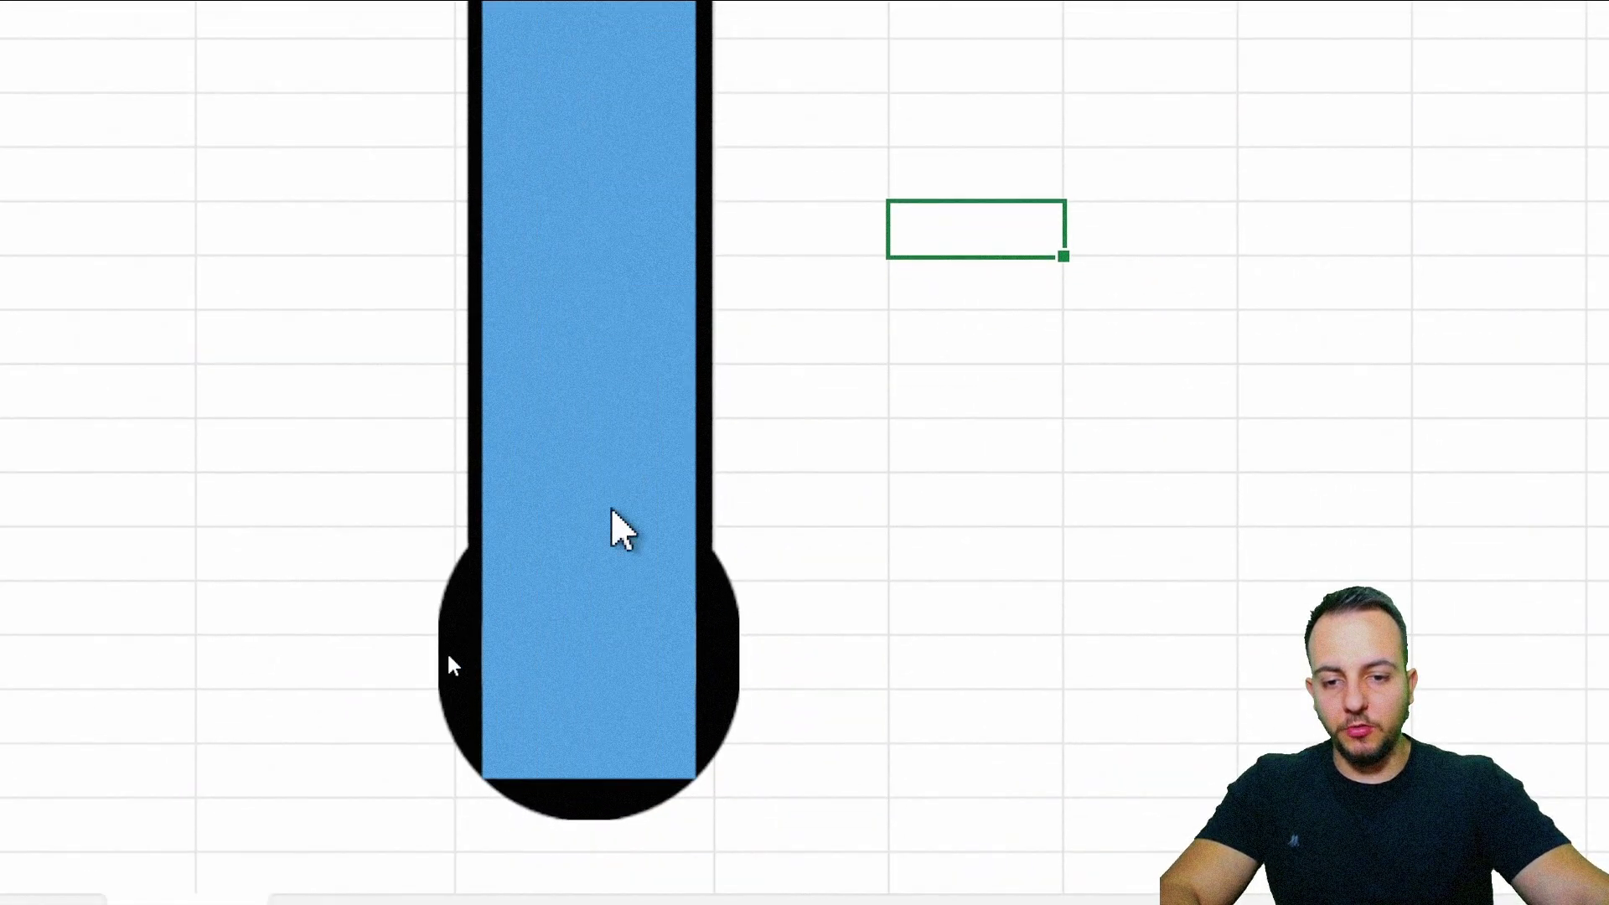
Step: Give the GREEN series column a solid fill in standard green
left_click(533, 137)
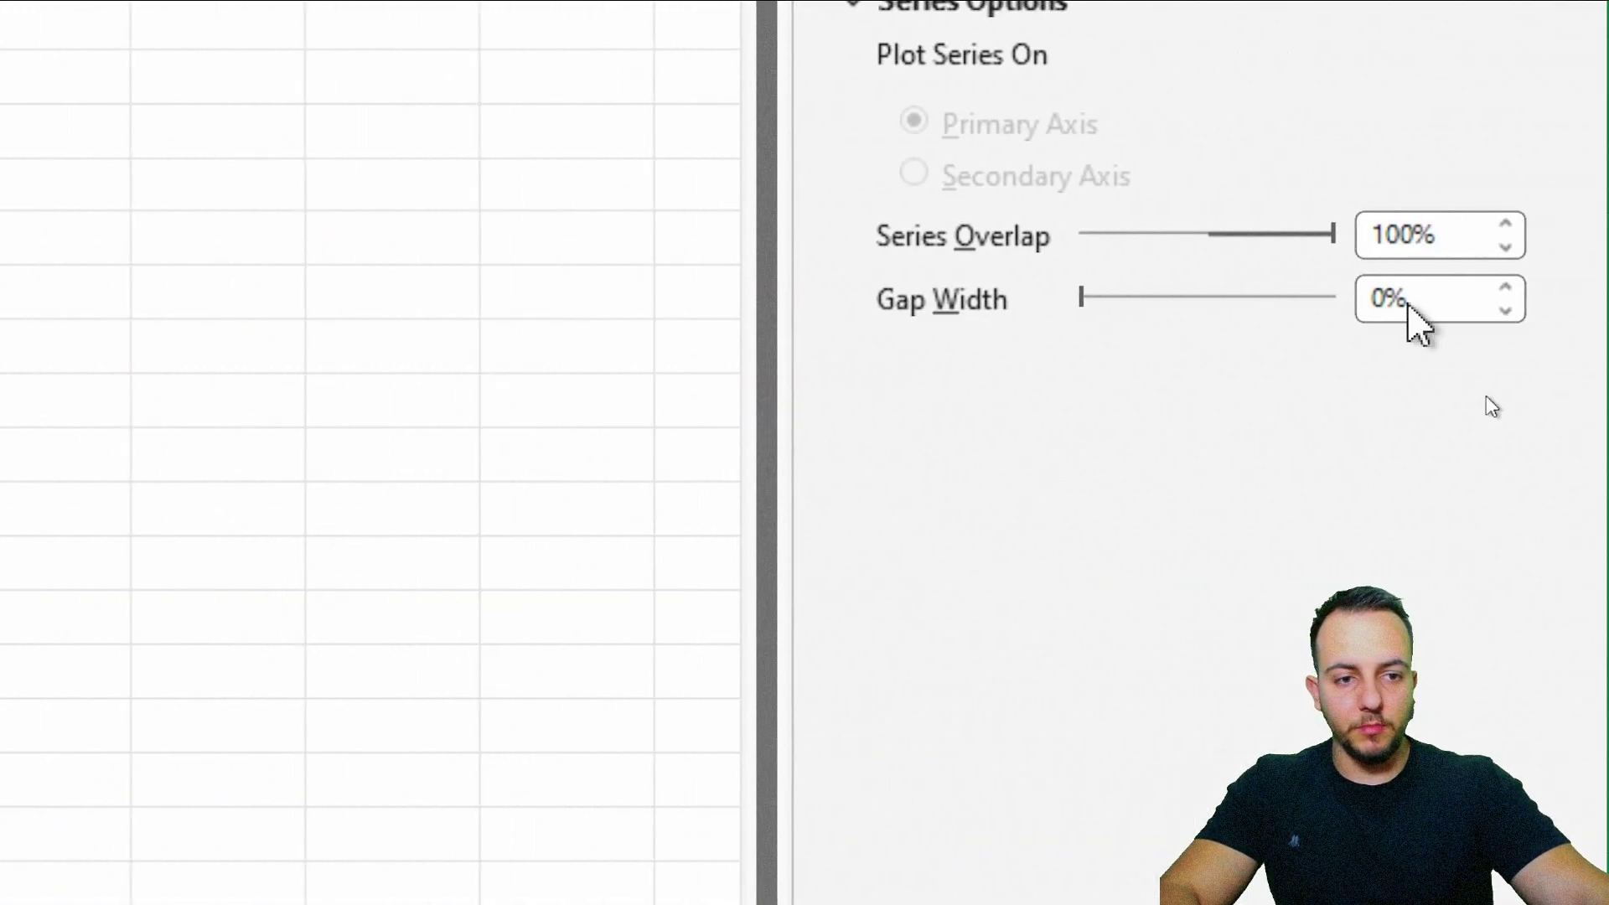
left_click(865, 146)
left_click(888, 262)
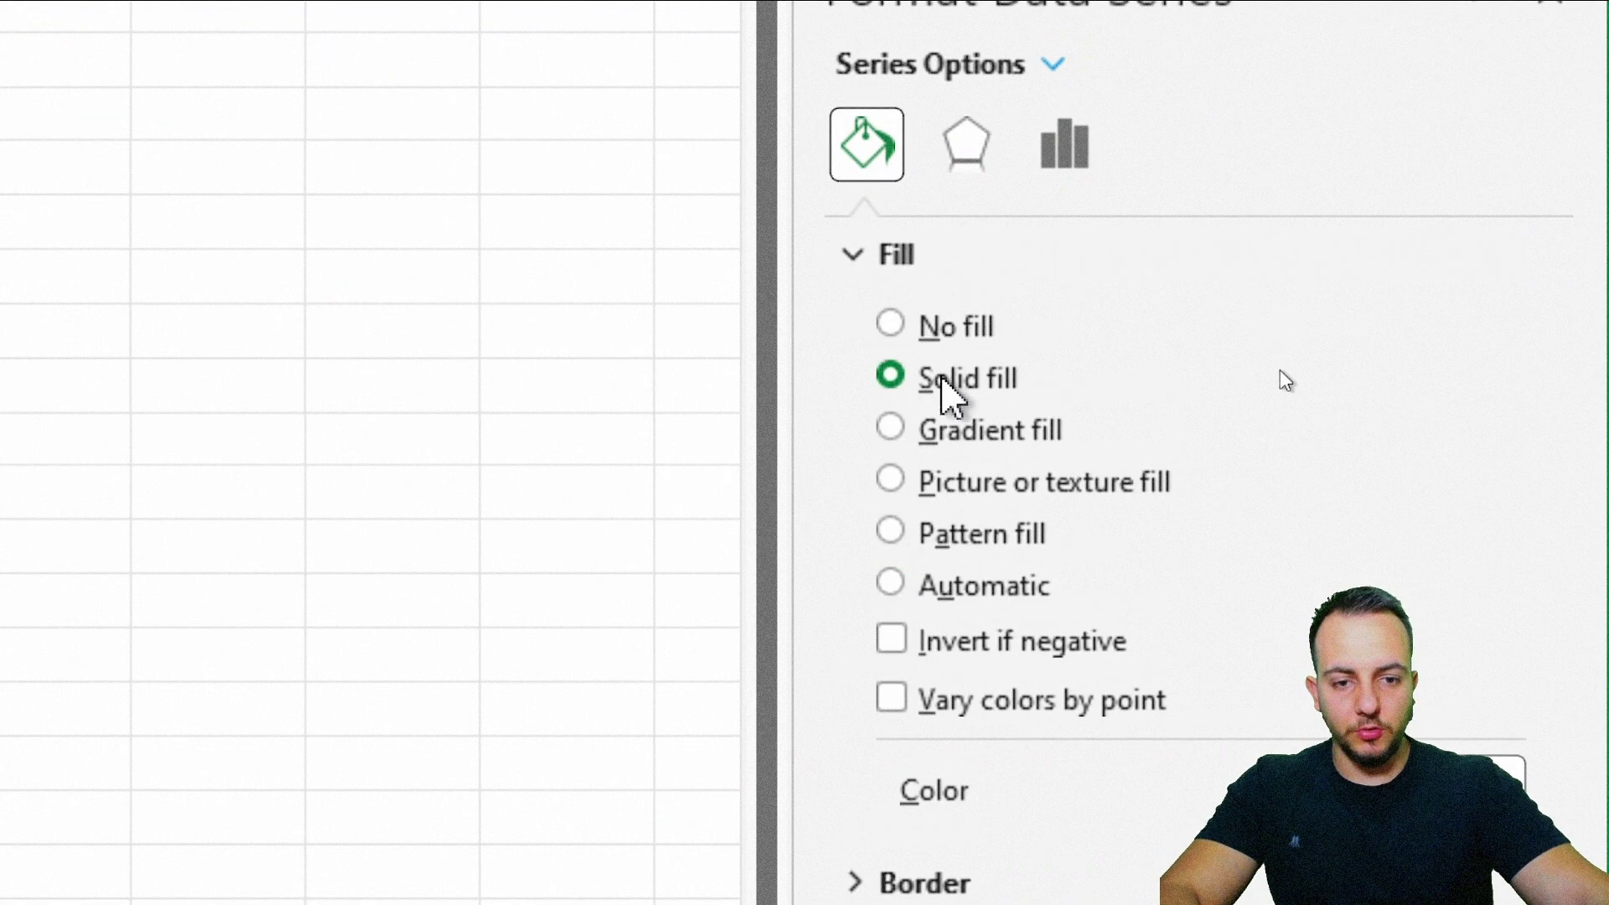
left_click(946, 375)
scroll(955, 386, "down", 5)
scroll(1500, 394, "up", 5)
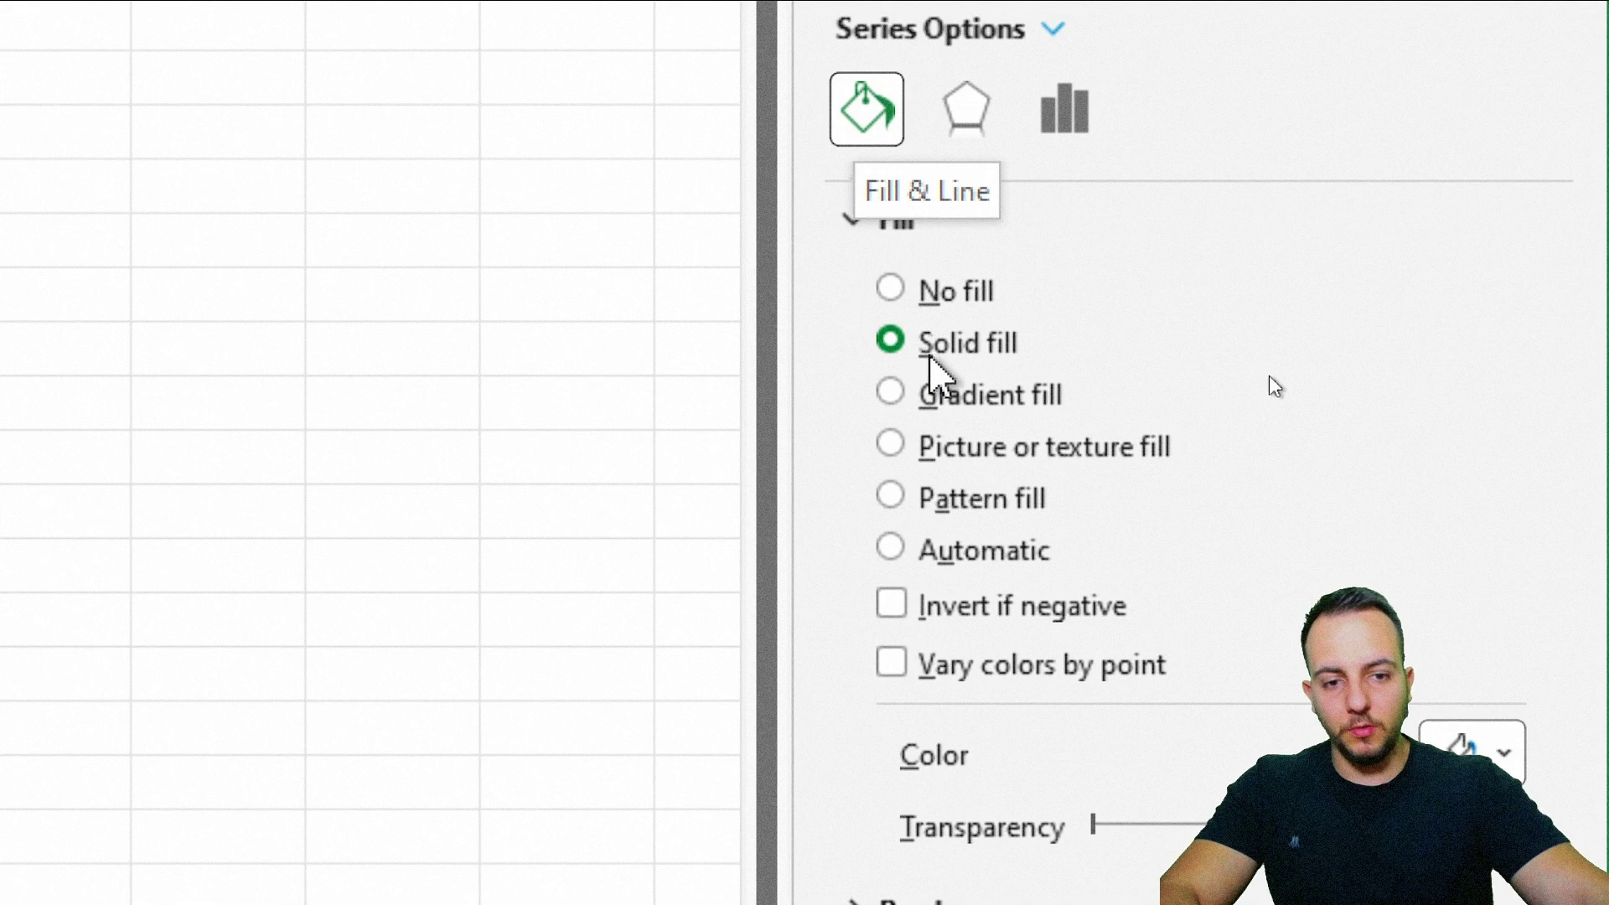
left_click(1503, 247)
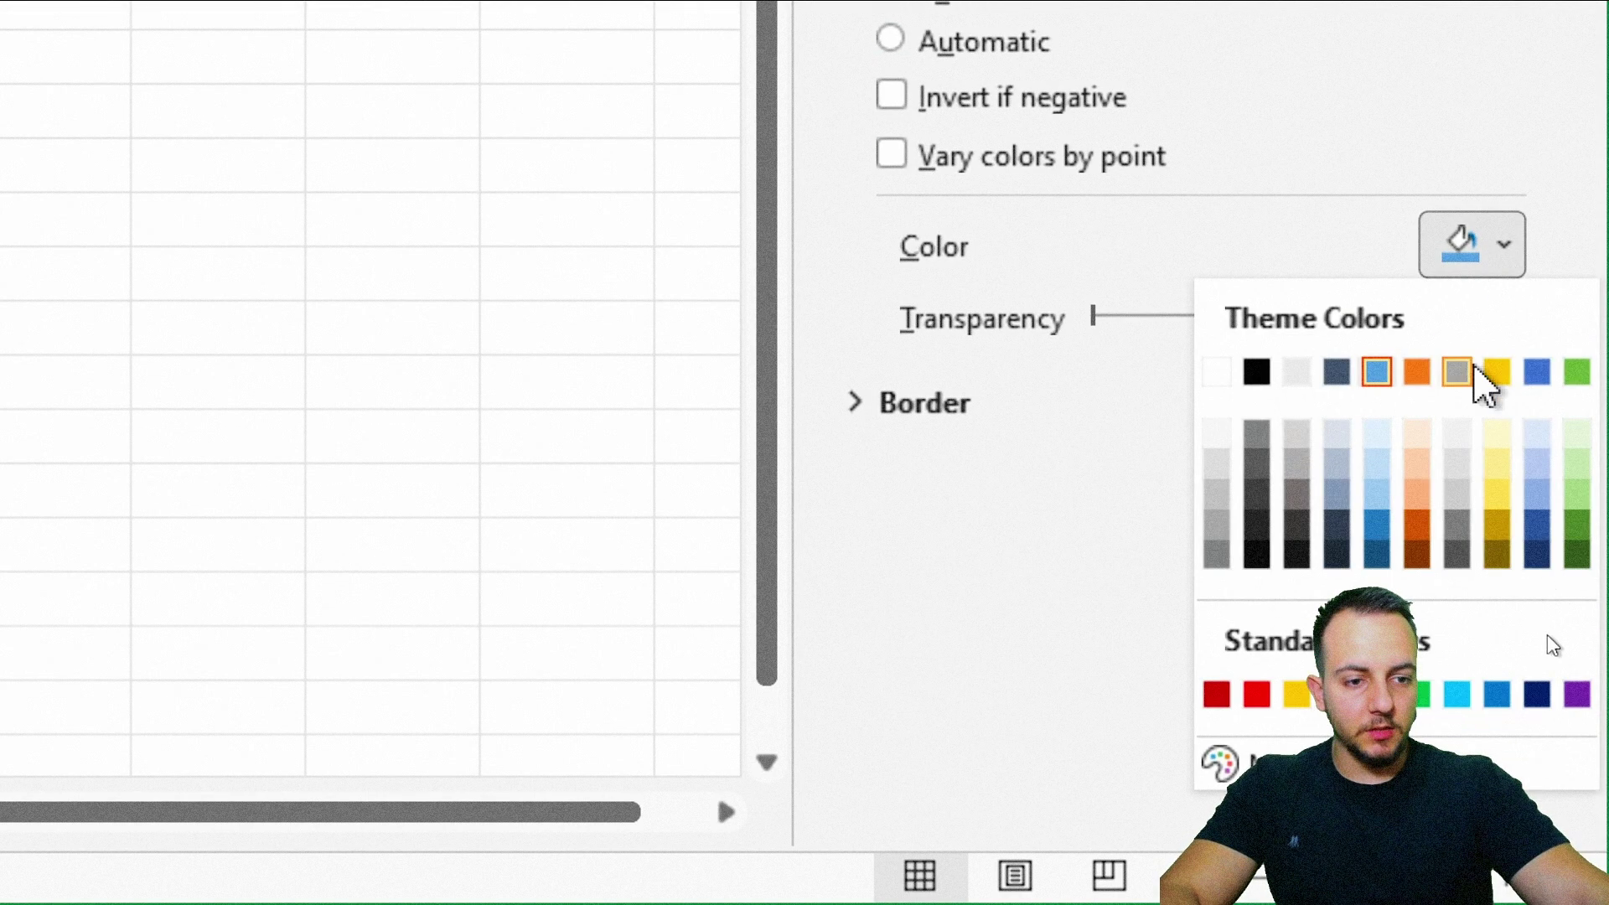
left_click(1421, 694)
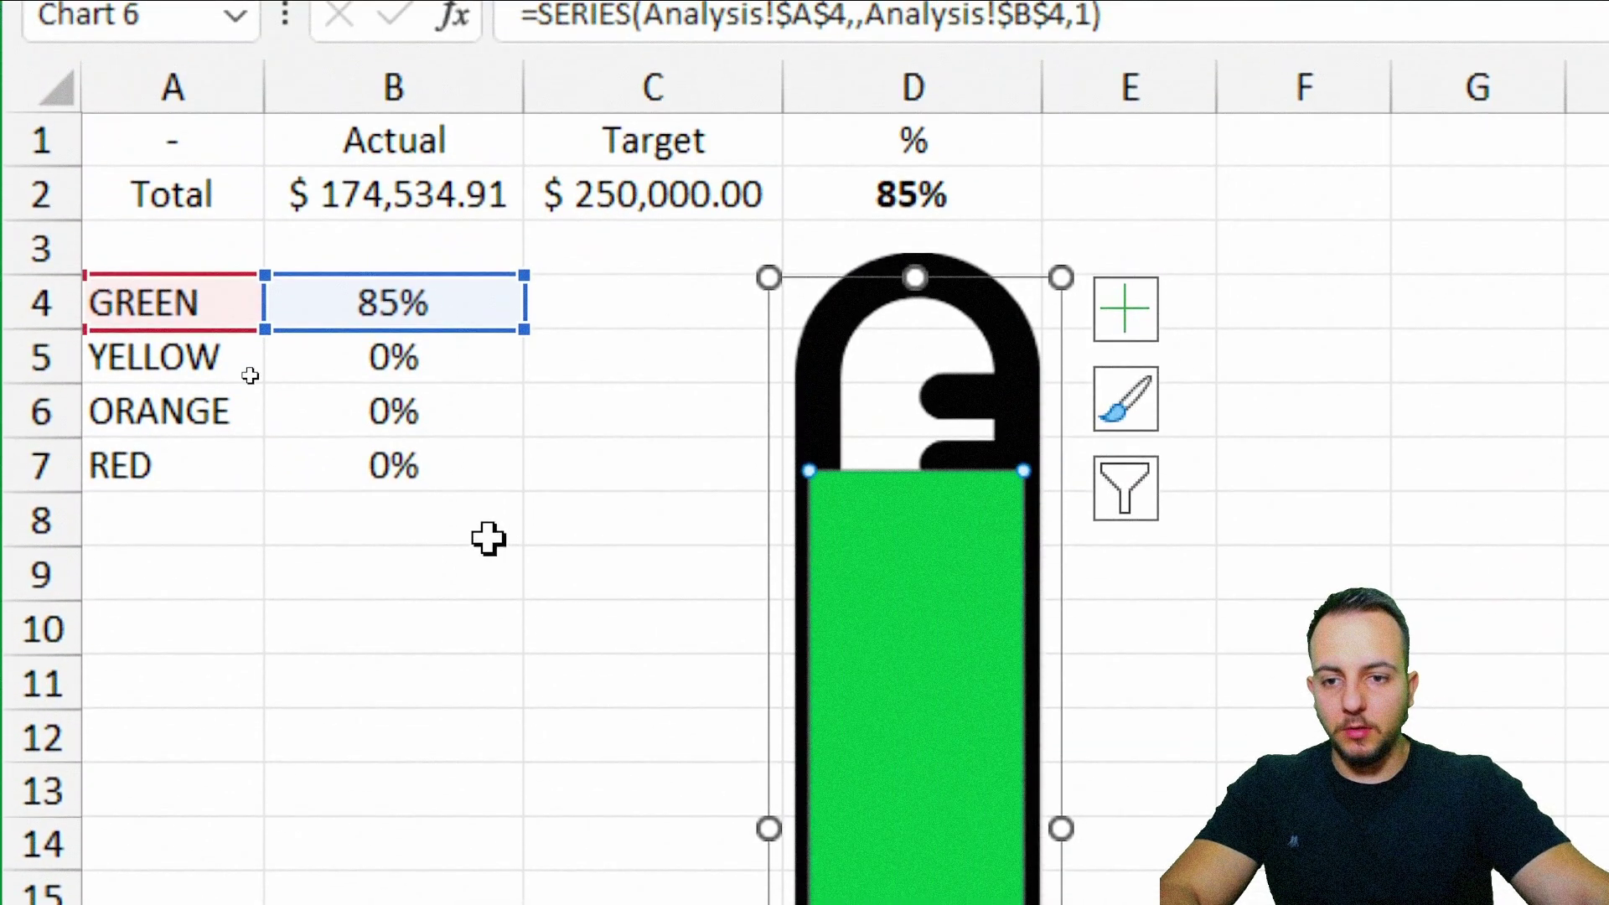
Step: Enter 45% as the performance value in cell D2 to activate the ORANGE row
left_click(488, 539)
left_click(913, 192)
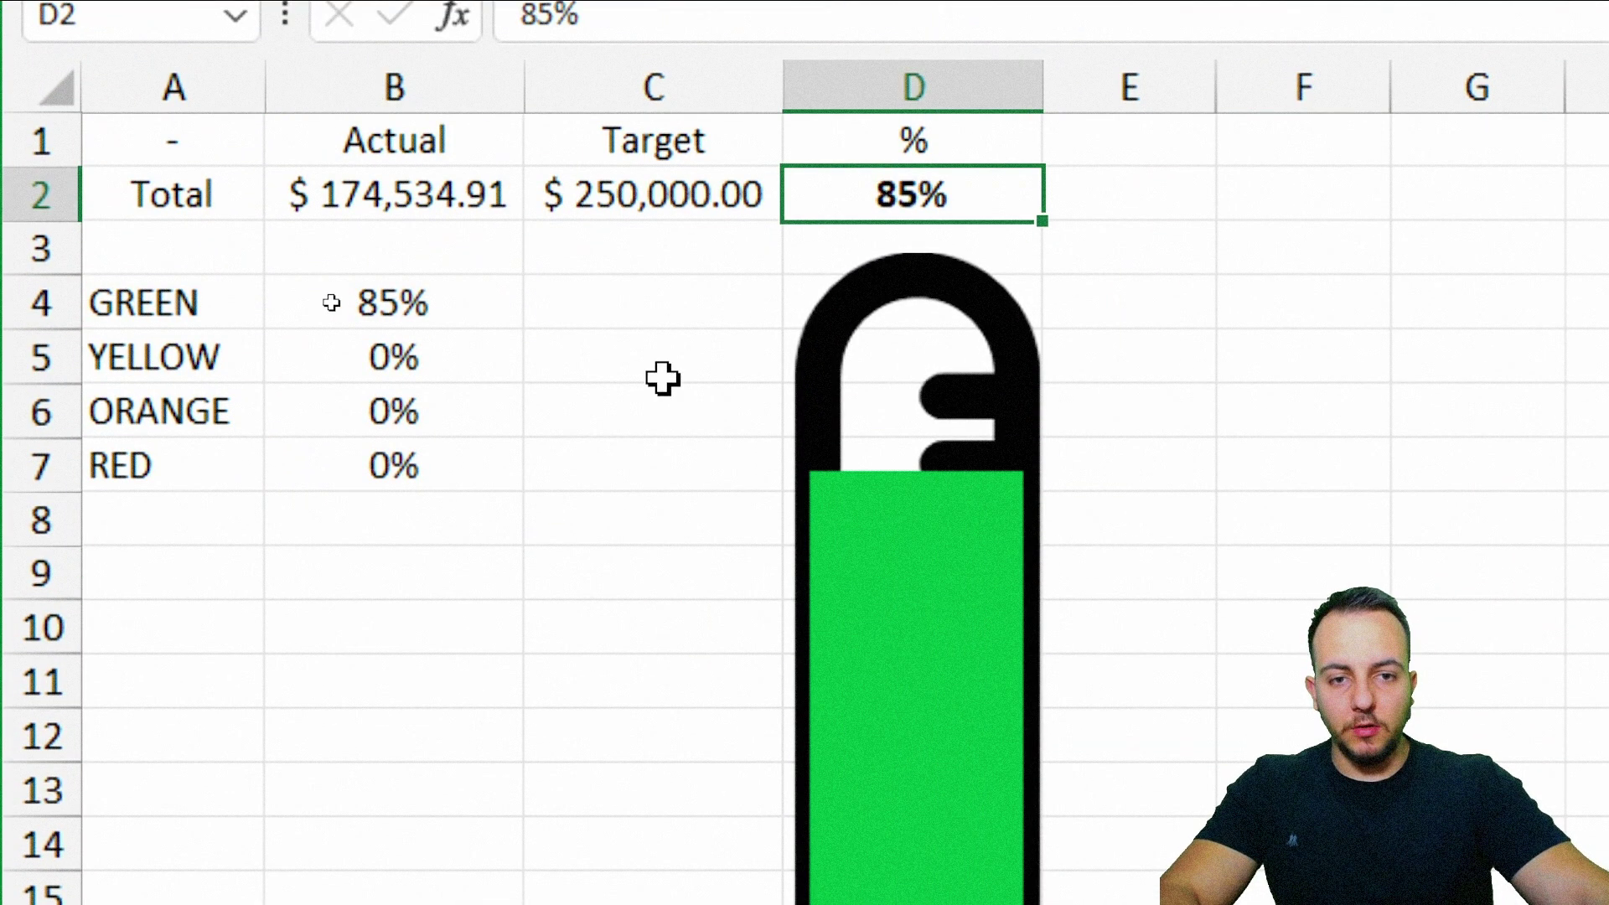
type("45")
key("Return")
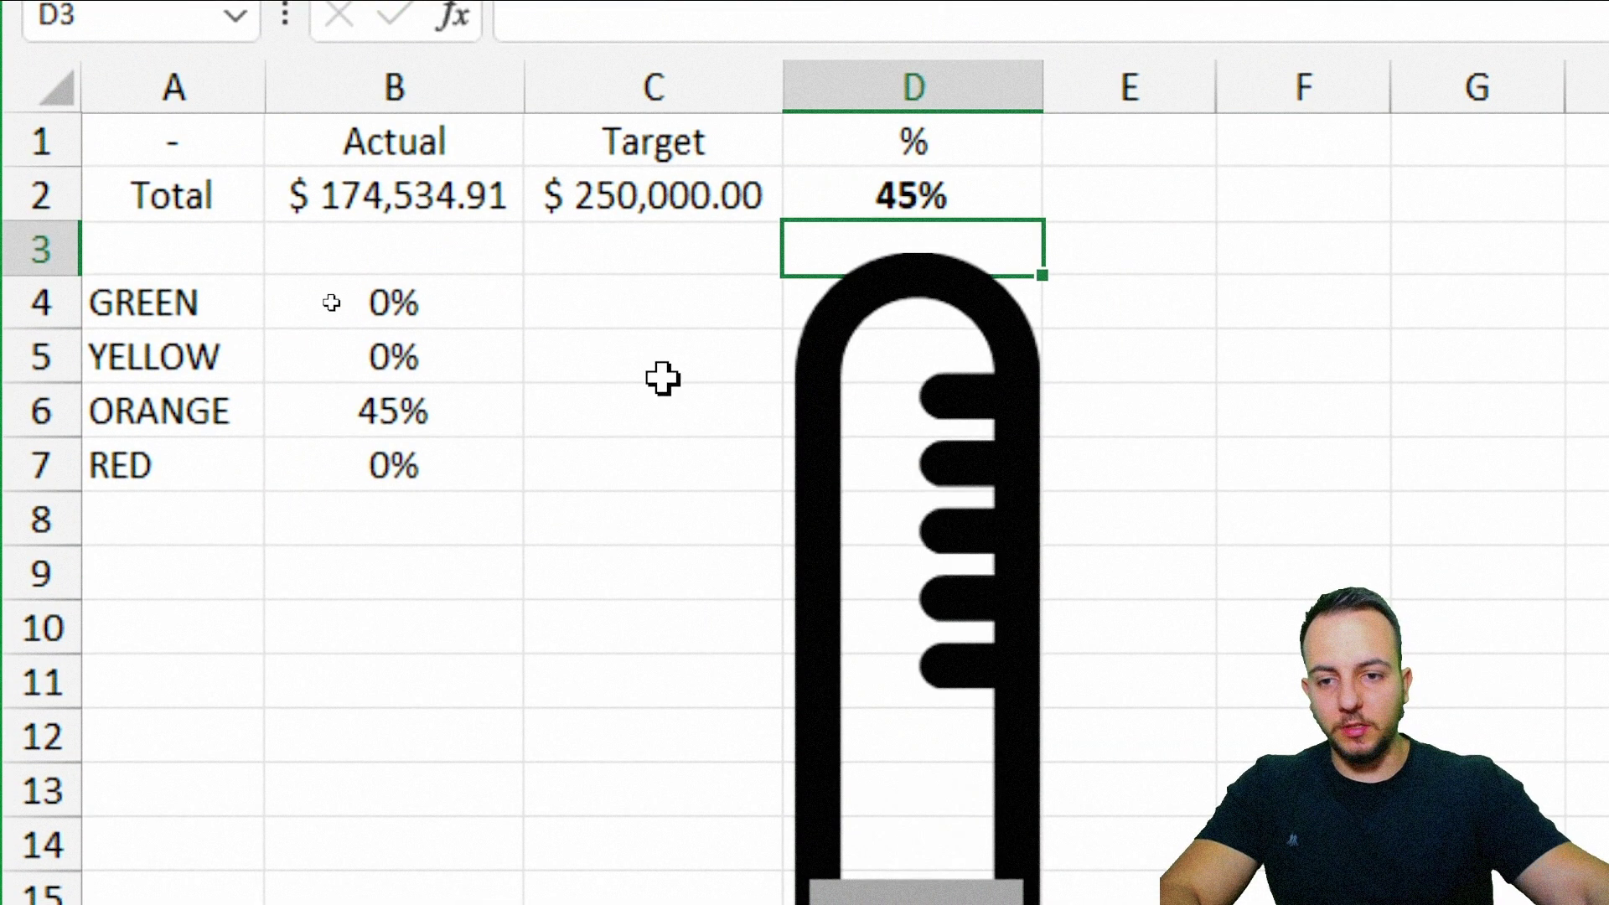
Step: Give the ORANGE series column a solid fill in the theme orange color and deselect the chart
left_click(1005, 591)
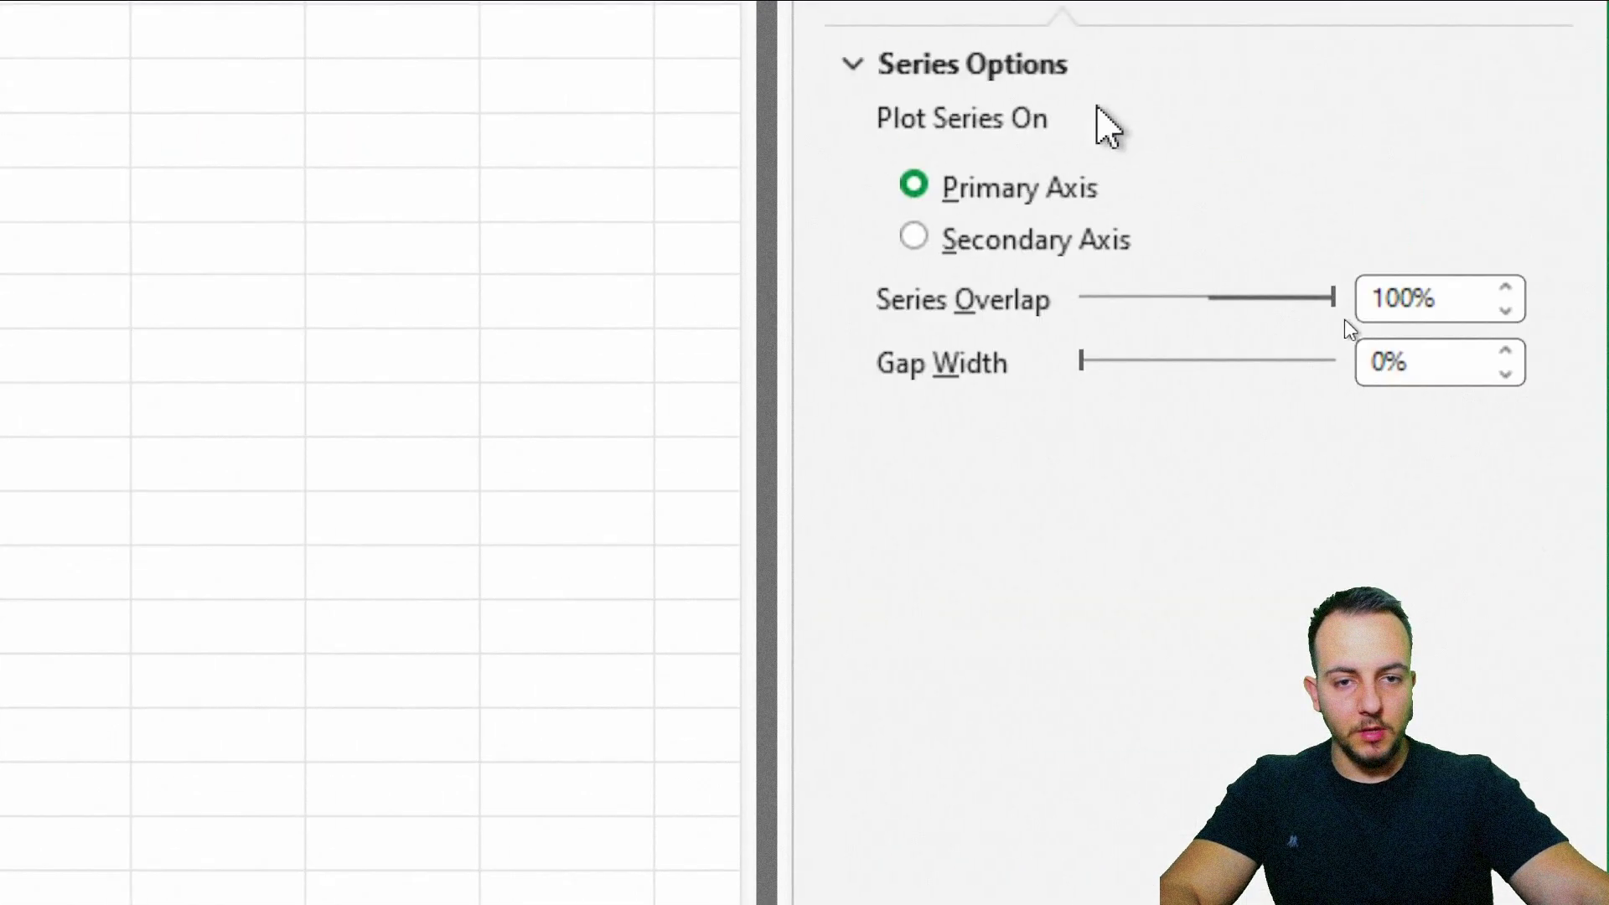
left_click(865, 136)
left_click(962, 373)
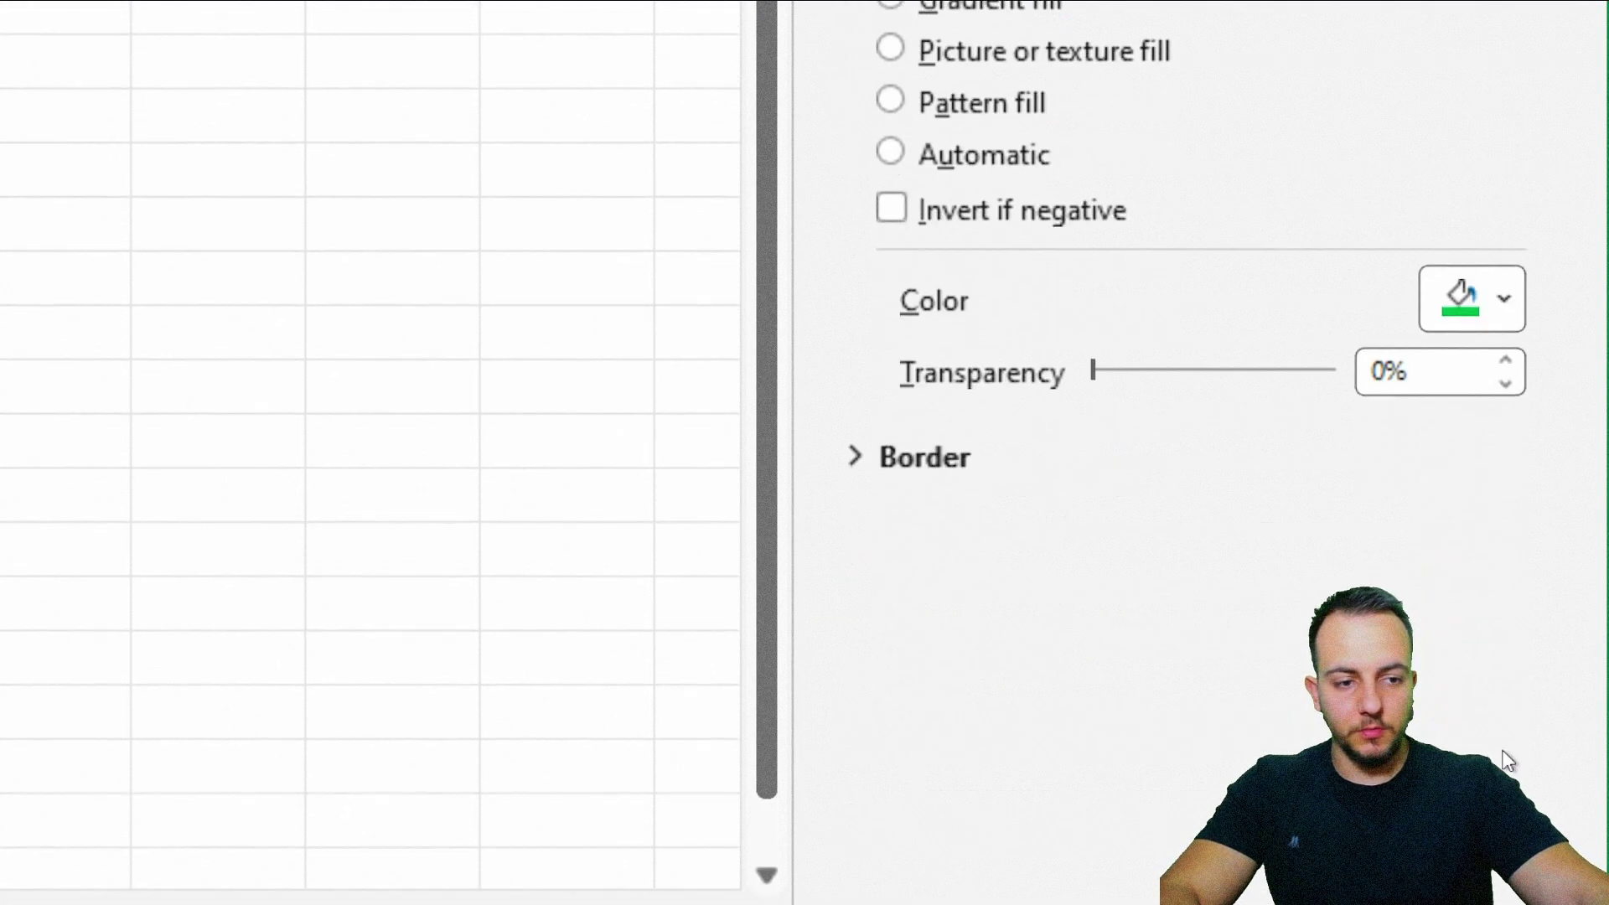
left_click(1503, 299)
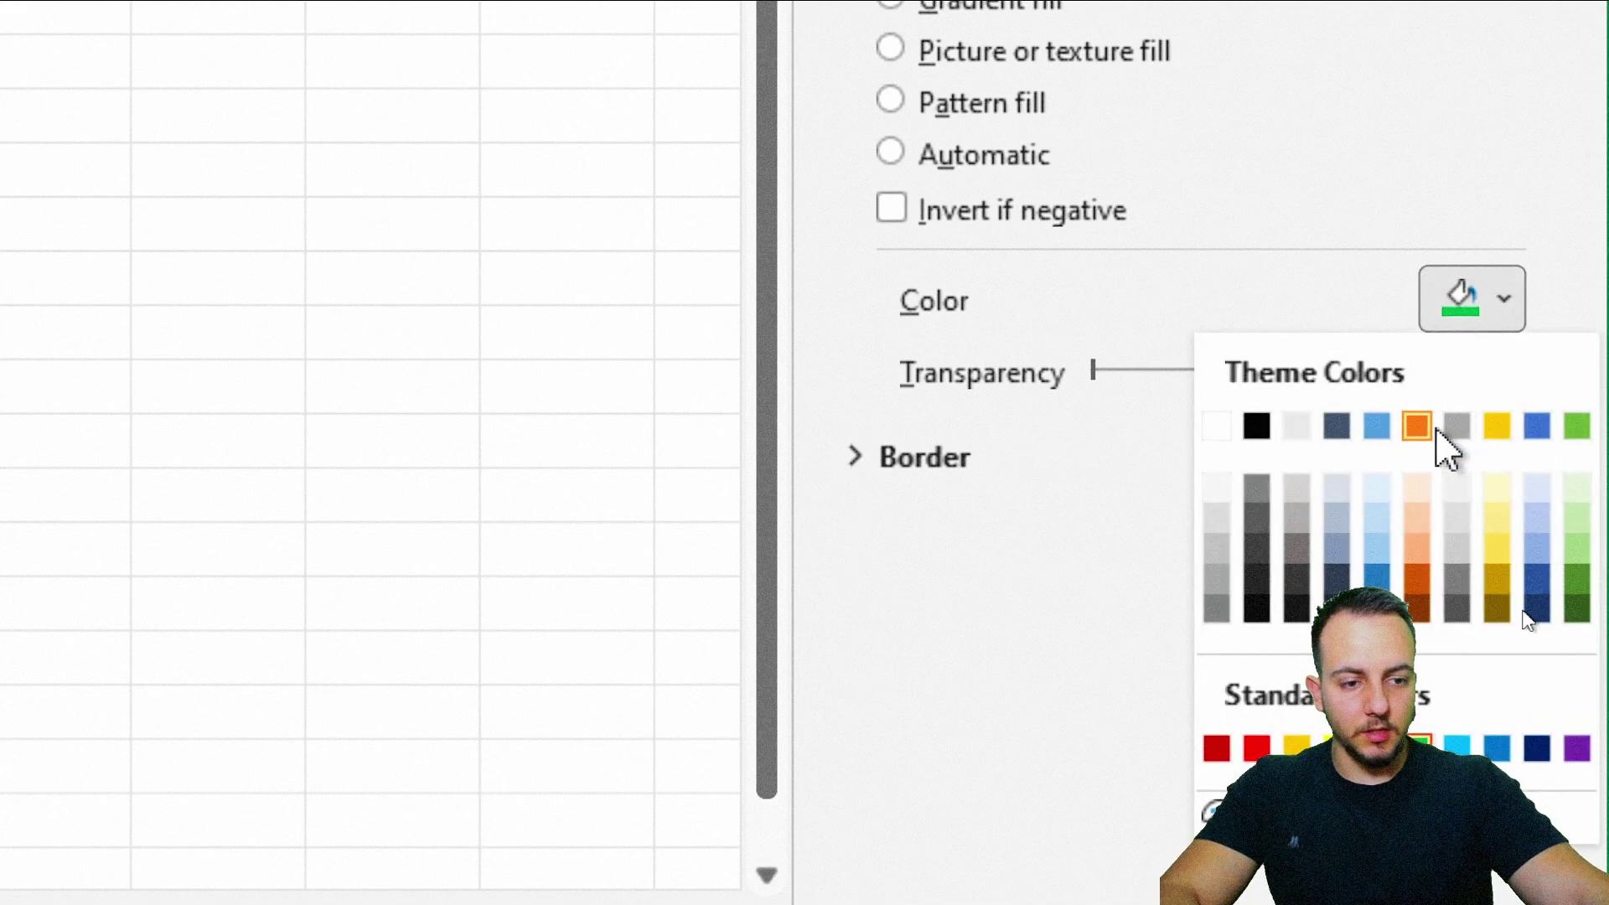
left_click(1431, 426)
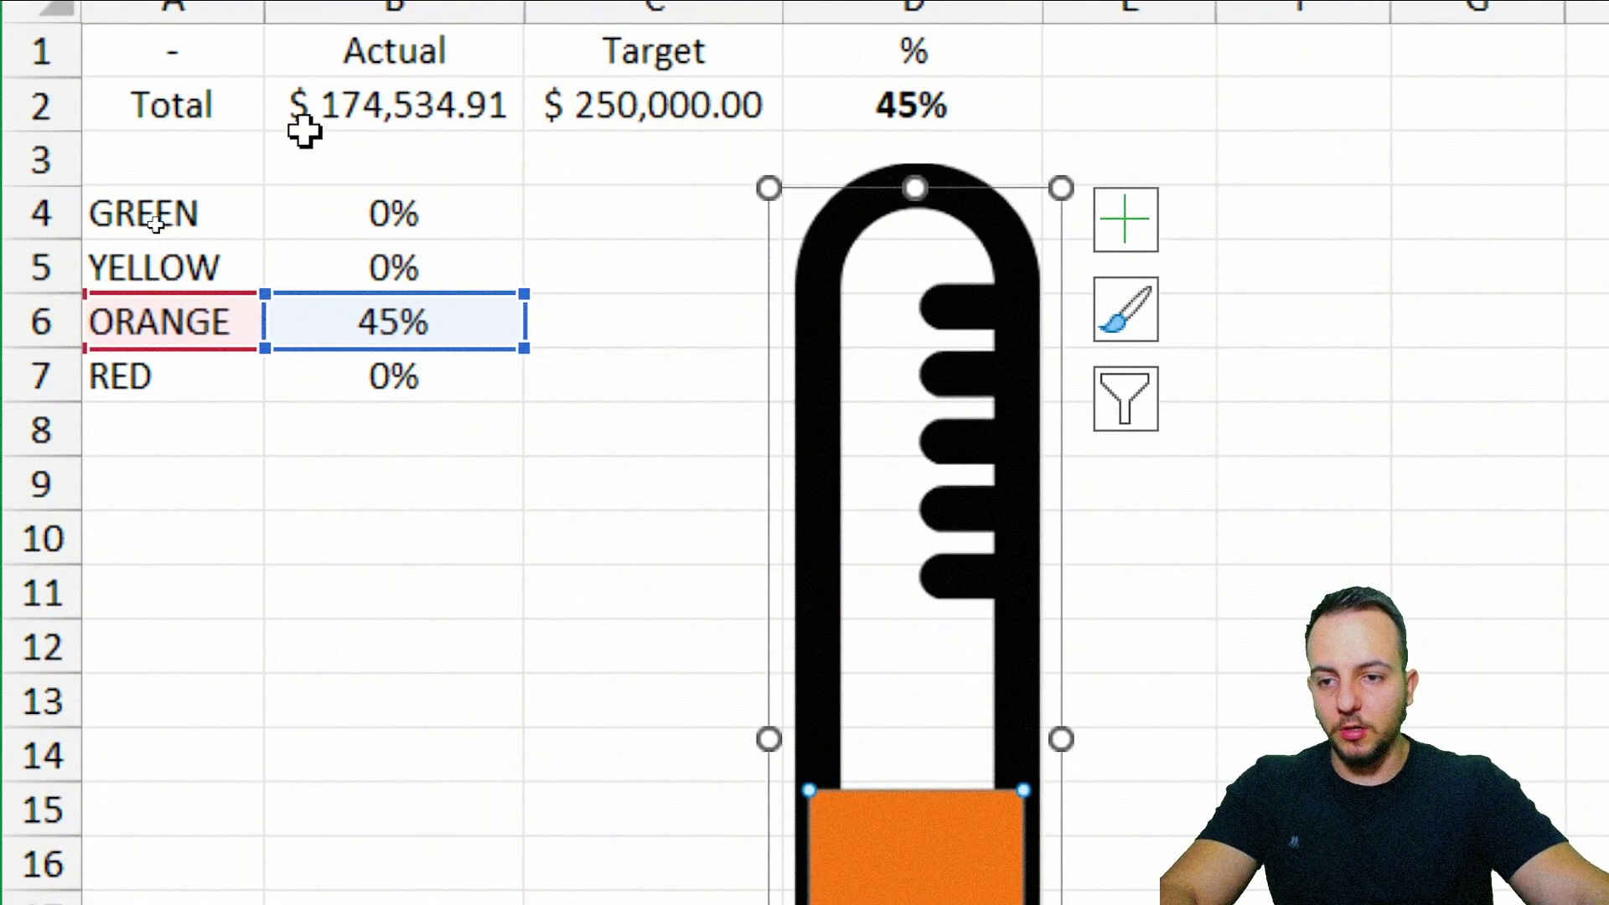
key("Escape")
key("Escape")
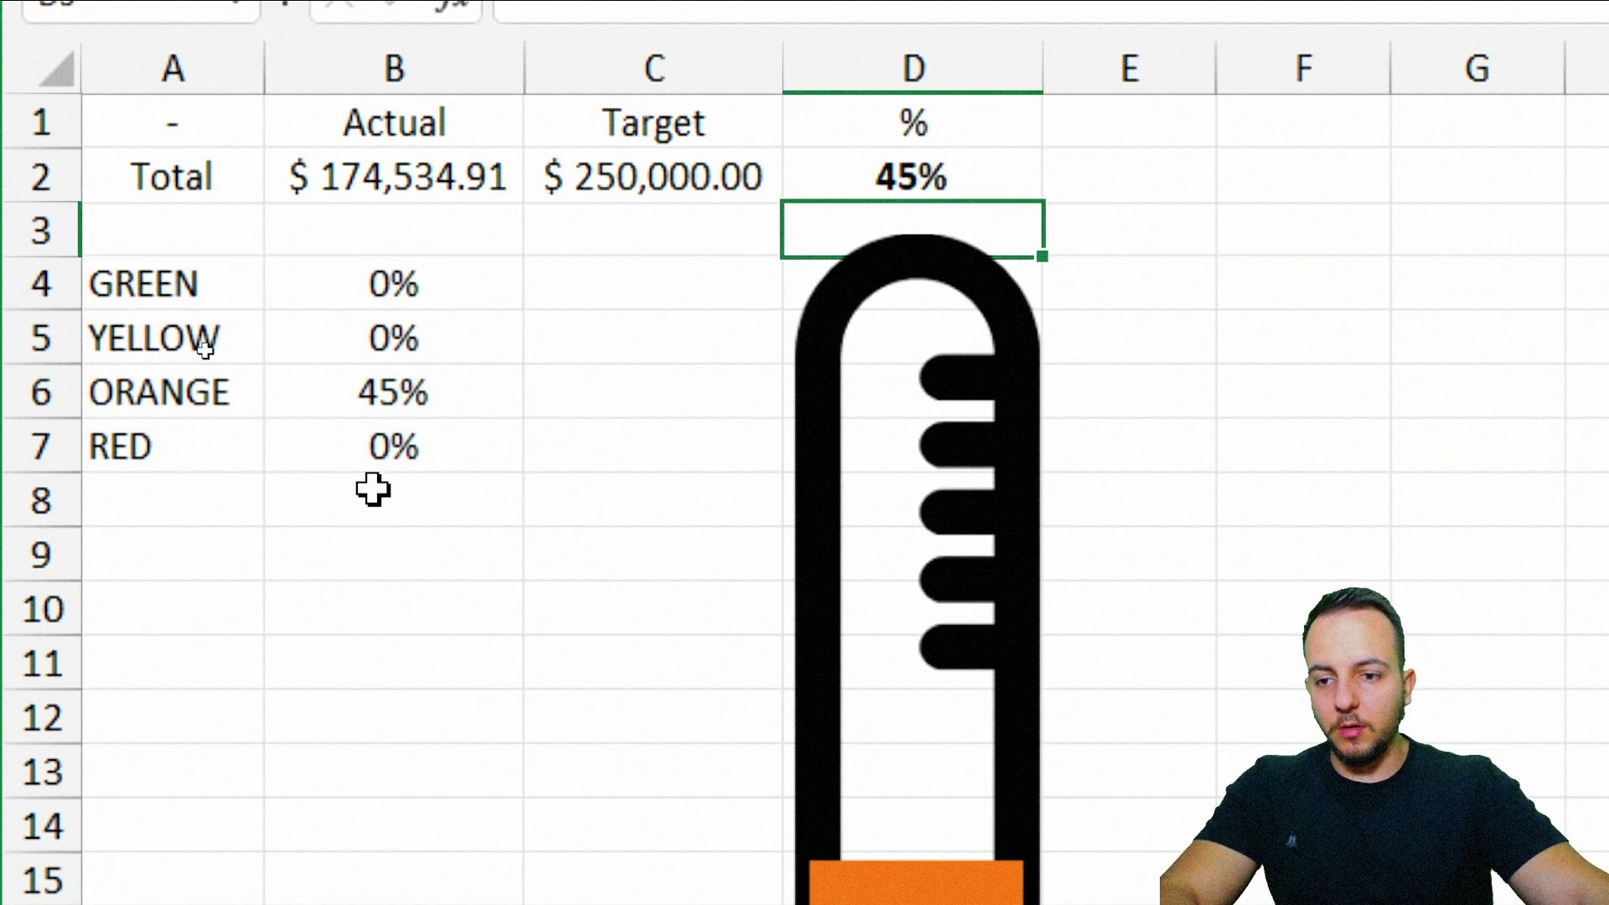
Step: Enter 75% as the performance value in cell D2 to activate the YELLOW row
left_click(847, 185)
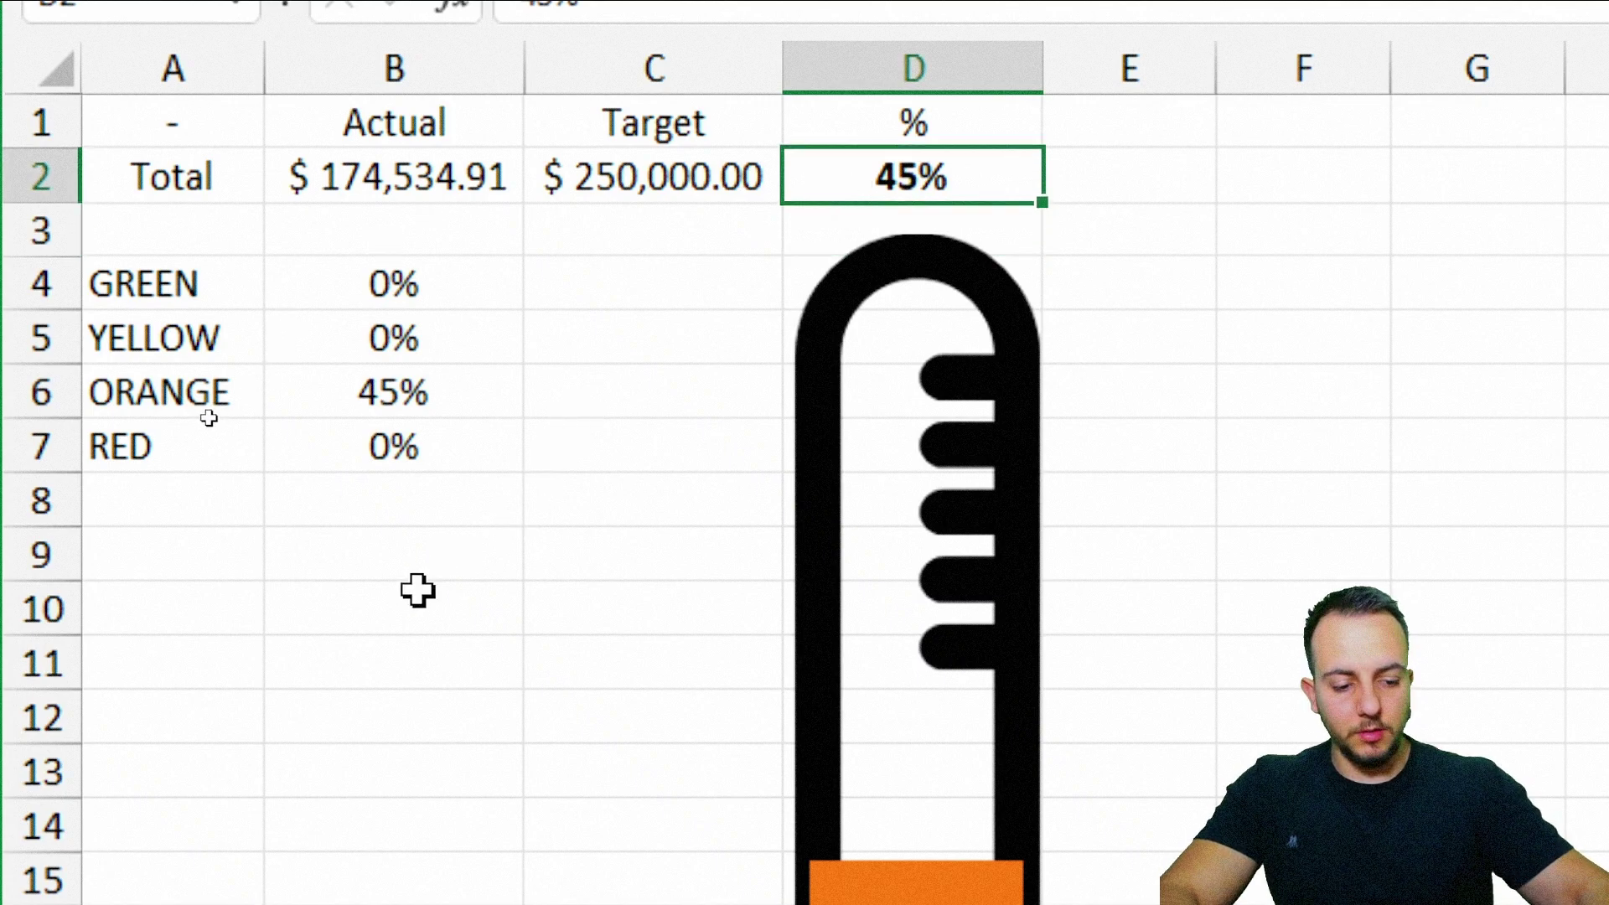
type("75")
key("Return")
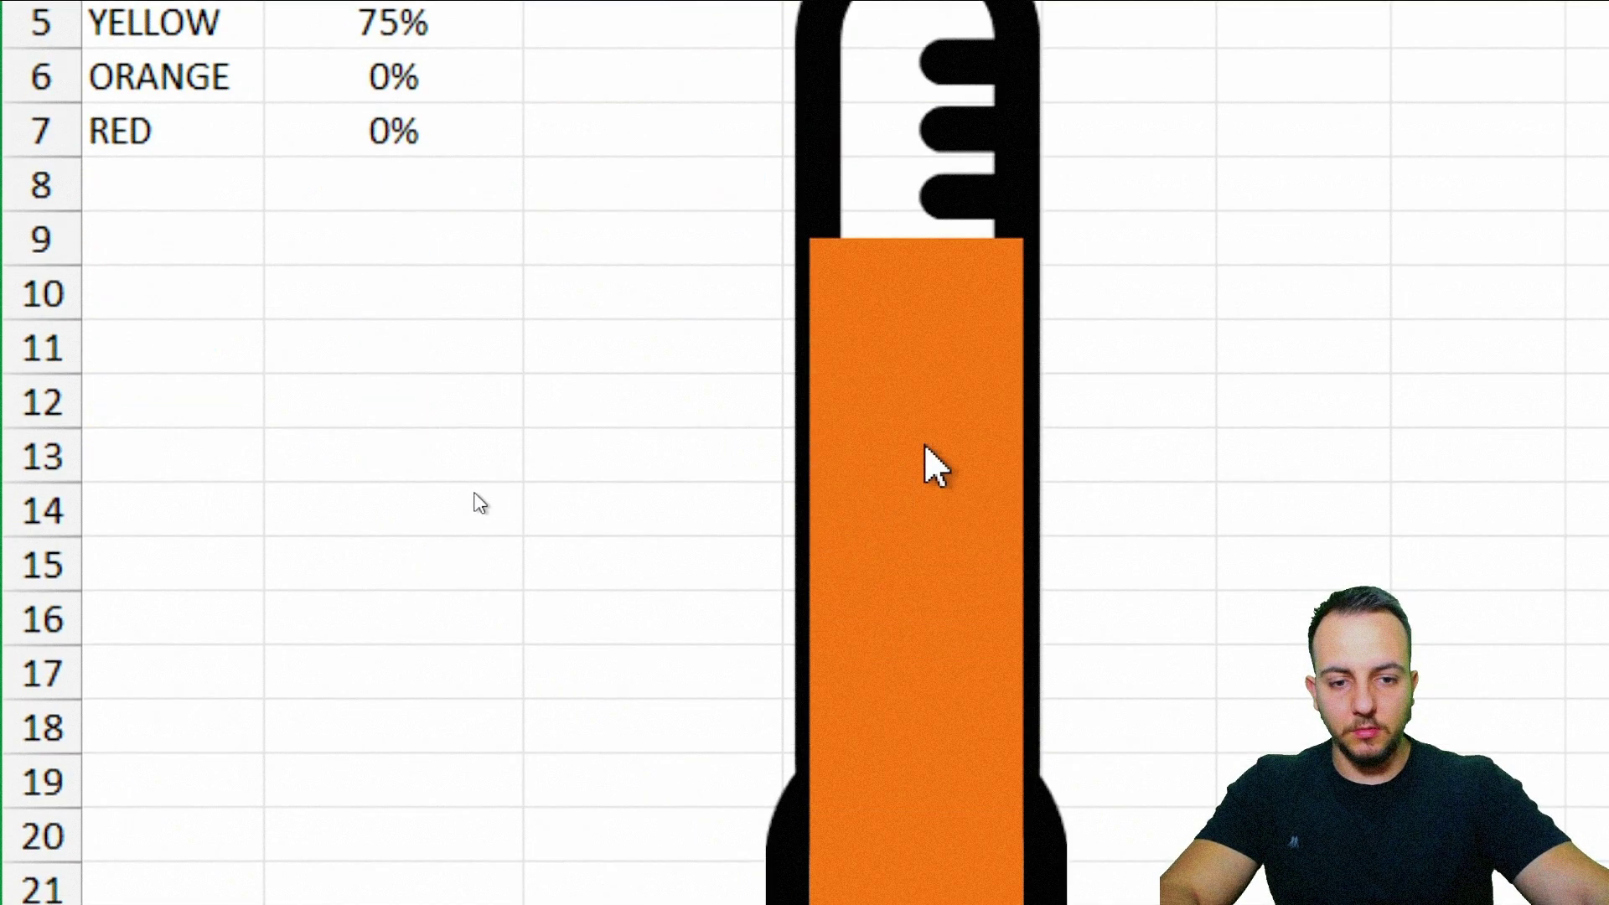
Step: Give the YELLOW series column a solid fill in the theme gold color and deselect the chart
double_click(948, 444)
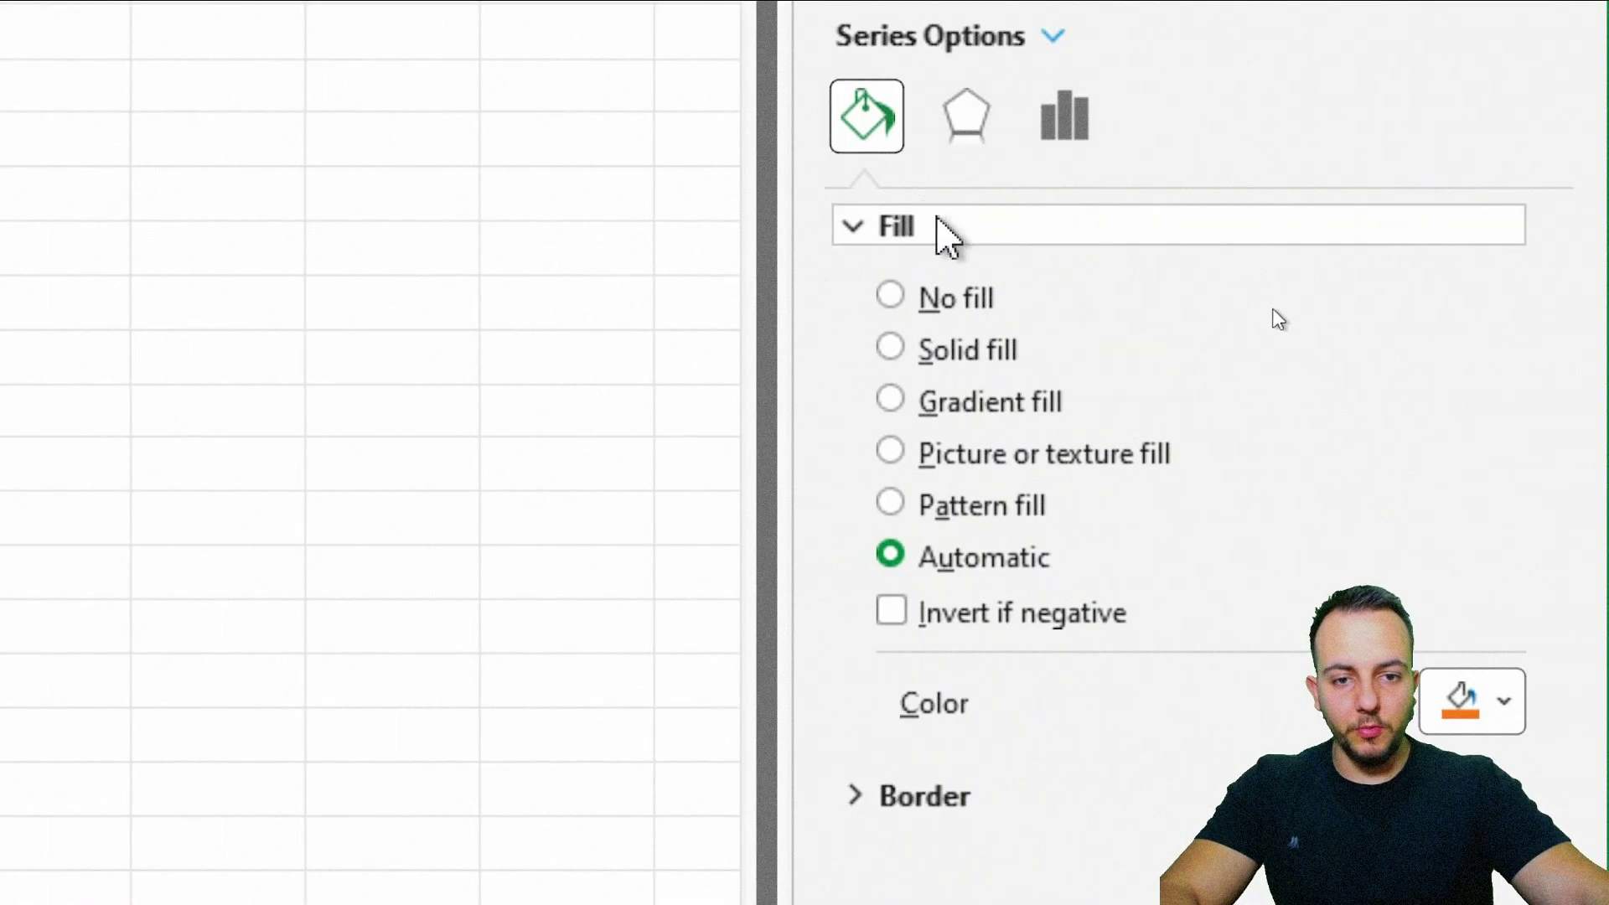
left_click(890, 346)
left_click(1504, 700)
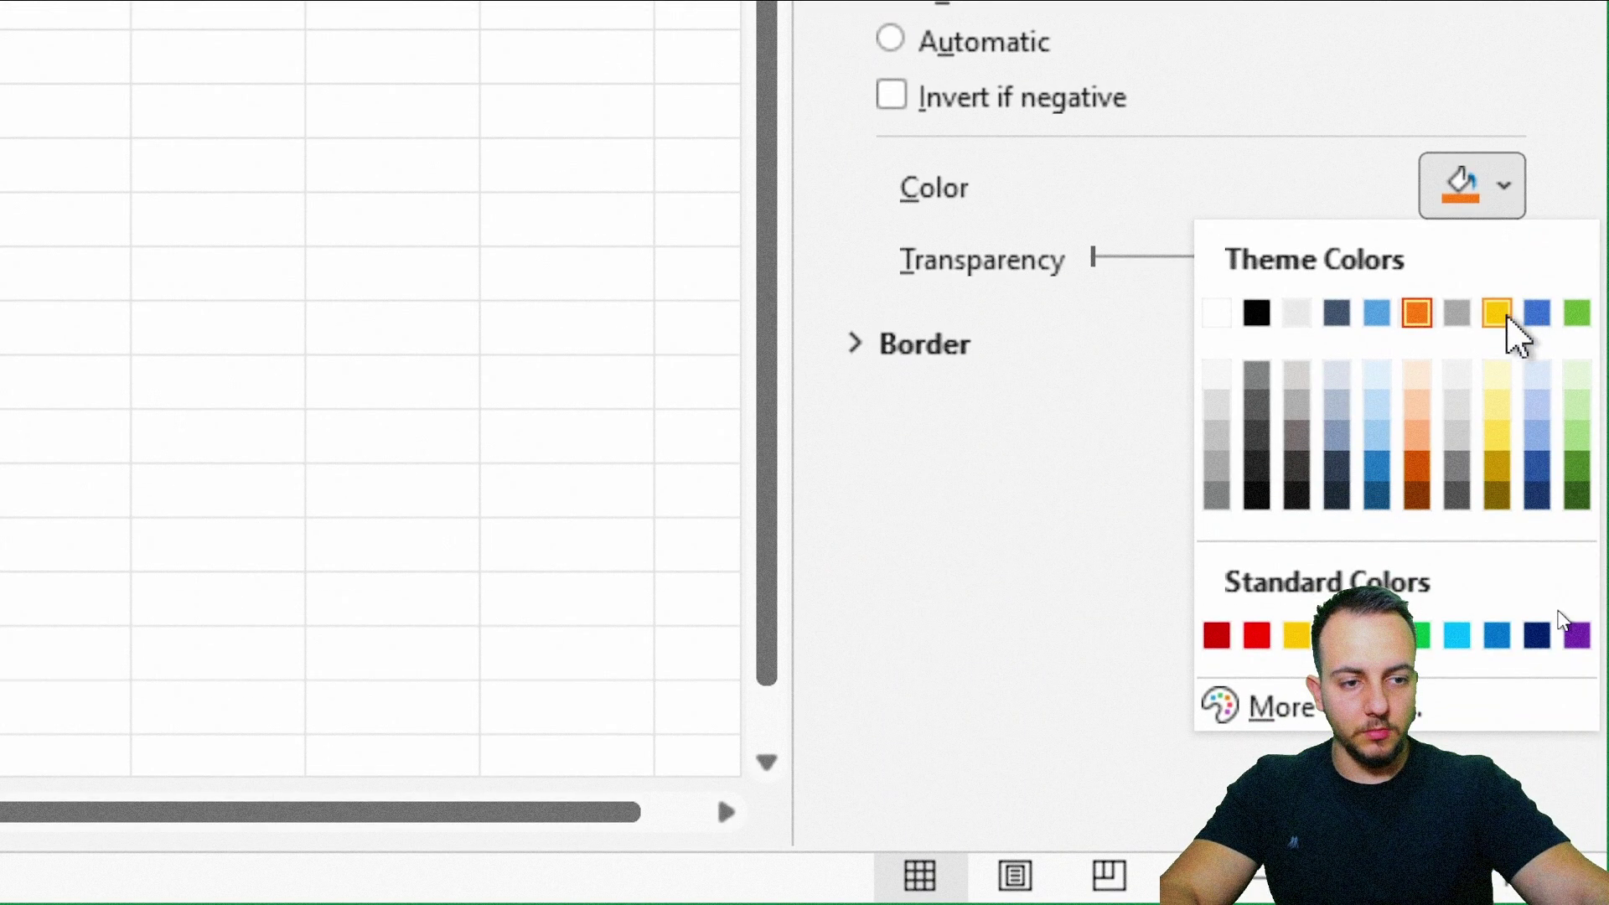
left_click(1508, 323)
key("Escape")
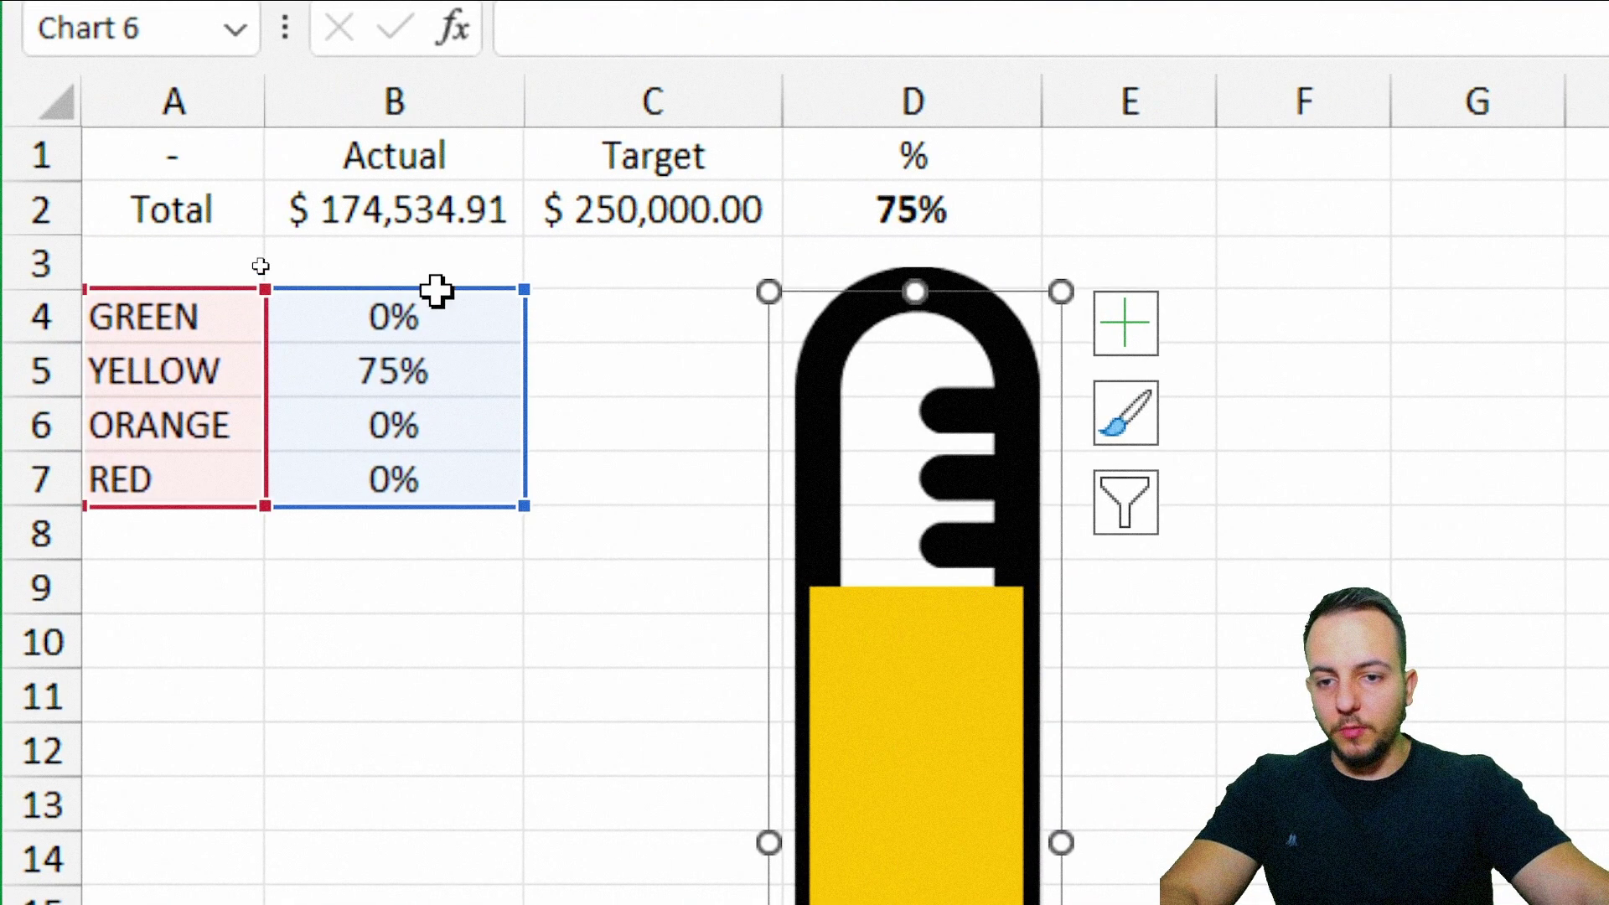
key("Escape")
Step: Enter 15% as the performance value in cell D2 to activate the RED row
left_click(934, 208)
type("15%")
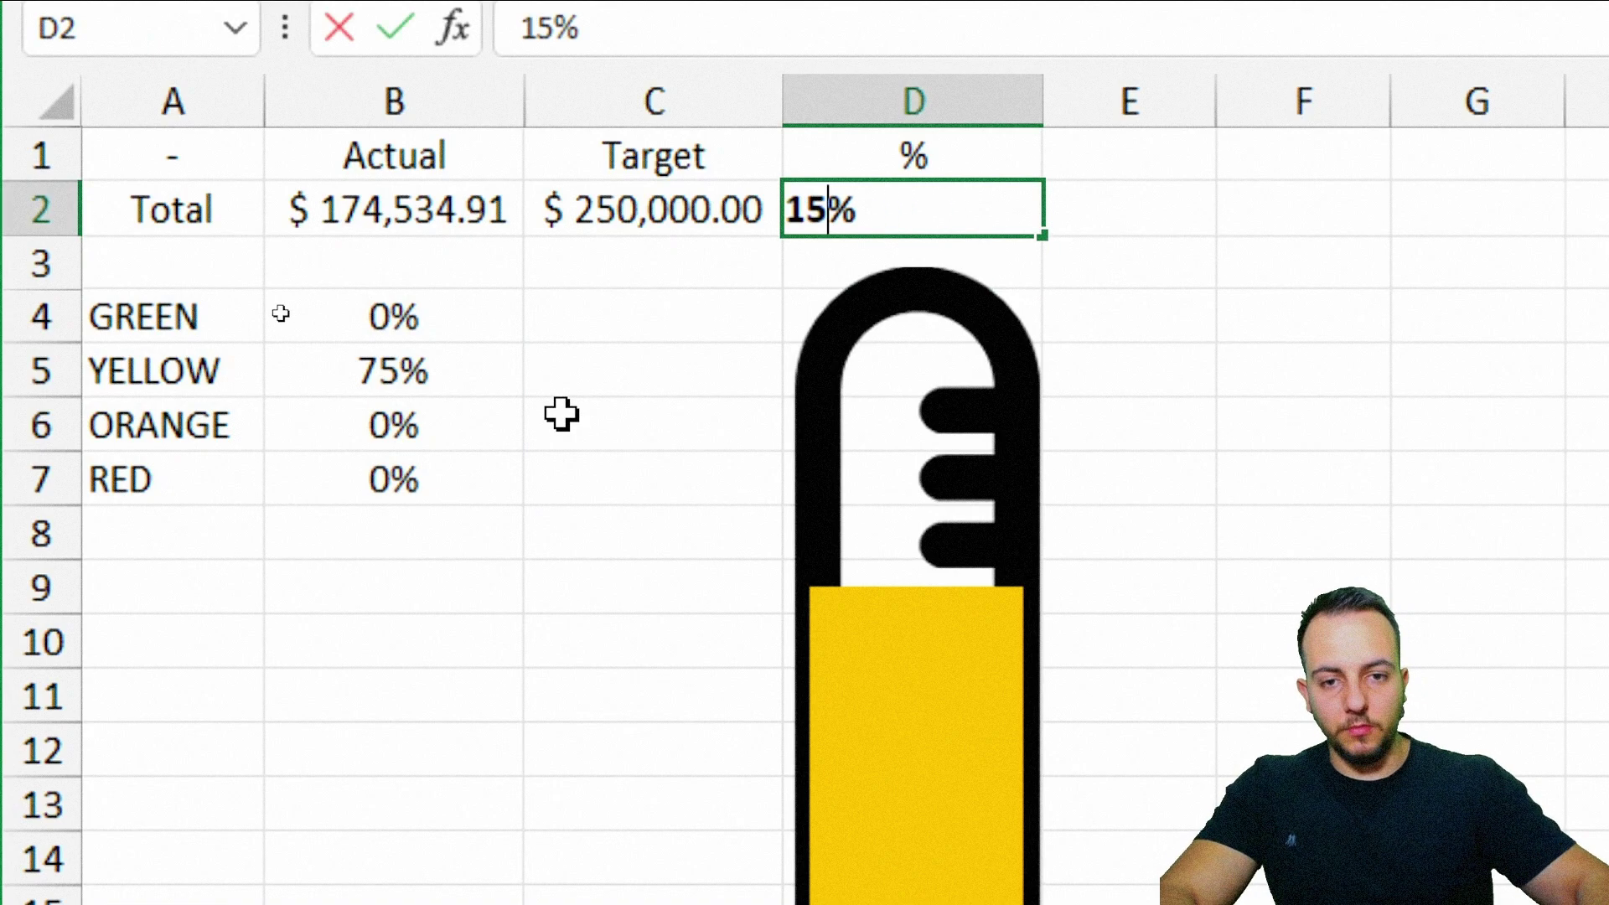
key("Return")
Step: Give the RED series column a solid fill in standard red, close the series formatting settings and deselect the chart
left_click(949, 678)
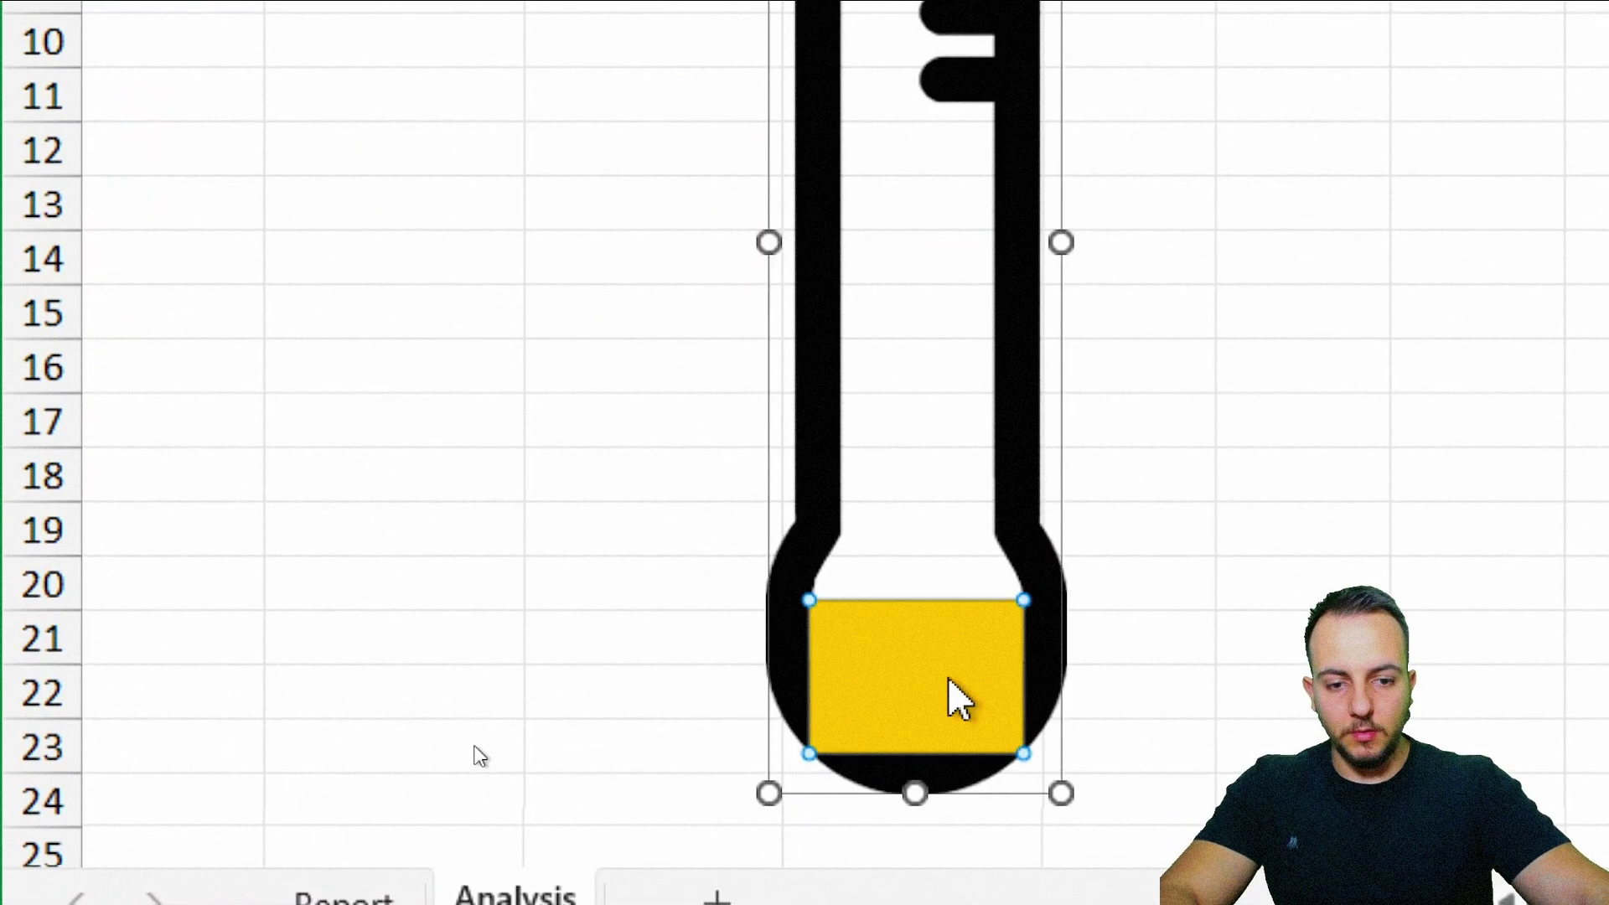
double_click(949, 679)
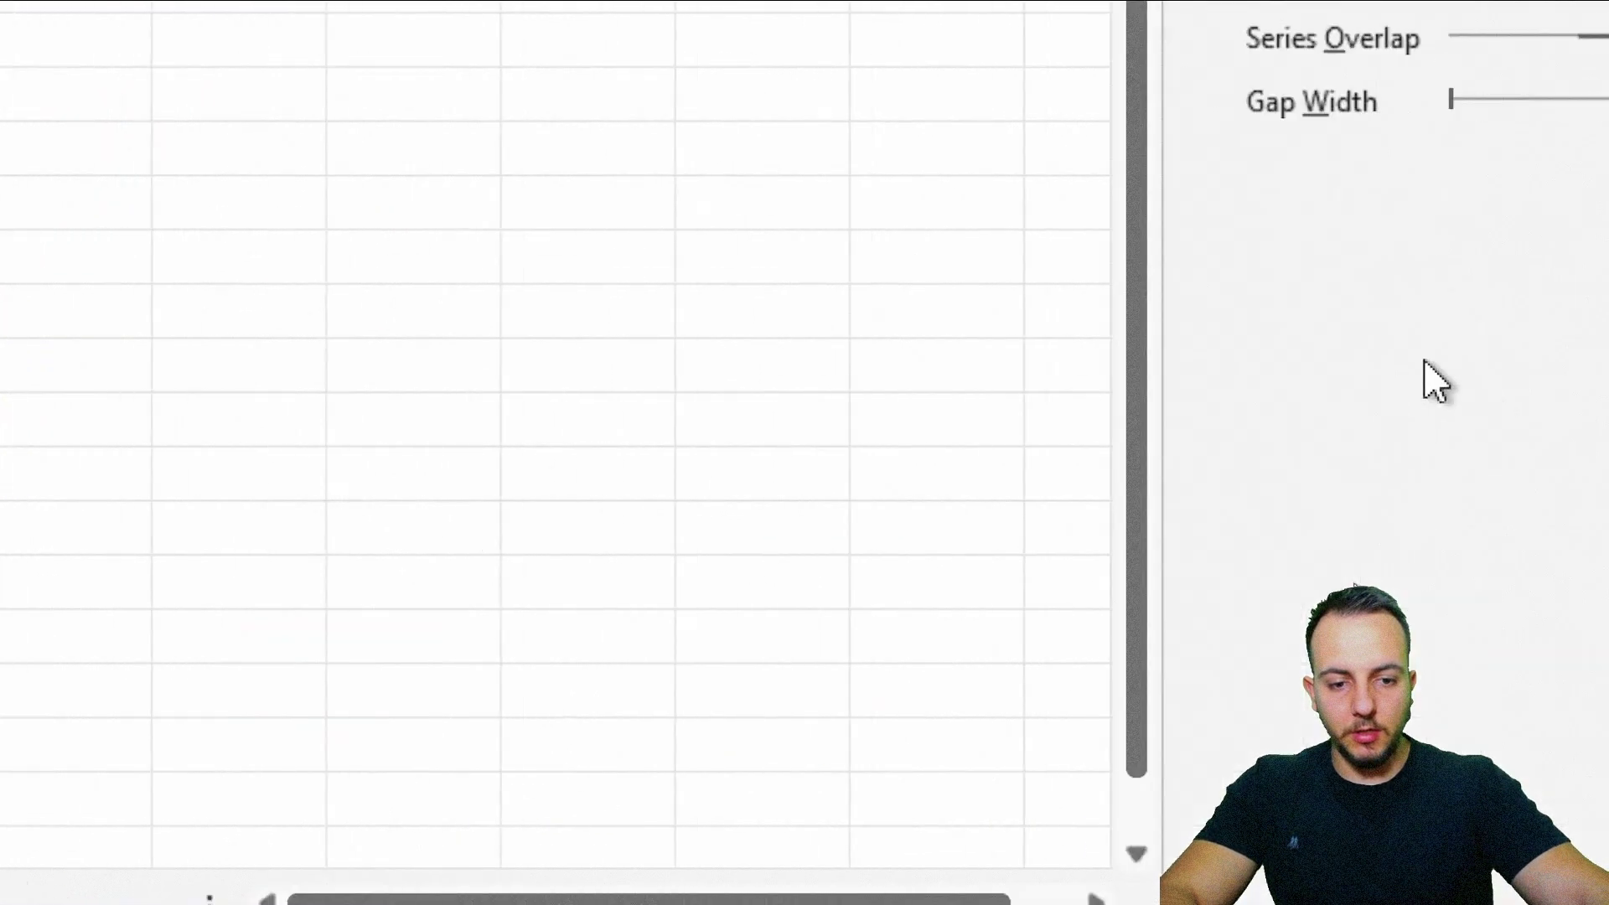
left_click(868, 136)
left_click(962, 371)
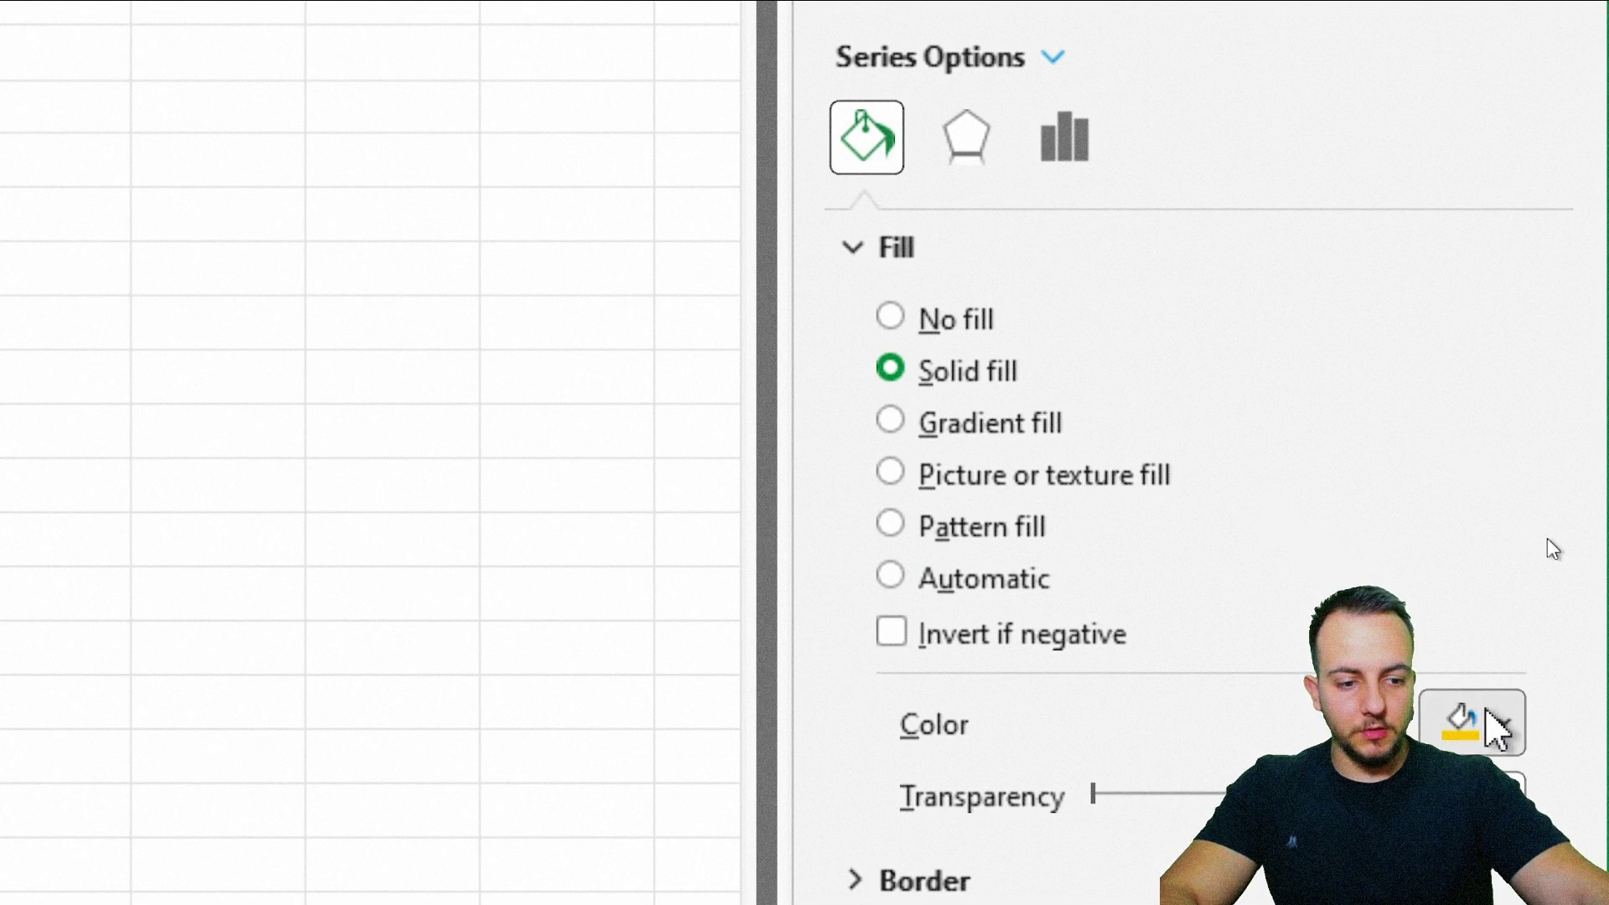
left_click(1496, 724)
left_click(1268, 635)
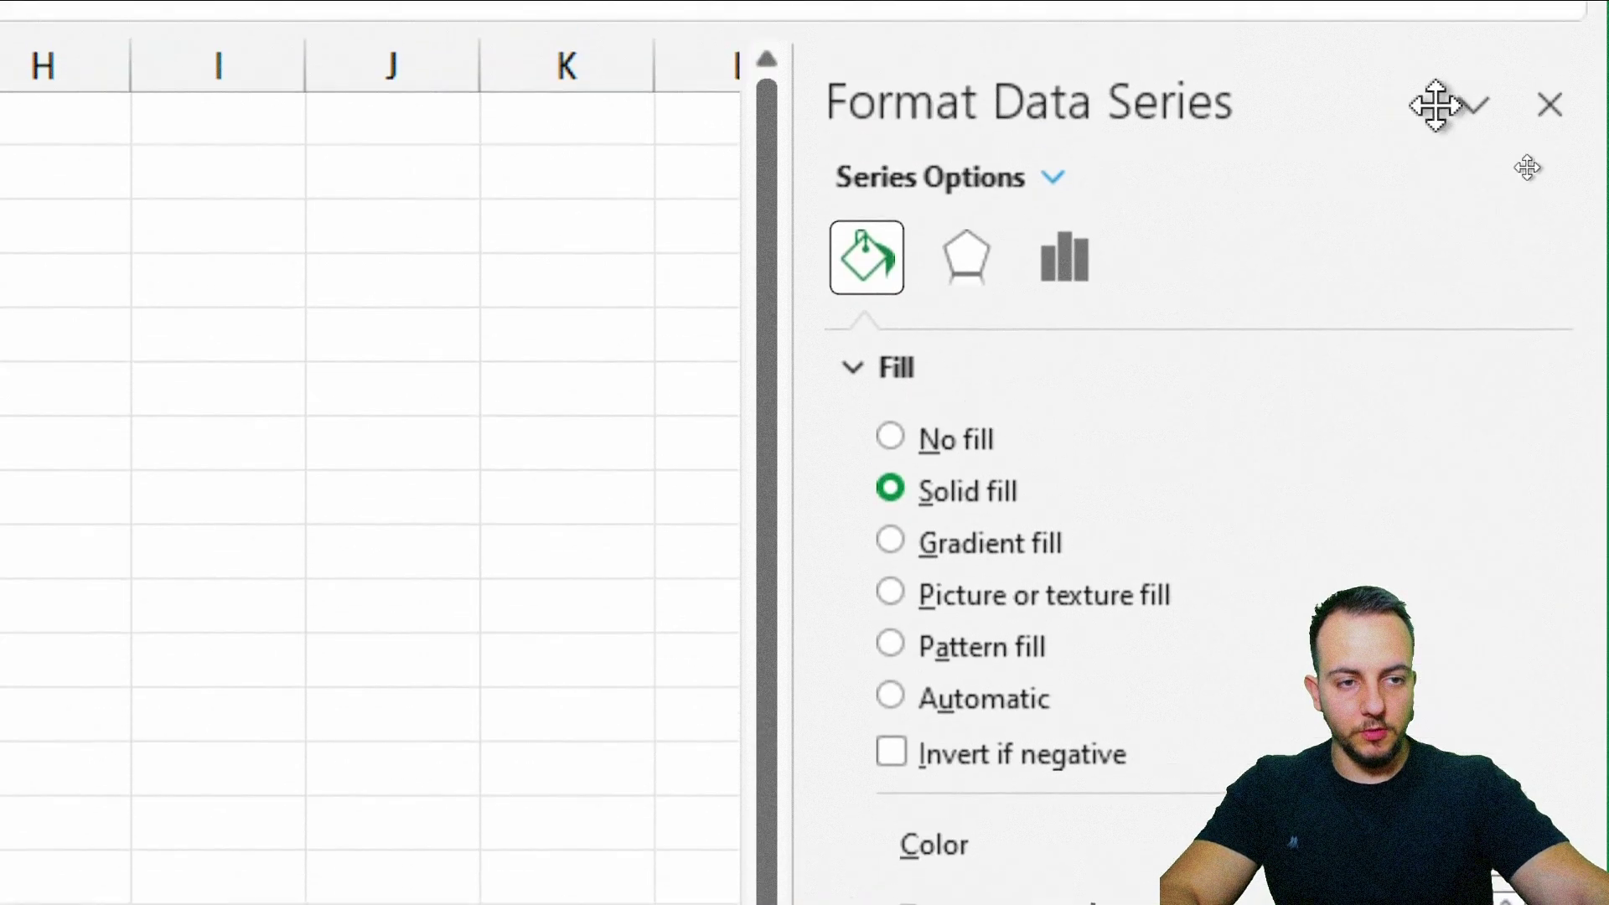
left_click(1547, 170)
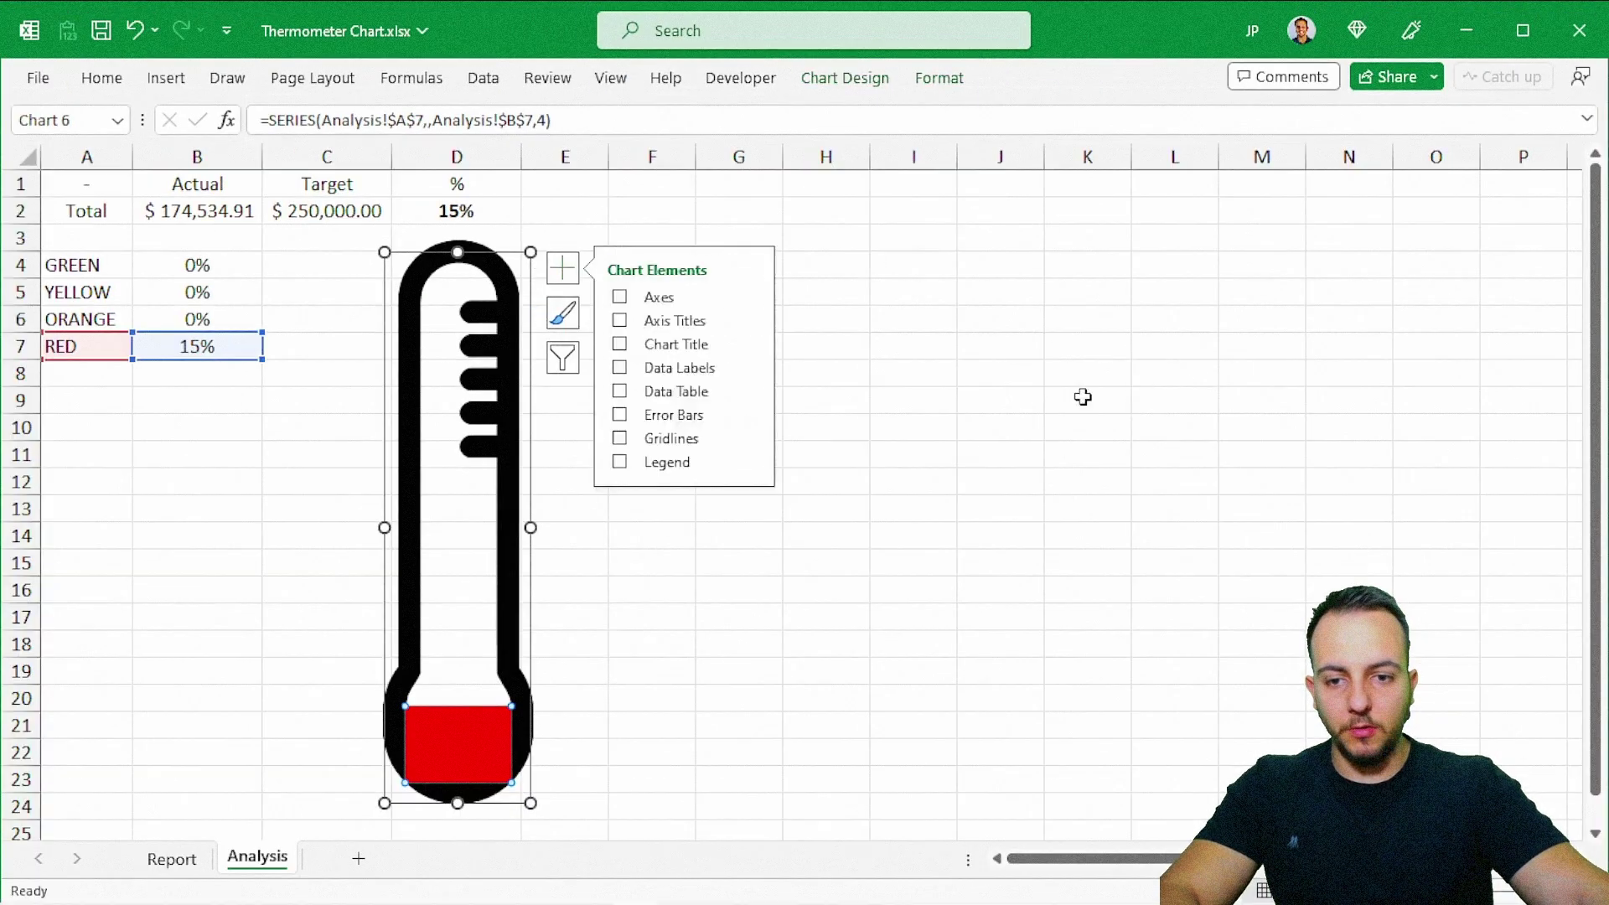
key("Escape")
key("Escape")
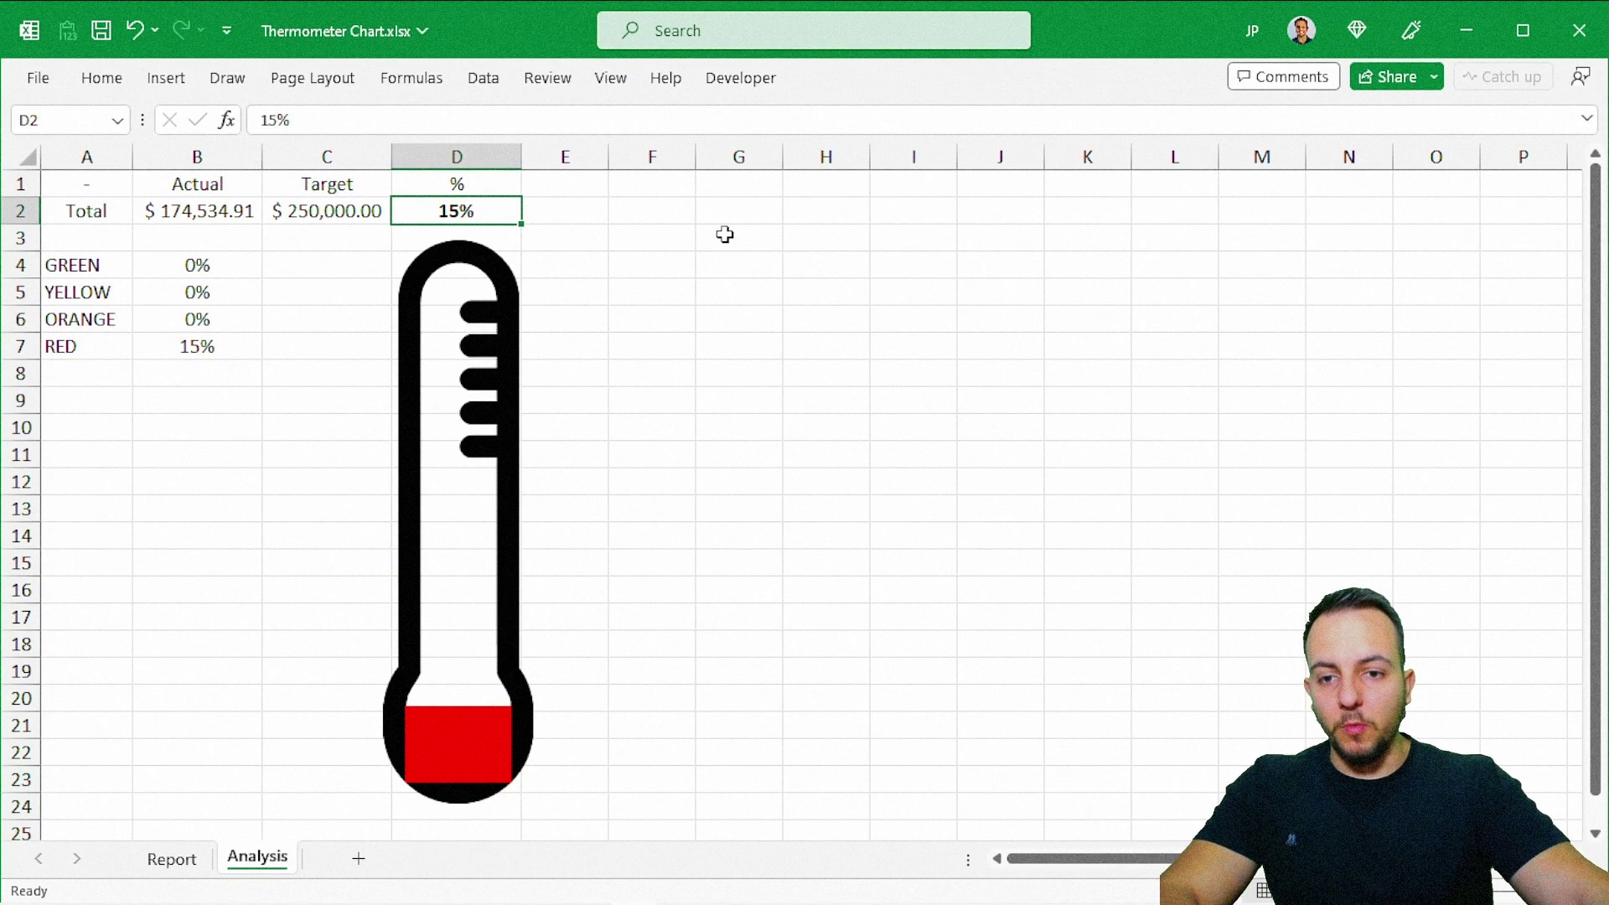
Step: Test the thermometer's color changes by entering 75% and finally 95% in cell D2
type("75")
key("ctrl+Return")
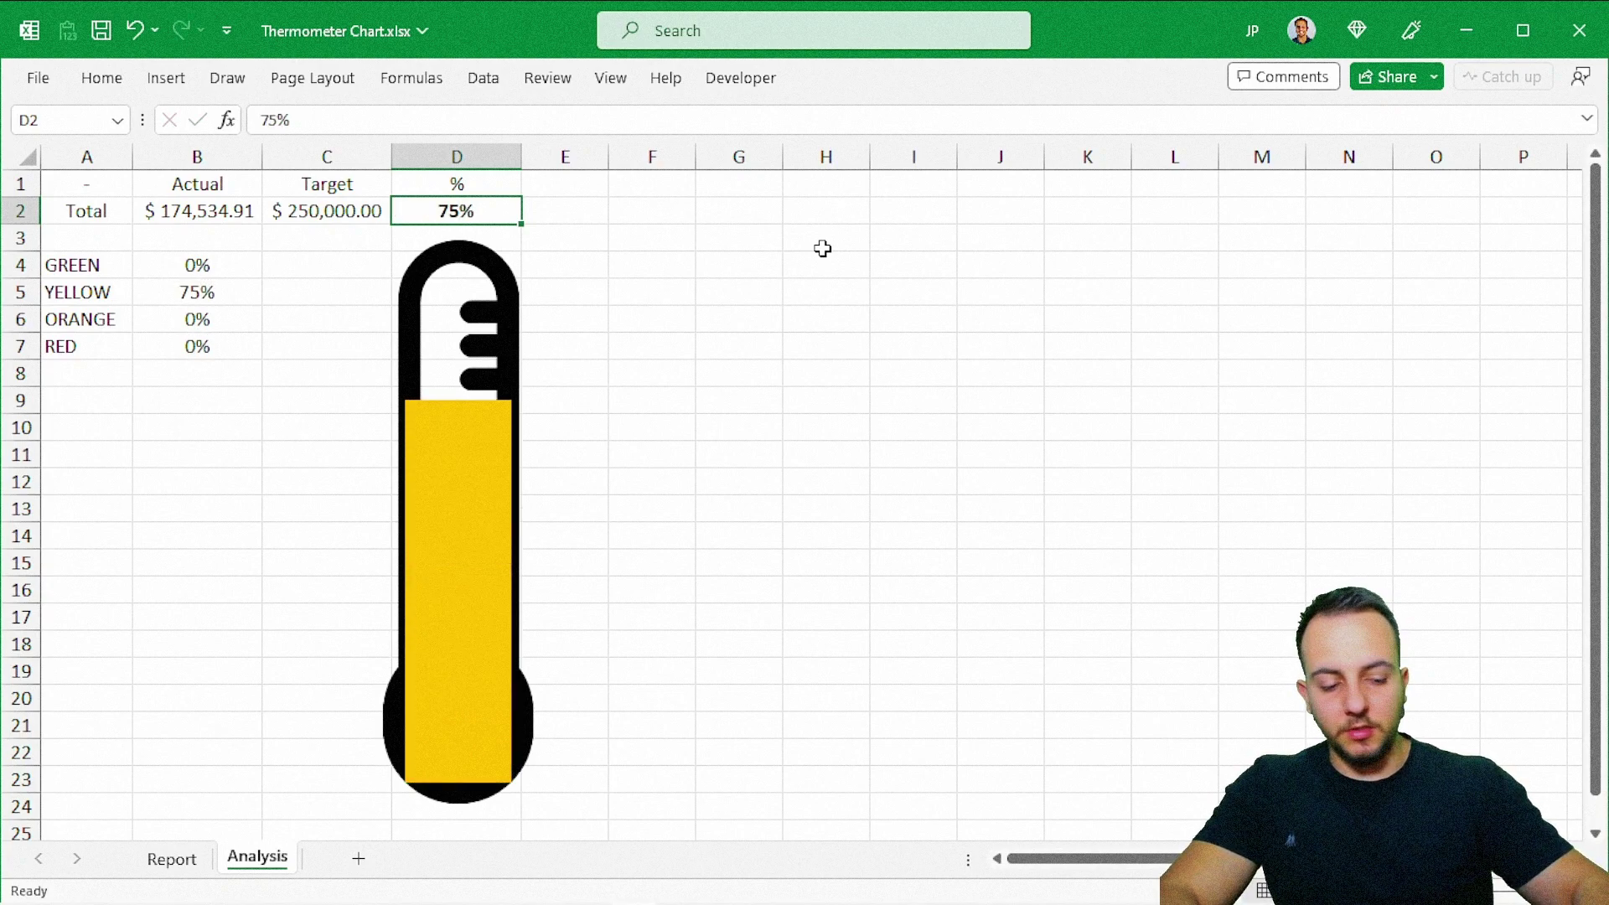
key("ctrl+Return")
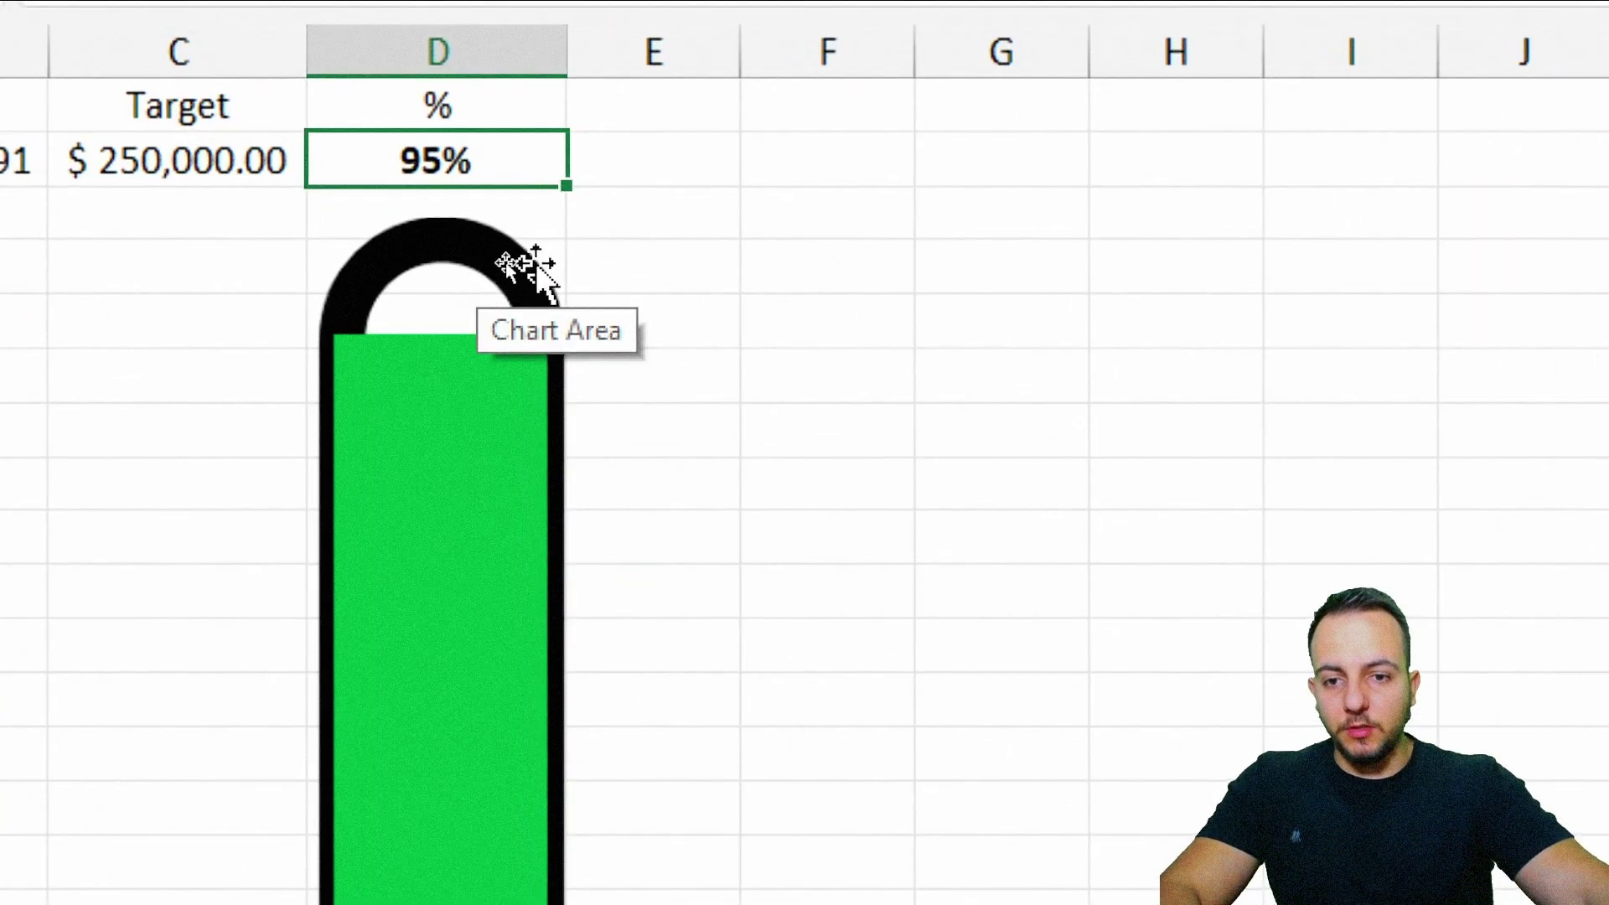
Step: Send the chart behind the thermometer picture so its column fills only the tube and bulb, and deselect it
left_click(513, 258)
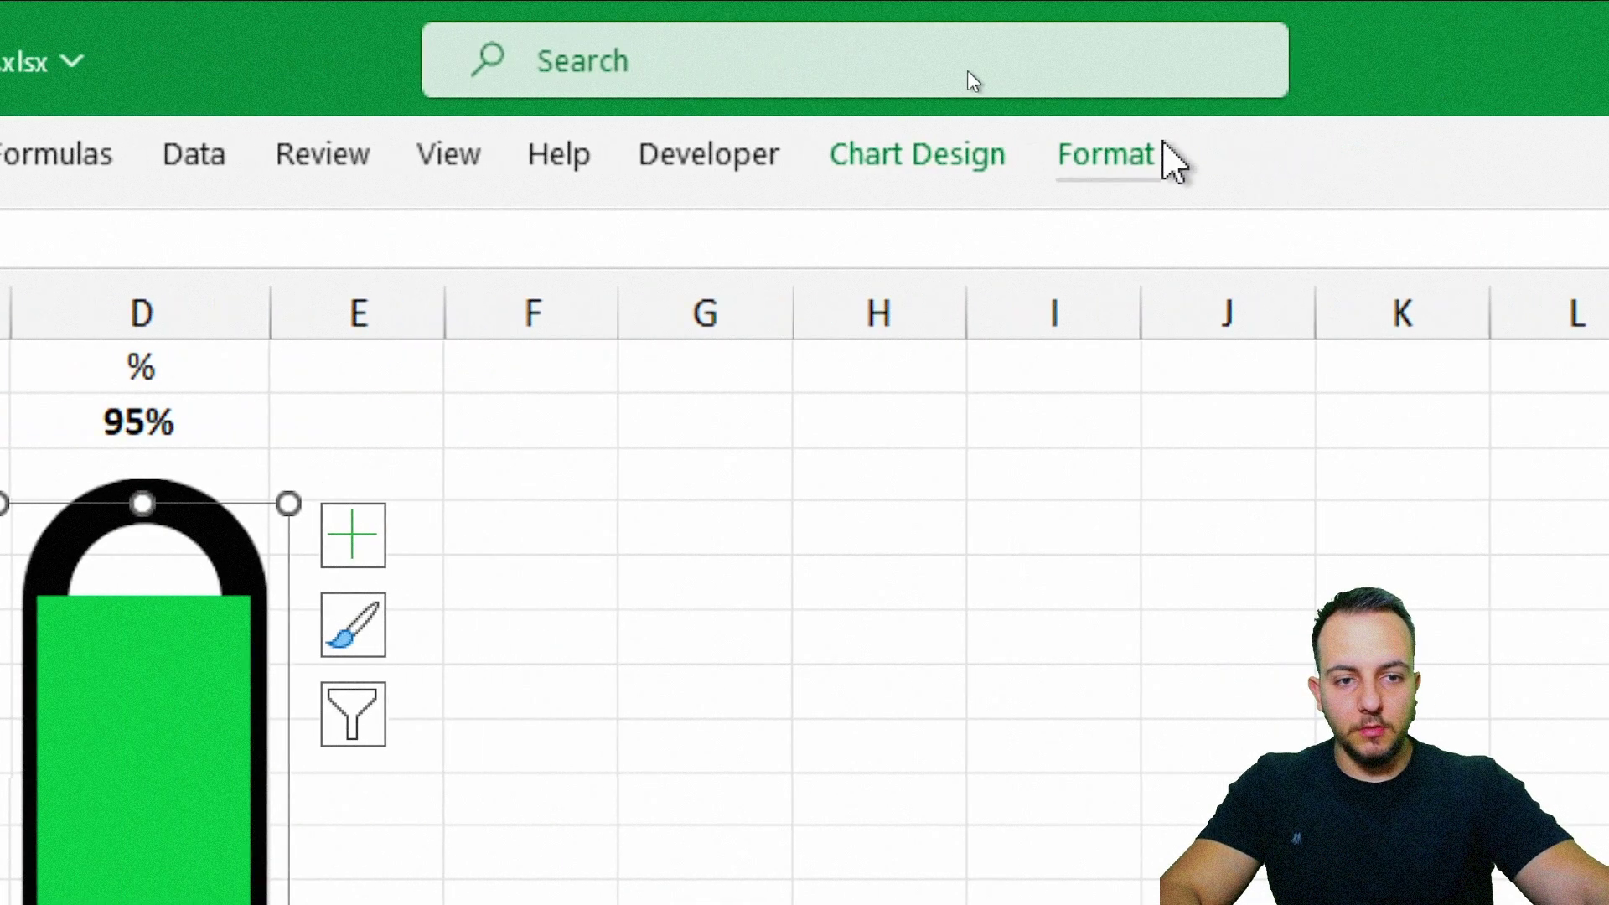
left_click(1160, 153)
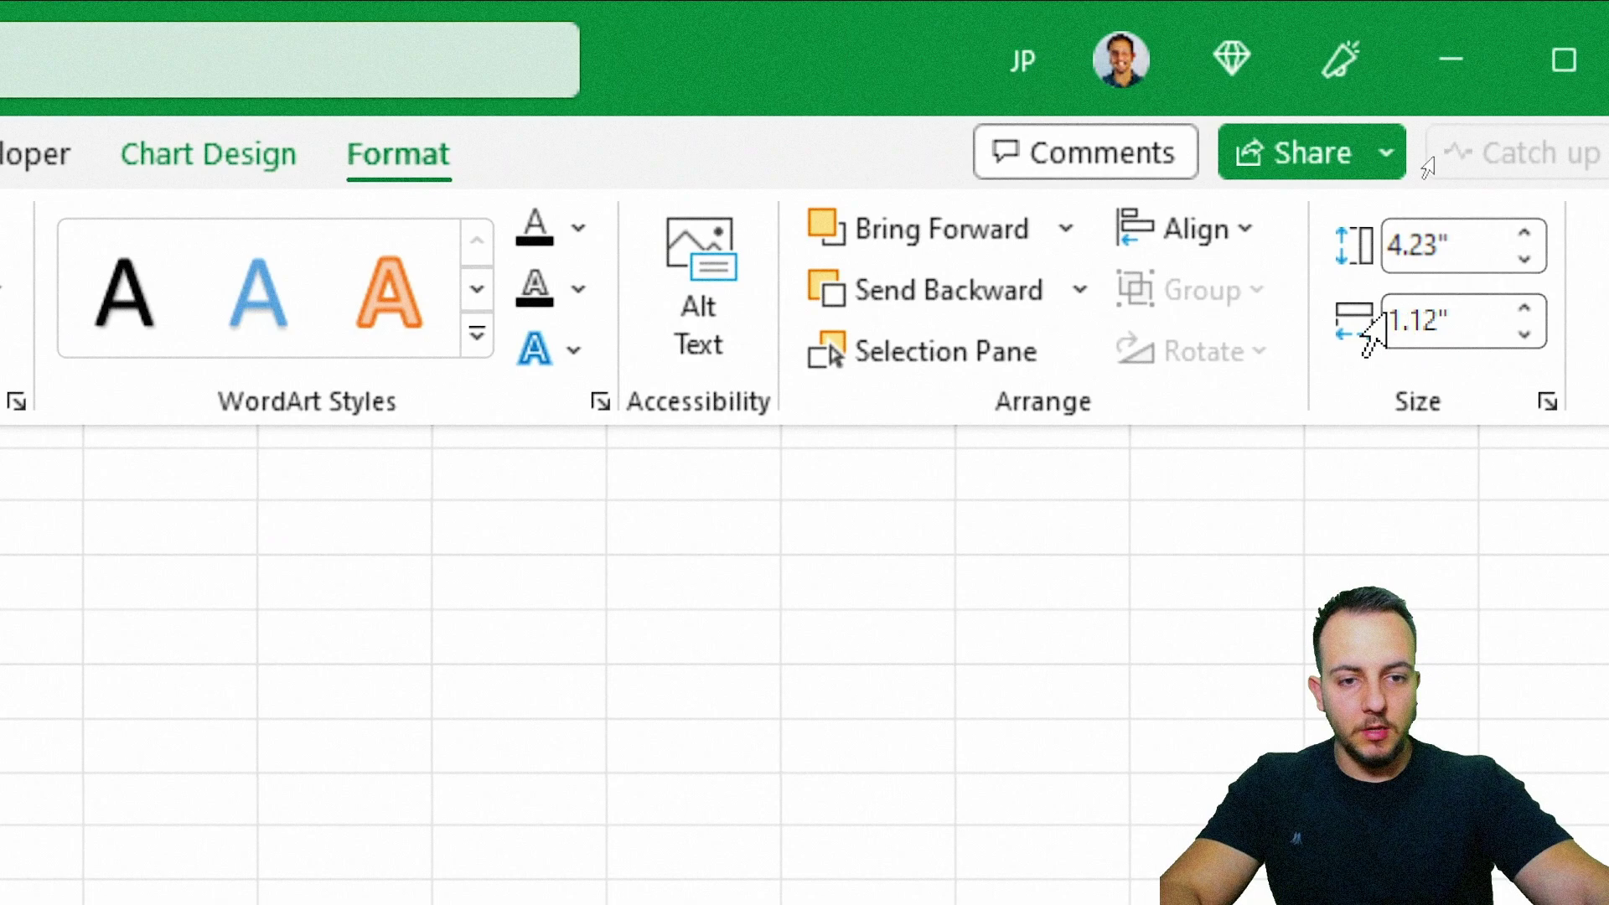
left_click(1016, 298)
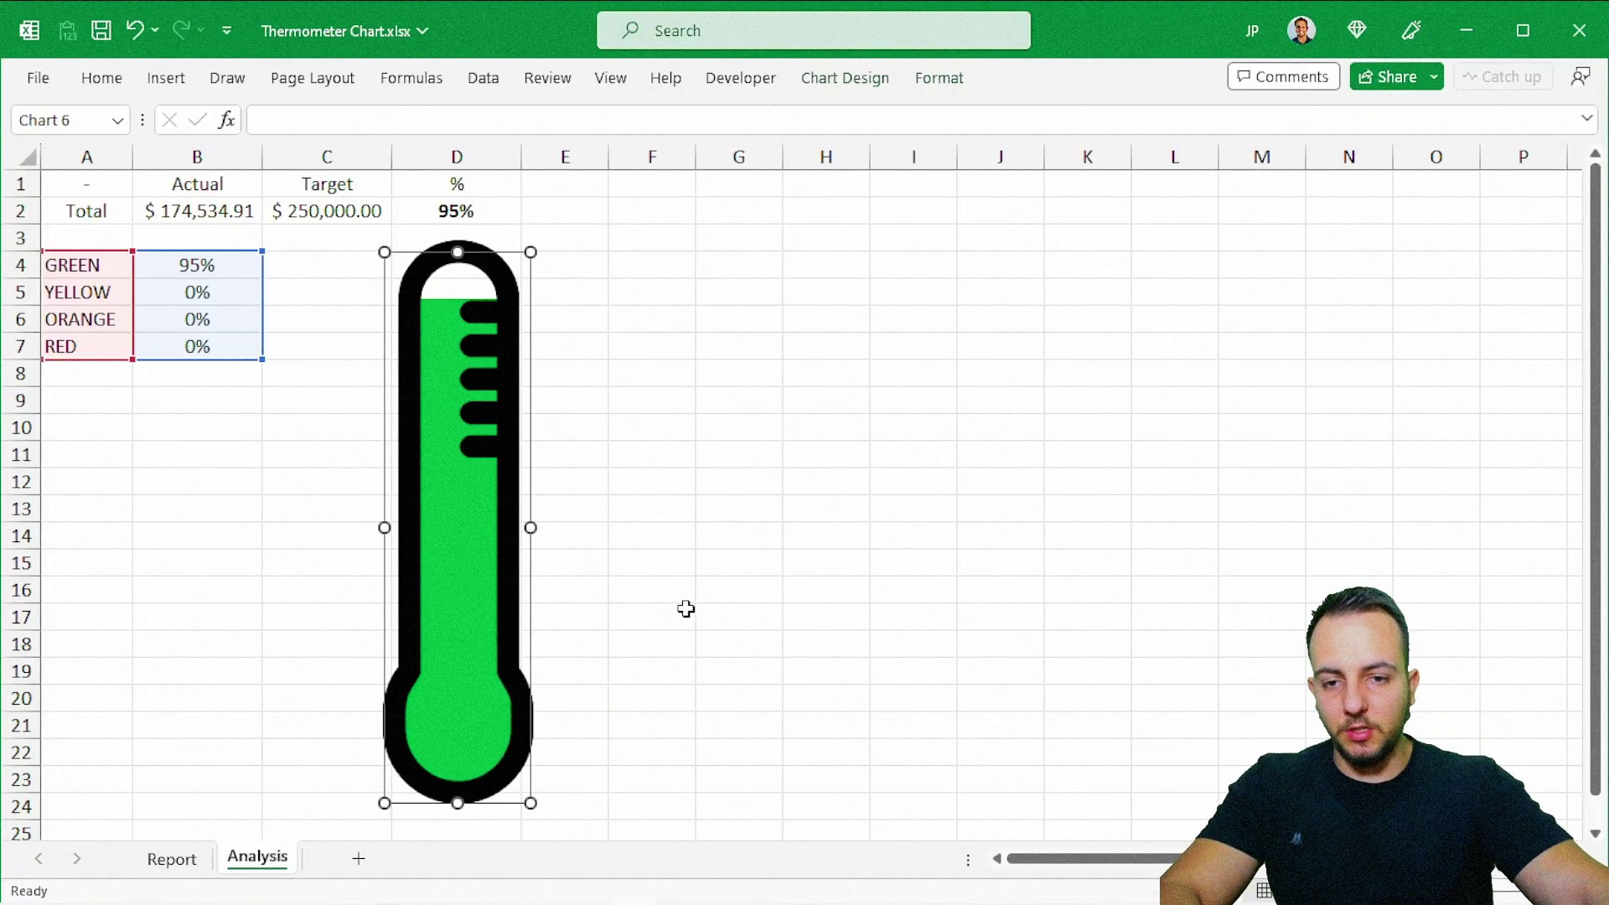
left_click(683, 612)
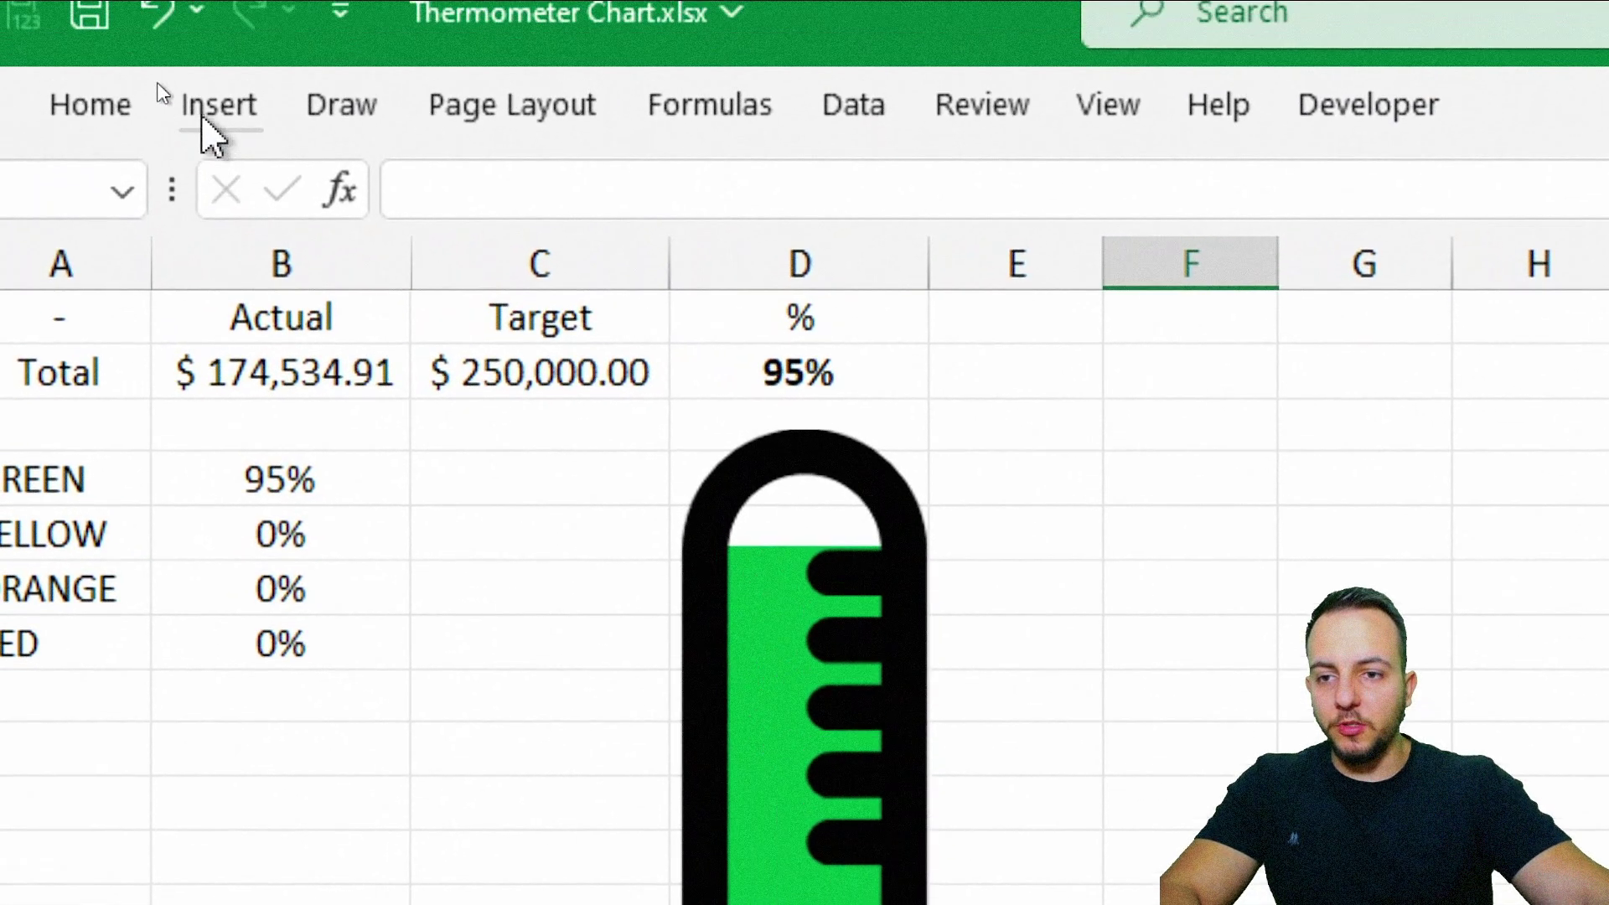
Step: Insert a text box over the thermometer's bulb, covering most of the bulb's width
left_click(165, 77)
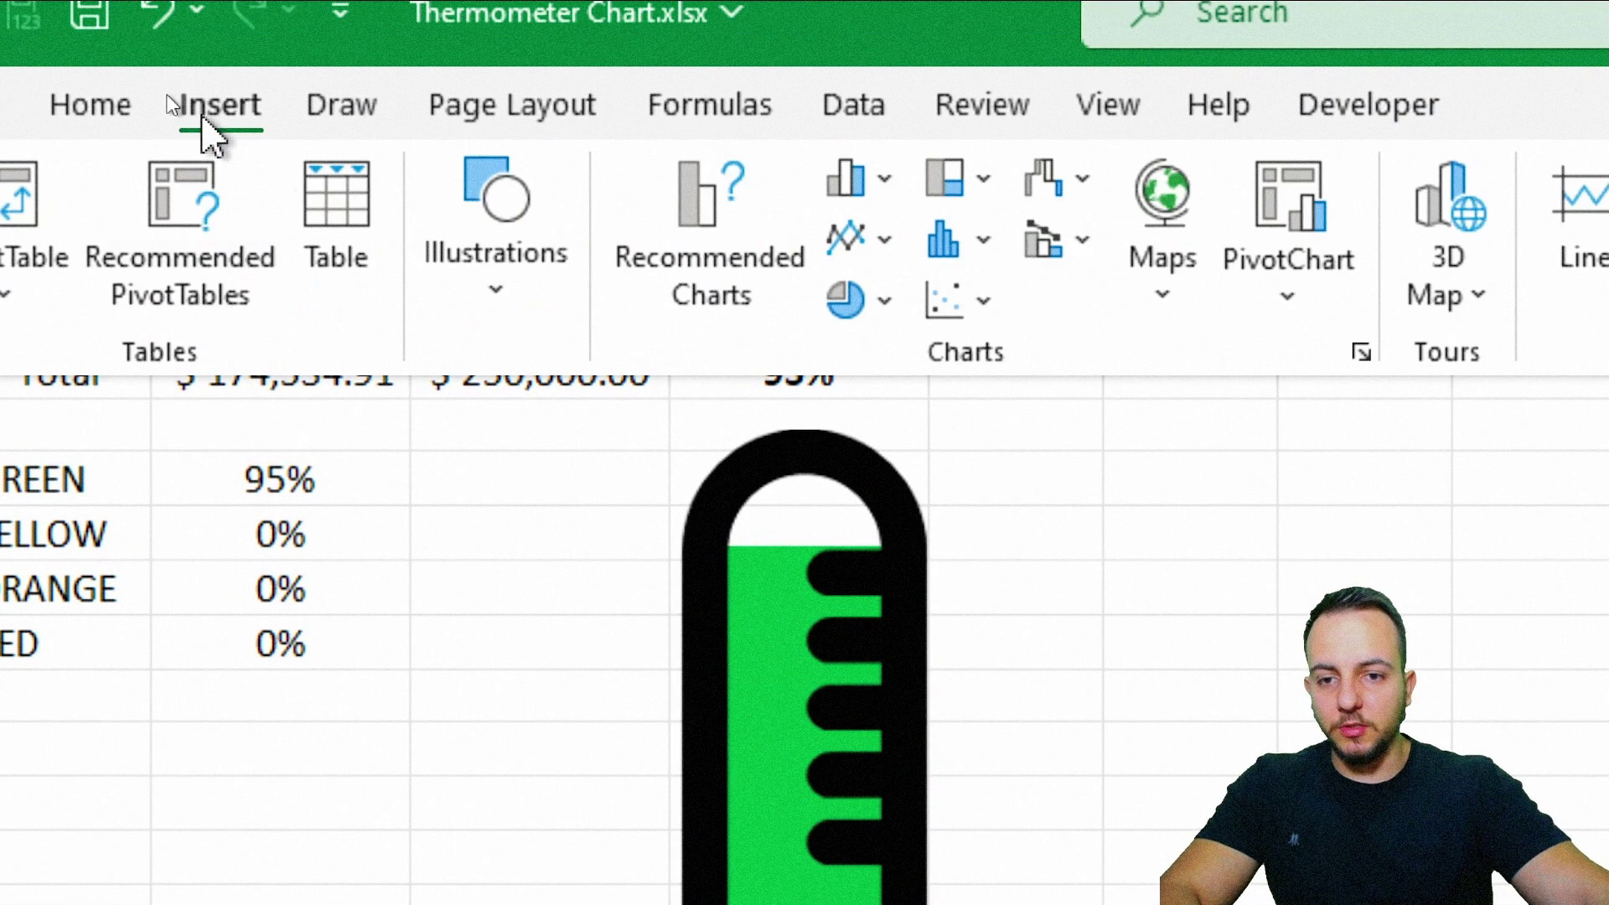
left_click(1077, 325)
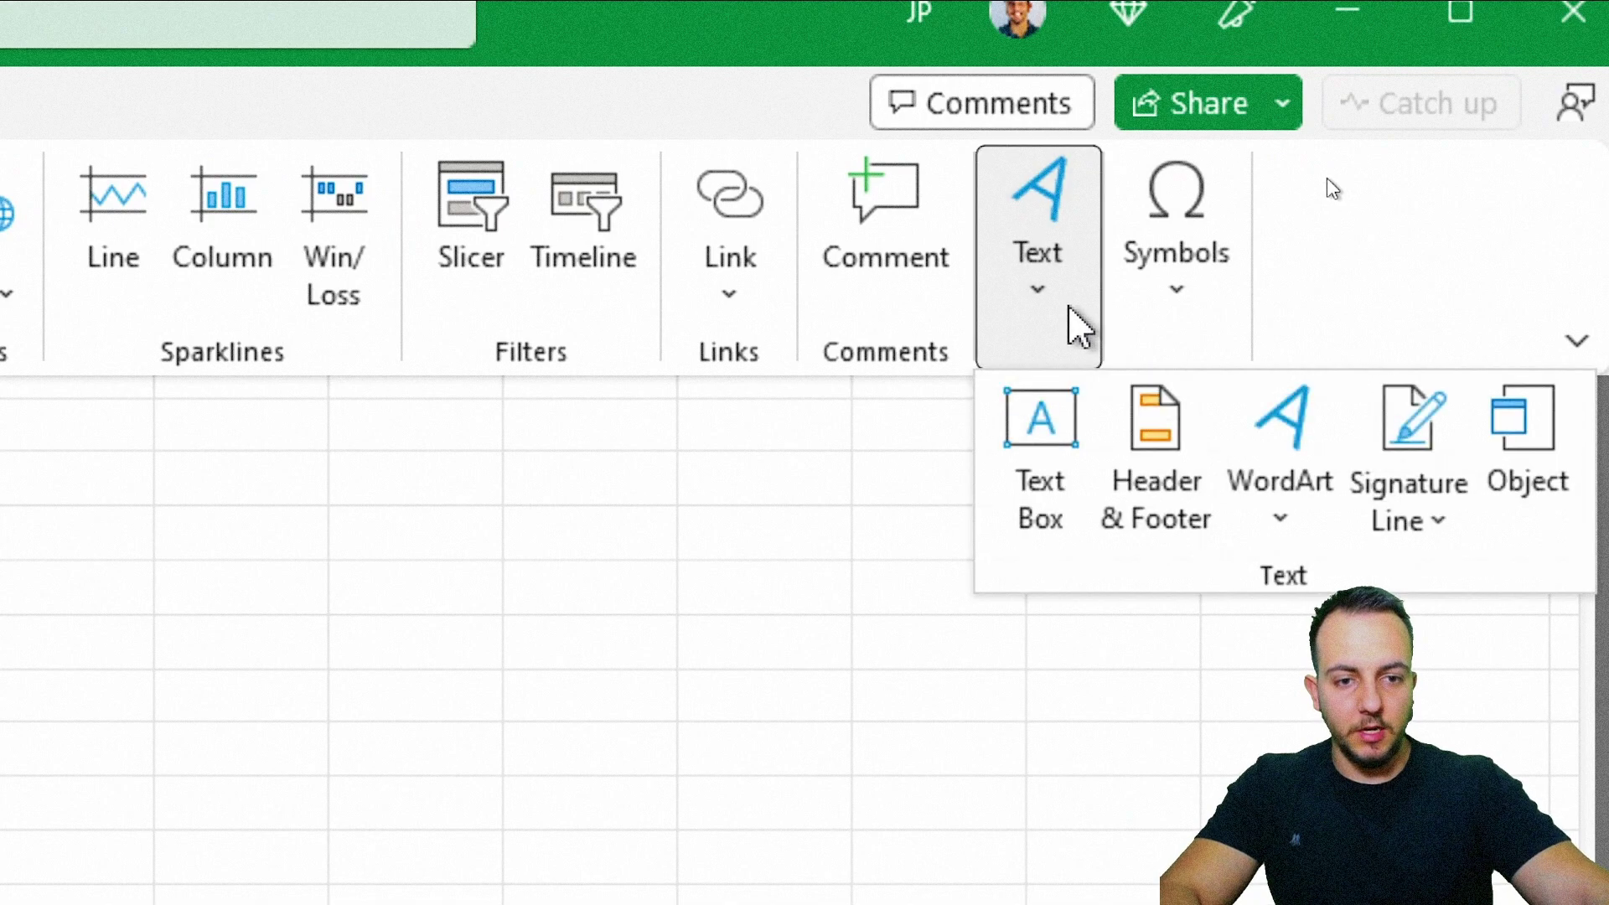
left_click(1041, 453)
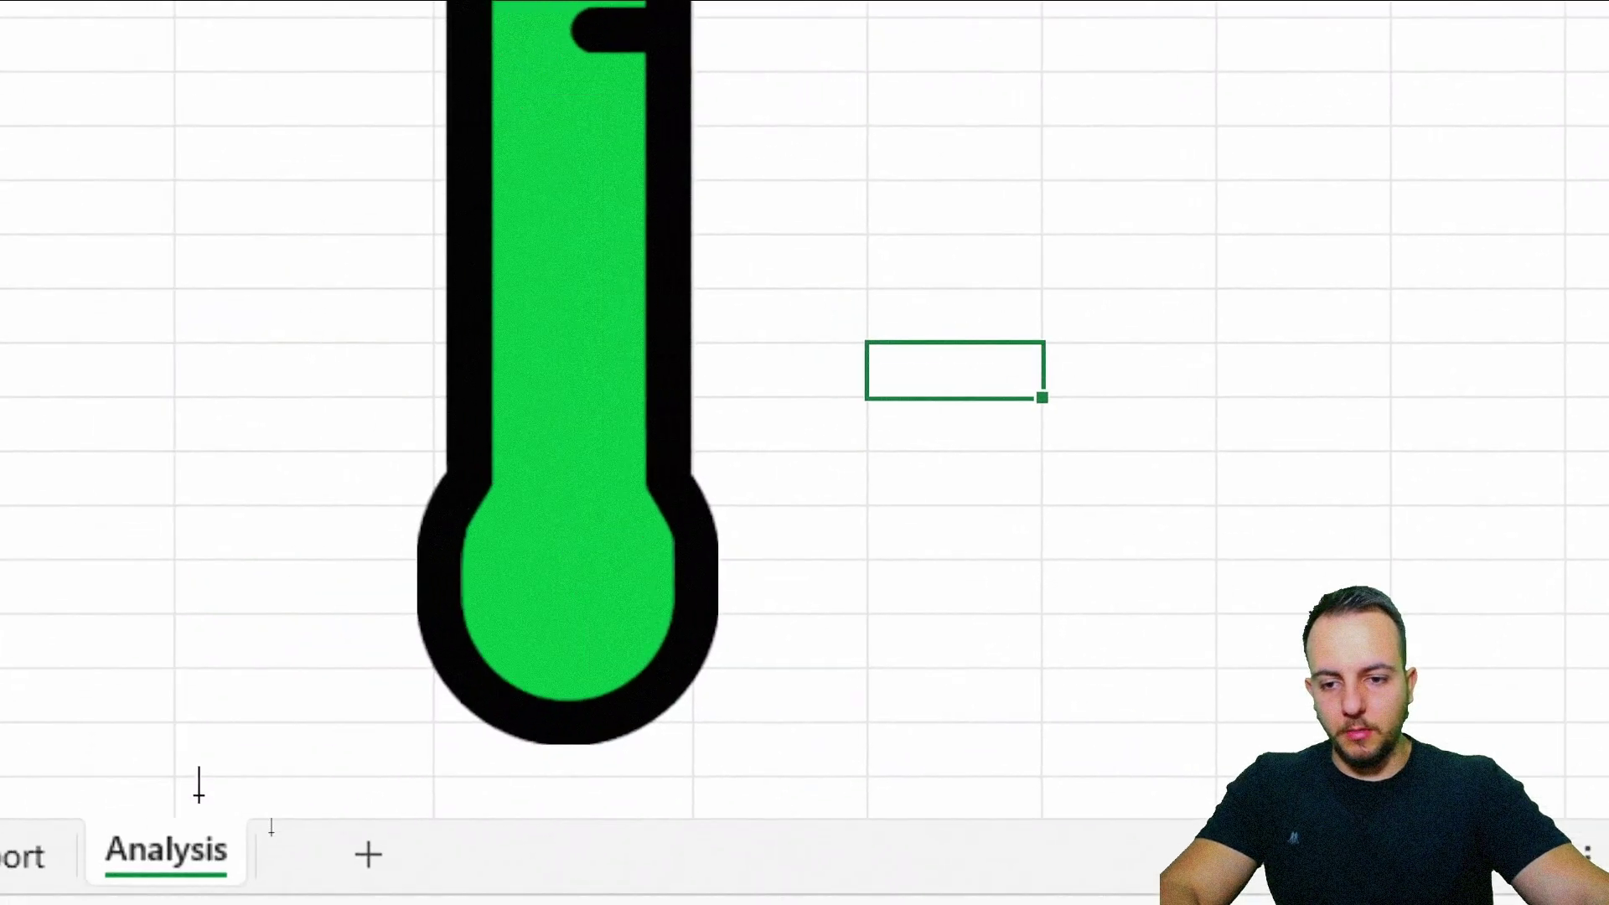
left_click_drag(478, 452, 724, 647)
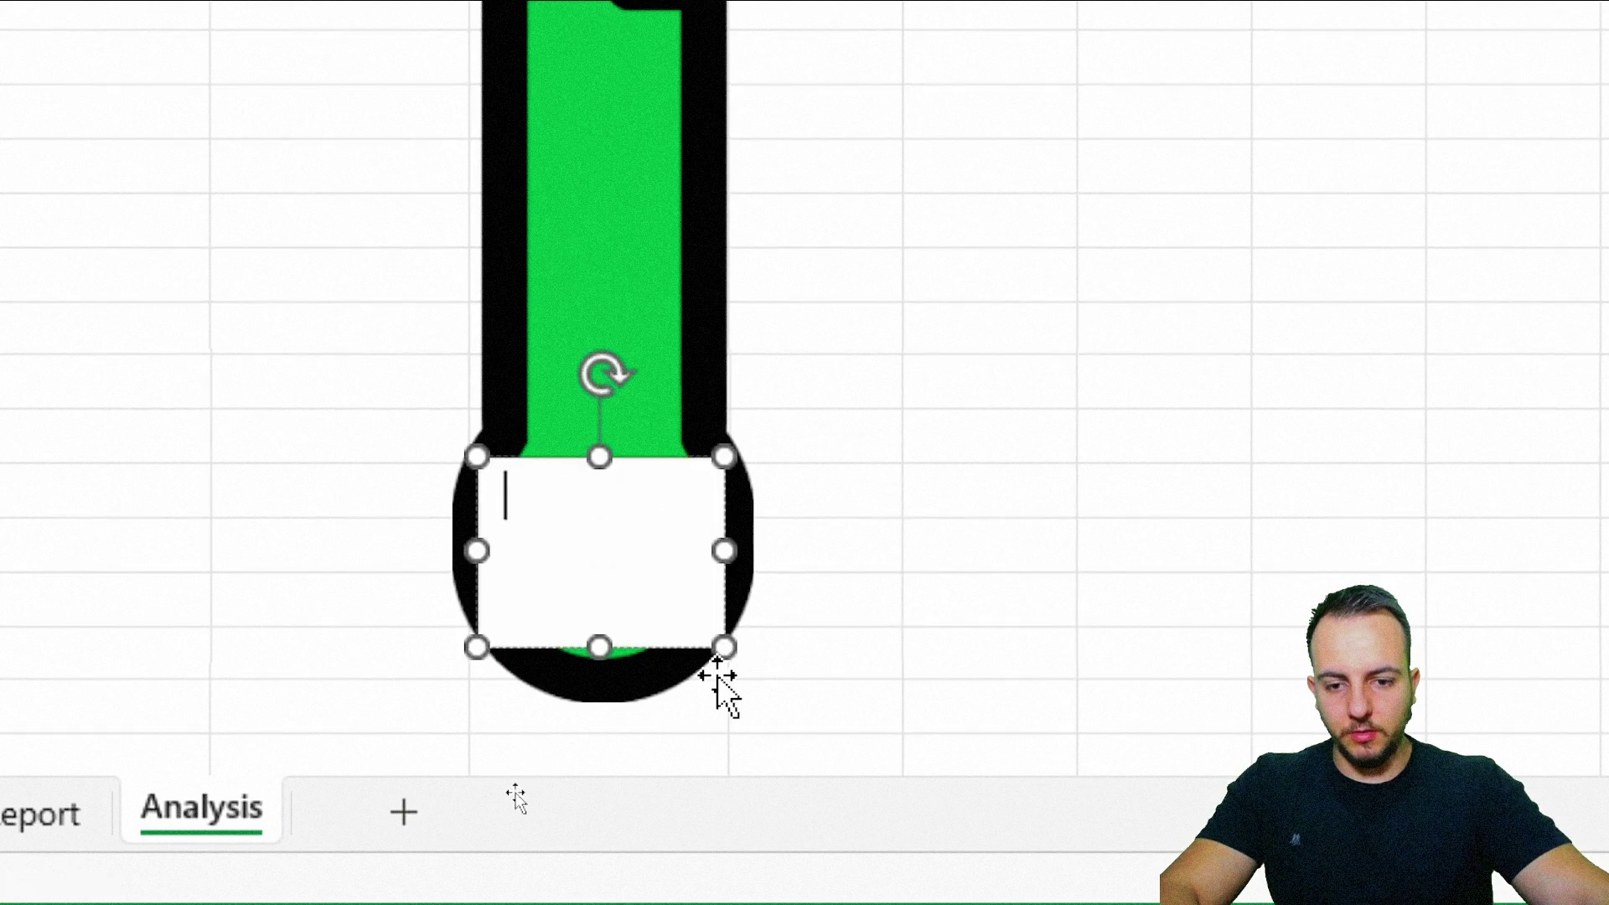
type("85")
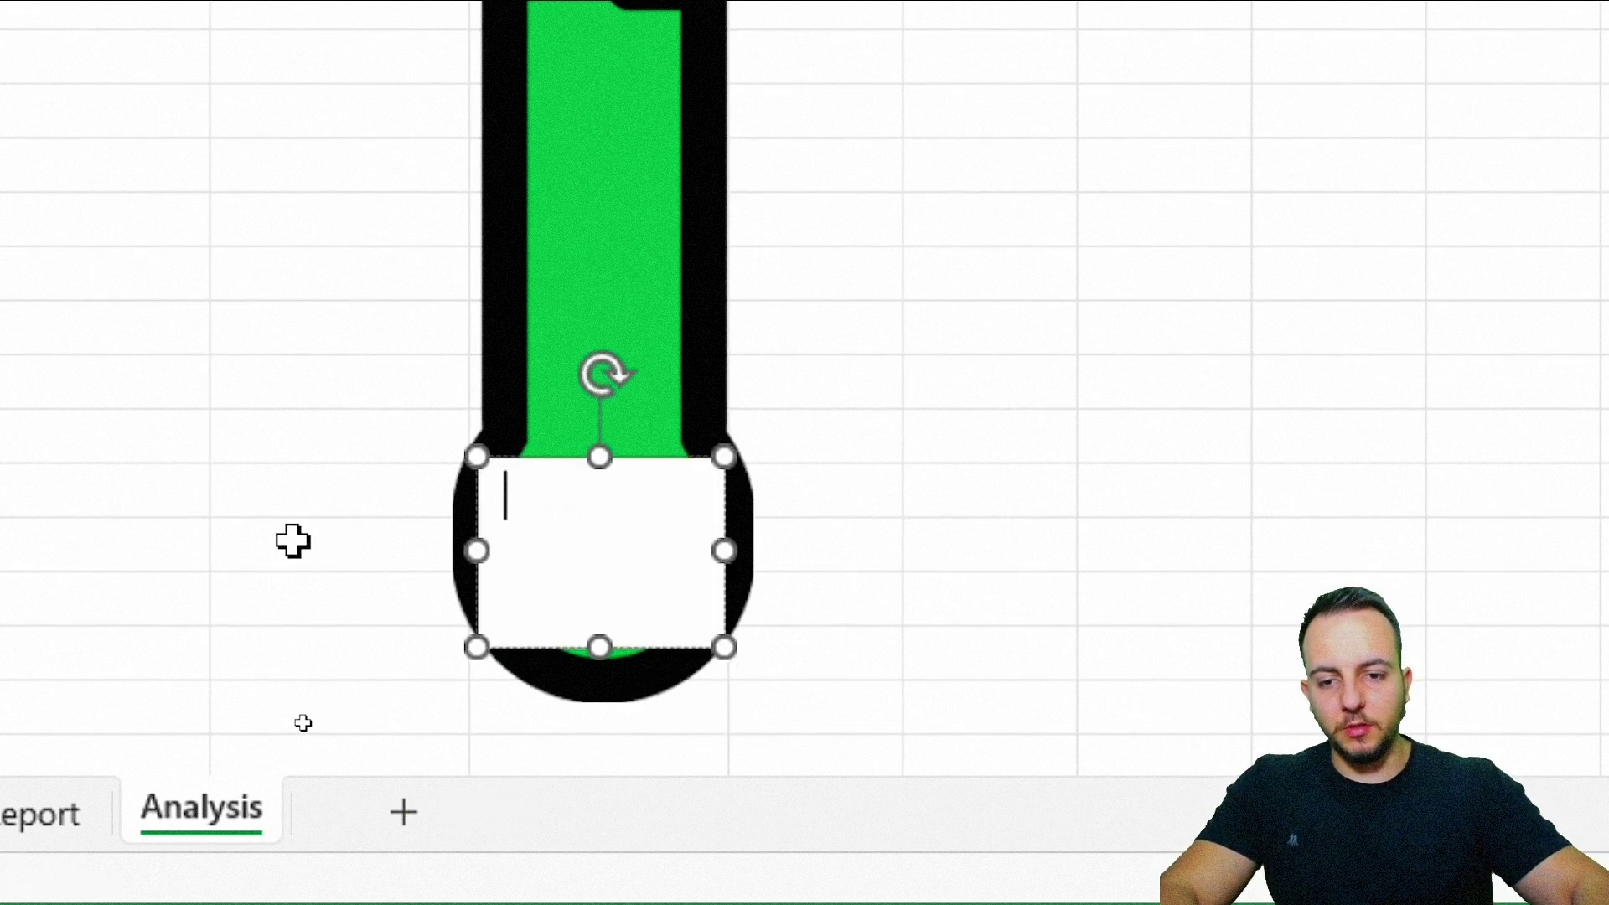
Step: Link the text box on the bulb to the performance percentage with the formula =$D$2
left_click(541, 456)
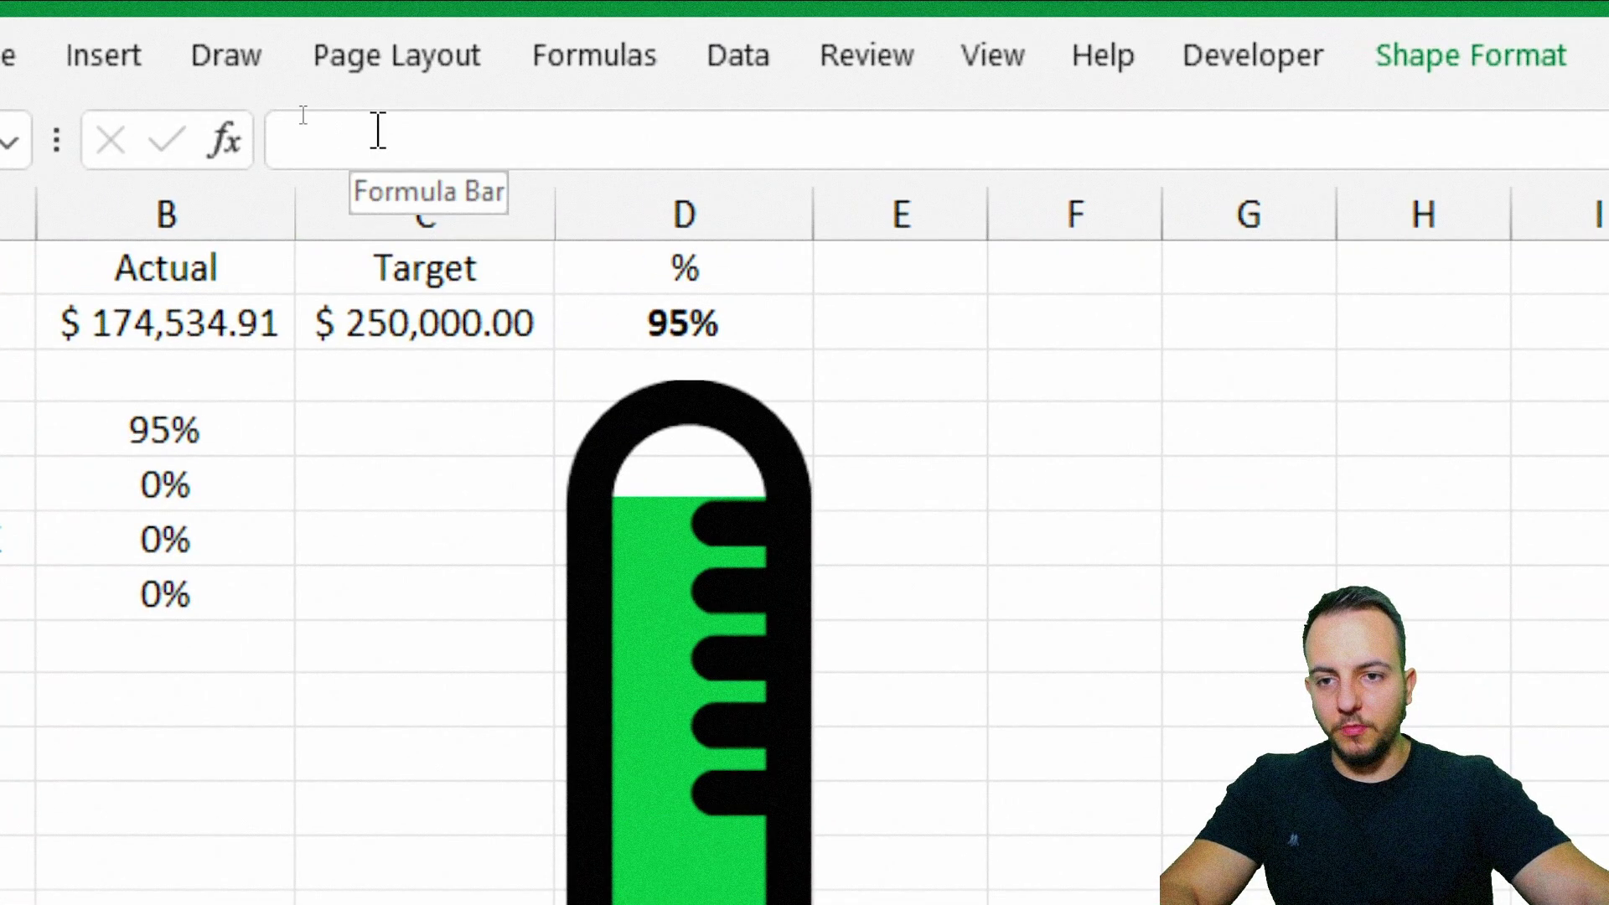
left_click(378, 129)
type("=")
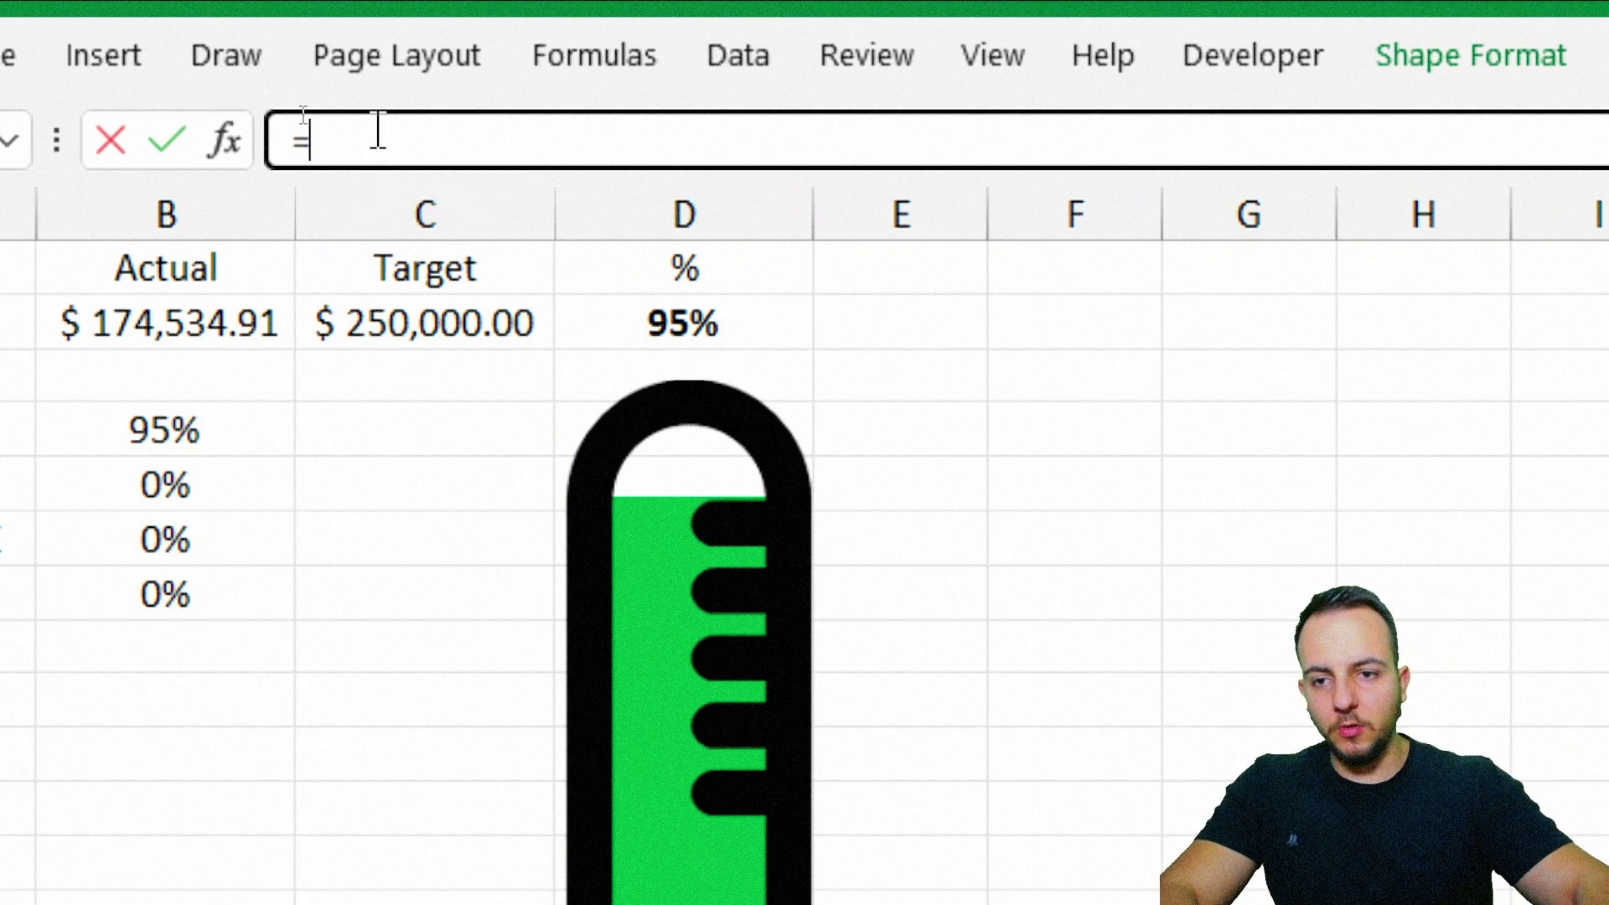
left_click(719, 338)
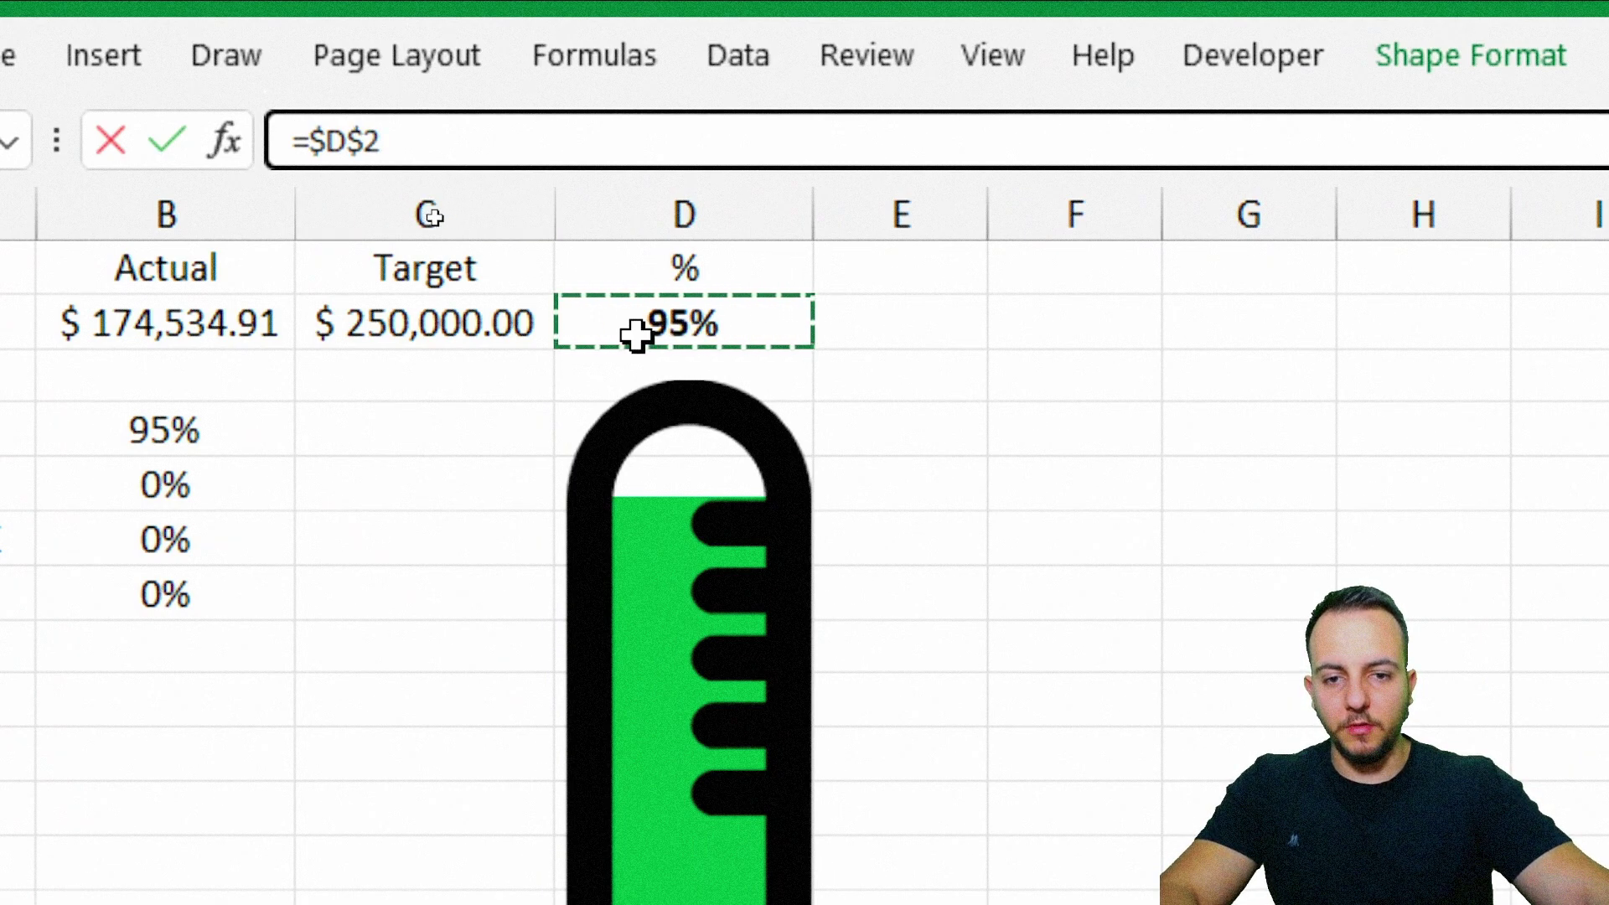
key("Return")
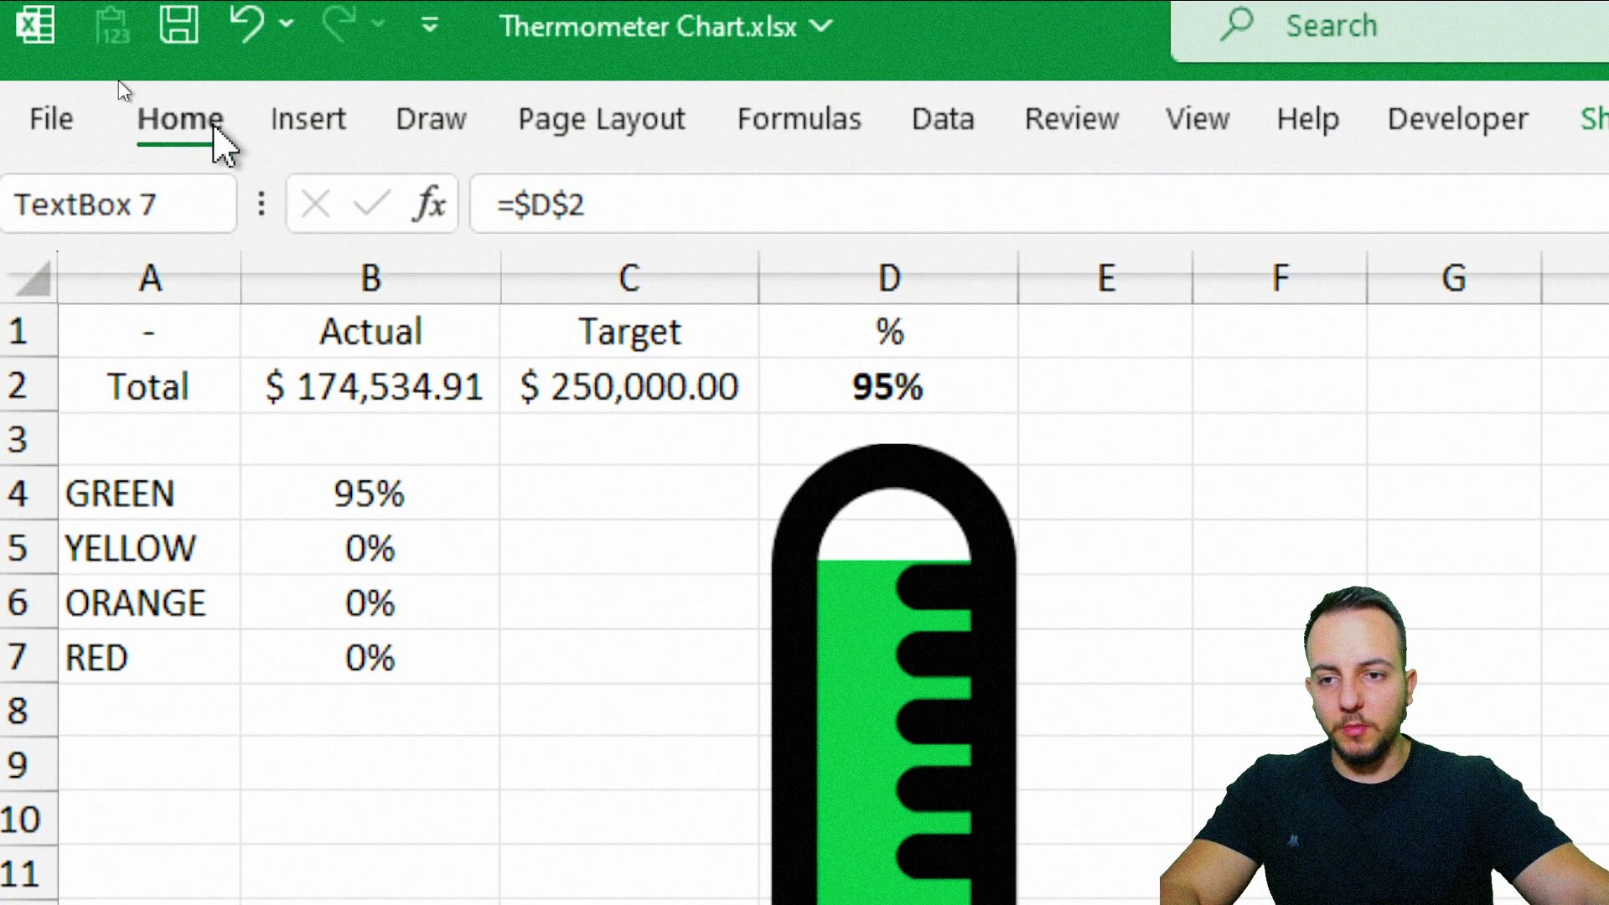
Step: Format the text box's text as bold, middle-aligned and size 18, and open its font color choices
left_click(216, 143)
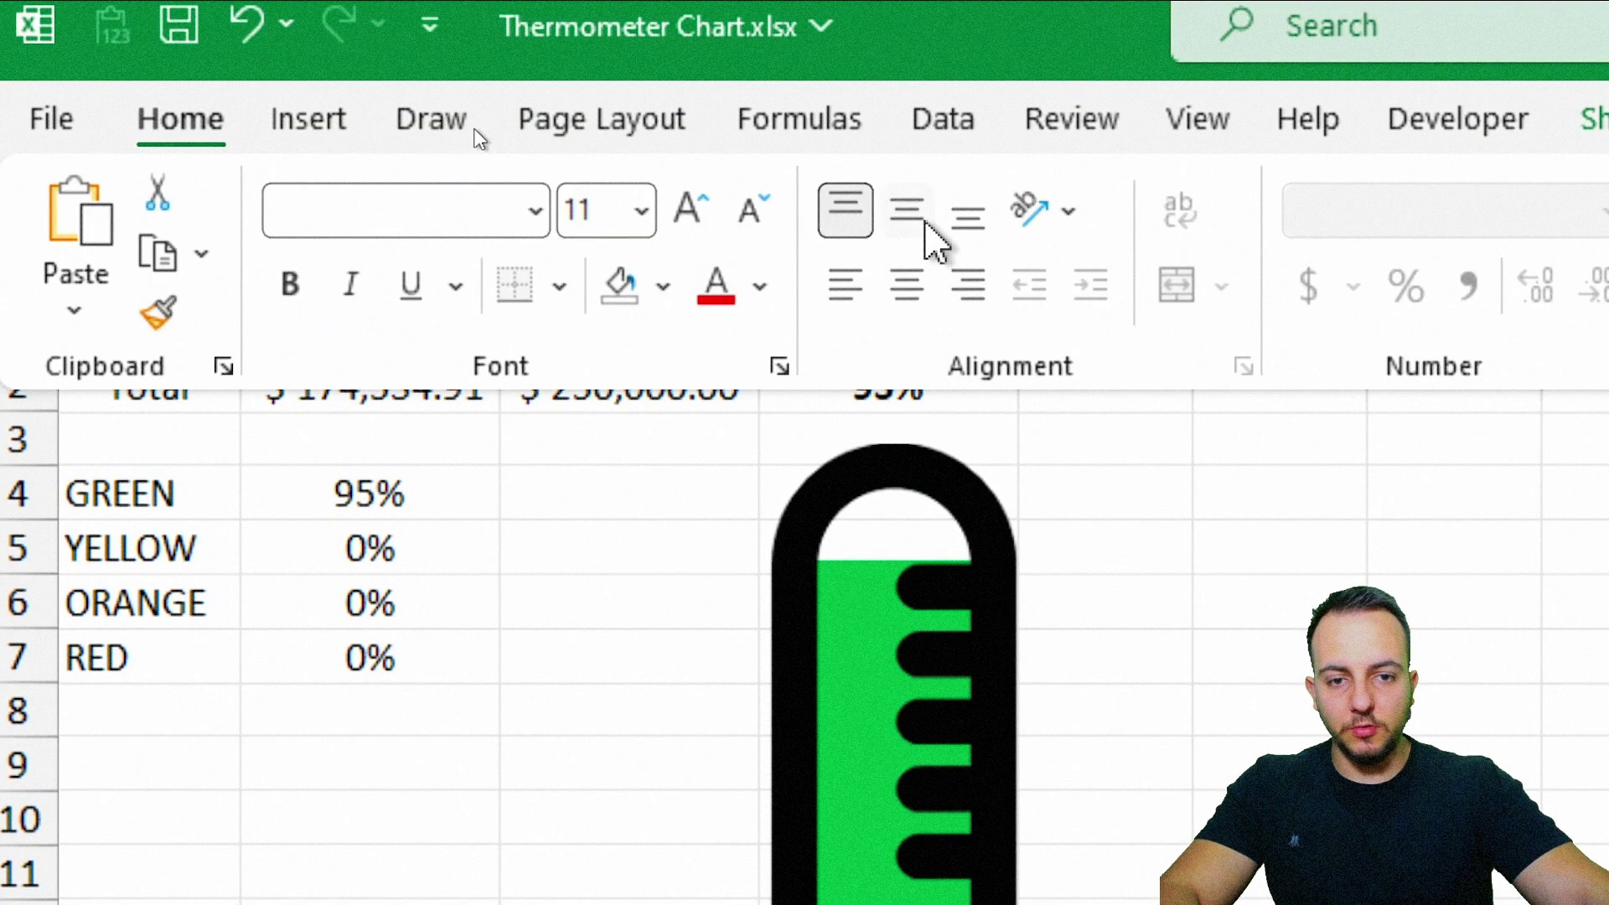
left_click(701, 233)
left_click(701, 233)
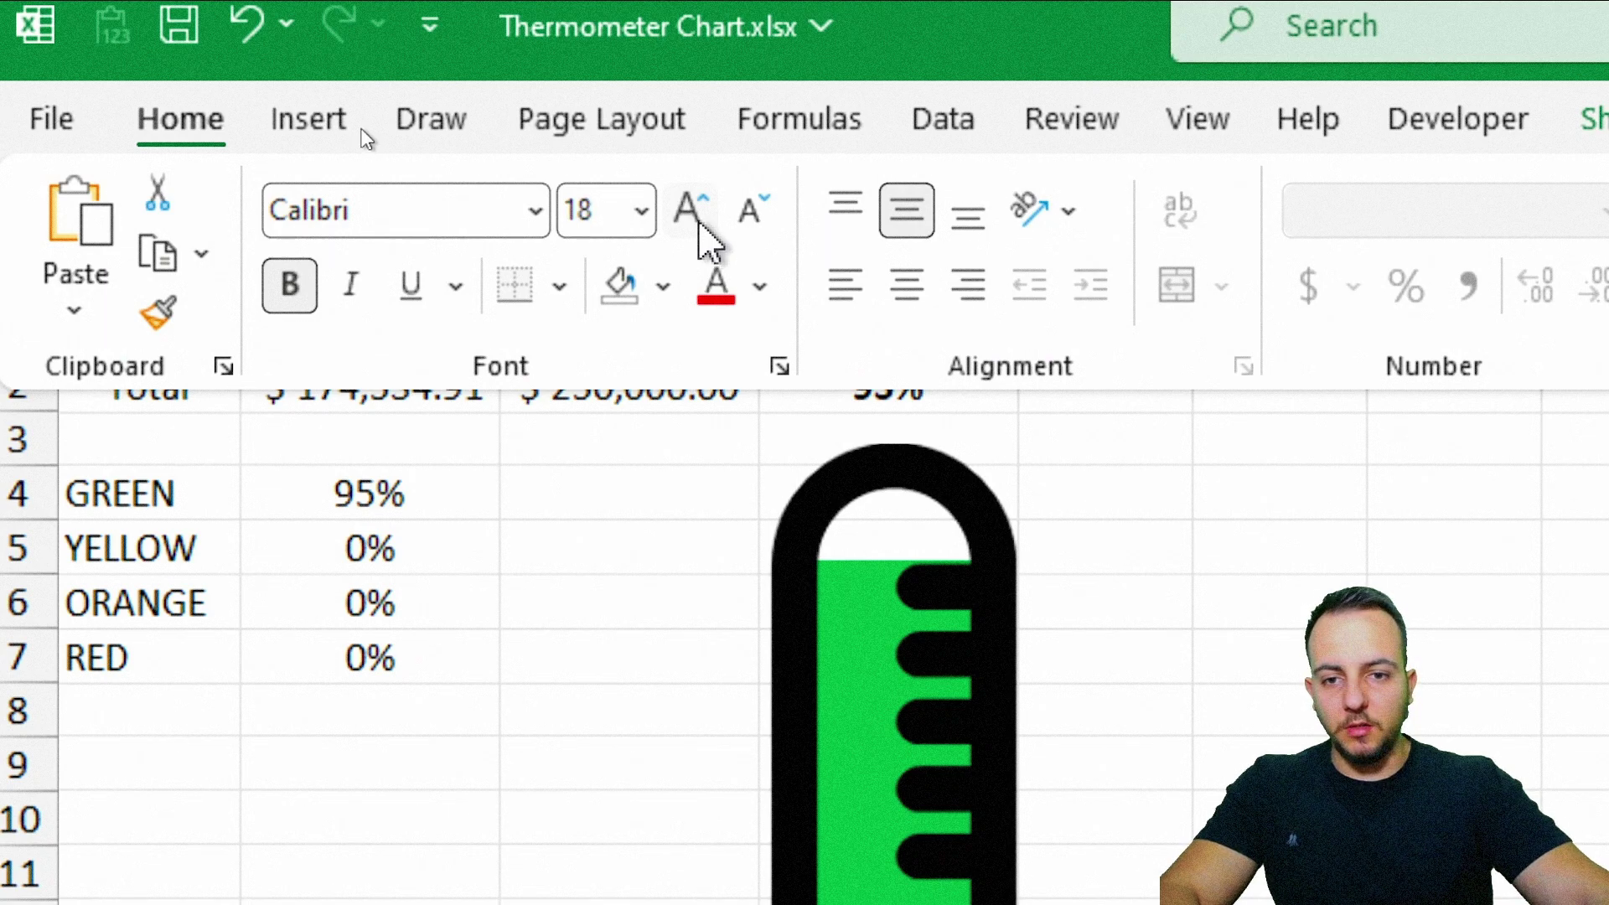
left_click(761, 288)
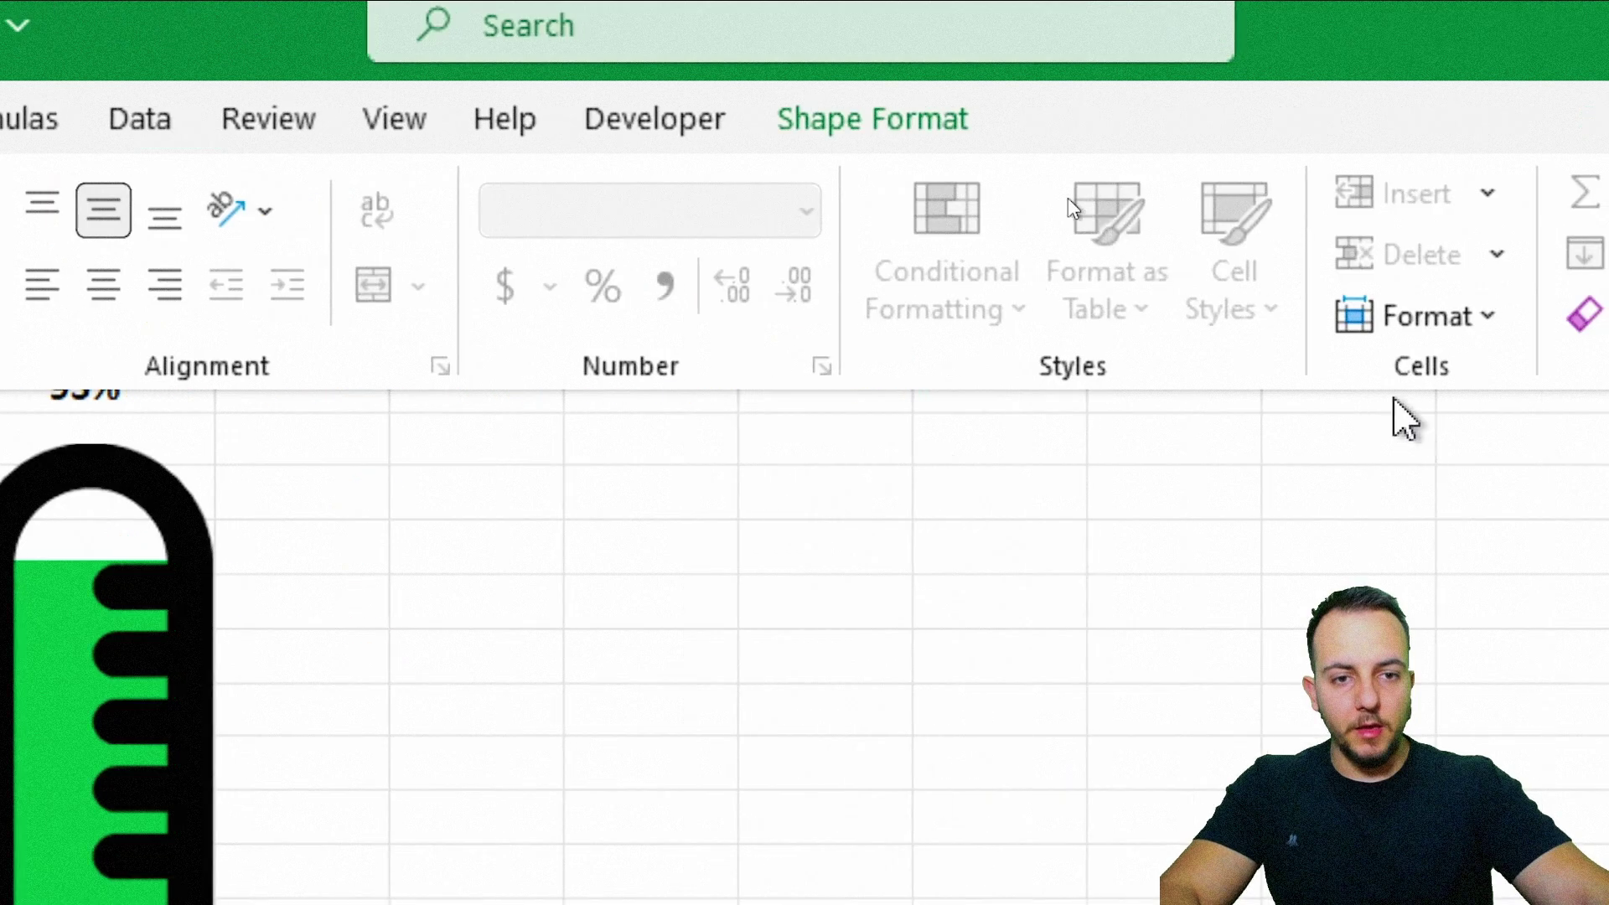
Step: Remove both the outline and the fill from the text box on the thermometer's bulb
left_click(871, 121)
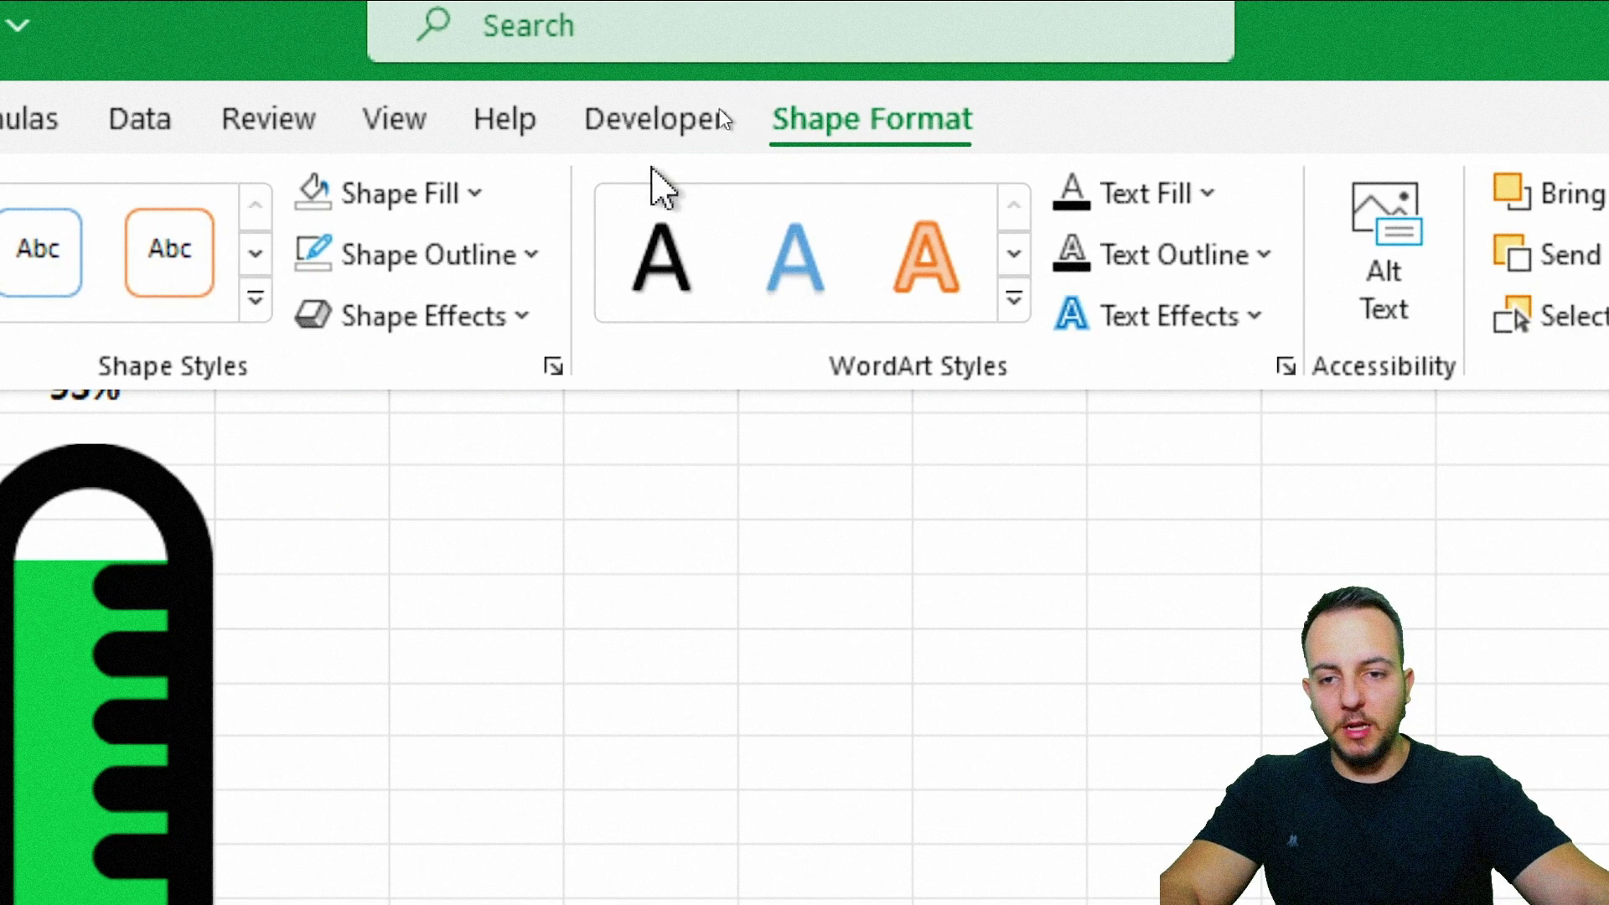
left_click(465, 258)
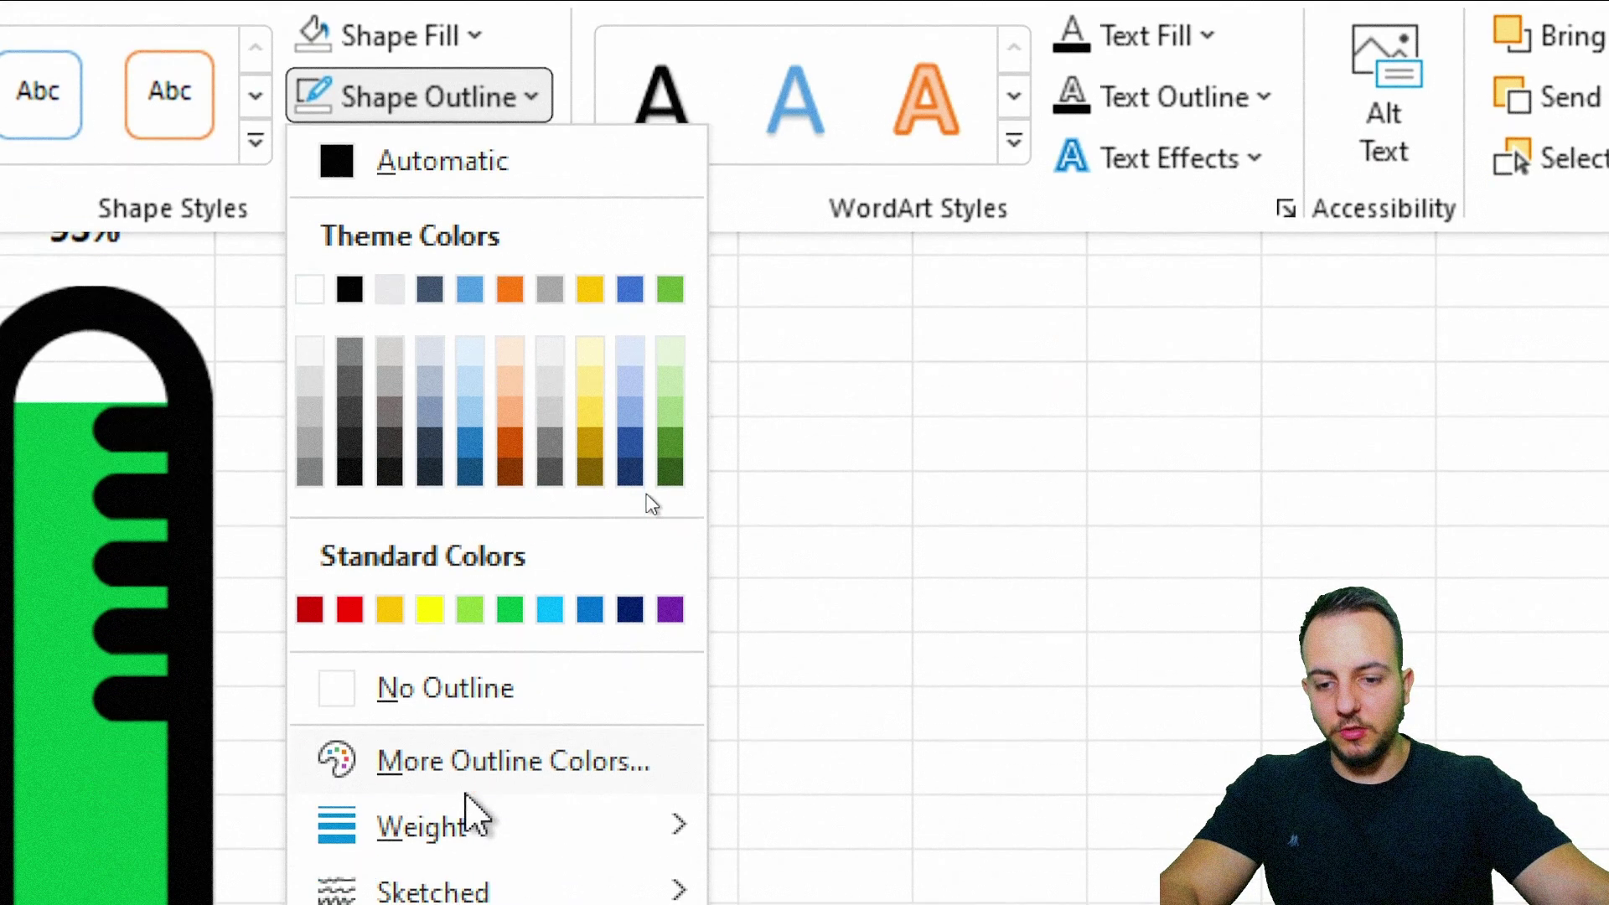
left_click(442, 848)
left_click(402, 87)
left_click(394, 678)
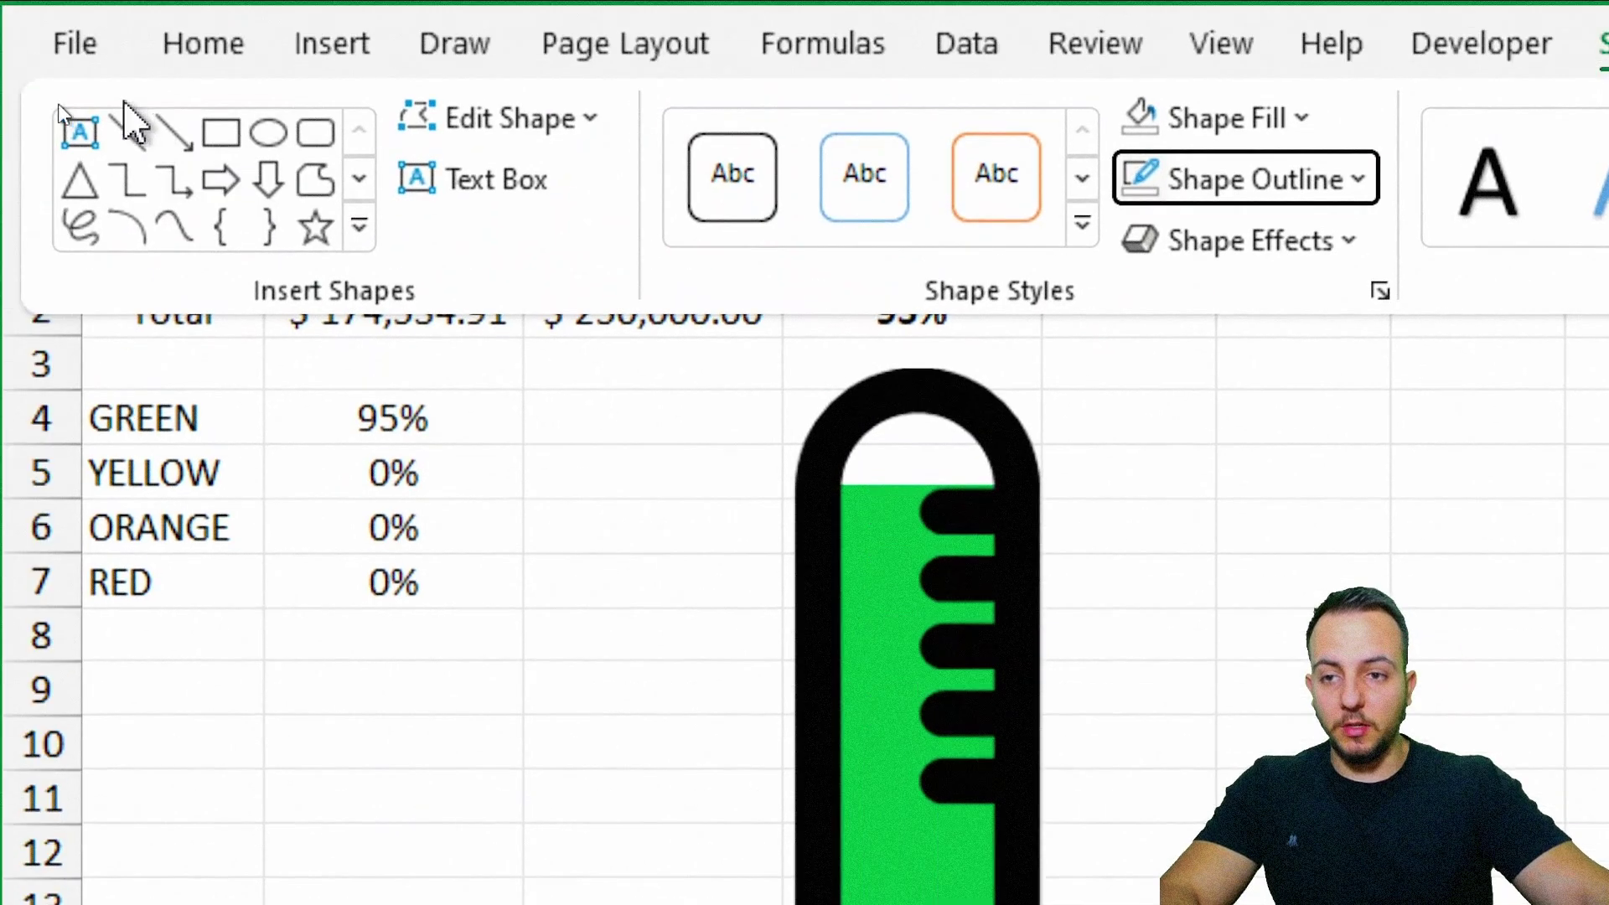
Step: Set the font color of the bulb's percentage label to white and deselect the text box
left_click(186, 115)
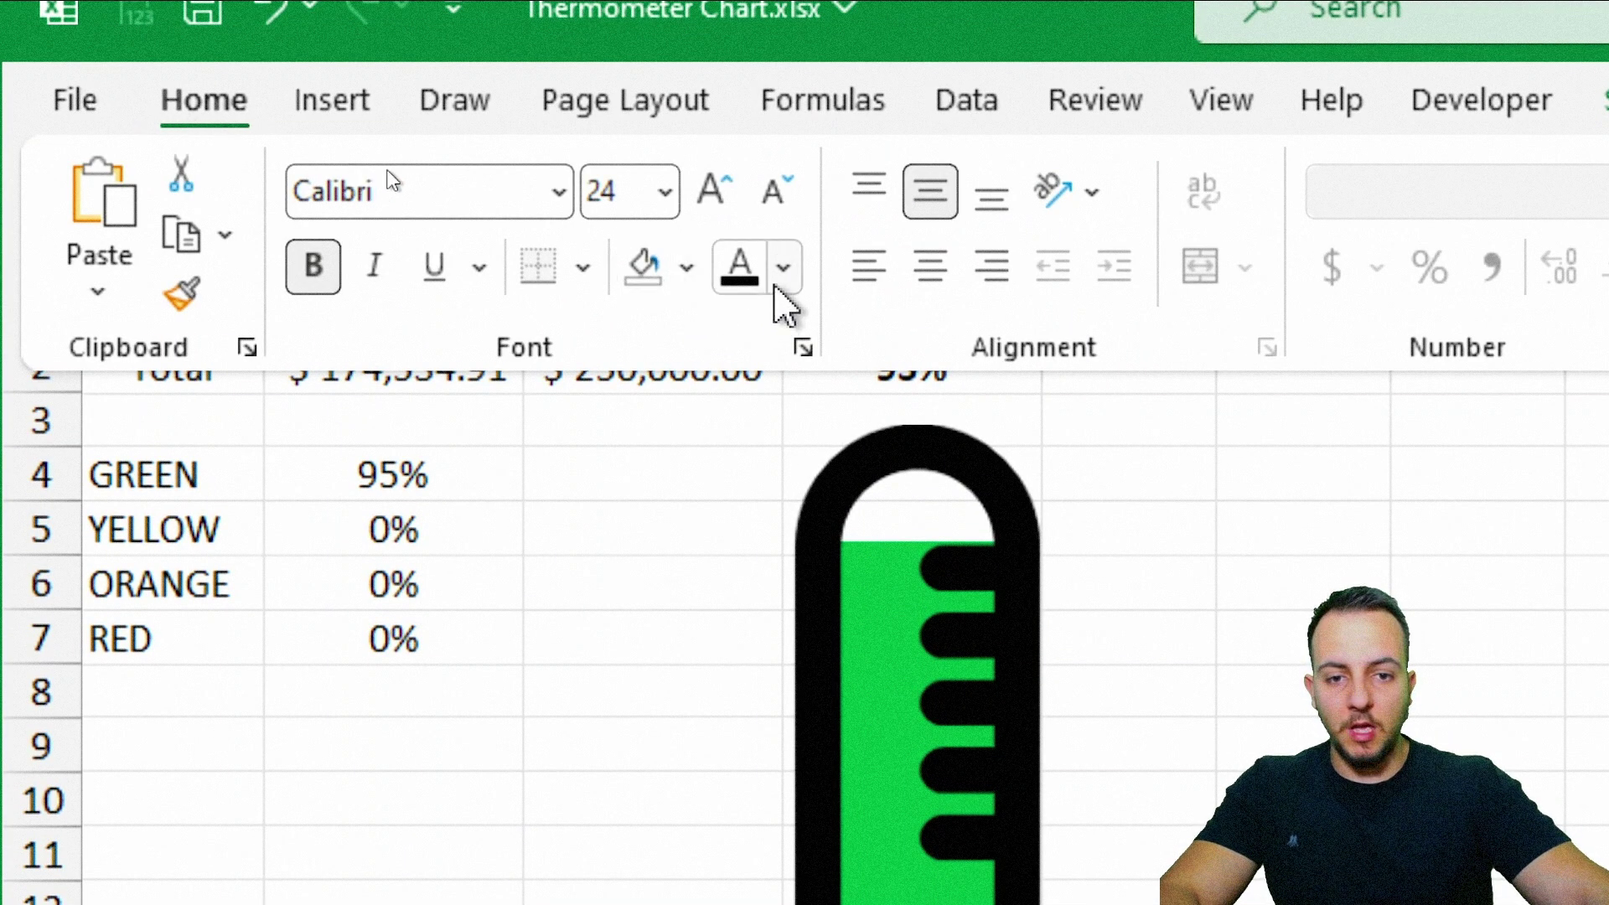
left_click(782, 266)
left_click(736, 461)
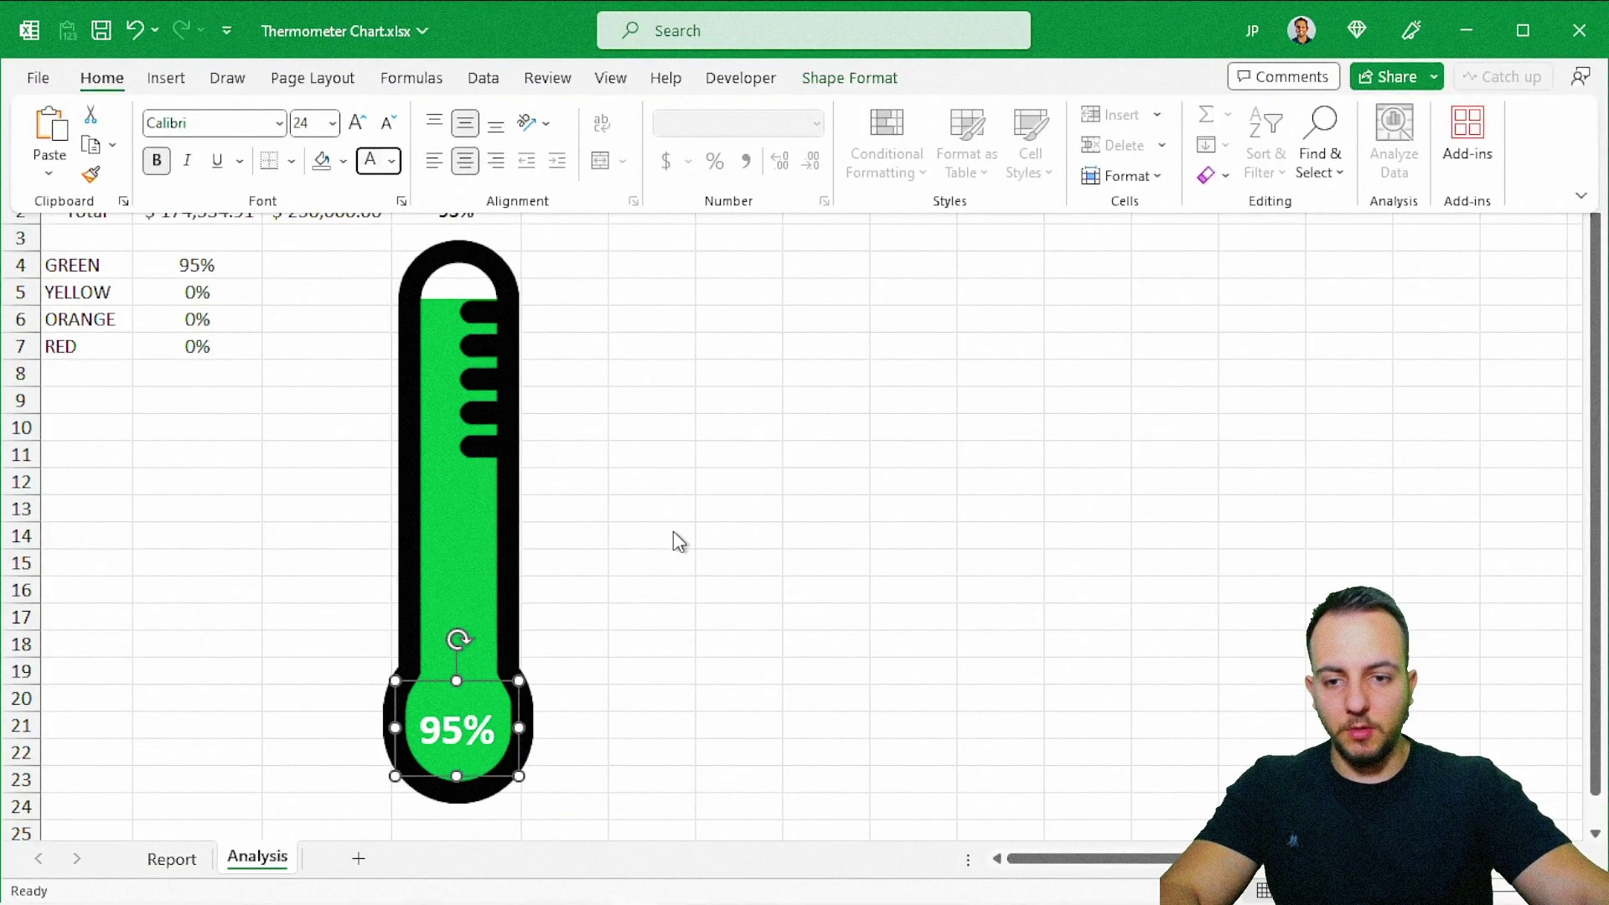
left_click(668, 495)
Step: Test the thermometer's low range by entering 15%, 35% and 45% in turn in cell D2
left_click(495, 204)
type("15")
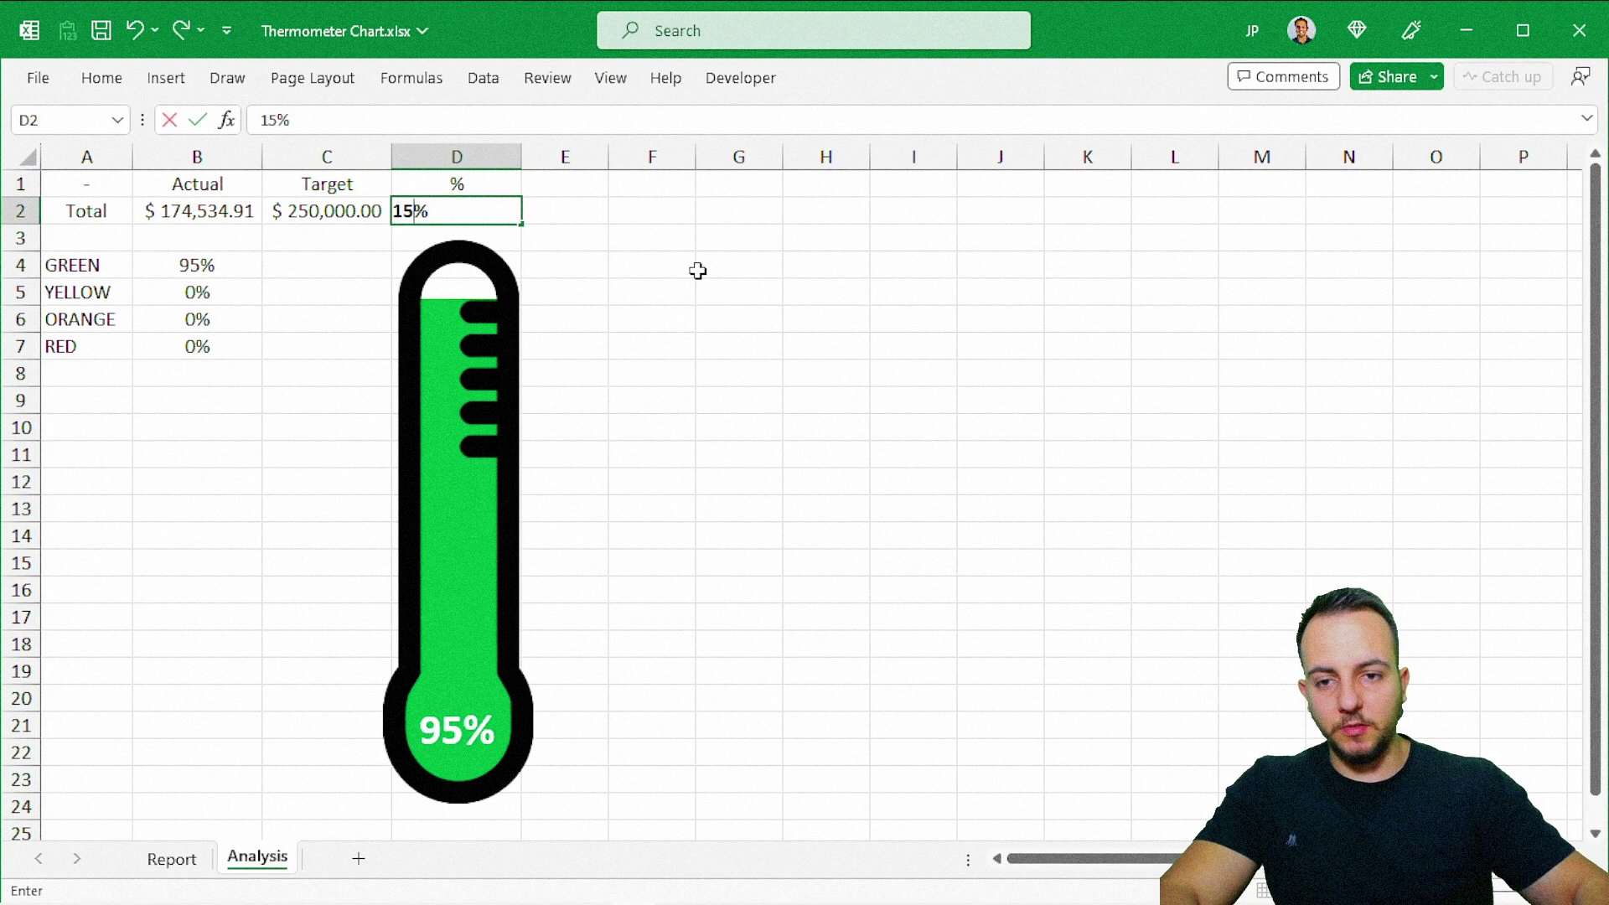
key("Return")
key("Up")
type("35")
key("Return")
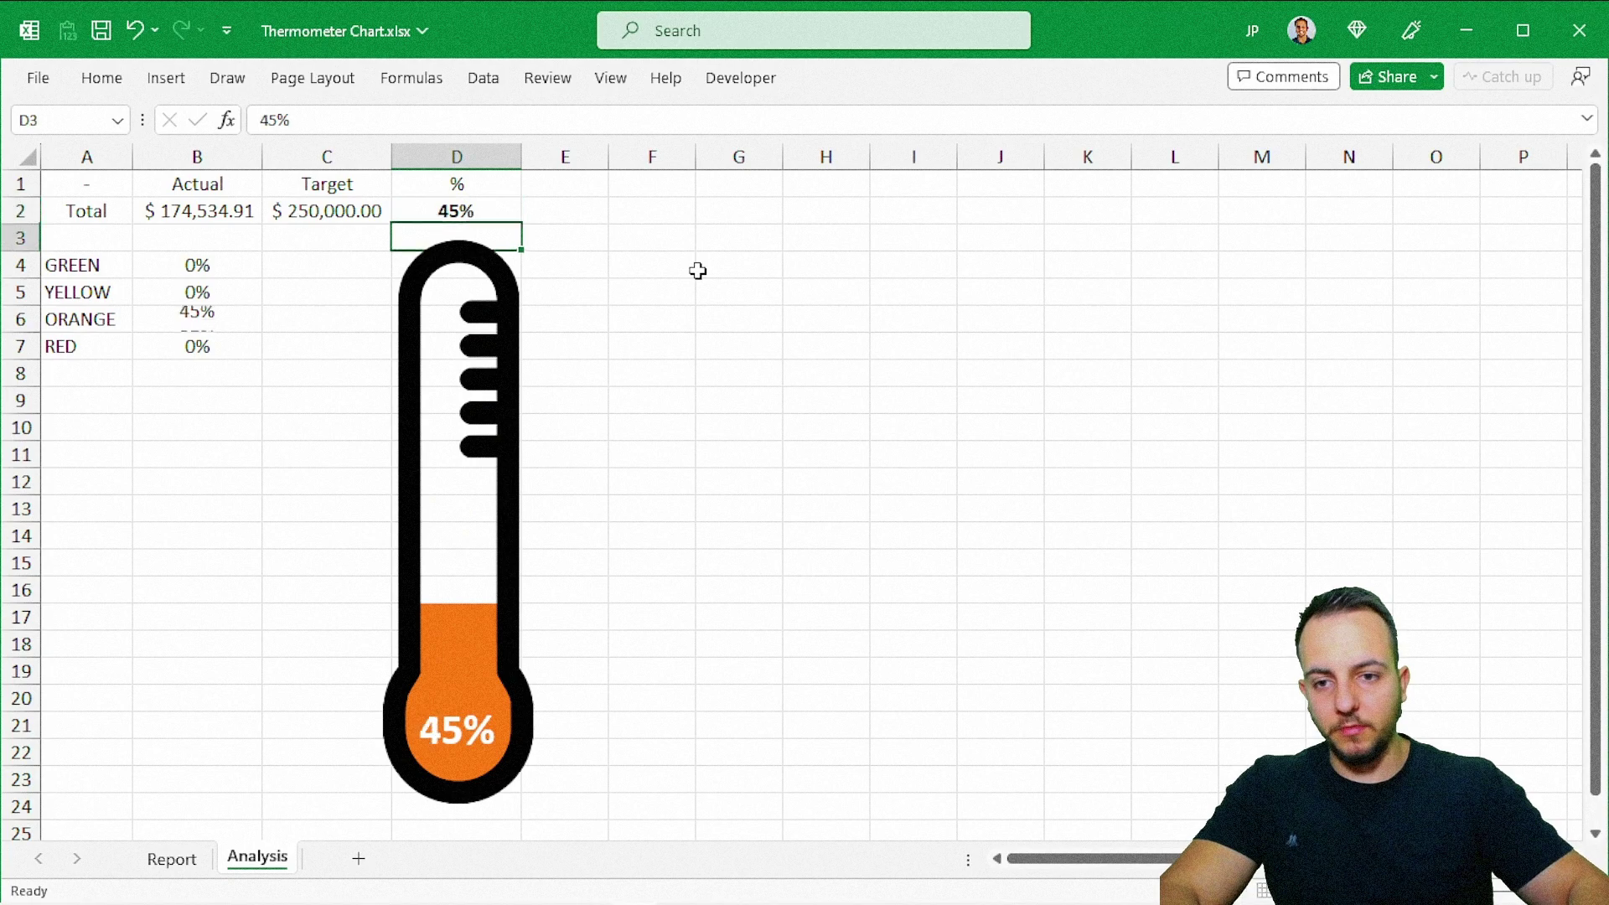
Step: Test the thermometer's upper range by raising cell D2 through 55%, 75%, 84% and 95%
key("Up")
type("55")
key("Return")
key("Up")
type("75")
key("Return")
key("Up")
type("84")
key("Return")
key("Up")
type("95")
key("Return")
key("Up")
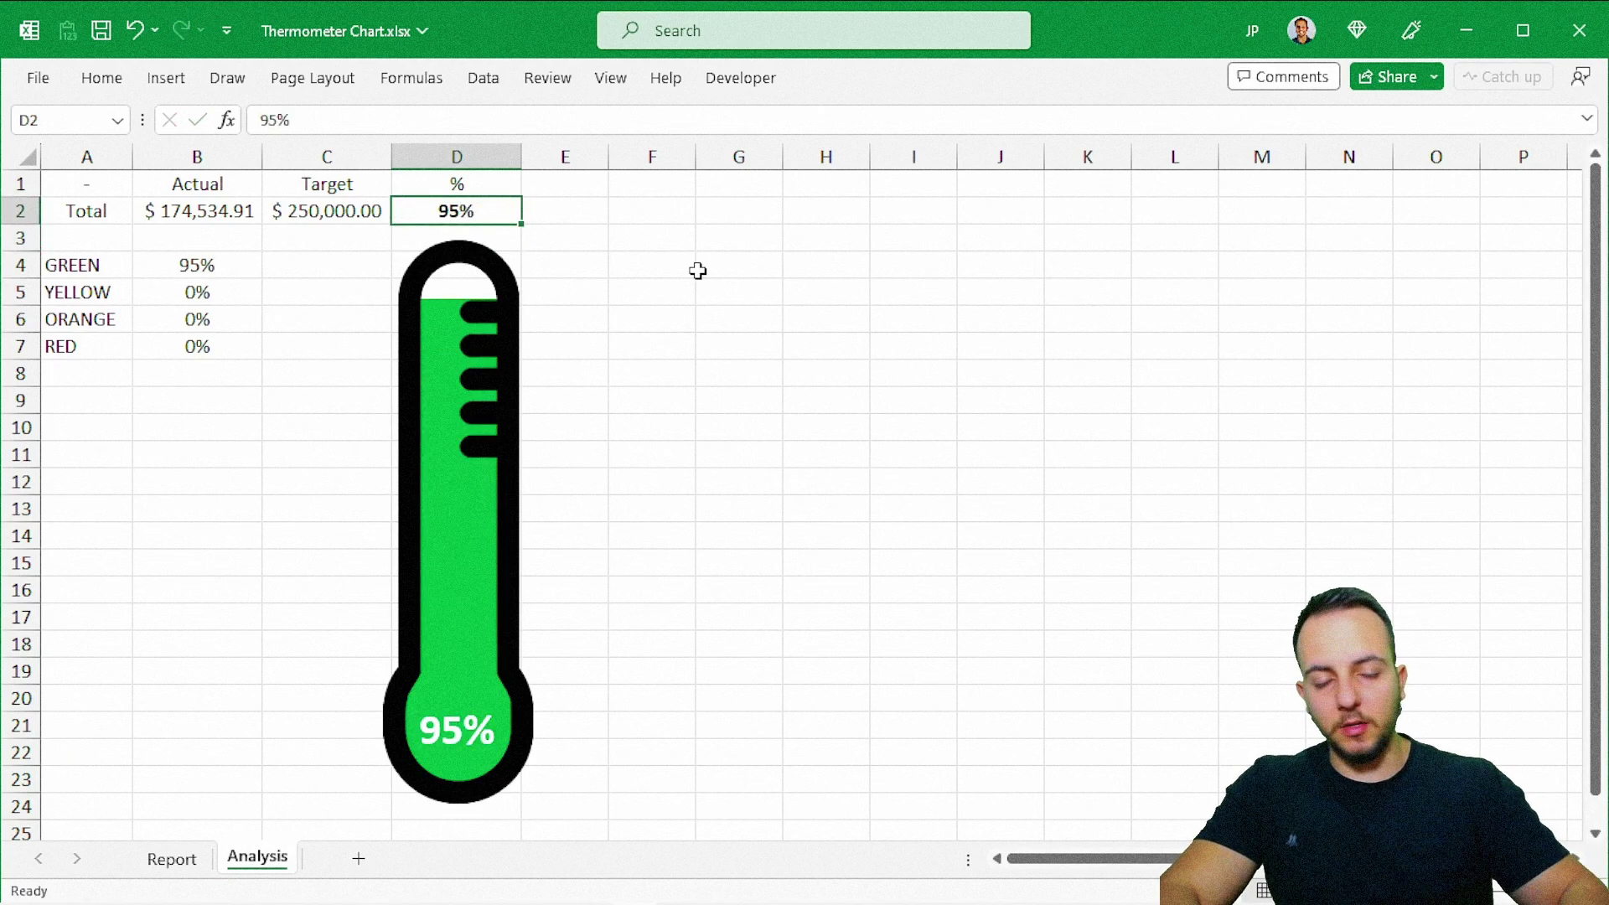
Step: Test the thermometer on falling values by lowering cell D2 through 75%, 55%, 45%, 35% and 15%
type("75")
key("Return")
key("Up")
type("45")
key("Return")
key("Up")
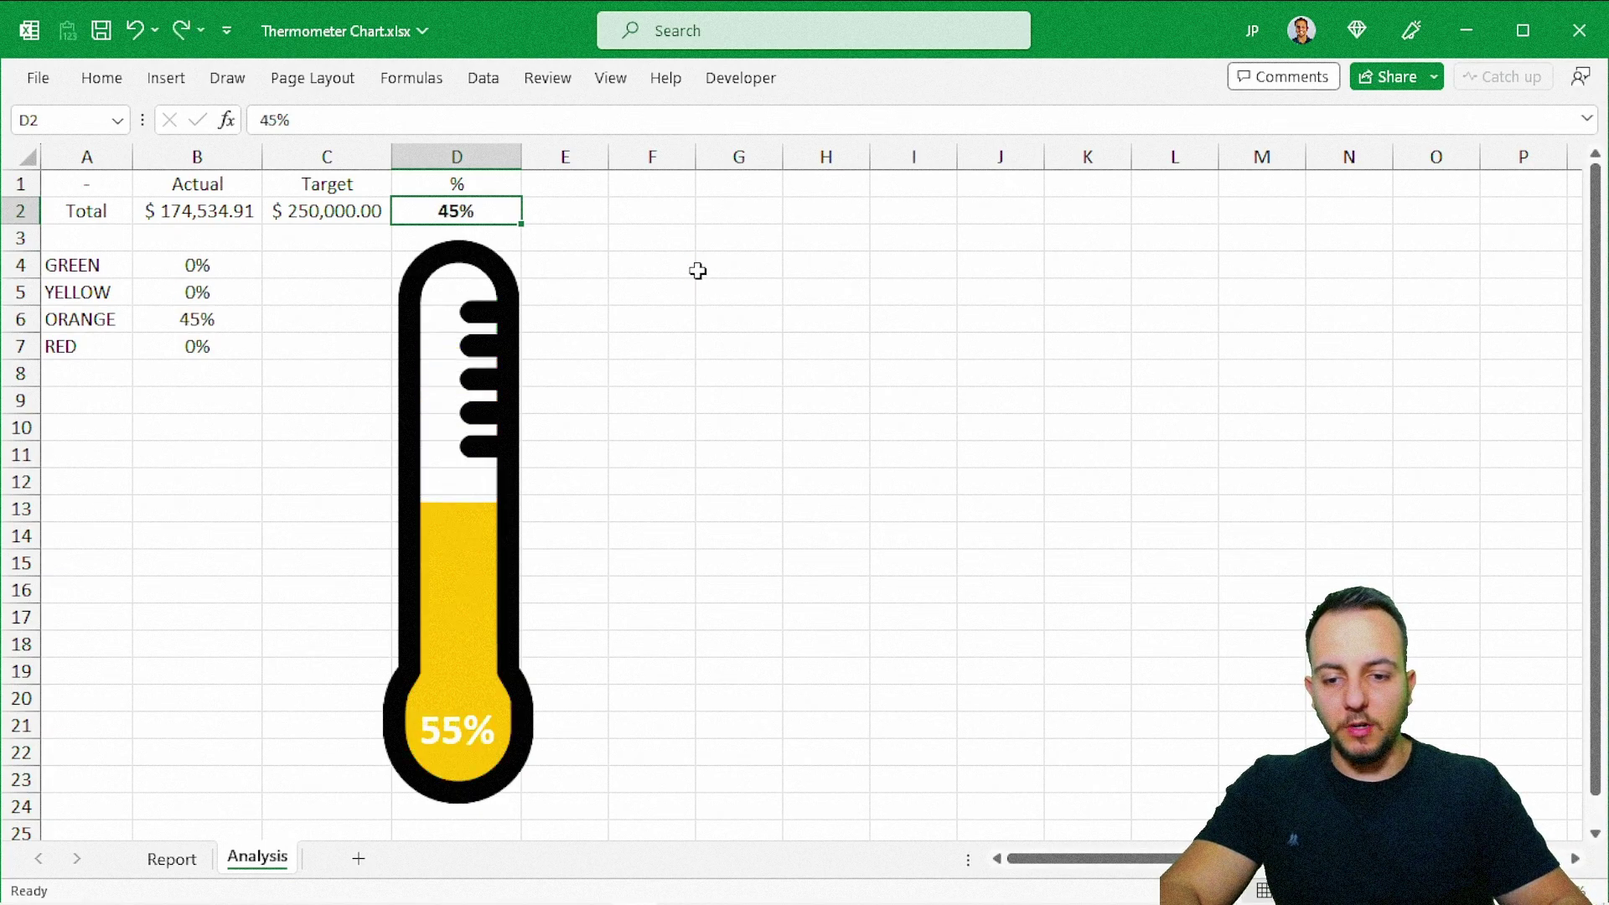
type("35")
key("Return")
key("Up")
type("15")
key("Return")
key("Up")
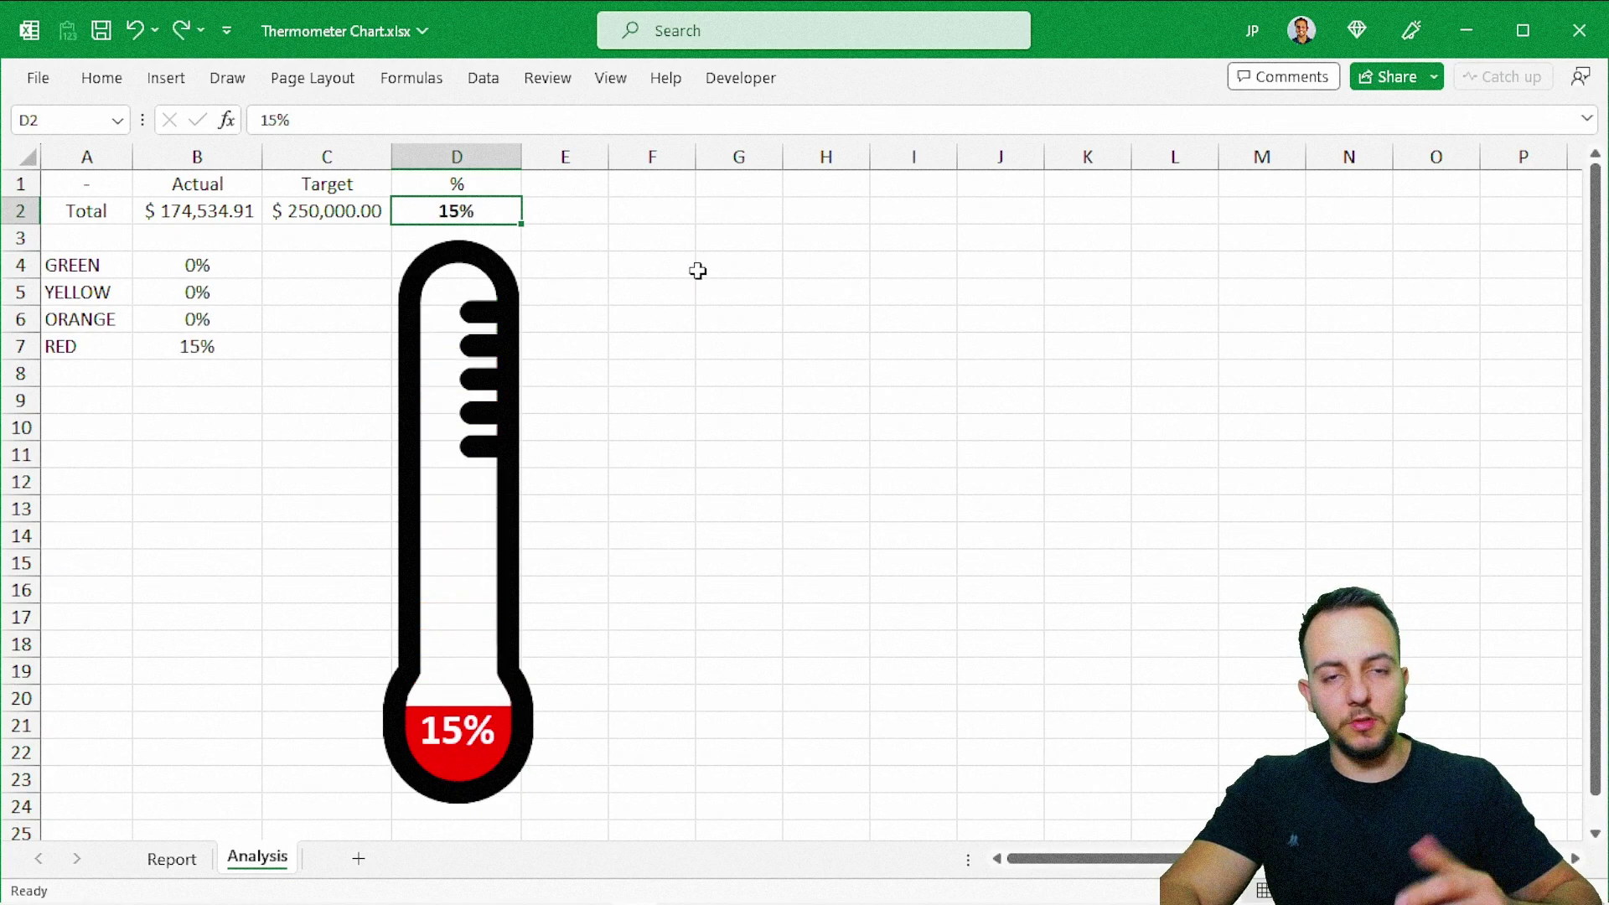
Step: Raise the percentage in cell D2 to 45%, to 75% and finally to 84%
type("45")
key("Return")
key("Up")
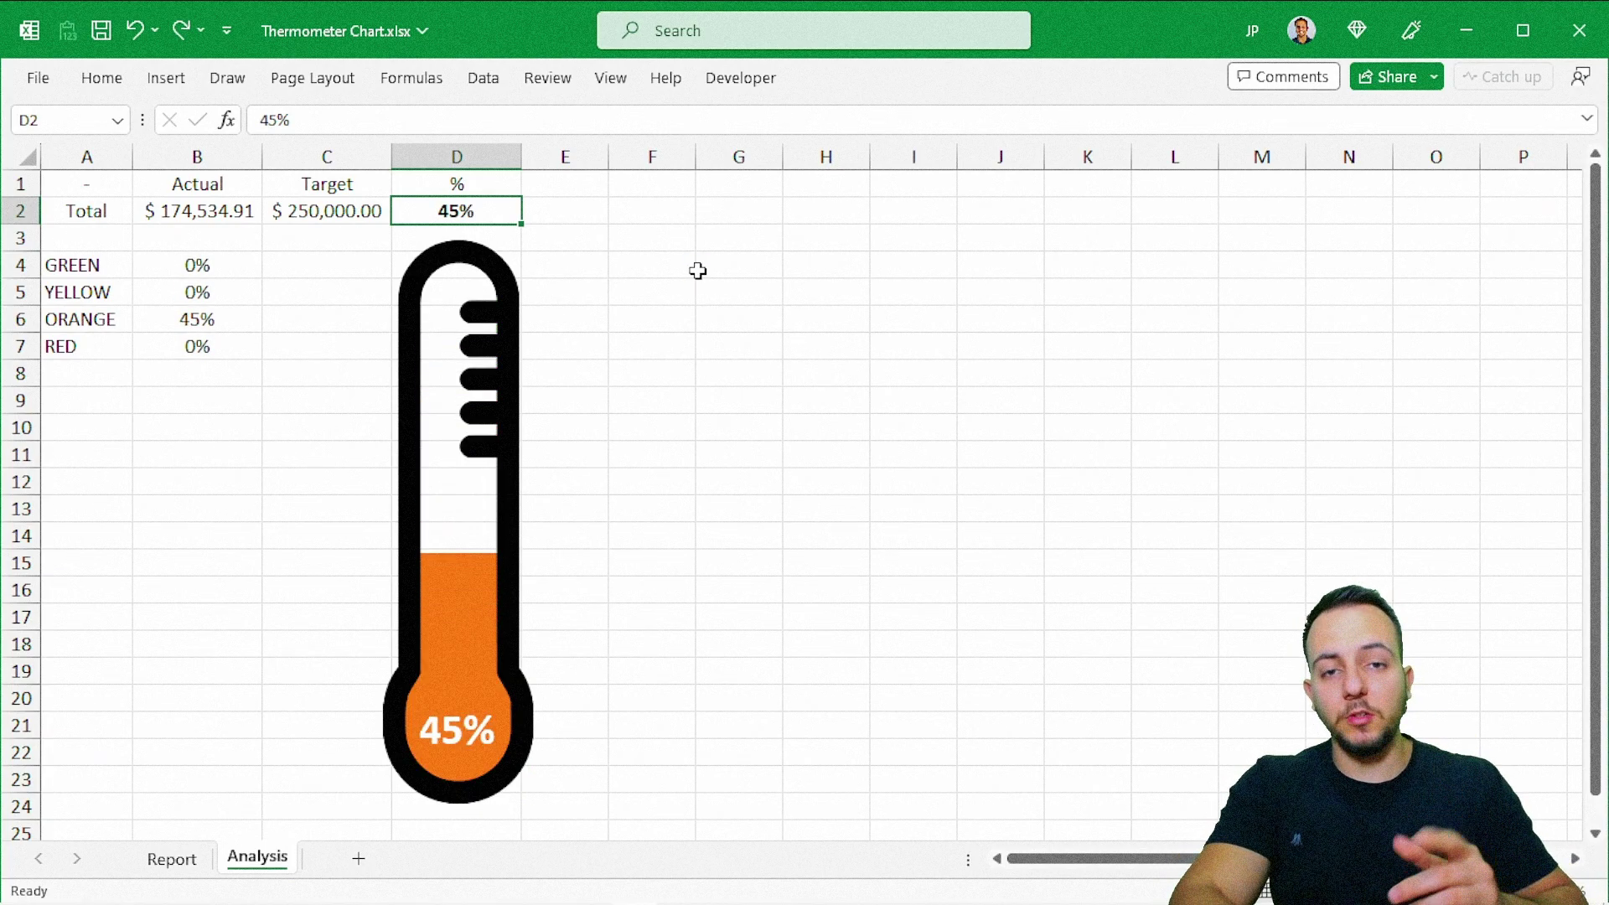
type("75")
key("Return")
key("Up")
type("84")
key("Return")
key("Up")
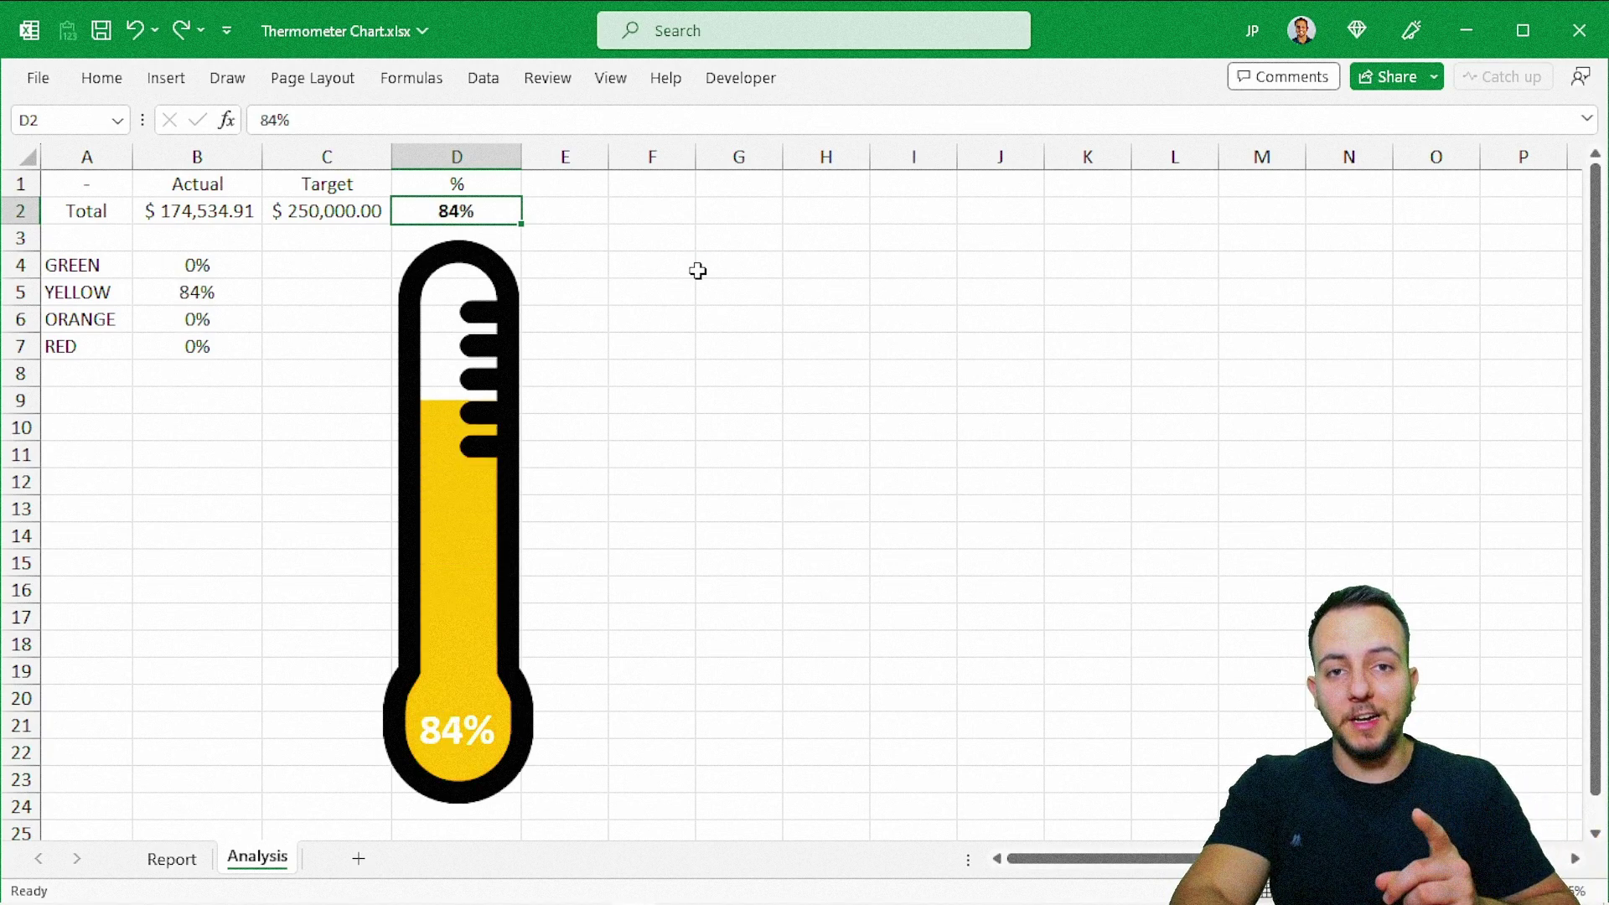